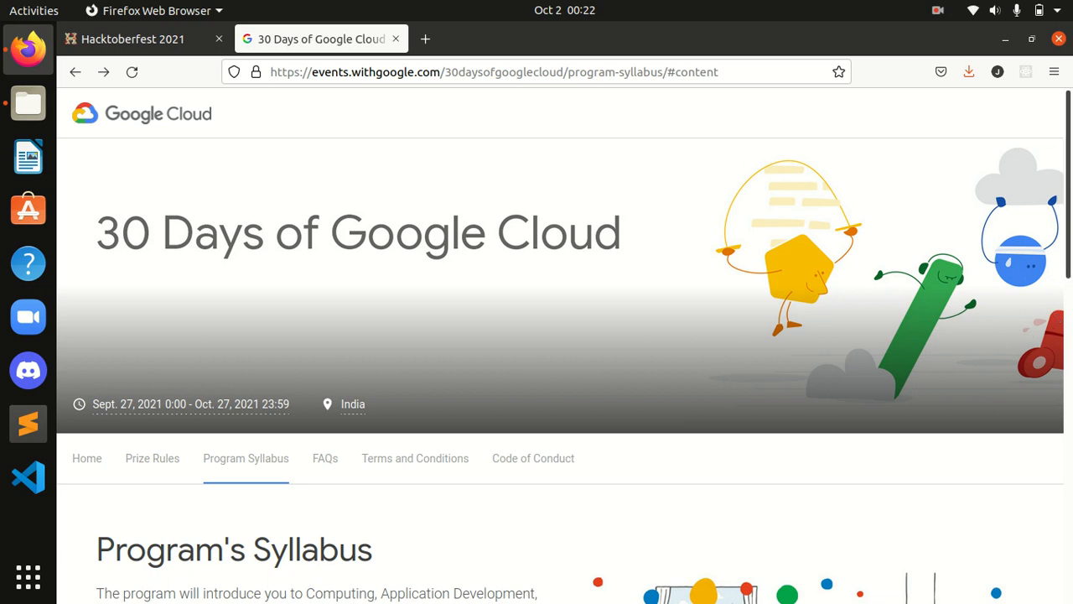
Step: Scroll the Program Syllabus down to the six Track 1: Cloud Engineering Track skill badges
drag(1070, 239, 1049, 481)
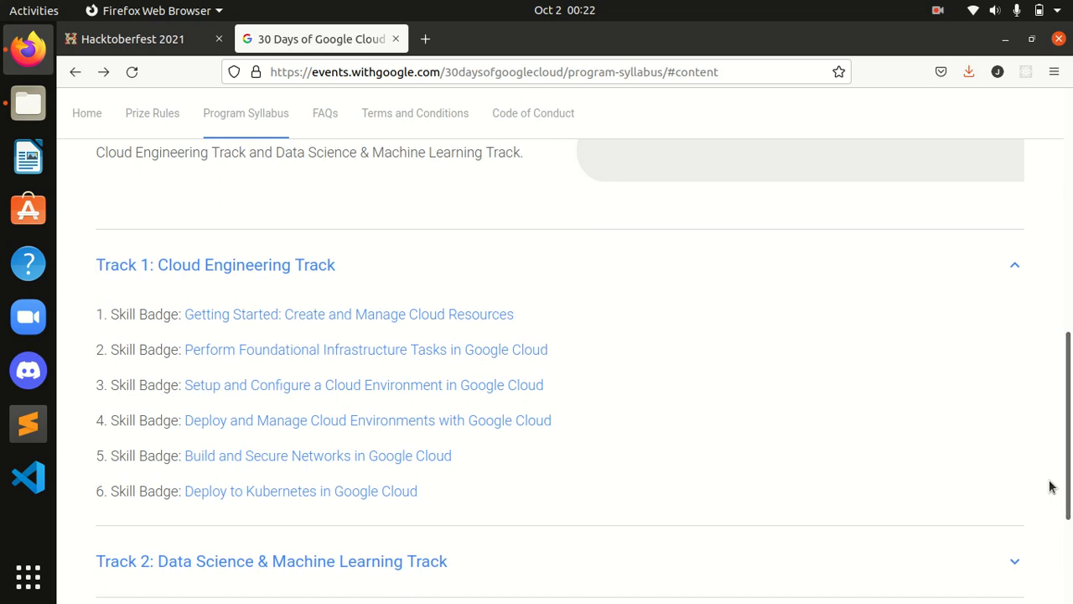
drag(484, 460, 87, 457)
click(87, 456)
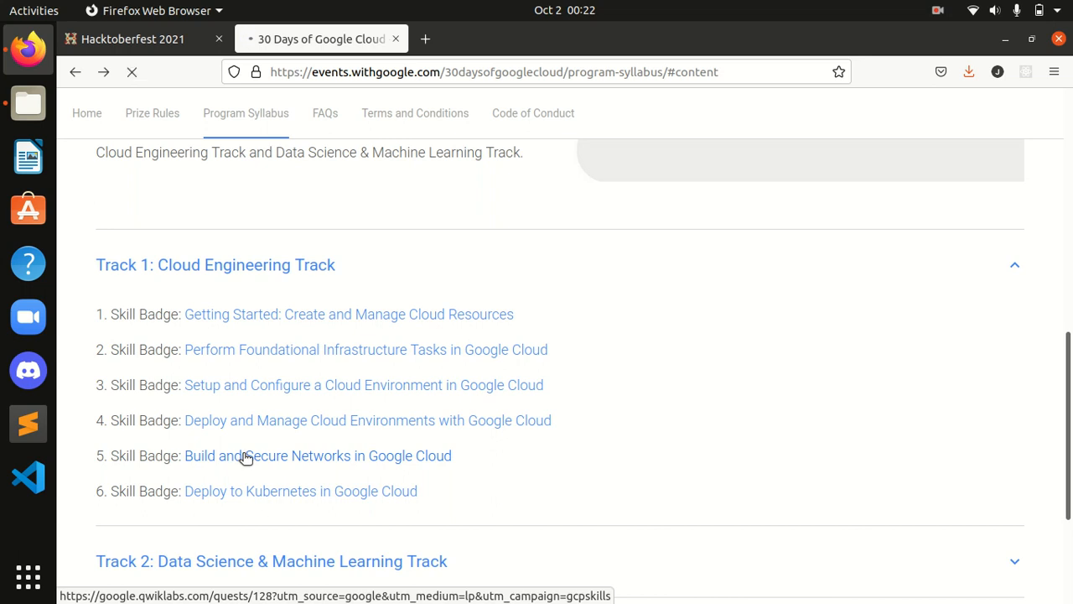
Step: Open the Build and Secure Networks badge and pick the VPC Networks - Controlling Access lab (GSP213)
click(245, 457)
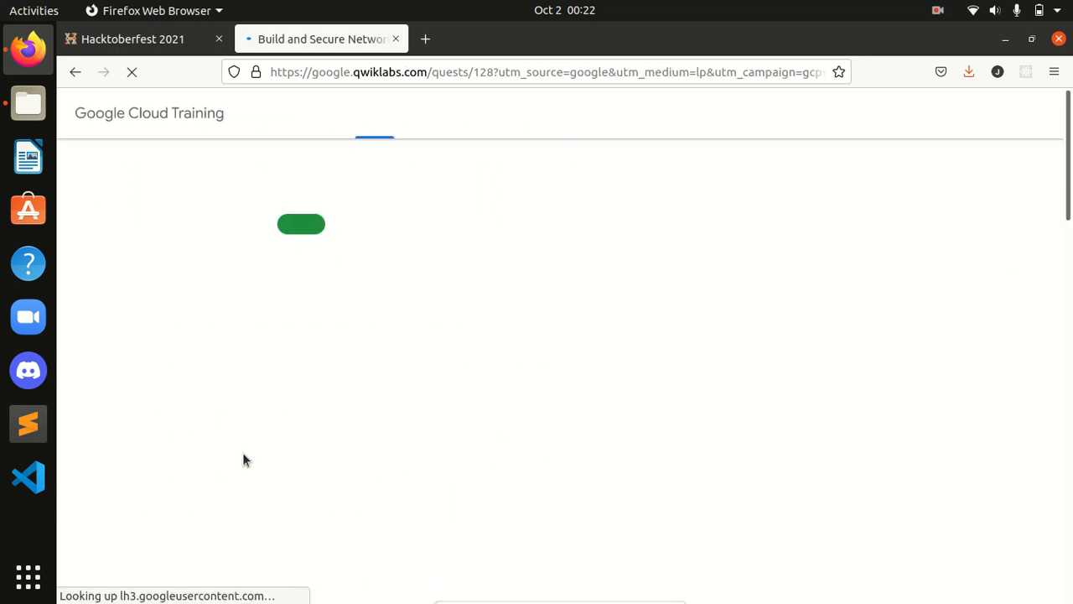
scroll(847, 334, down, 7)
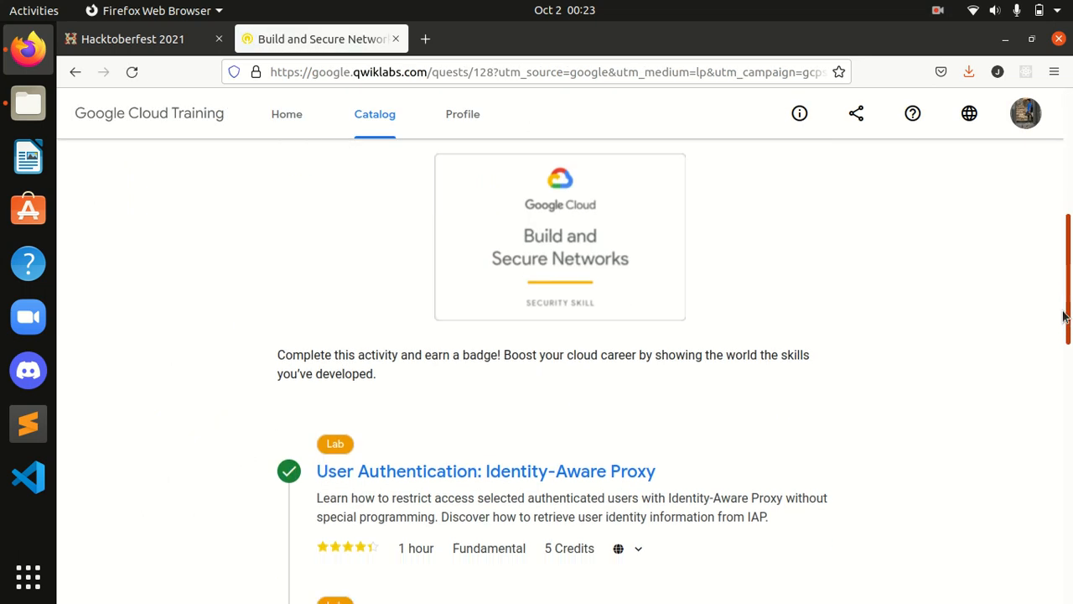
drag(758, 335, 285, 335)
click(911, 334)
scroll(910, 334, down, 3)
drag(525, 398, 299, 384)
click(865, 352)
scroll(1022, 405, down, 5)
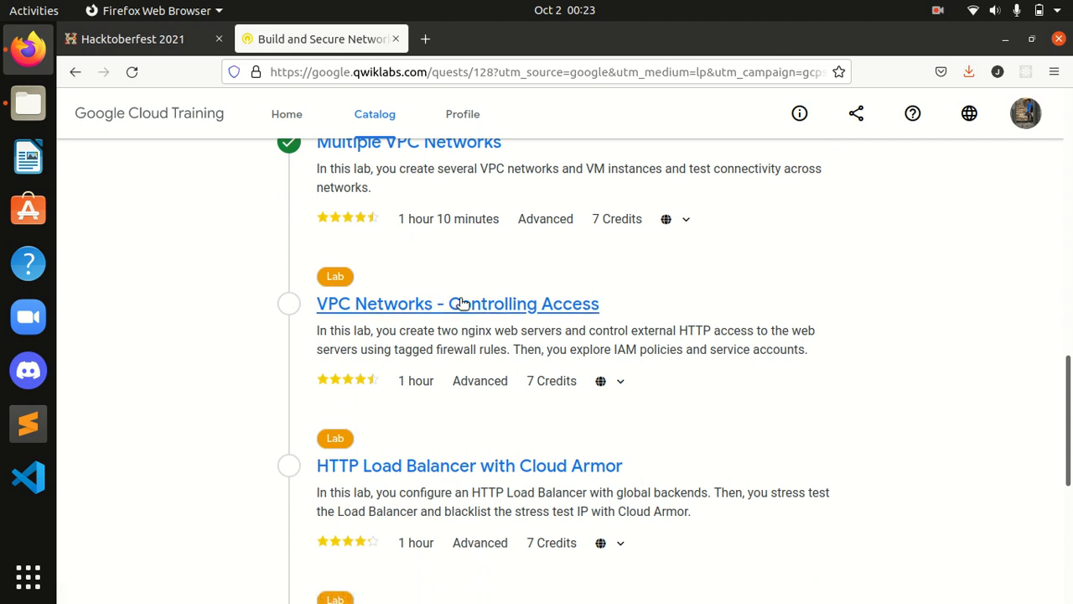
click(442, 314)
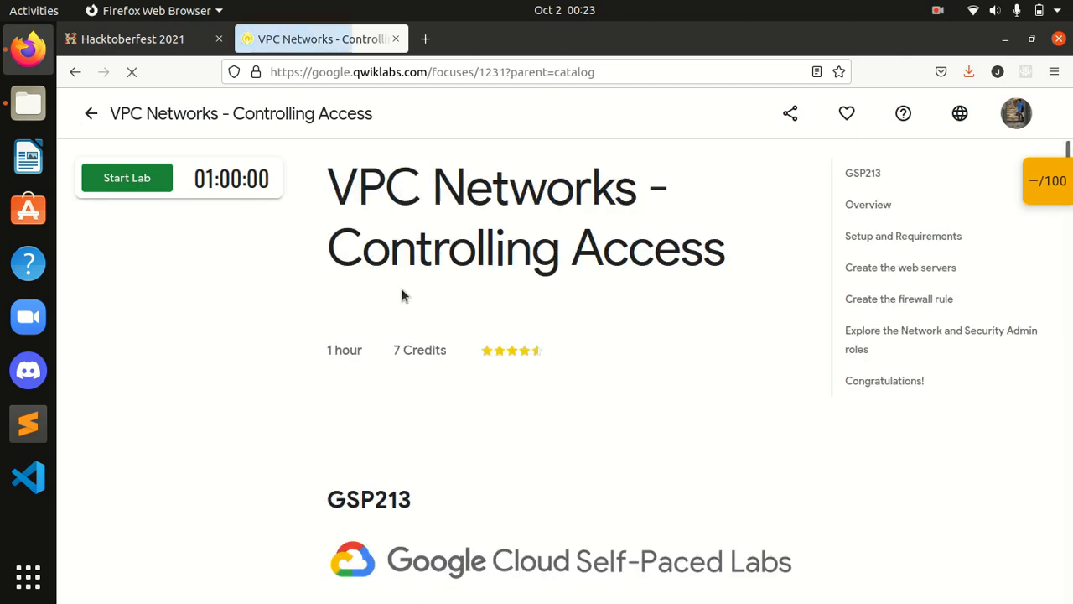
Step: Start the lab with the subscription, glance at the checkpoints, then go to Setup and Requirements
click(122, 181)
click(506, 411)
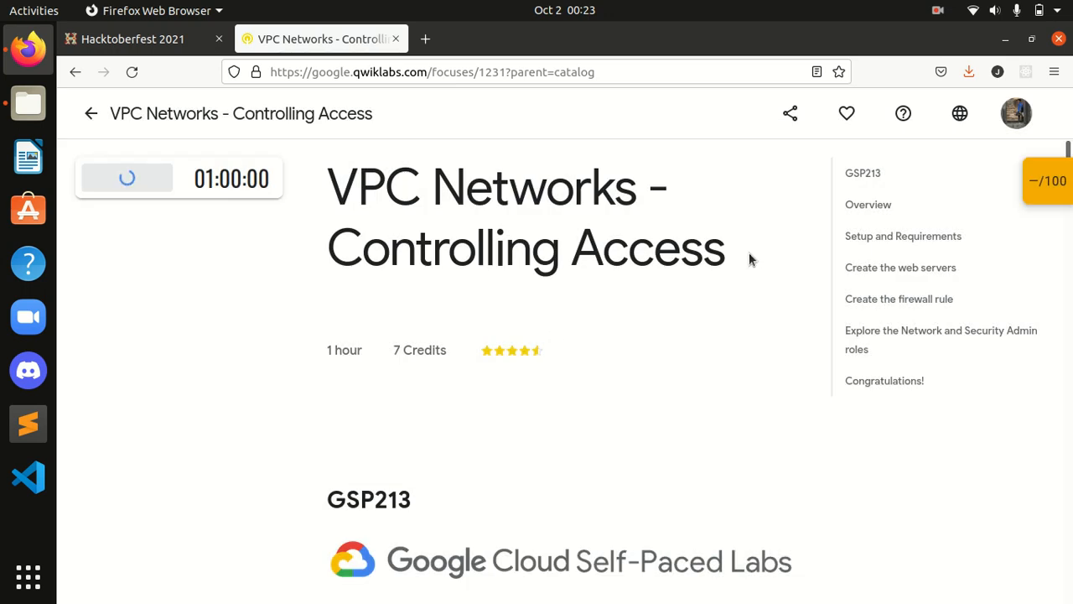
click(1066, 193)
scroll(901, 289, down, 1)
scroll(903, 291, down, 2)
scroll(902, 287, up, 3)
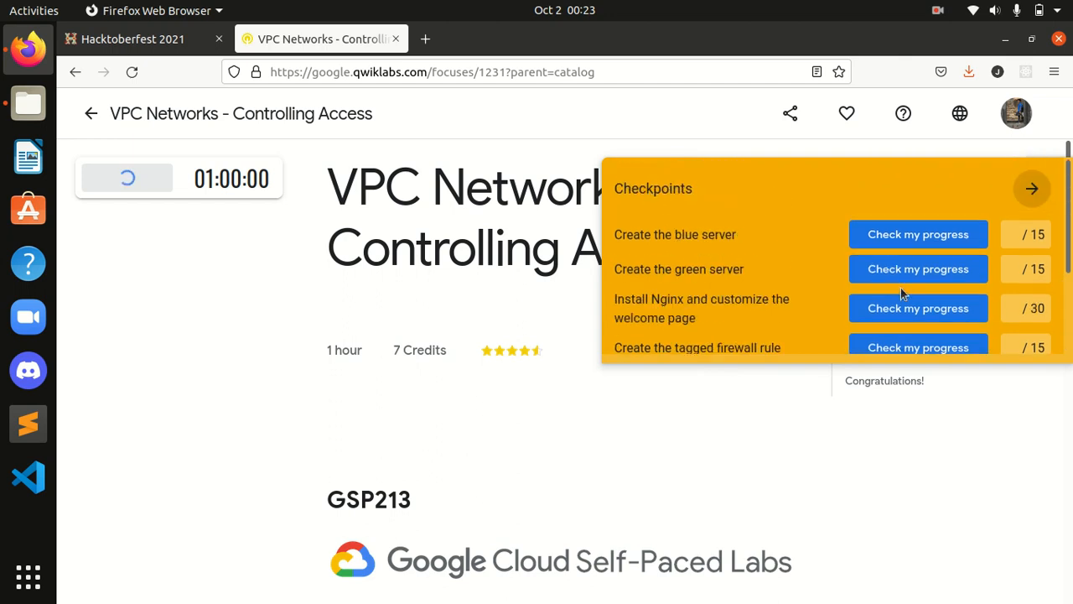
click(1034, 190)
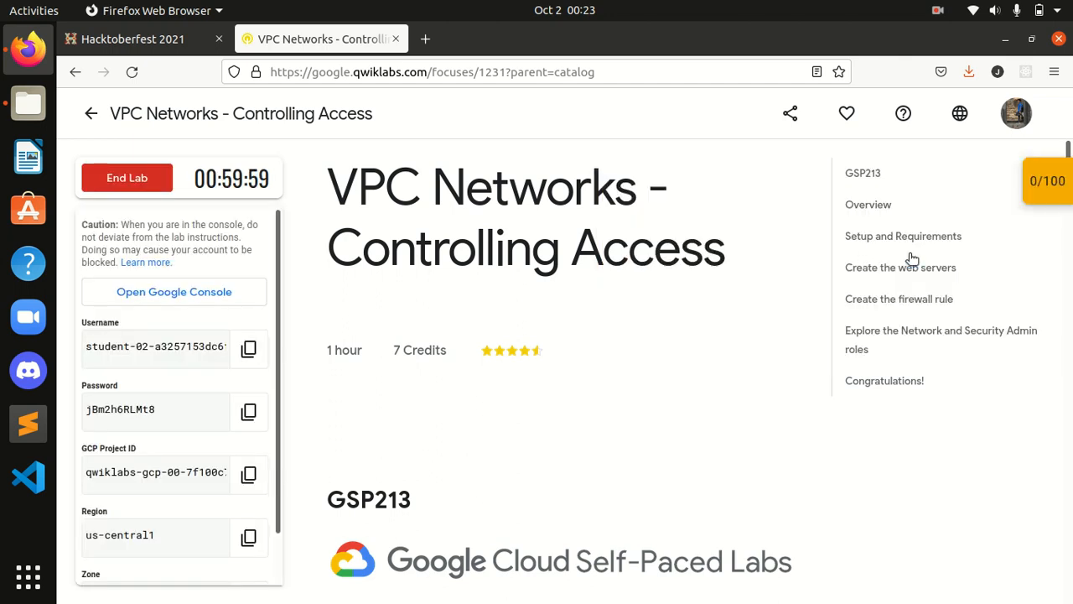
click(887, 241)
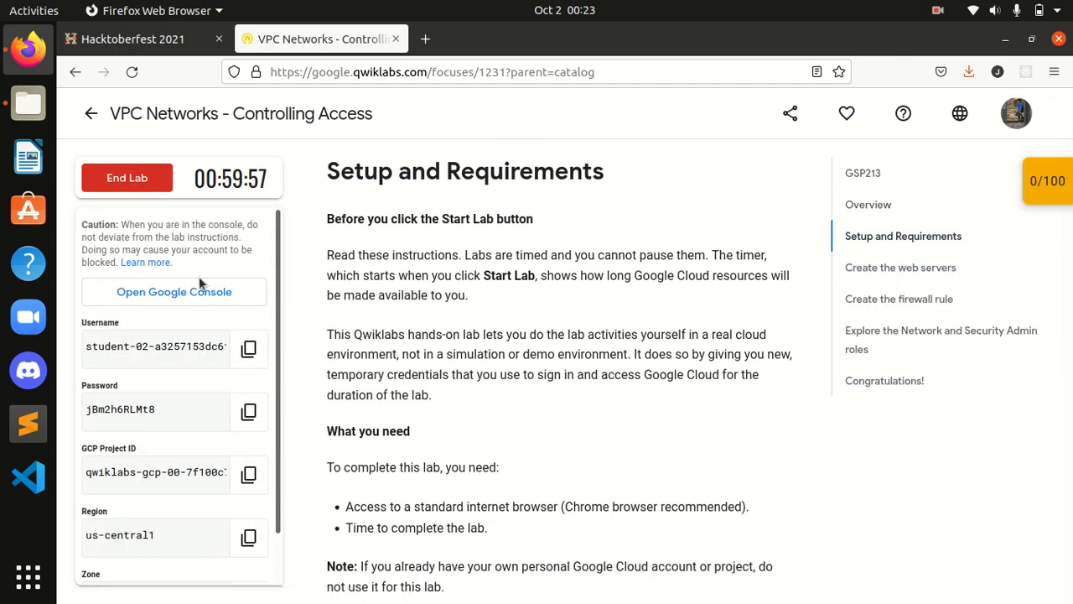
scroll(200, 365, down, 5)
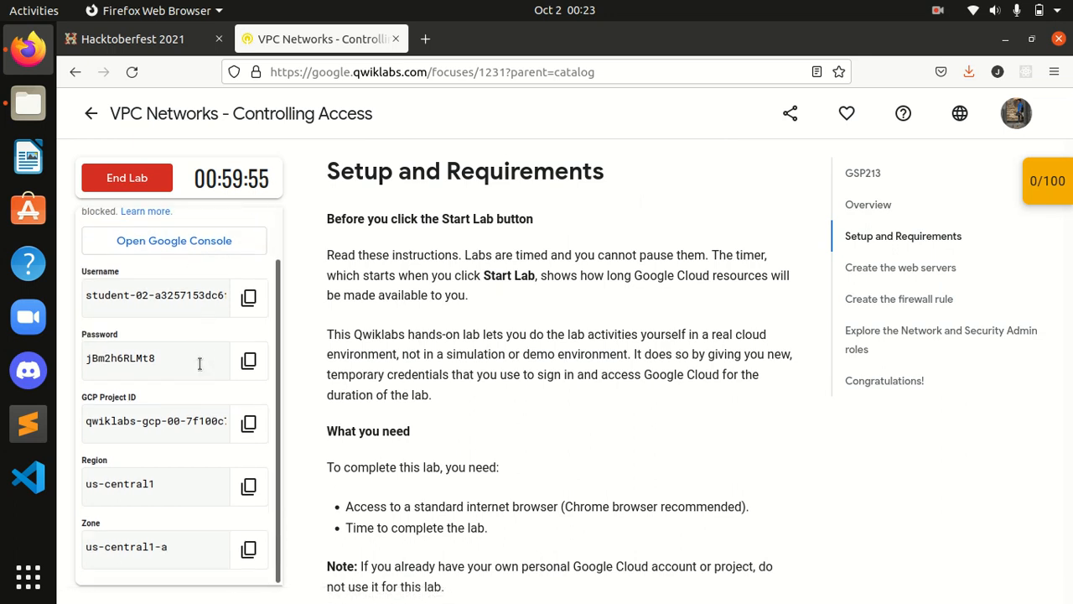
Step: Sign in to the console with another account, pasting the copied lab username as the email
click(195, 240)
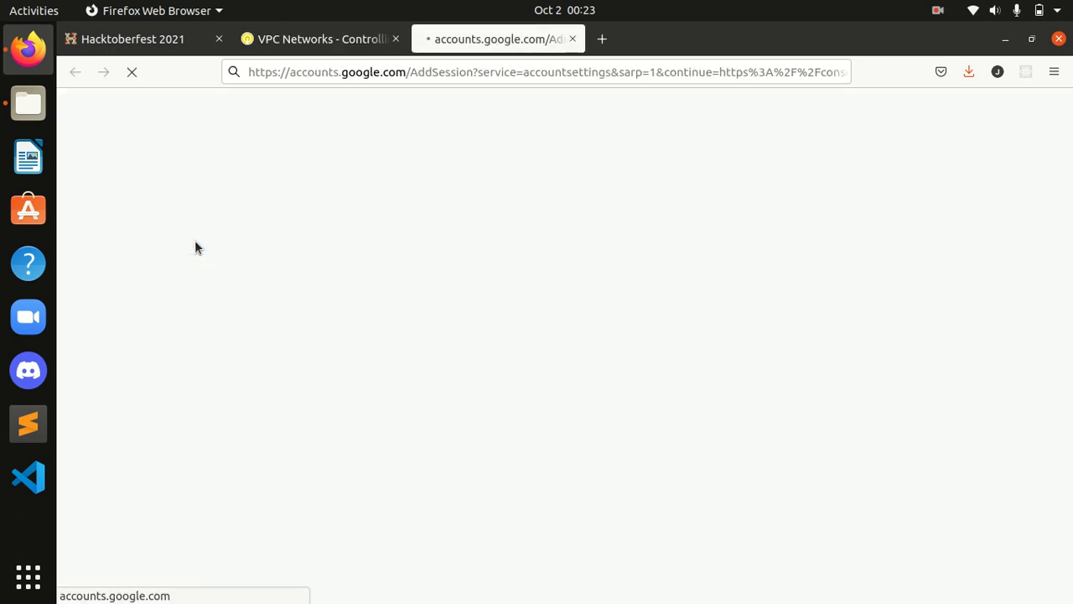
click(313, 42)
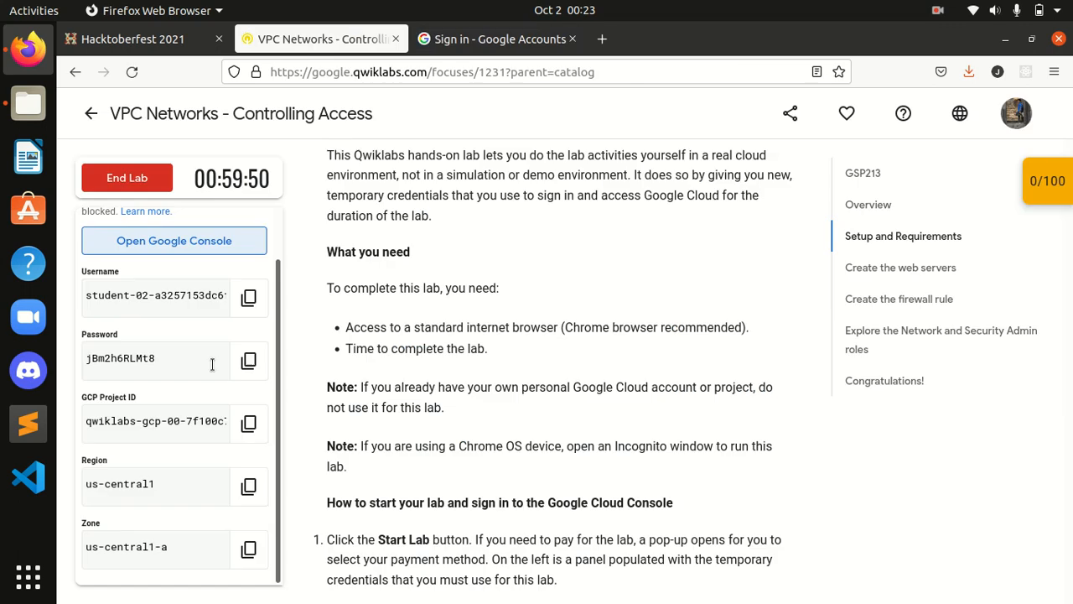
click(249, 297)
click(495, 40)
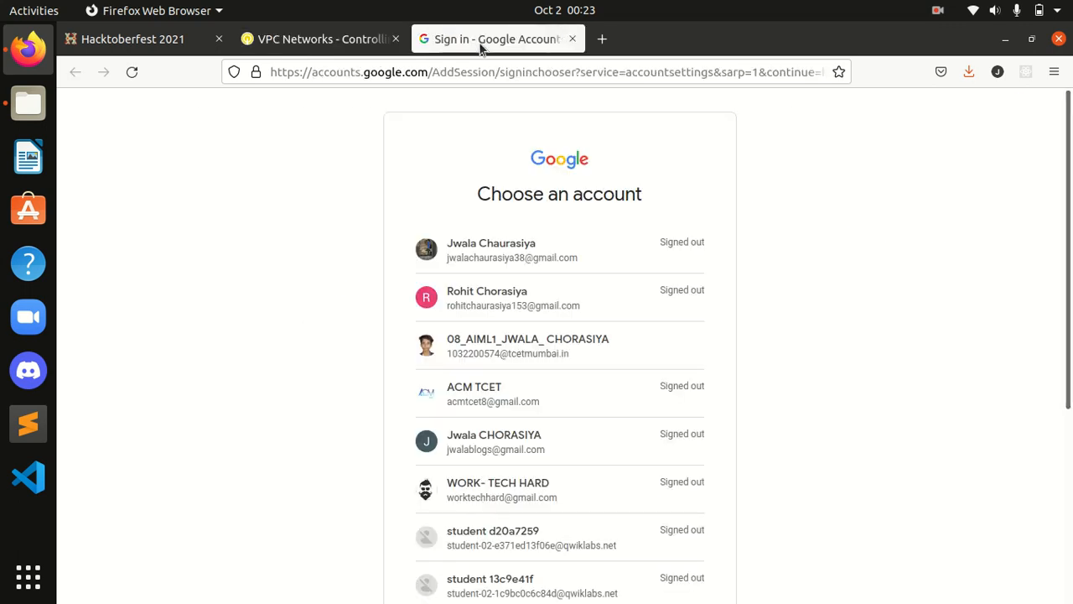
scroll(534, 545, down, 5)
click(510, 497)
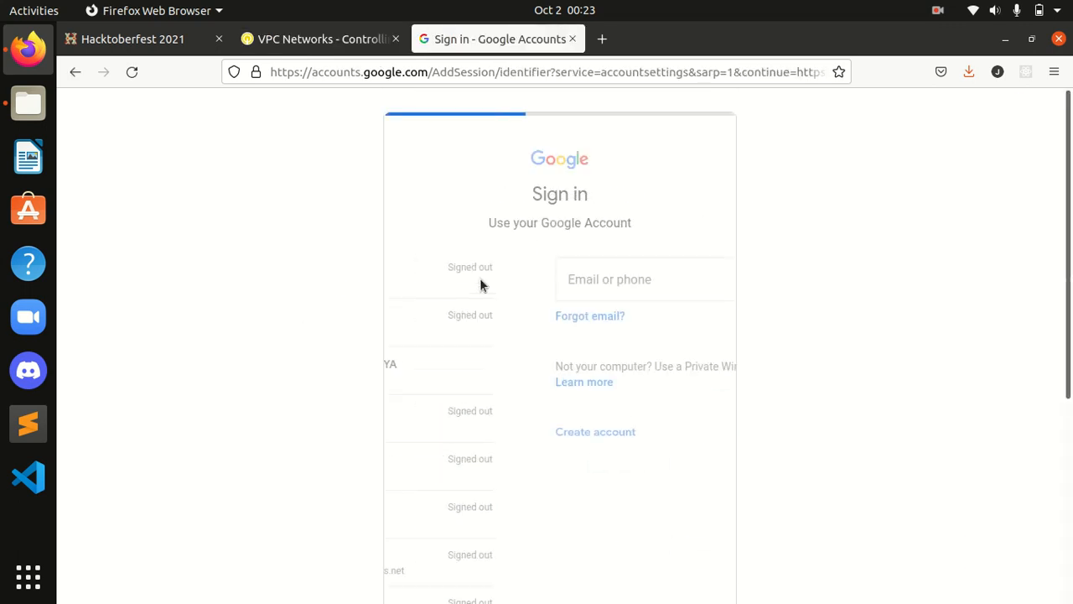
click(501, 310)
key(ctrl+v)
click(670, 463)
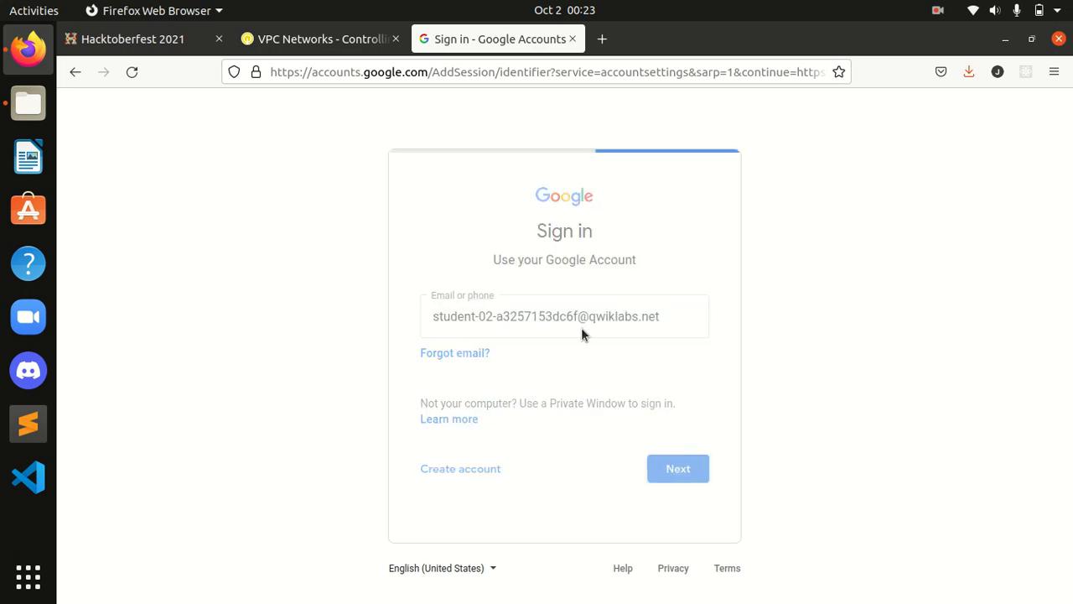
Step: Paste the copied lab password, decline saving the login, and accept the welcome terms
click(302, 40)
click(248, 361)
click(490, 39)
key(ctrl+v)
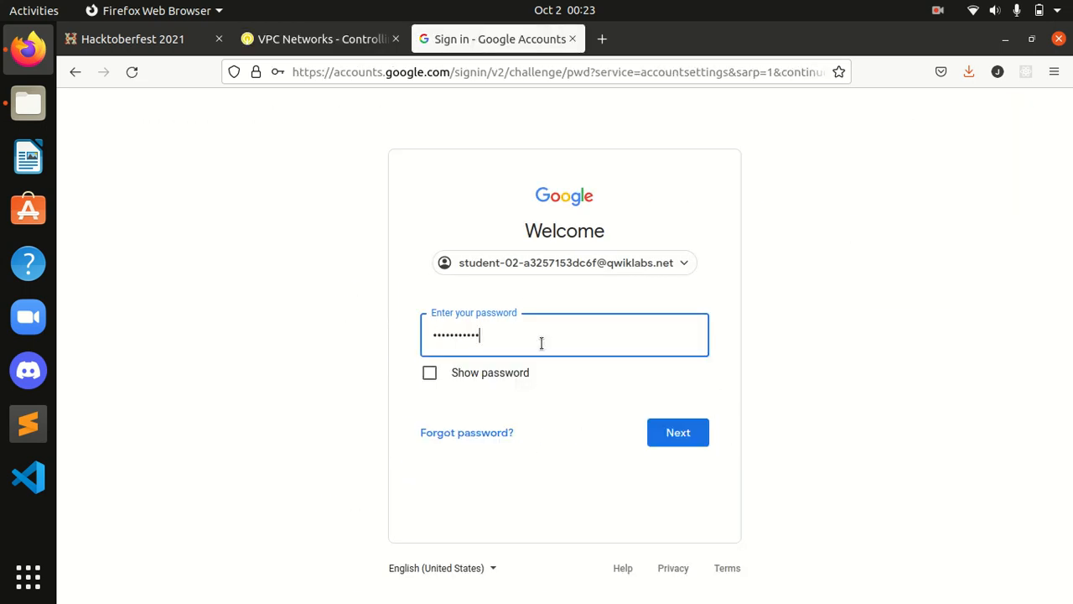
click(681, 435)
click(472, 278)
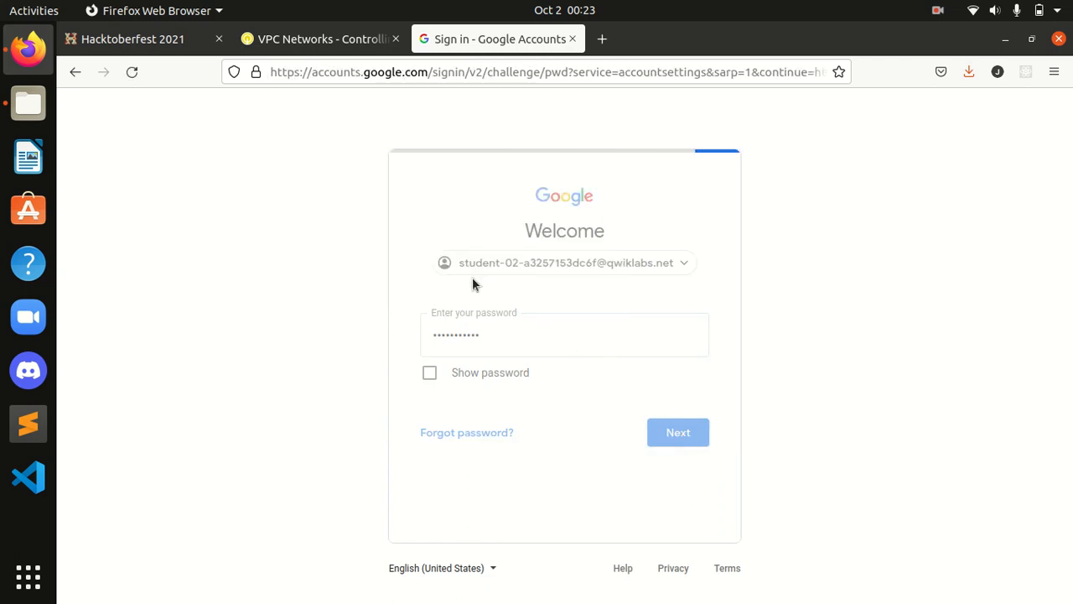
click(434, 511)
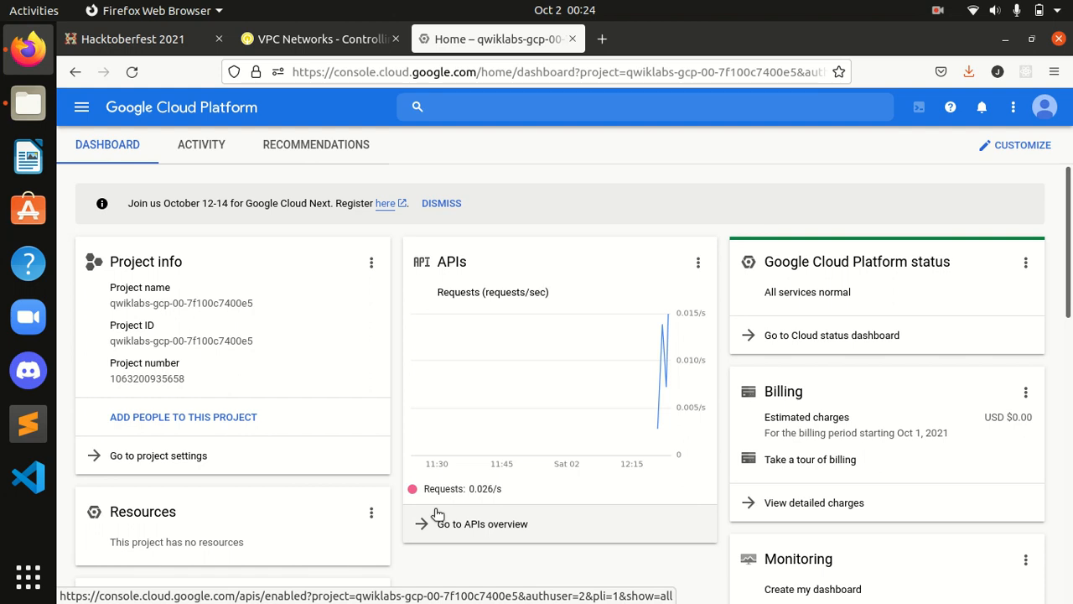
Step: Agree to the Google Cloud Terms of Service with country India and return to the lab instructions
click(436, 514)
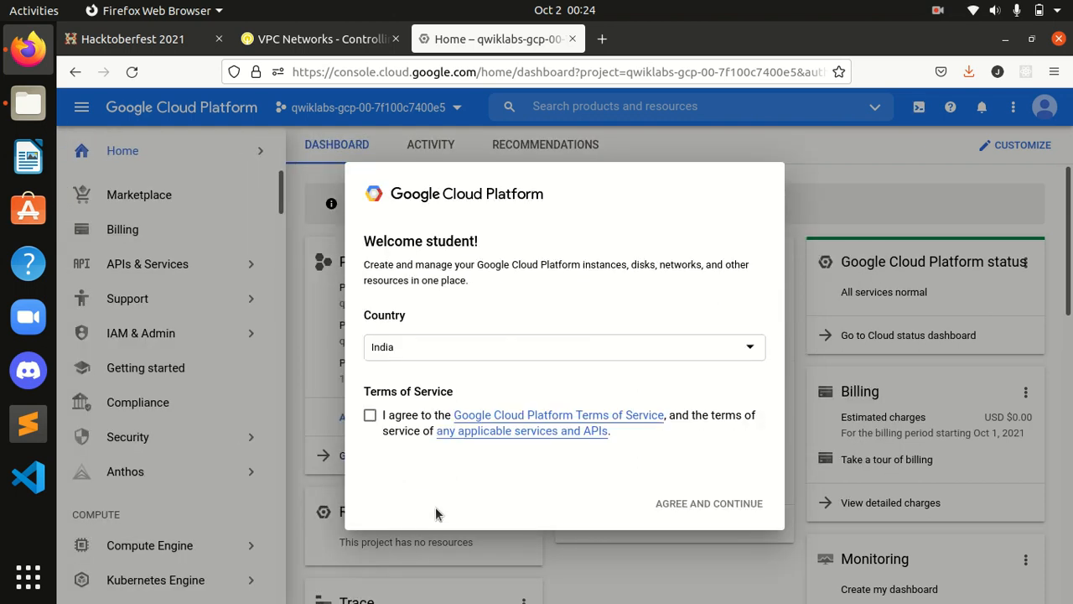
key(space)
click(702, 507)
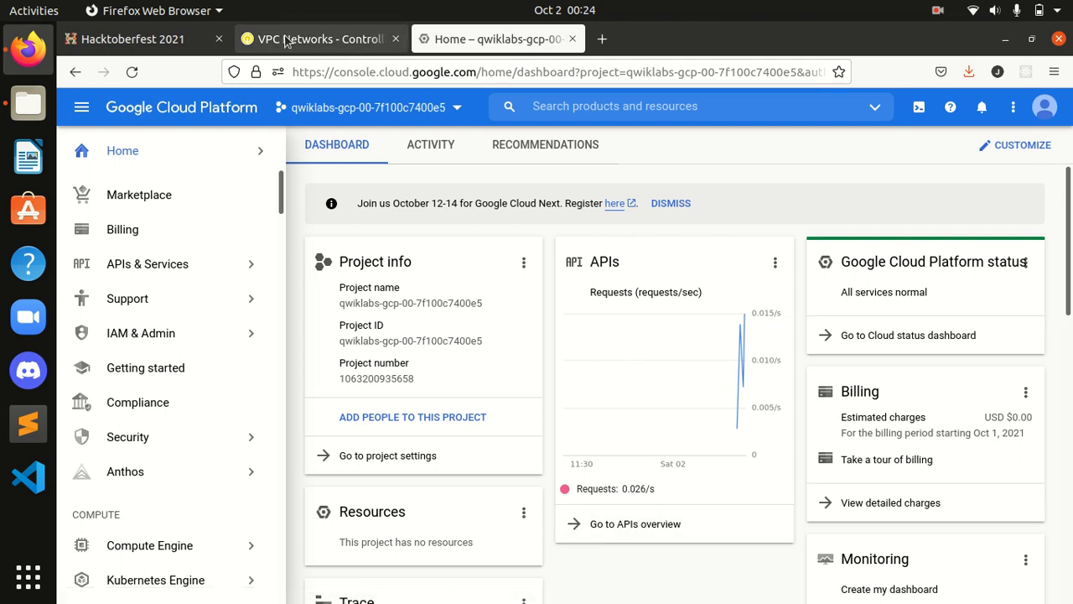
click(285, 42)
Step: Follow the lab down to Activate Cloud Shell and activate Cloud Shell on the console dashboard
scroll(575, 365, down, 2)
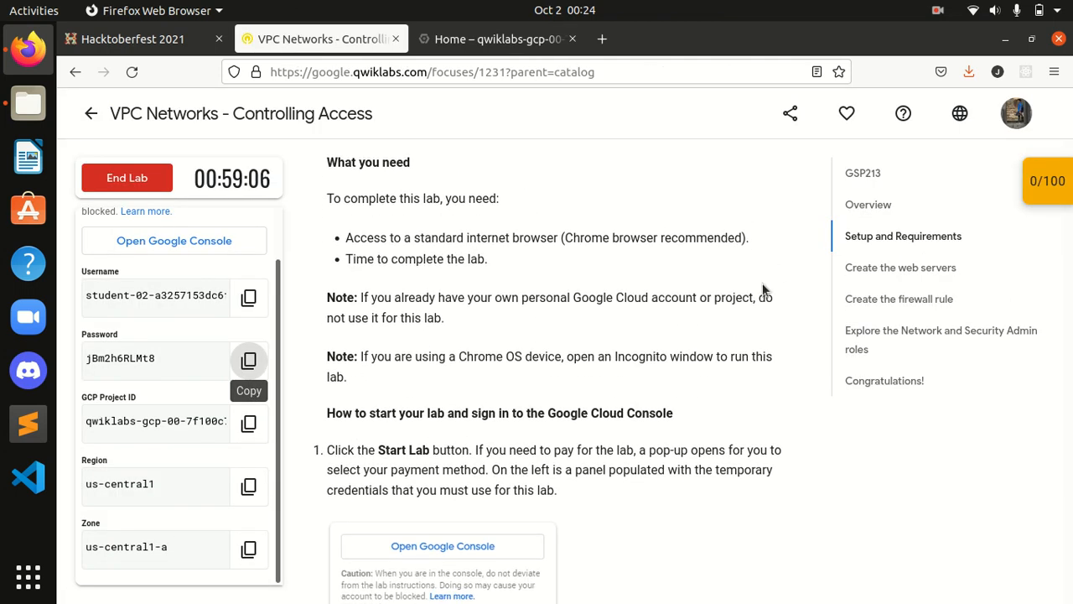
scroll(905, 269, down, 10)
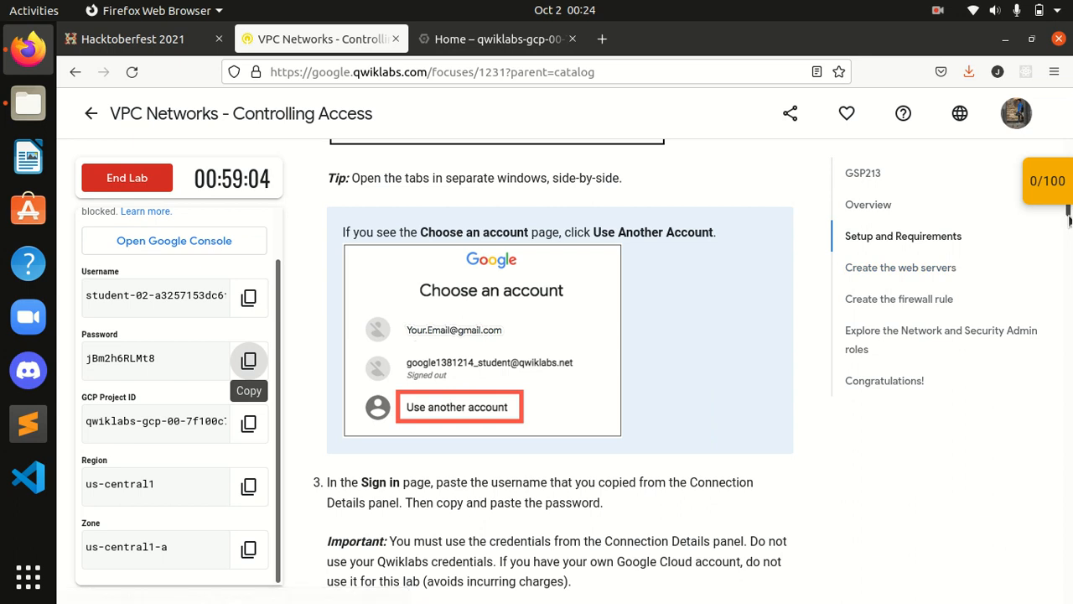
scroll(1069, 220, down, 8)
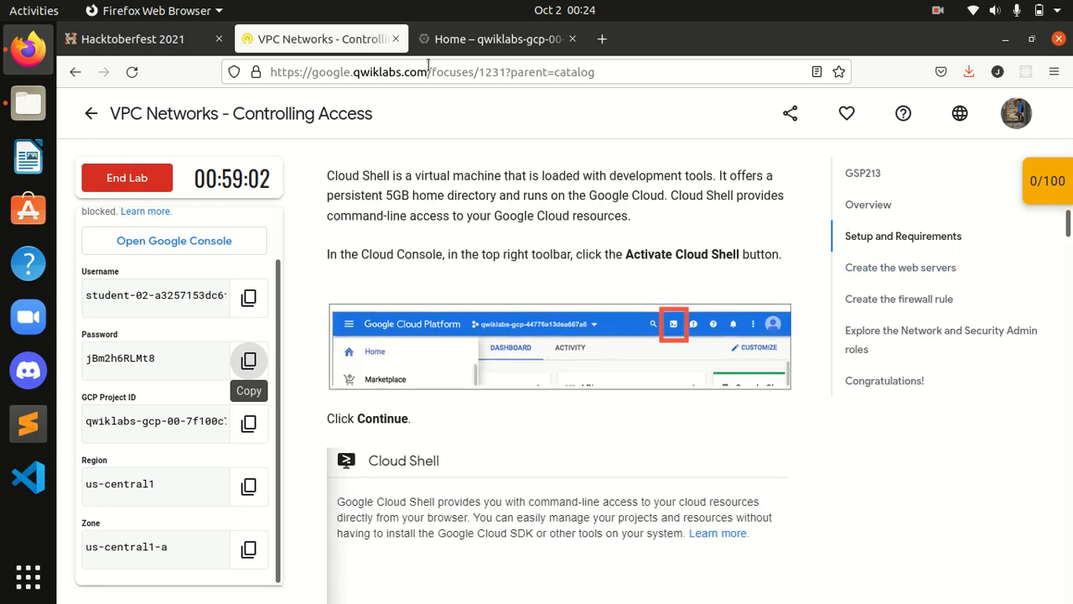
click(490, 39)
click(916, 117)
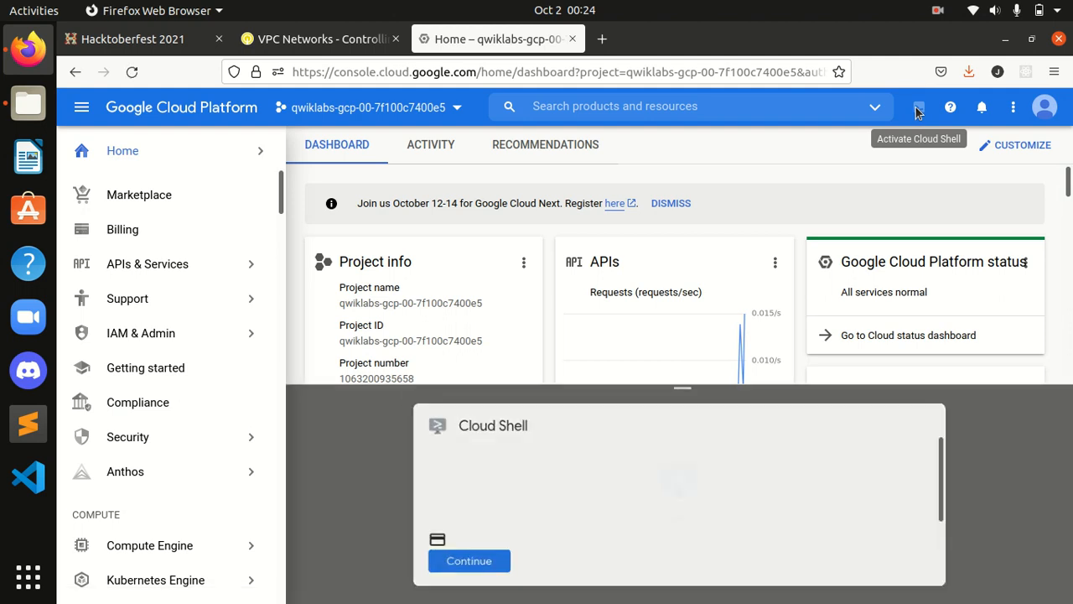
Step: Start Cloud Shell, run gcloud auth list with authorization, and enter gcloud config list project
click(473, 571)
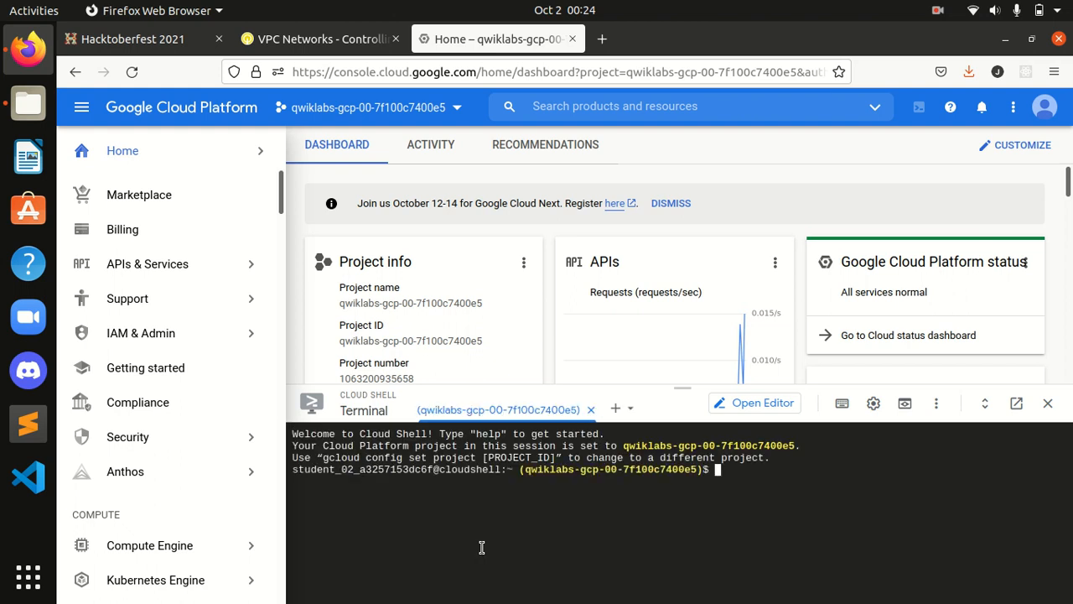
text(cloud auth list)
key(Return)
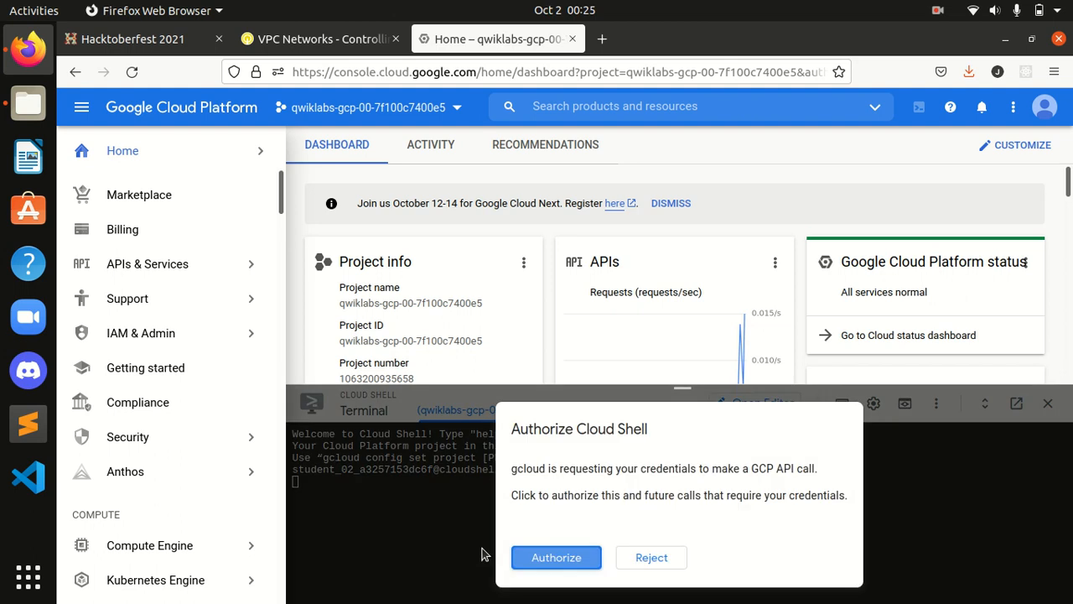
click(553, 557)
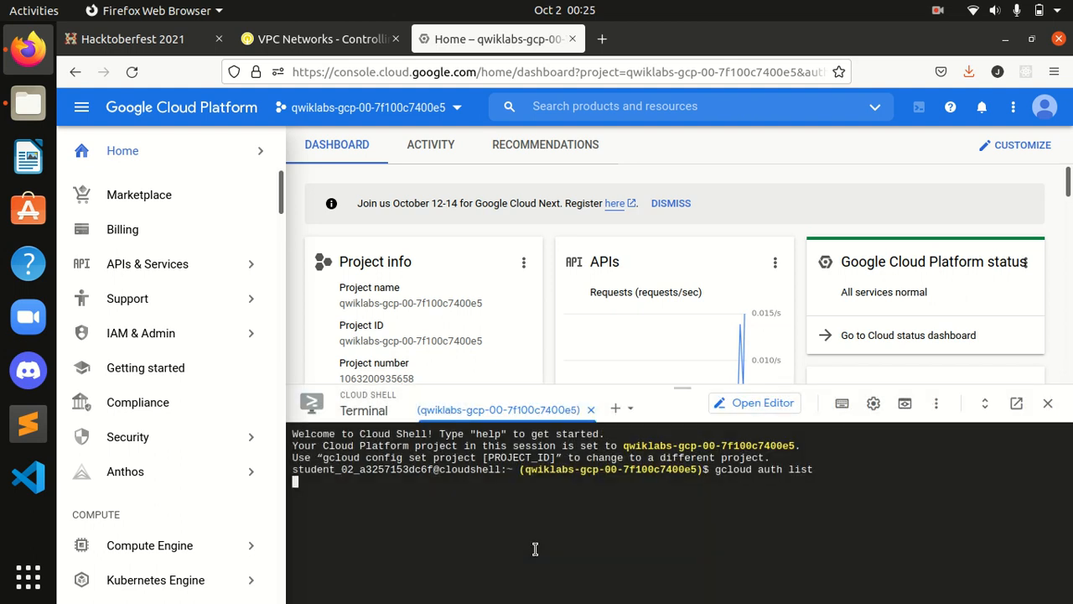
text(gcloud config list project)
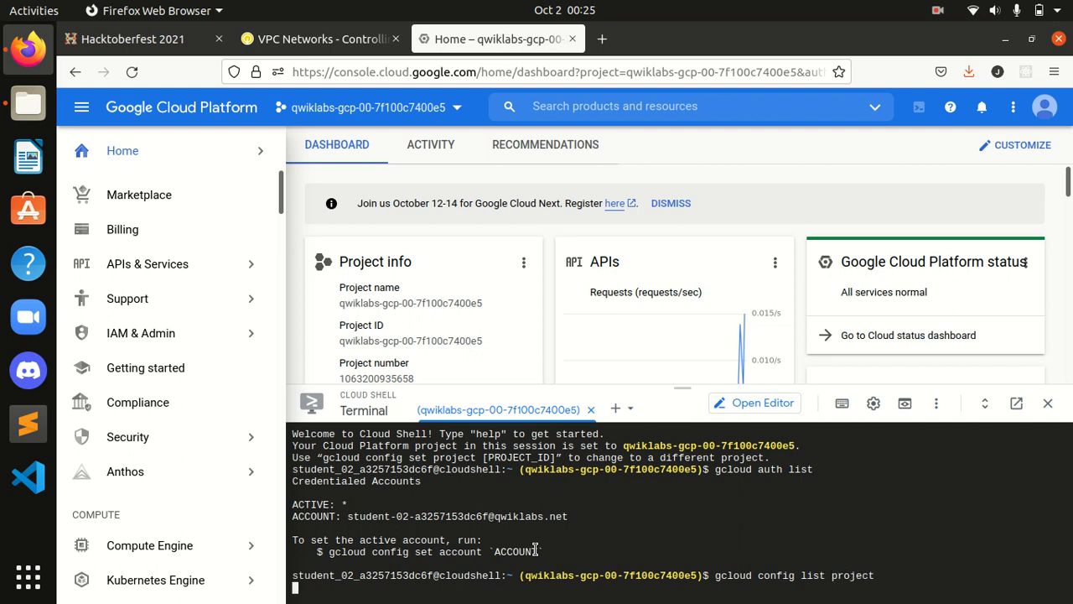
Step: Read the Create the blue server instructions describing the web servers
click(295, 52)
scroll(628, 409, down, 10)
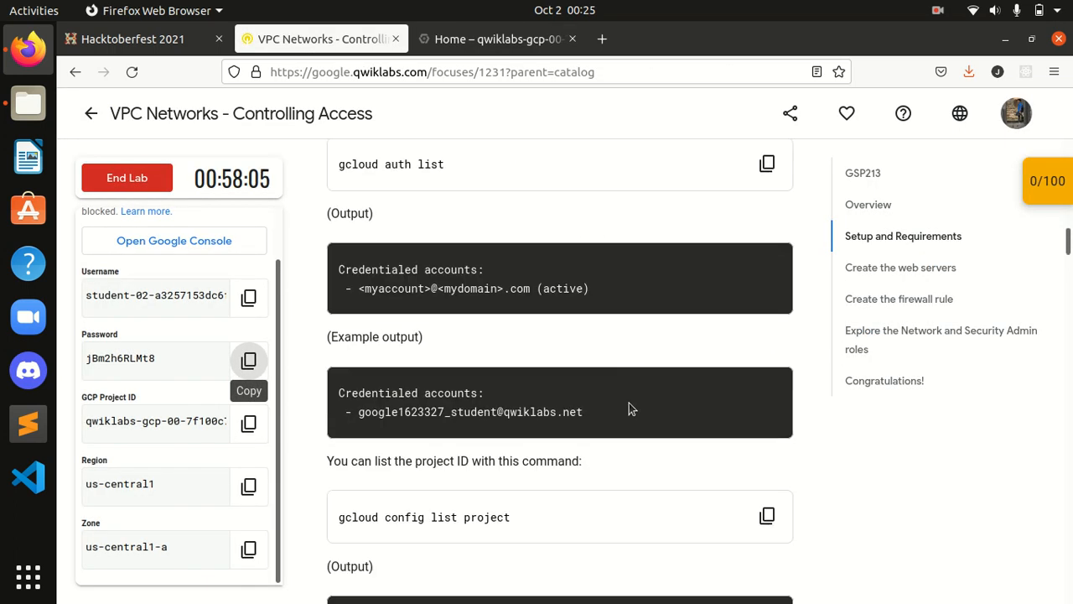
scroll(628, 402, down, 10)
scroll(629, 408, up, 1)
scroll(629, 408, down, 3)
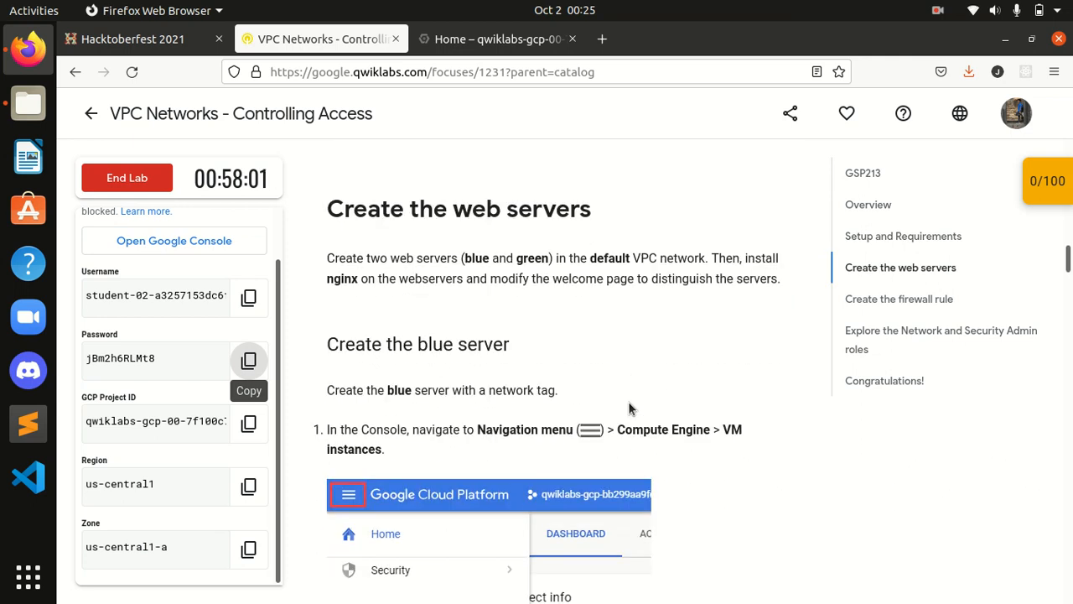
drag(464, 264, 582, 265)
click(641, 277)
Step: Continue through the blue server steps past the nginx line, then return to the Cloud Console
scroll(647, 362, down, 3)
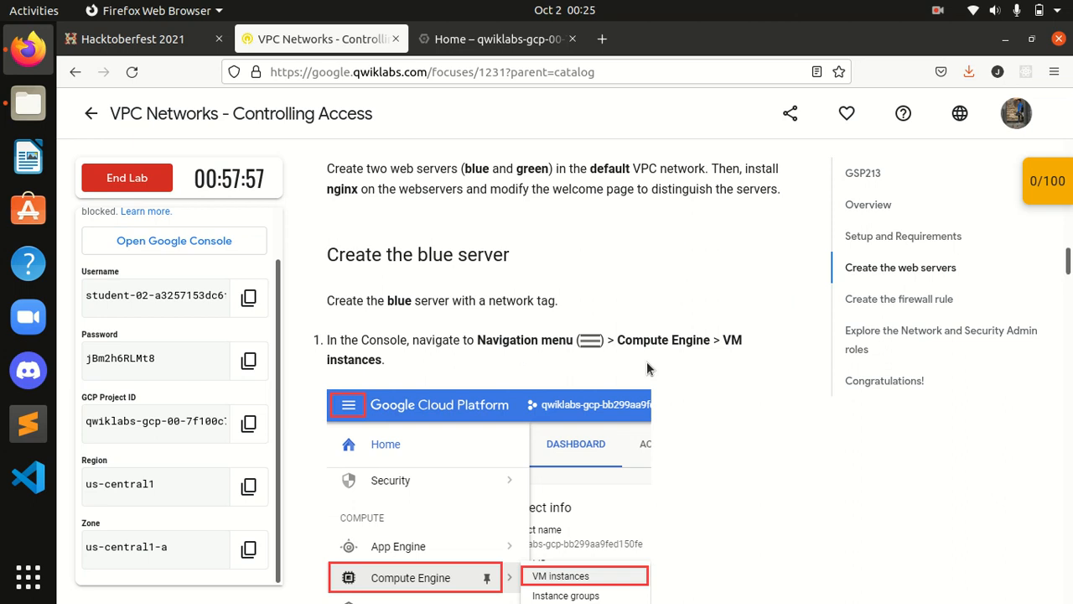
scroll(587, 327, down, 2)
scroll(541, 290, up, 2)
scroll(541, 290, down, 2)
scroll(578, 280, up, 3)
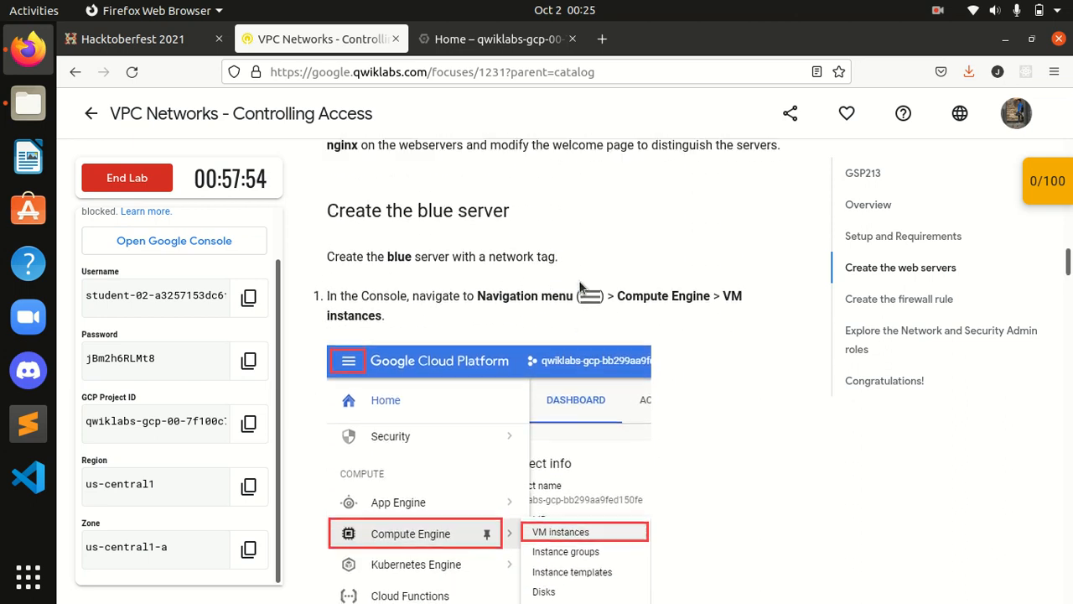
scroll(609, 260, down, 1)
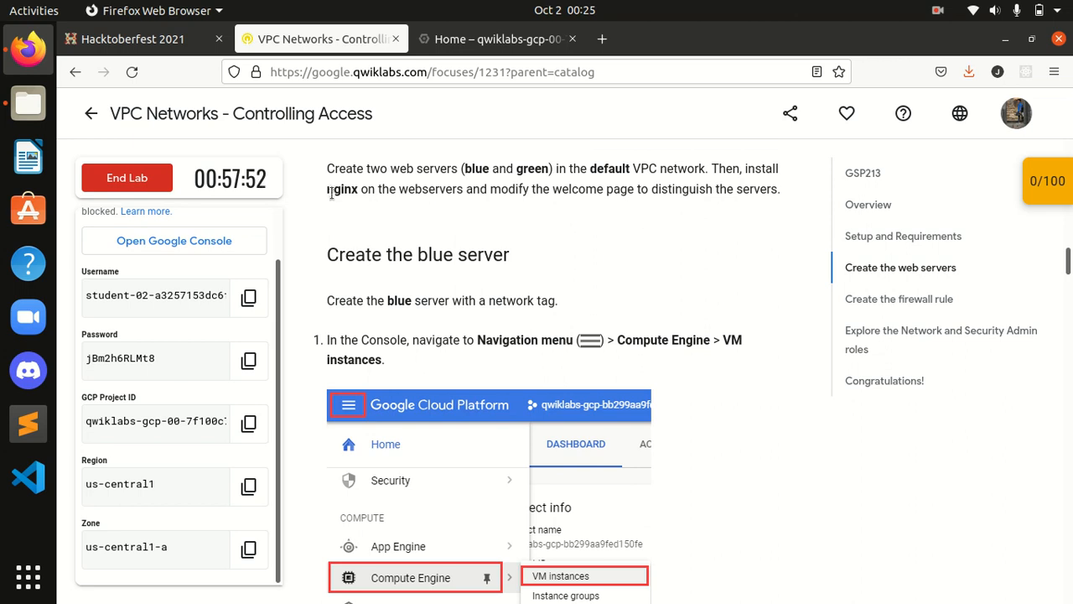
drag(329, 190, 537, 202)
click(593, 208)
scroll(663, 240, down, 2)
scroll(663, 240, down, 4)
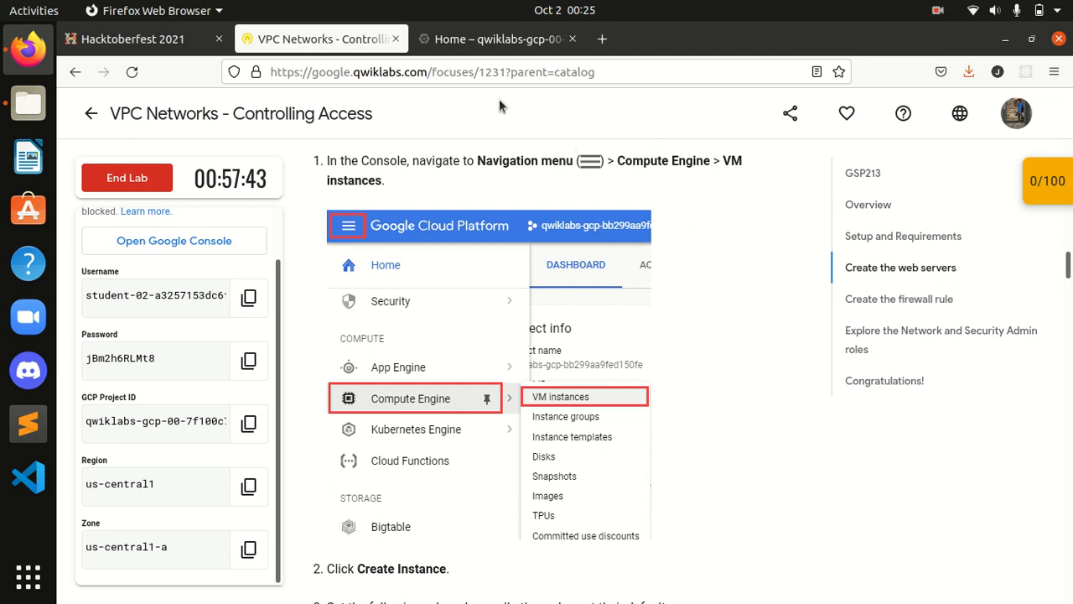
click(472, 50)
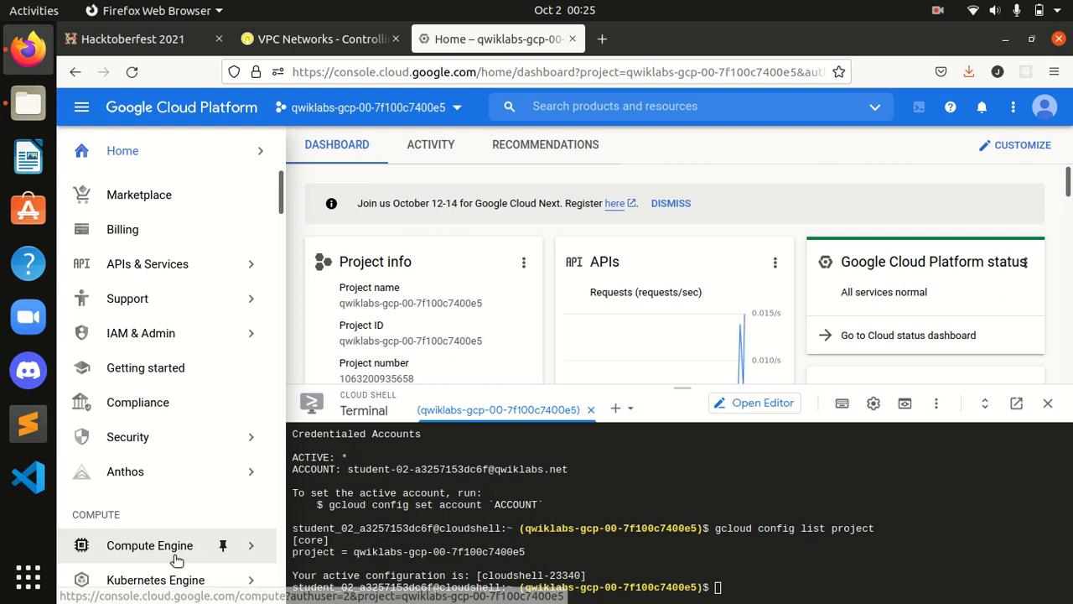
Step: Open Compute Engine VM instances, shrink Cloud Shell, and find the blue instance settings in the lab
mouse_move(177, 550)
click(325, 134)
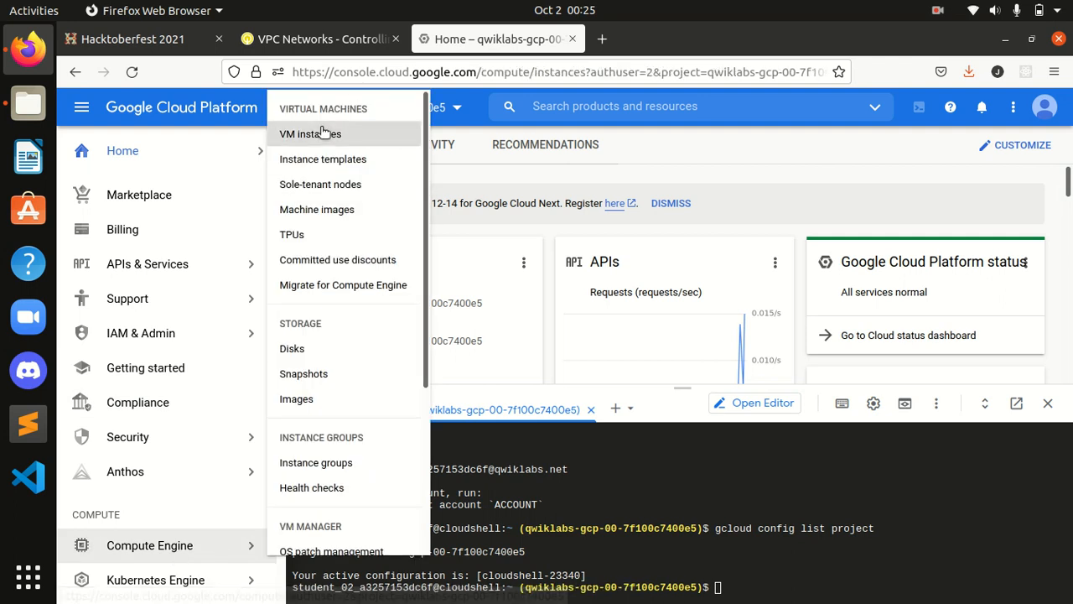
drag(687, 386, 684, 437)
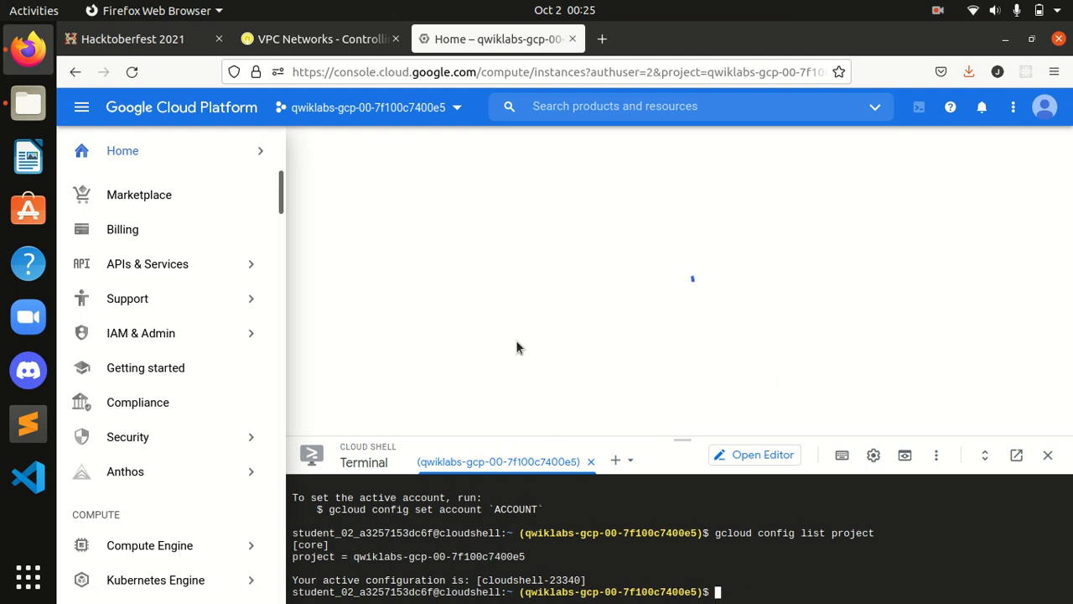
click(329, 44)
scroll(421, 340, down, 6)
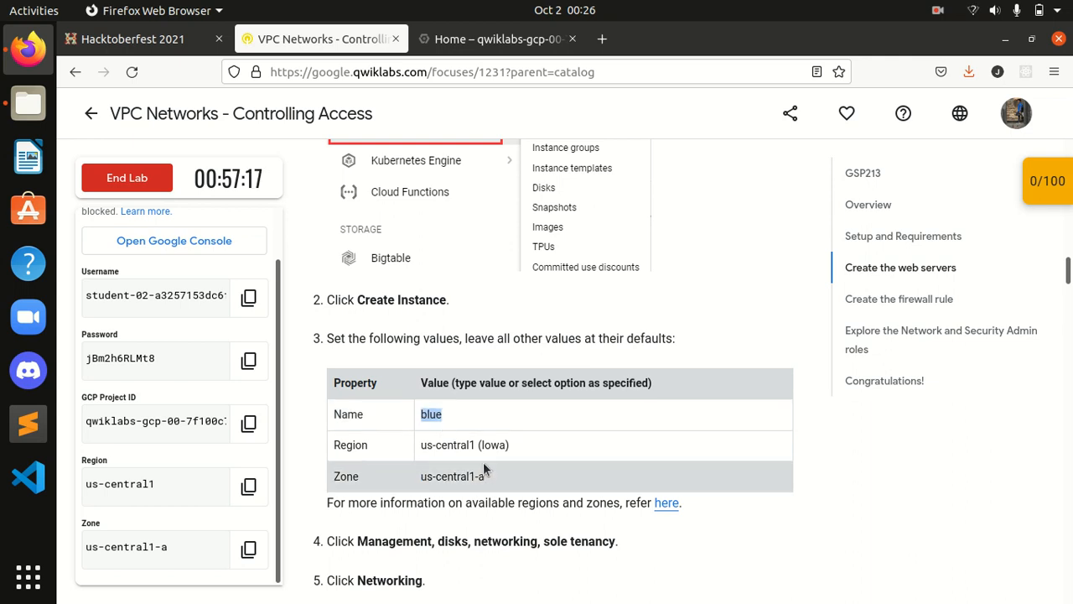
Step: Create a new VM instance and rename it from instance-1 to blue
click(493, 500)
click(494, 39)
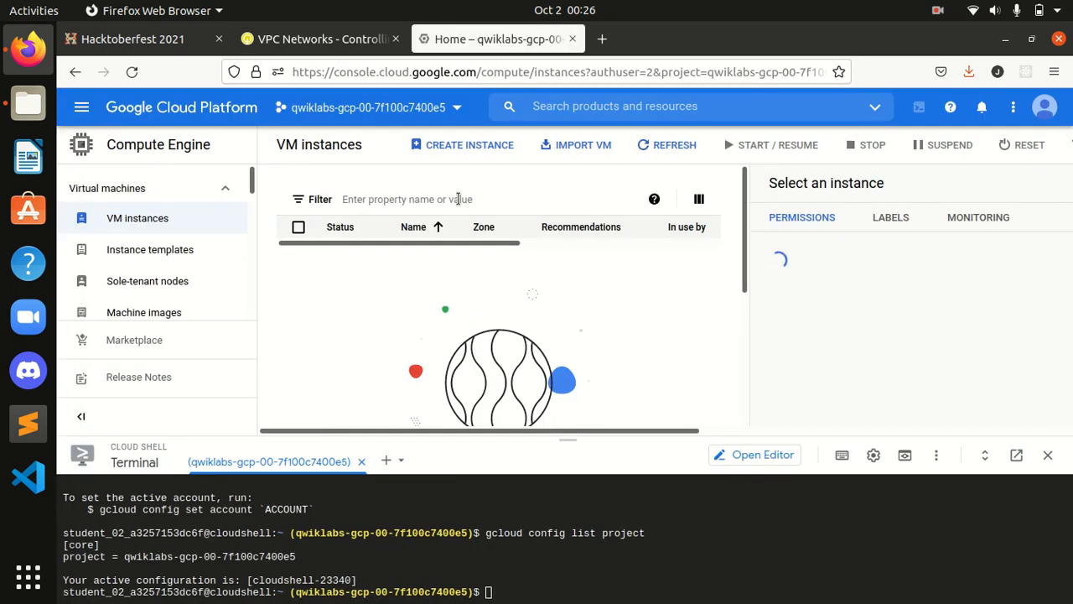
click(473, 146)
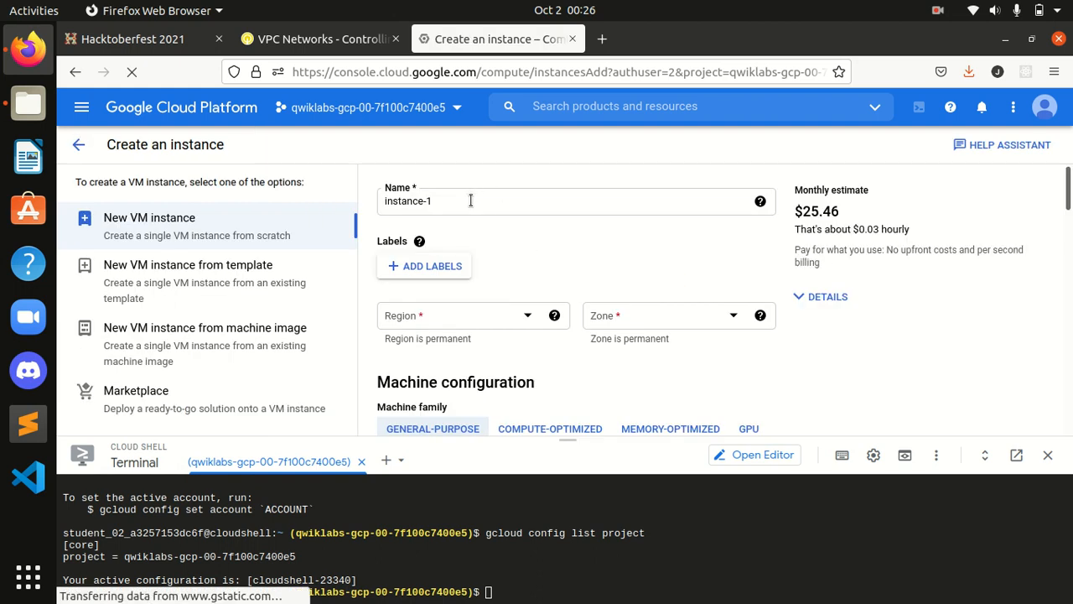
drag(472, 200, 387, 199)
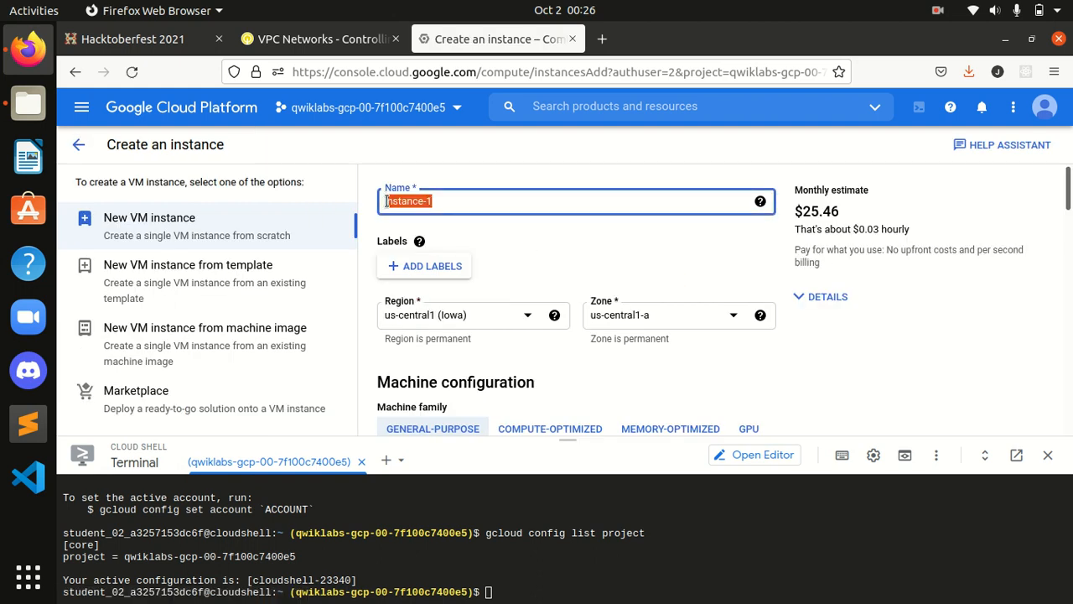
text(blue)
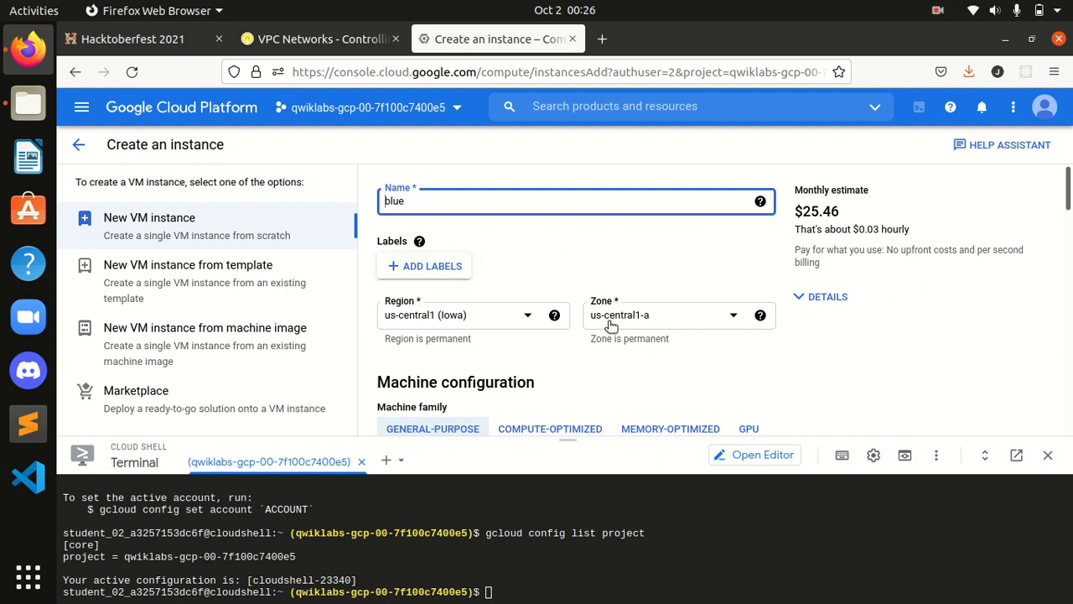
scroll(576, 333, down, 2)
Step: Review the remaining blue settings in the lab, then expand the form's Networking section
click(319, 39)
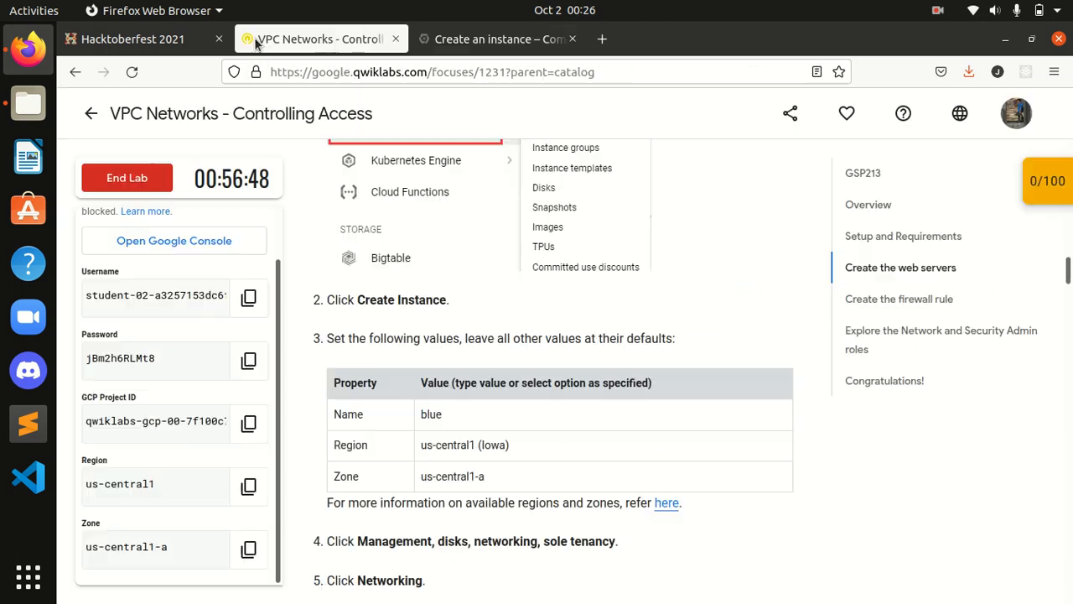
scroll(526, 409, down, 2)
scroll(527, 412, down, 2)
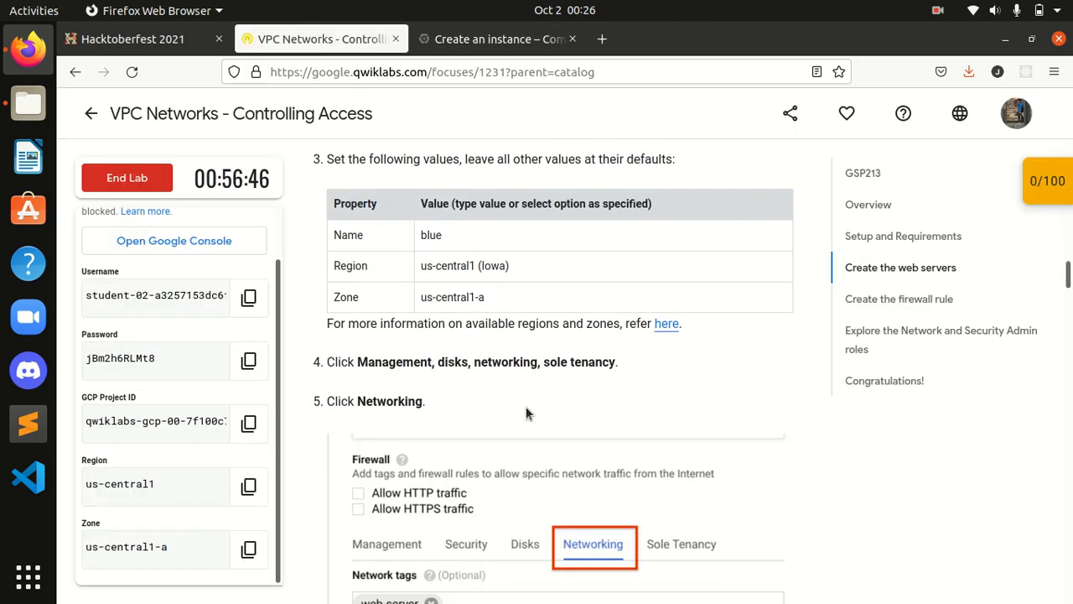
scroll(459, 390, down, 2)
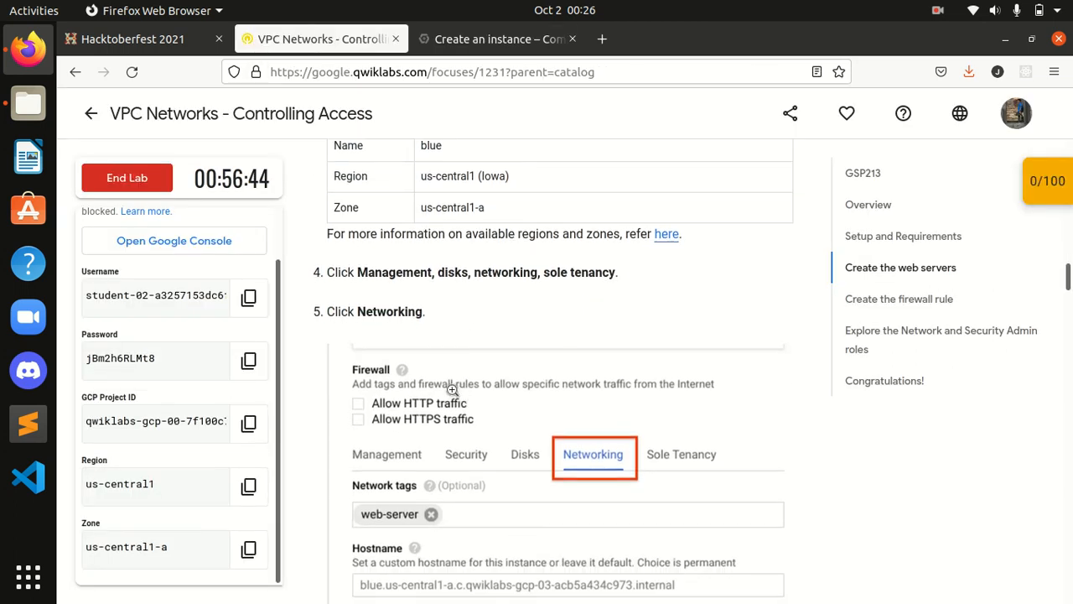
scroll(464, 376, down, 2)
click(449, 38)
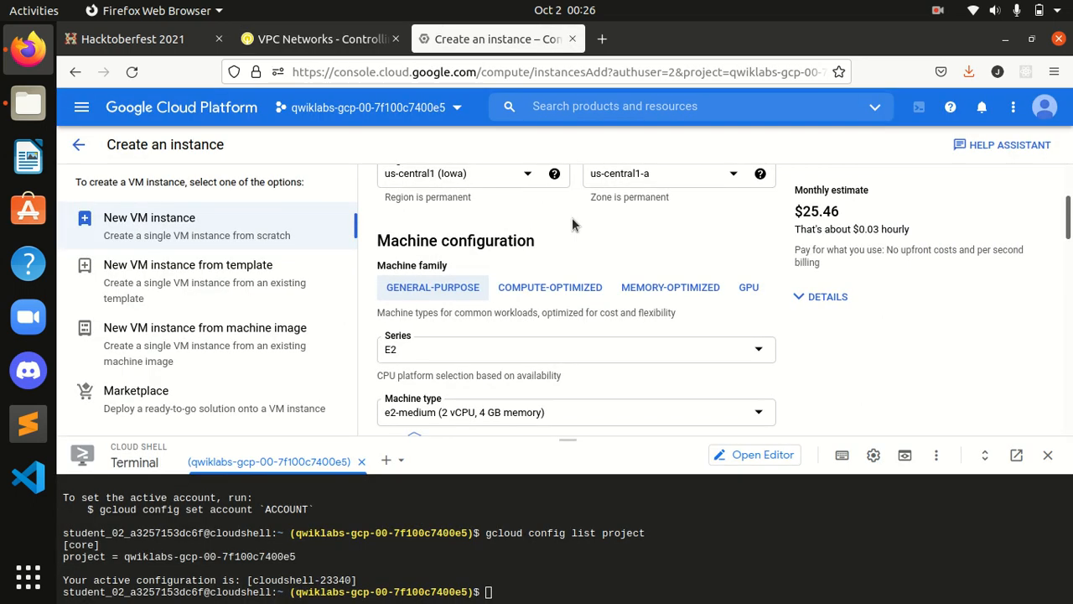
drag(1070, 229, 1044, 426)
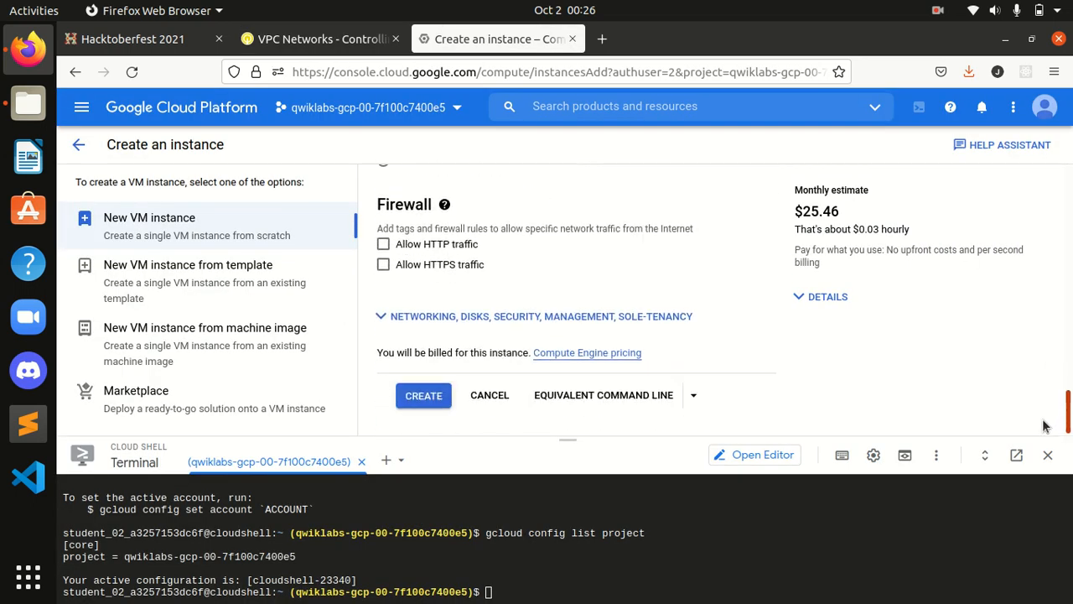
click(534, 317)
click(765, 316)
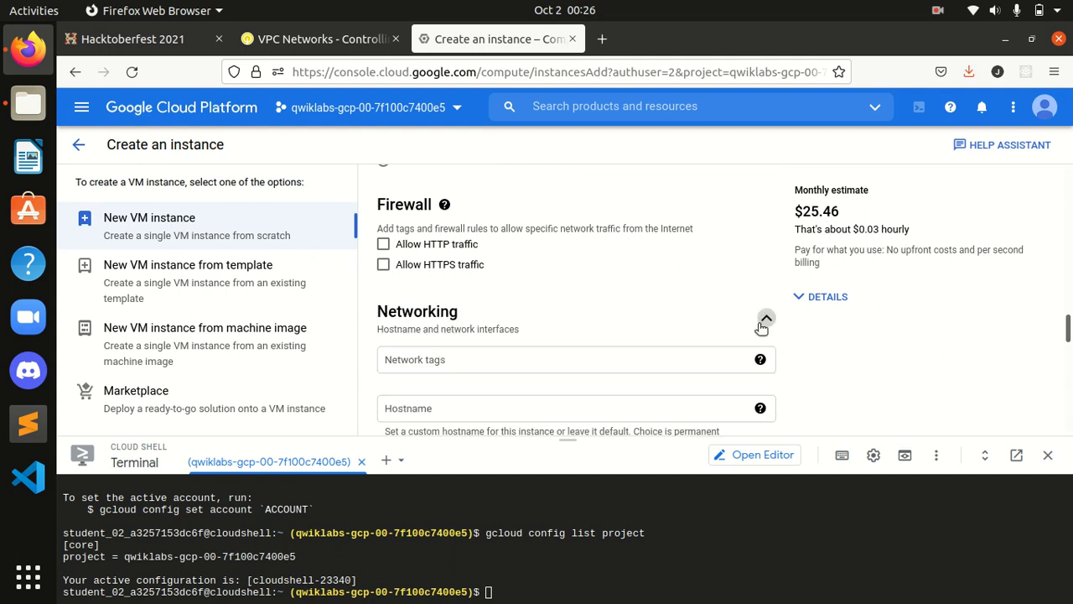
Step: Select the web-server network tag from the lab's step 6 for the form
drag(1069, 327, 1069, 337)
click(323, 40)
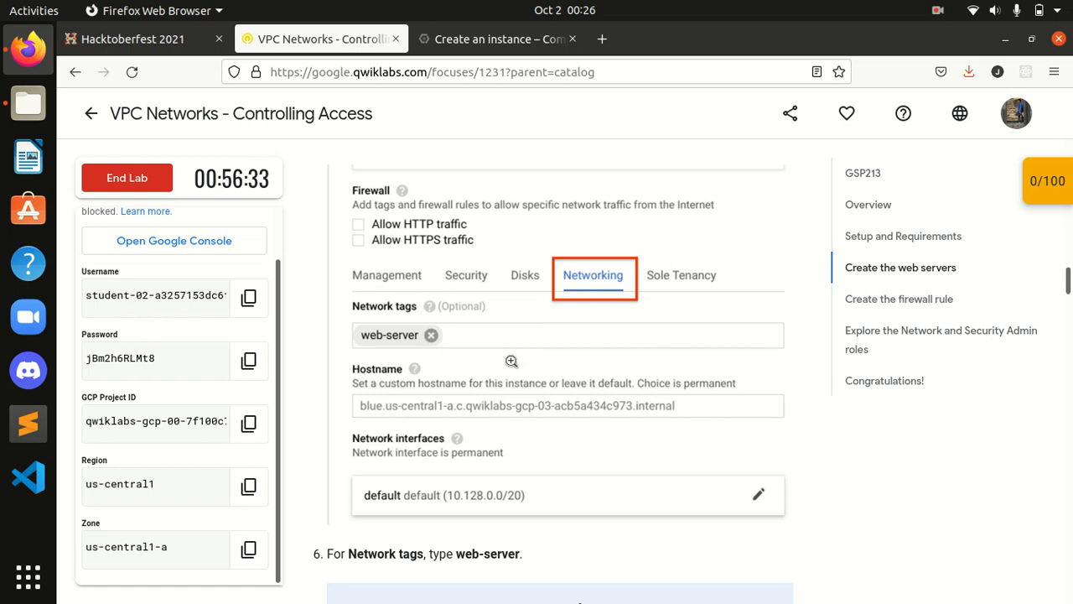
scroll(512, 361, down, 2)
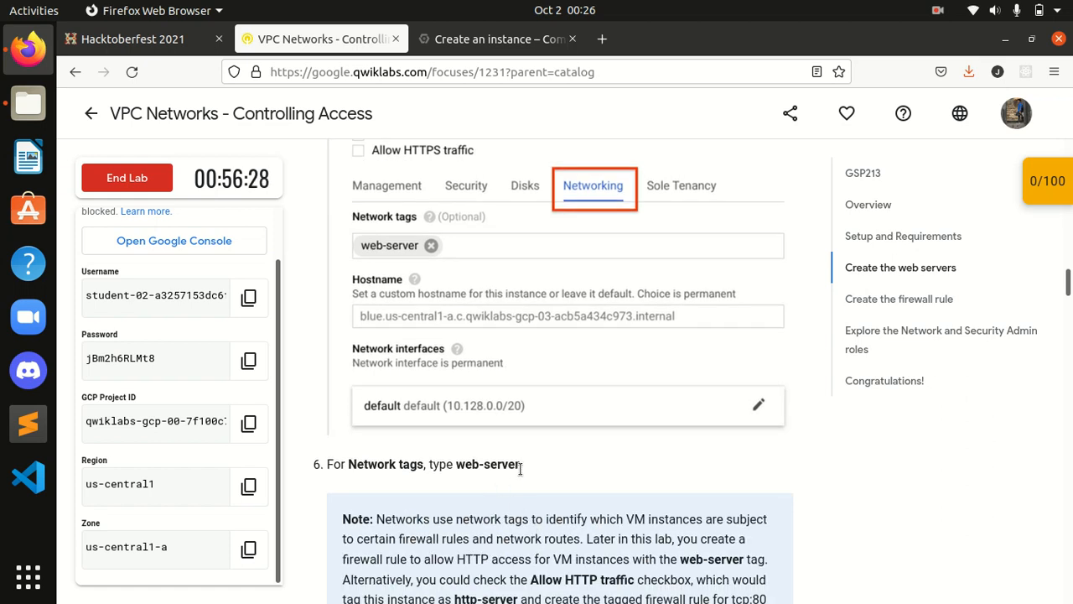
drag(520, 469, 456, 471)
key(ctrl+c)
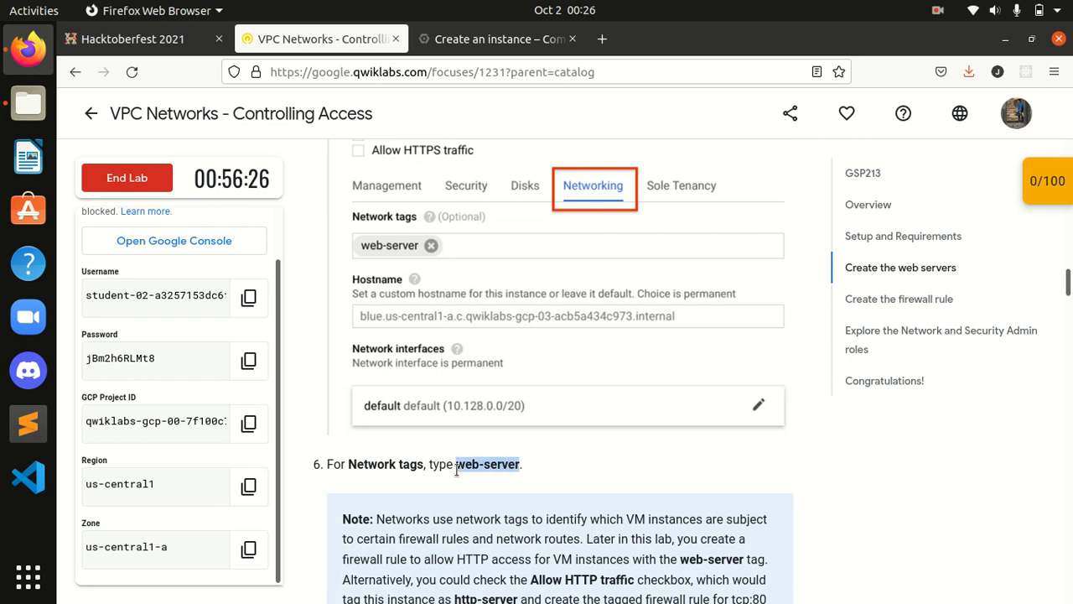
click(490, 39)
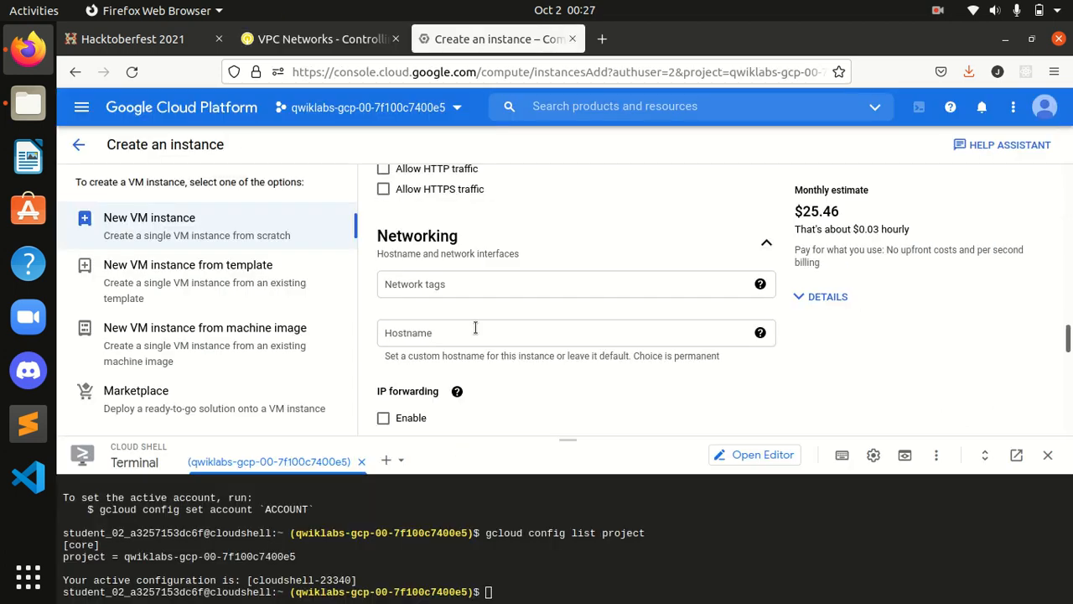
Step: Add the network tag web-server to the blue instance's networking settings
click(419, 283)
key(ctrl+v)
key(Return)
click(545, 252)
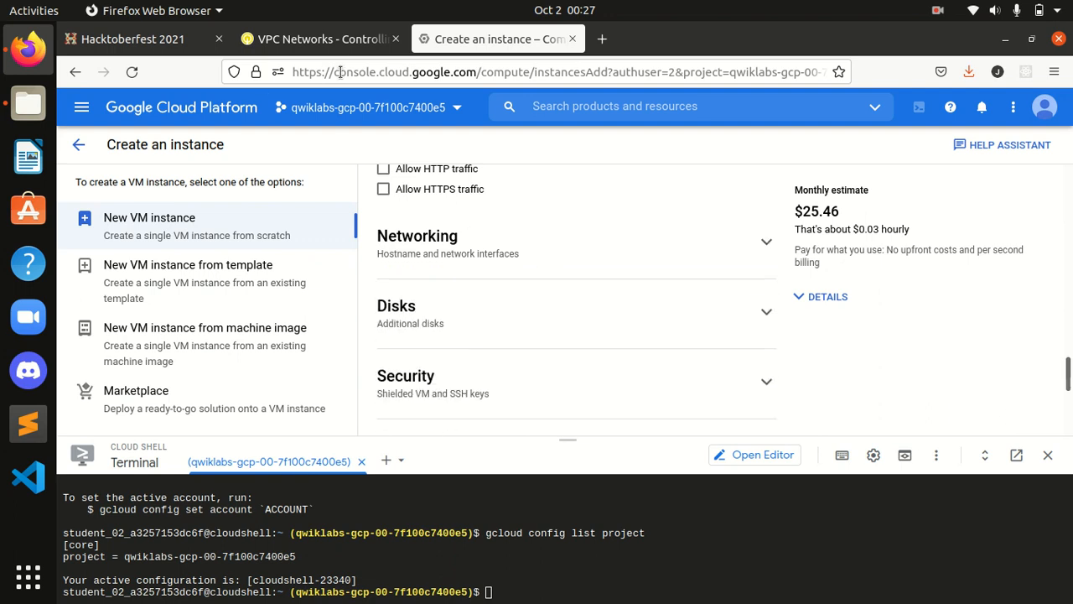
click(746, 253)
Step: Review the lab's step 7, then scroll the blue instance form down to Create
click(322, 39)
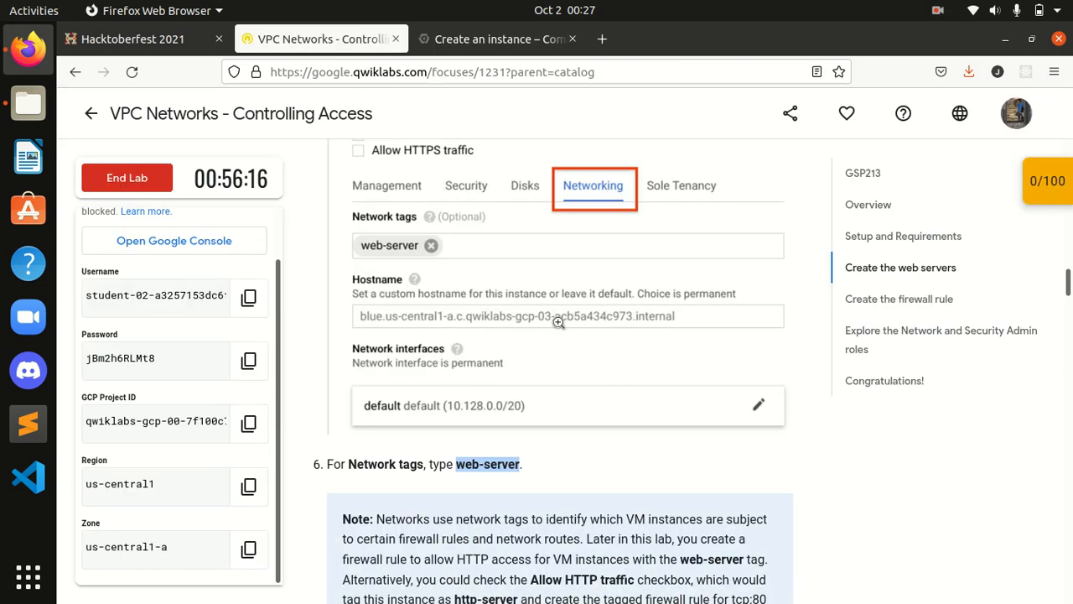
scroll(558, 323, down, 3)
click(479, 379)
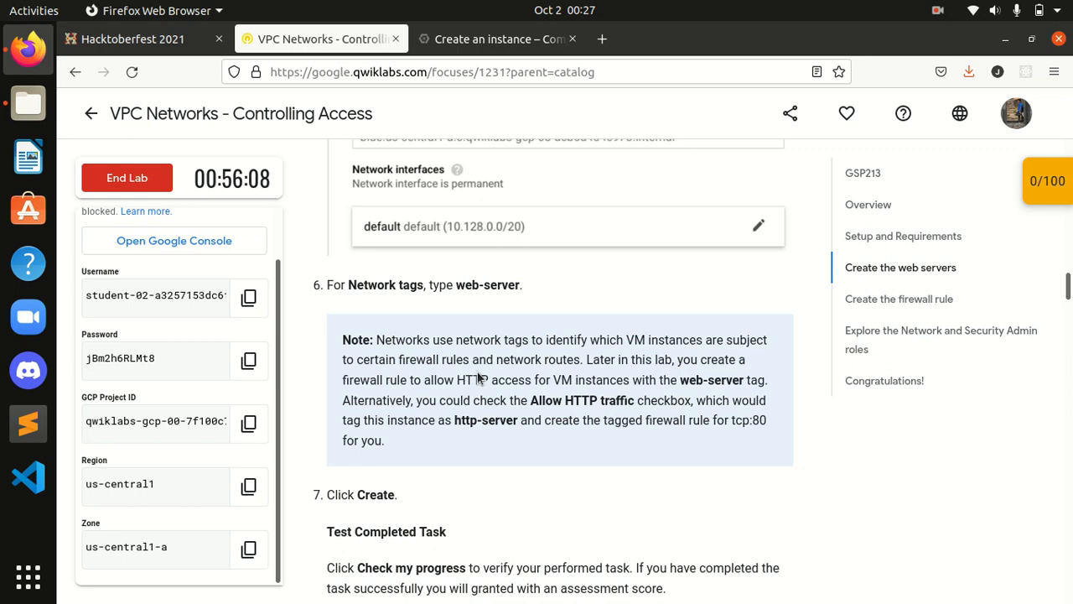
scroll(479, 379, down, 2)
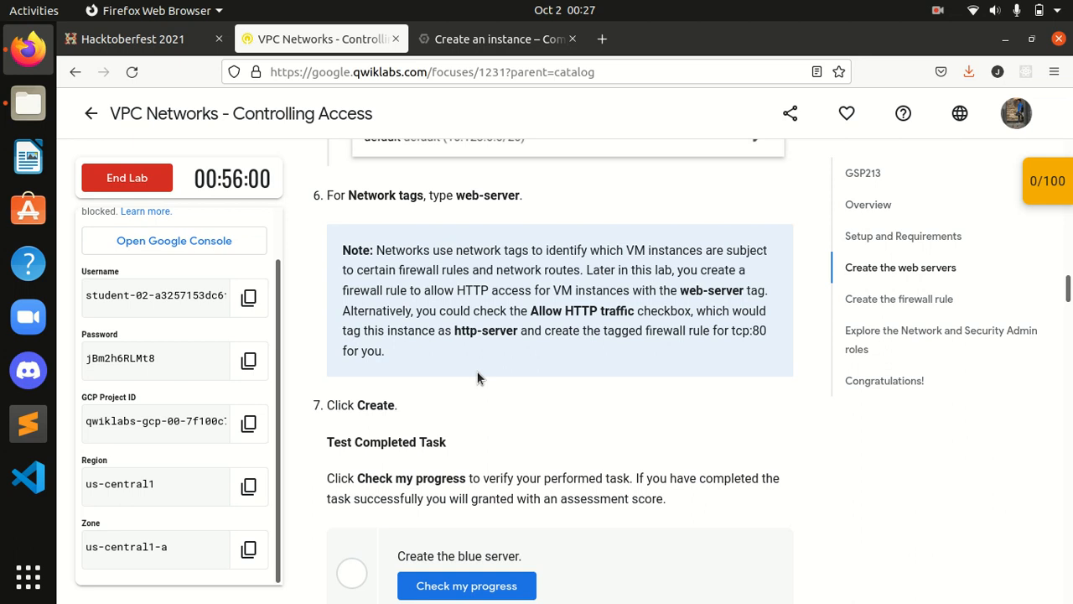
scroll(479, 377, up, 3)
scroll(479, 377, down, 3)
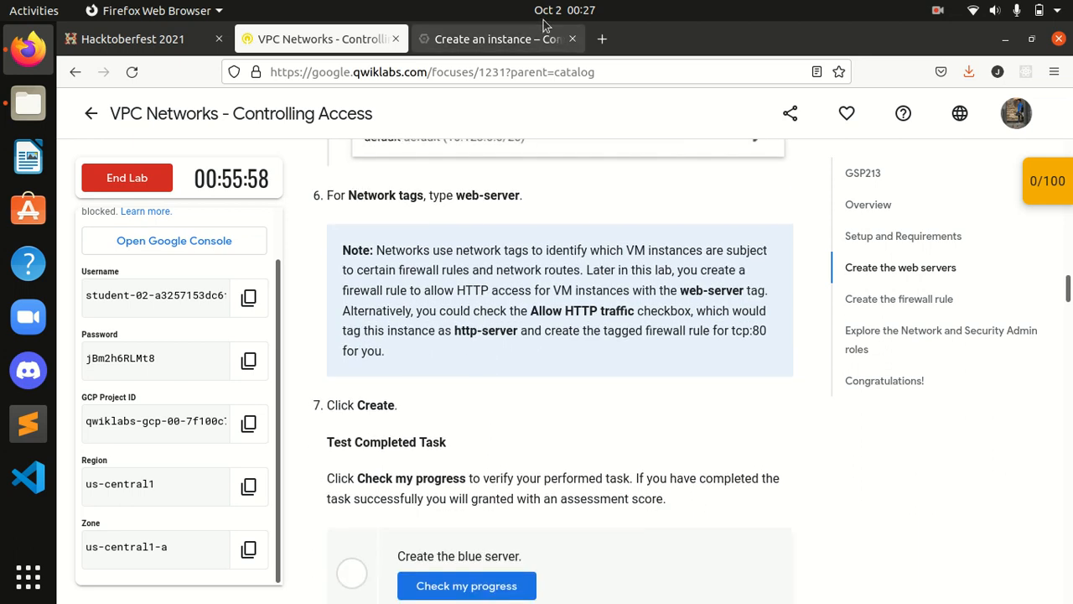
click(495, 39)
scroll(728, 404, down, 10)
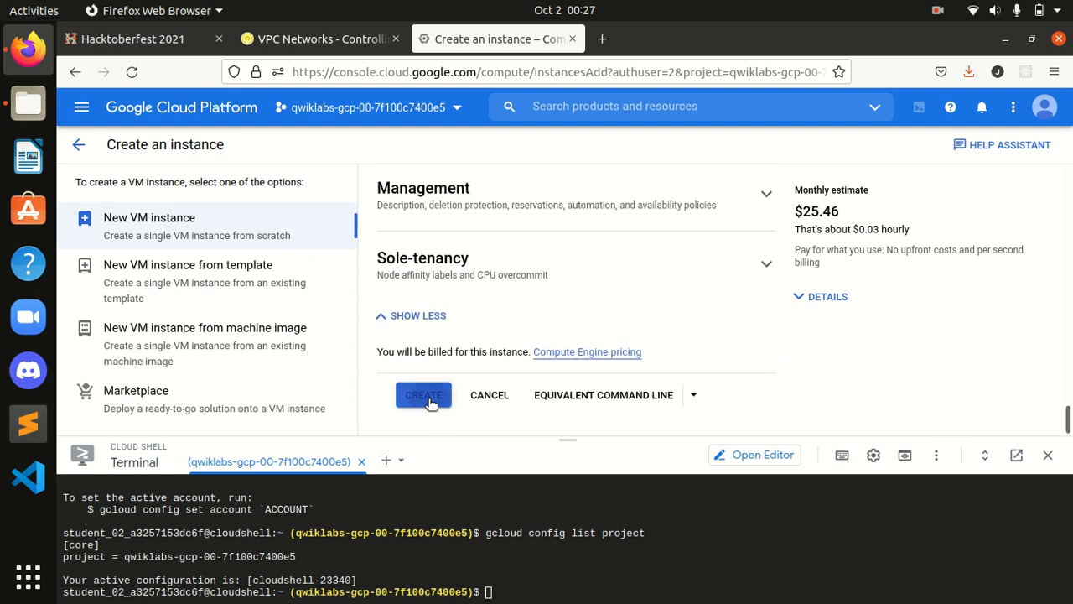
Step: Create the blue VM, dismiss the tutorial panel, and follow the log-in link after the authentication error
click(431, 400)
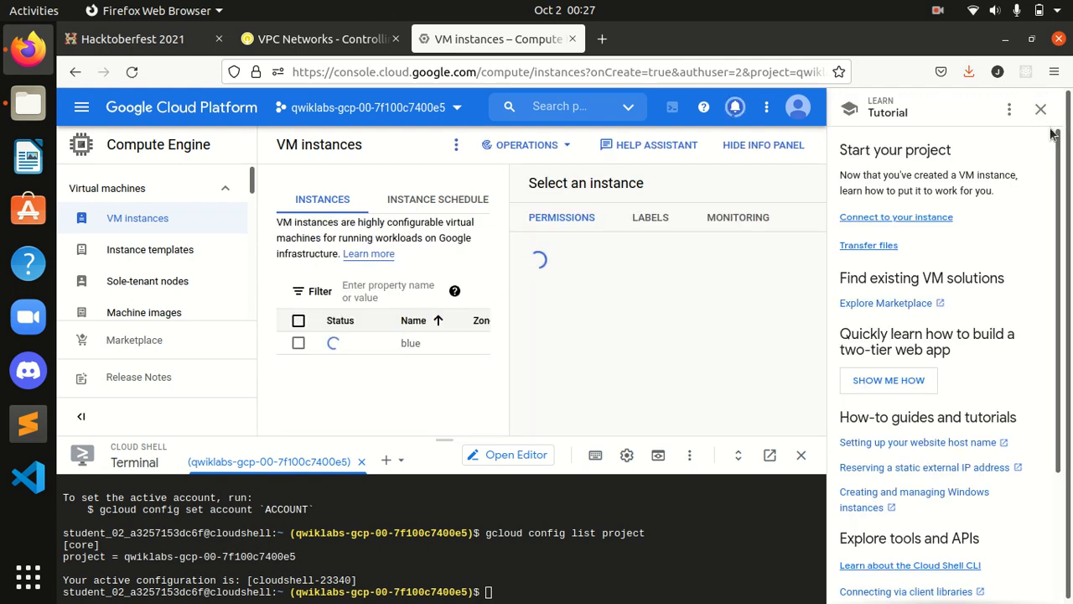
click(1039, 112)
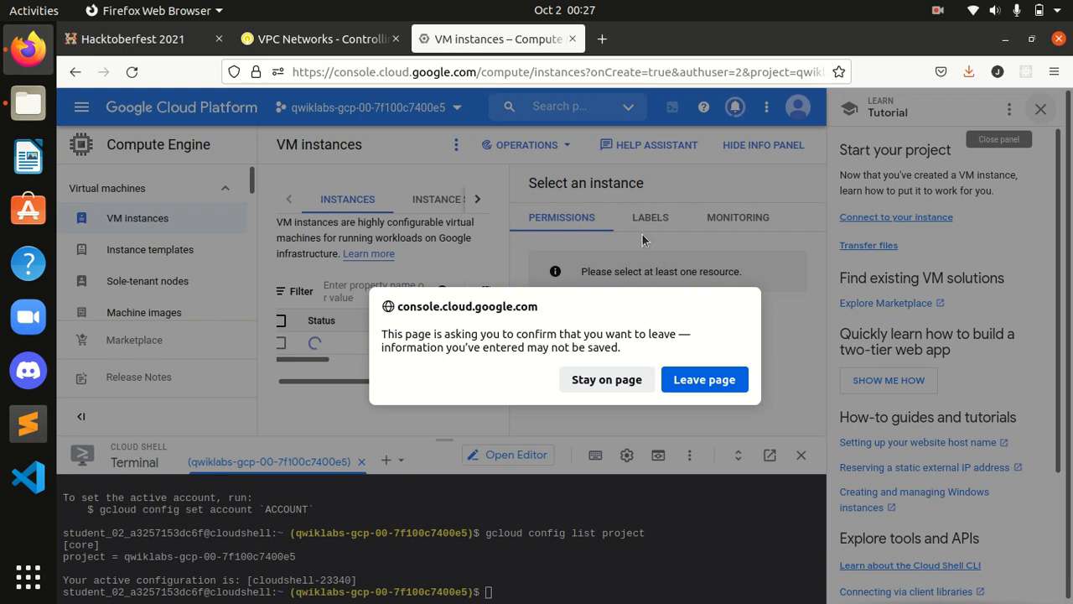
click(599, 380)
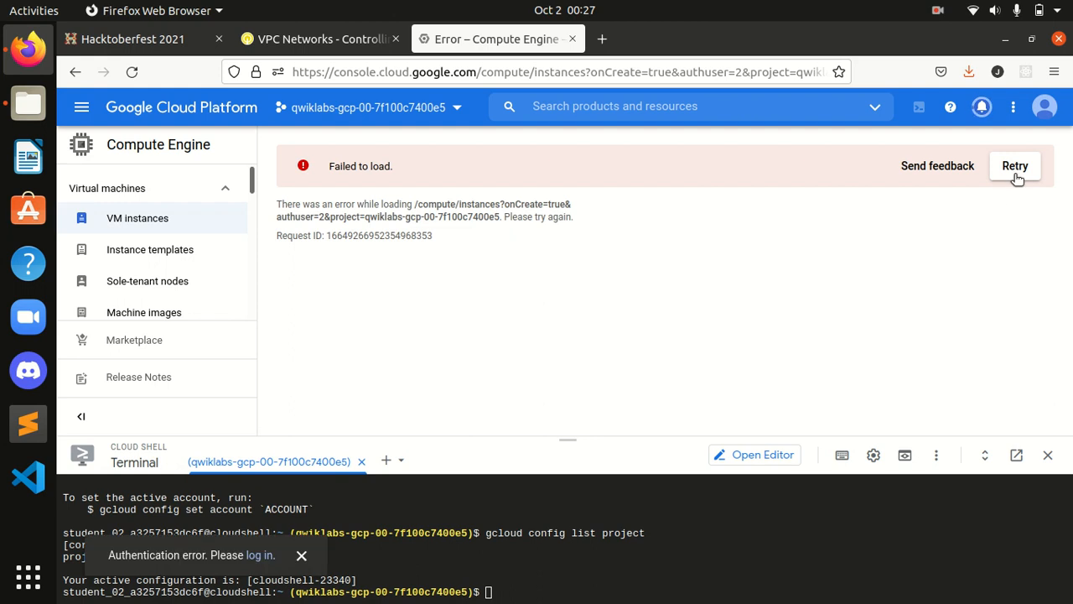
click(262, 558)
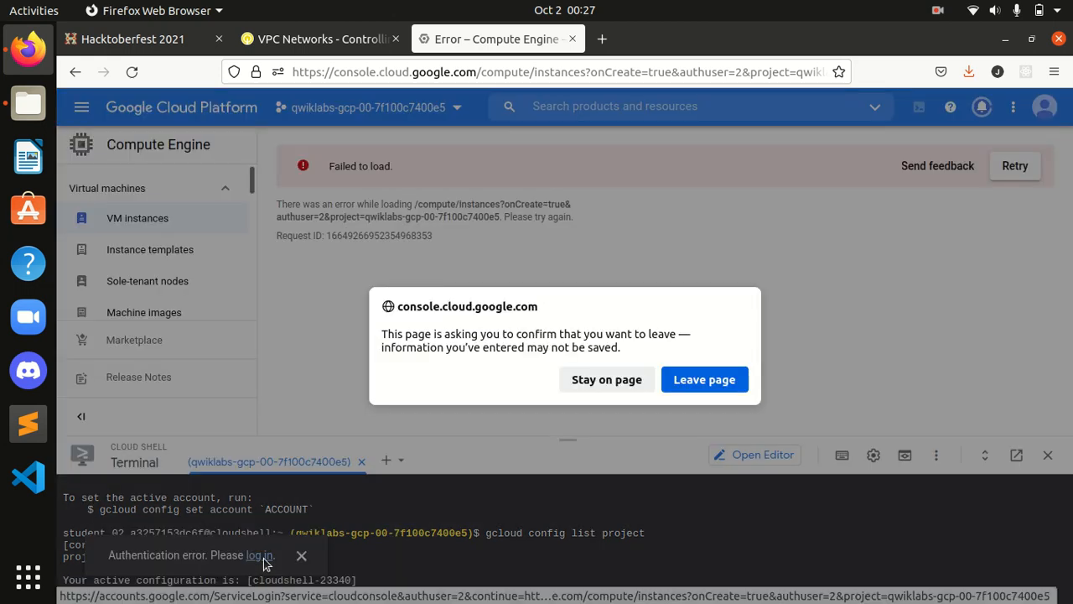
click(694, 384)
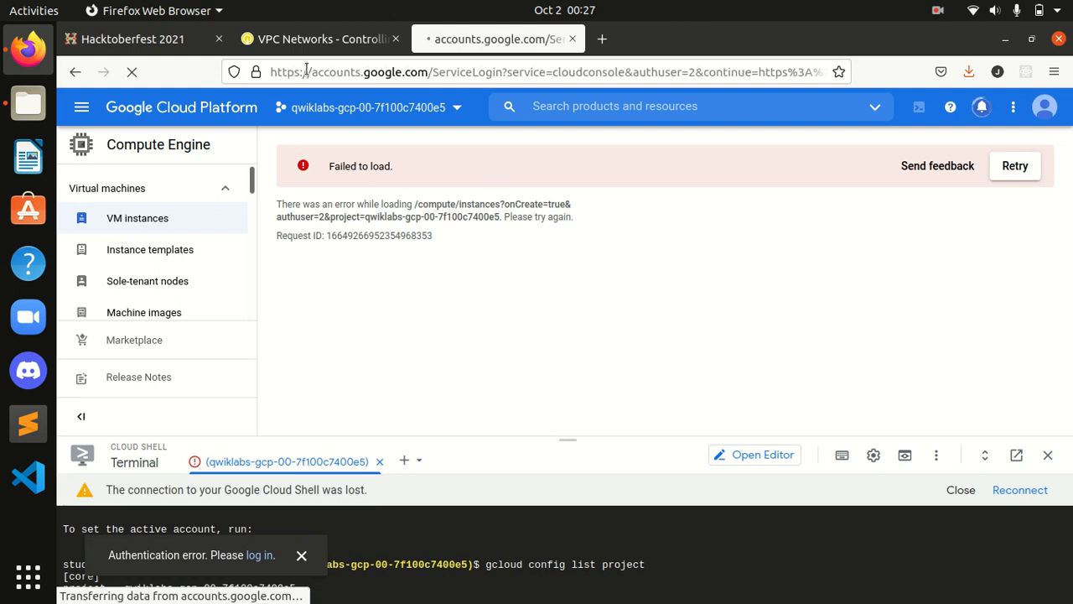
Step: Choose another account and enter the lab's student username on the Google sign-in page
scroll(576, 470, down, 3)
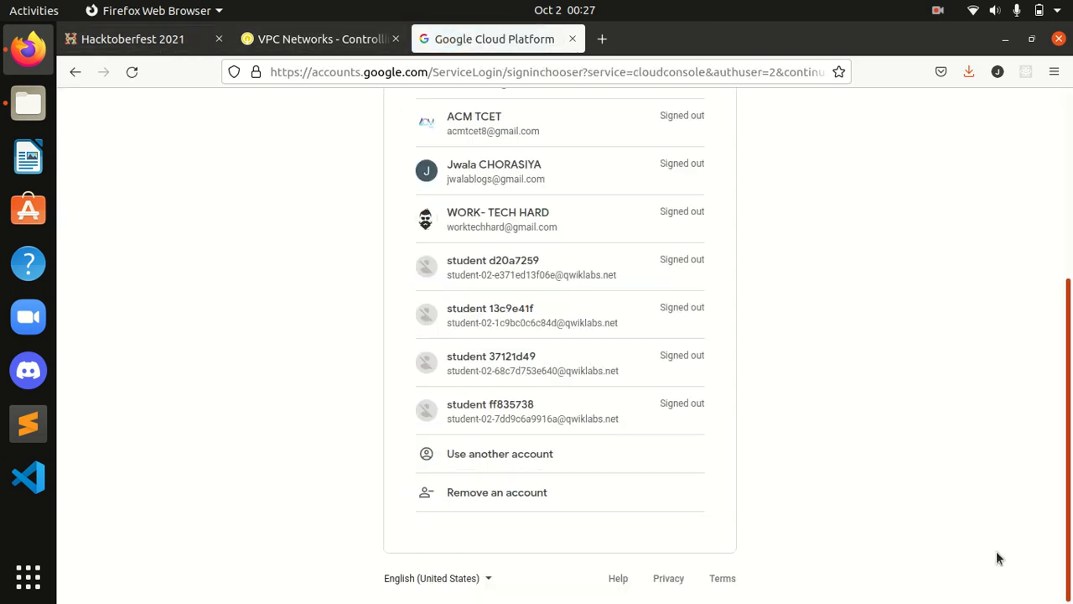
click(558, 466)
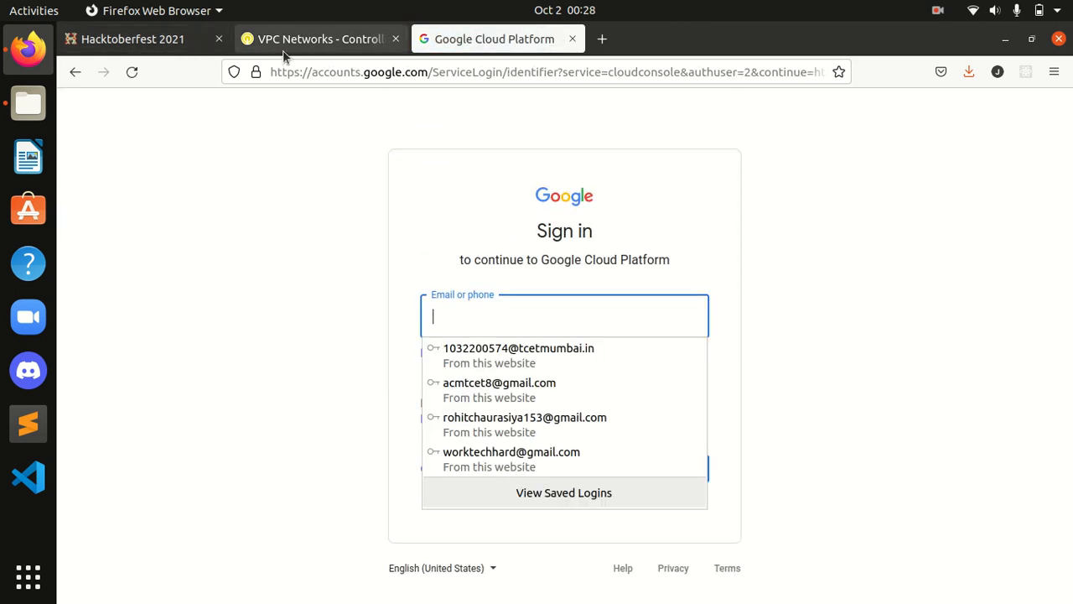
click(281, 42)
click(249, 298)
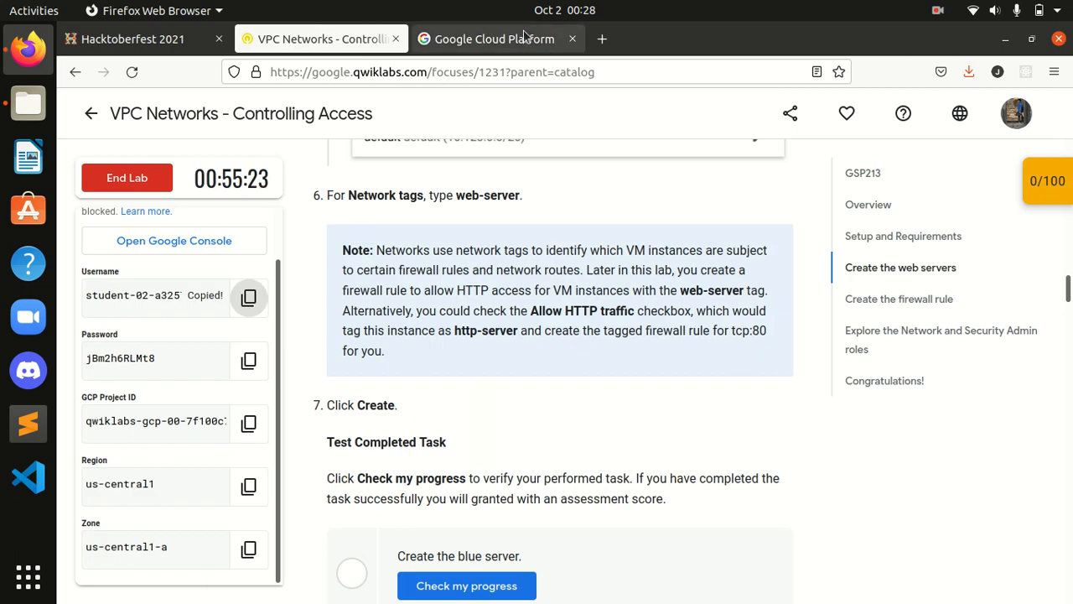
click(496, 38)
key(ctrl+v)
key(Return)
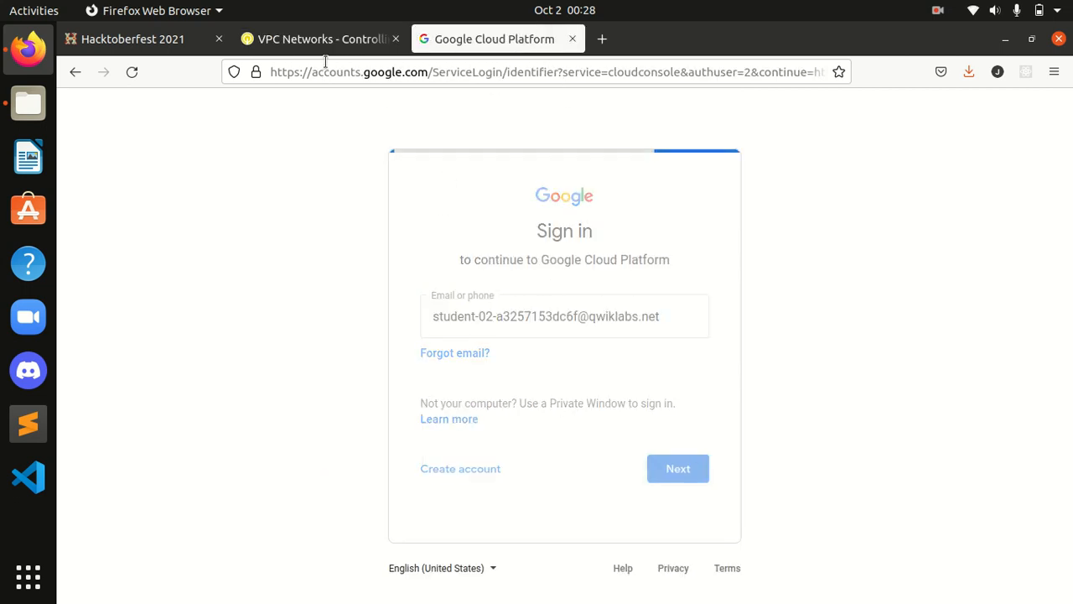
Step: Enter the lab account password, decline saving it, and confirm the account to reach the console
click(328, 46)
click(249, 361)
click(507, 39)
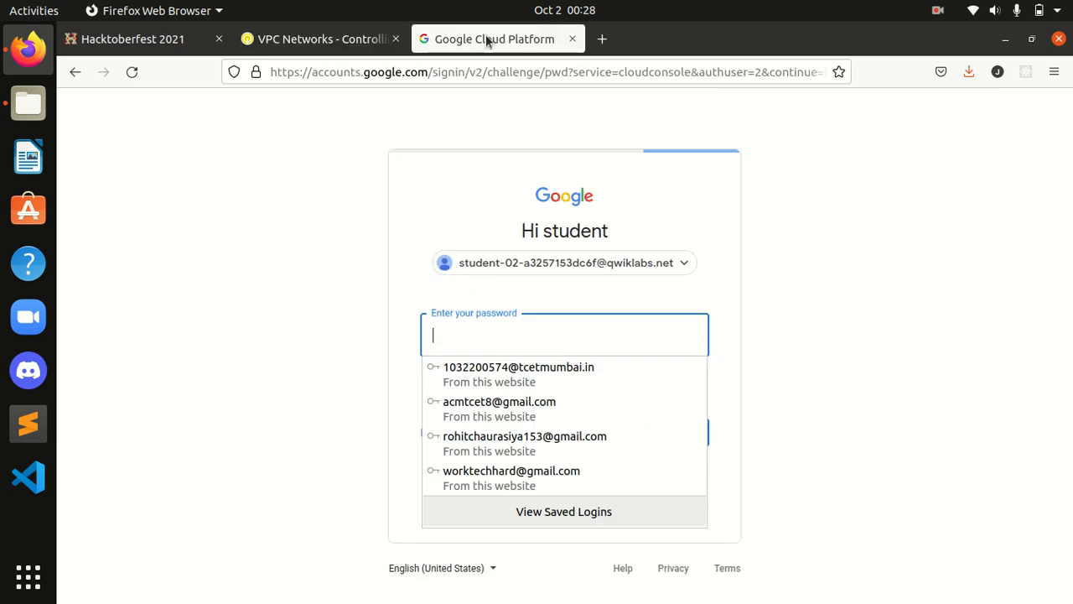
key(ctrl+v)
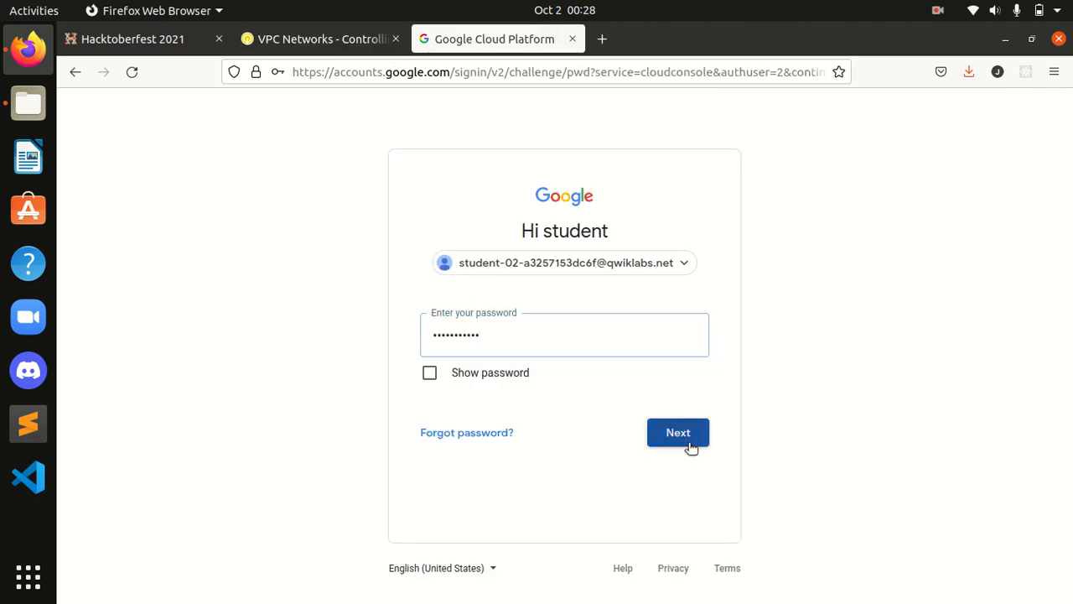
click(686, 439)
click(467, 273)
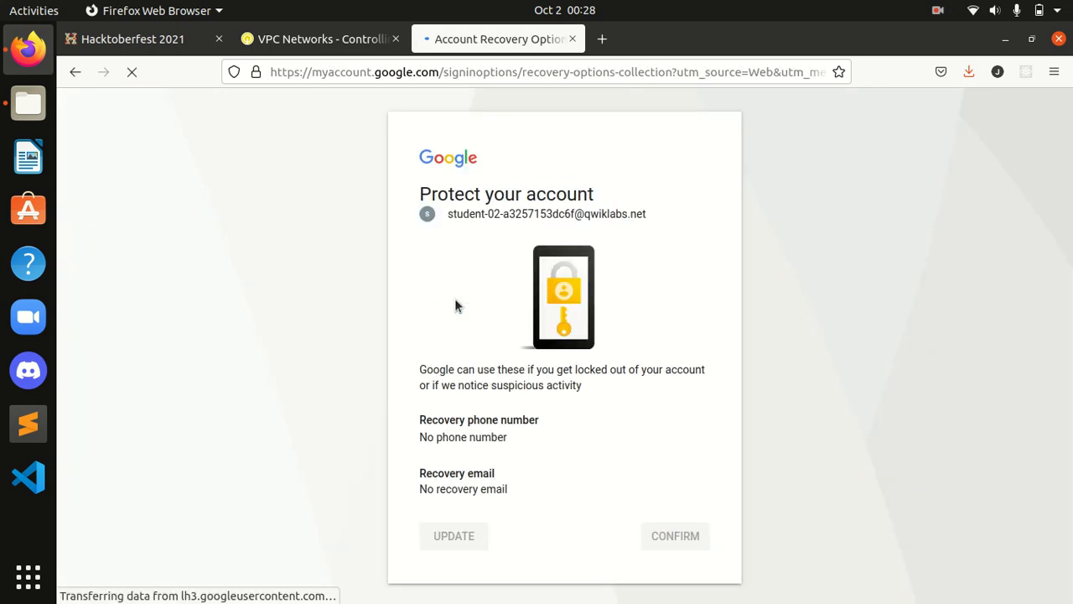
click(680, 538)
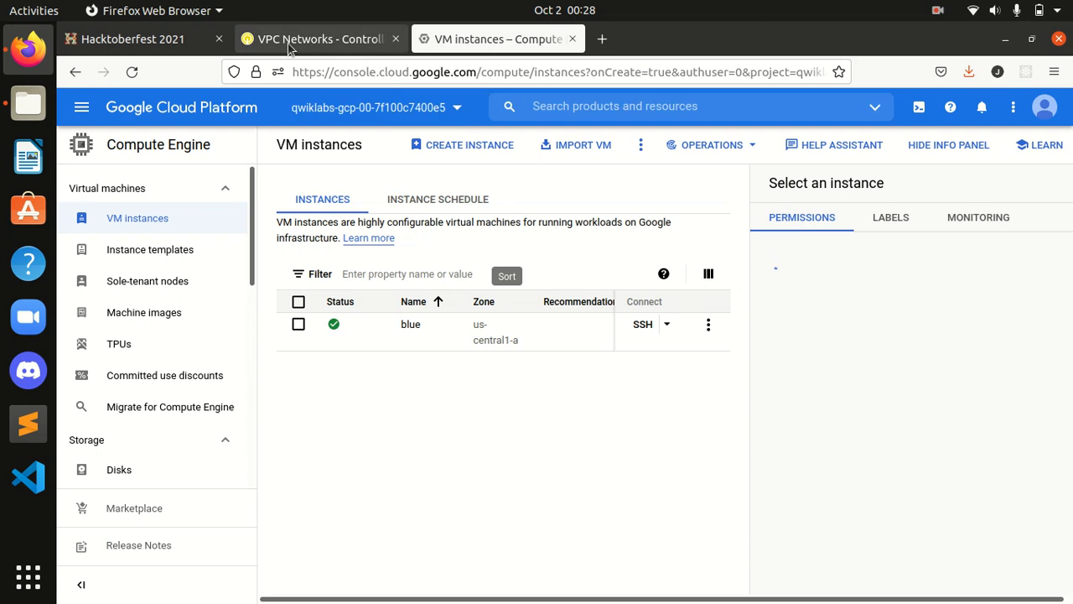
Step: Activate Cloud Shell and run Check my progress for the blue server task
click(919, 113)
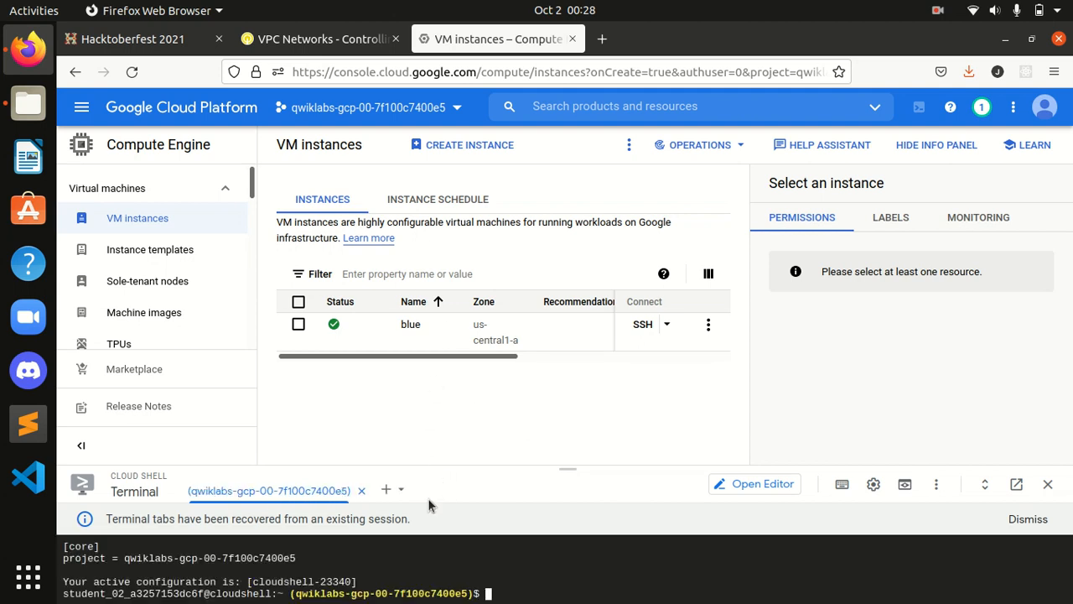
click(323, 38)
scroll(557, 369, down, 5)
click(475, 316)
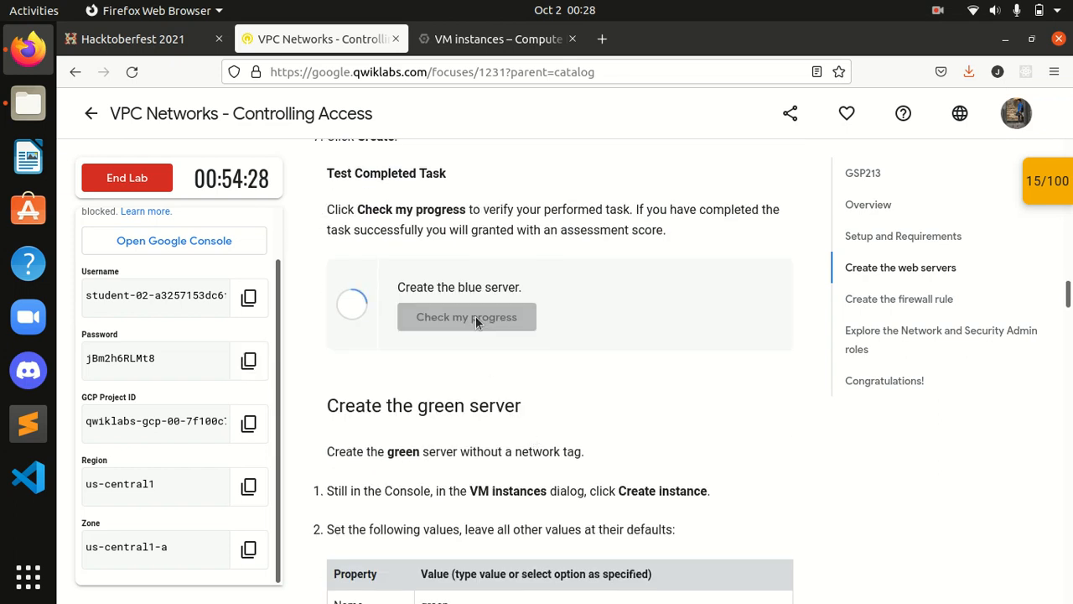
Step: Read the green server instructions and copy the name green from the values table
scroll(474, 319, down, 3)
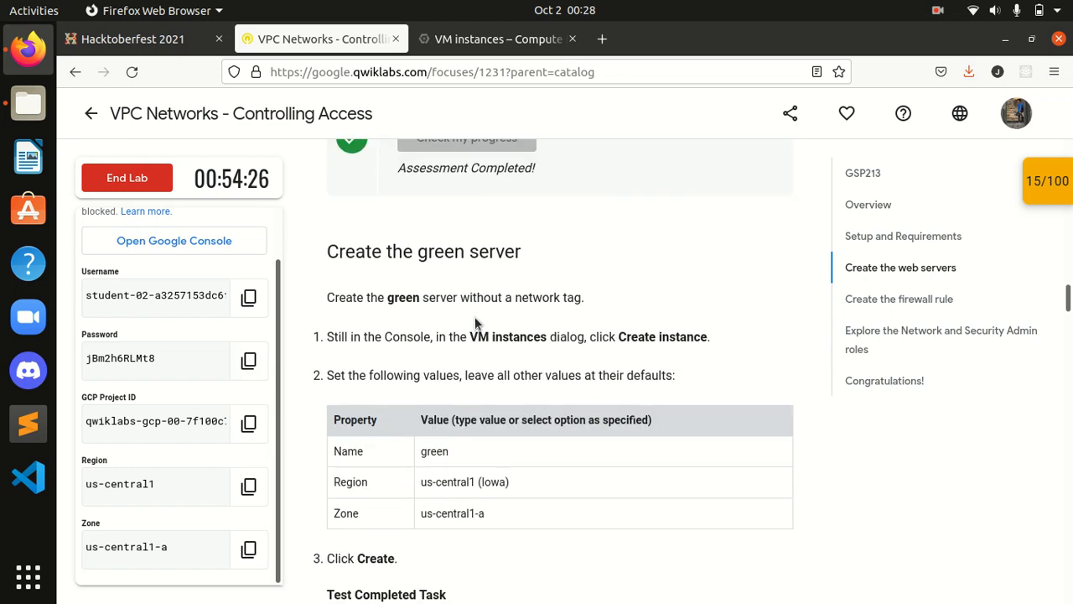
double_click(401, 297)
click(472, 358)
scroll(472, 356, down, 2)
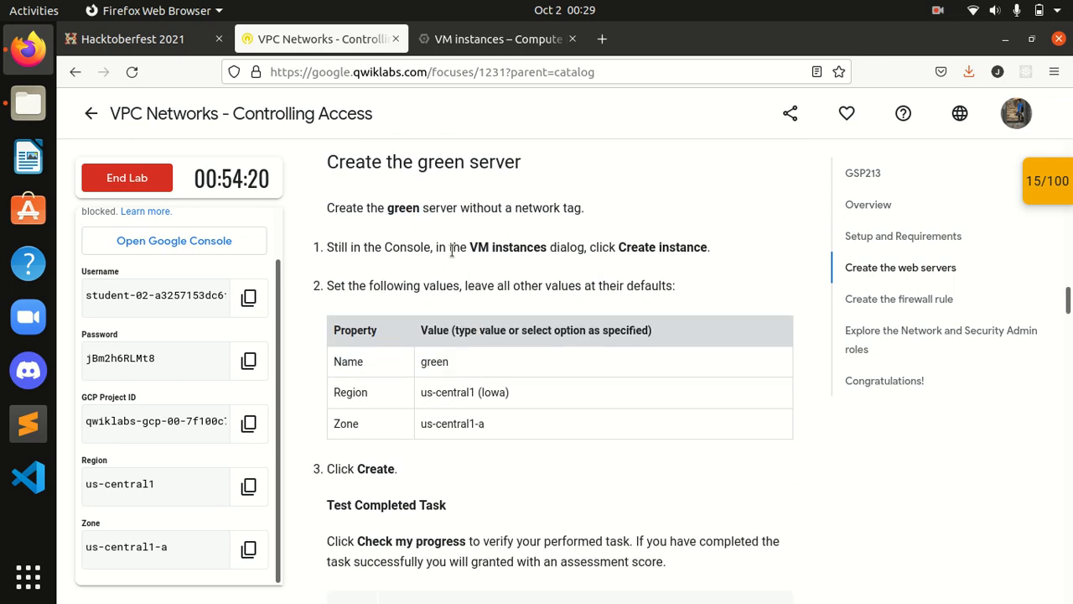
scroll(537, 276, down, 2)
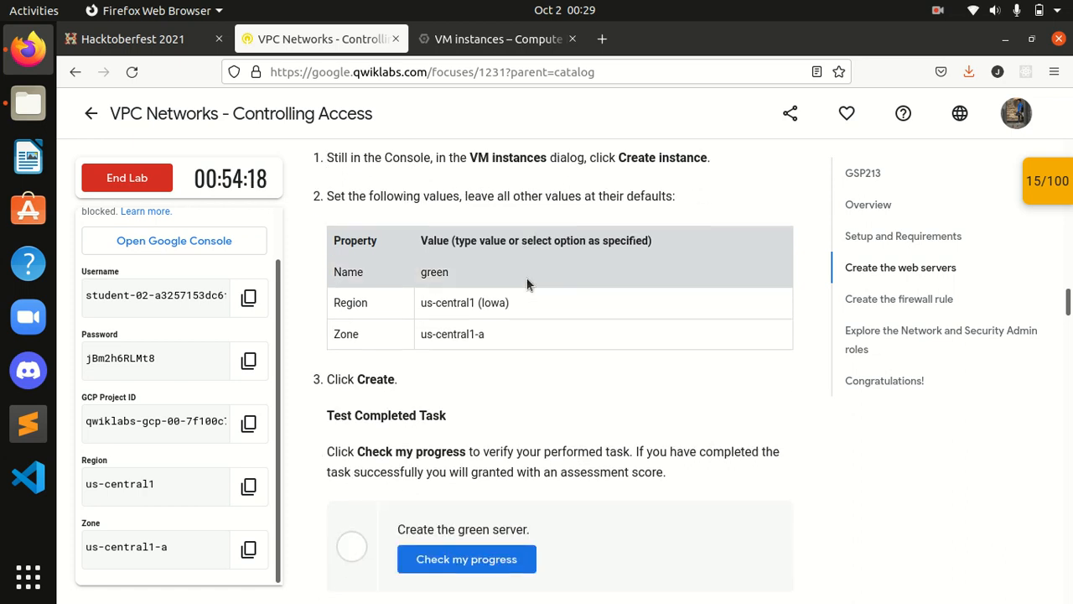
drag(450, 271, 413, 280)
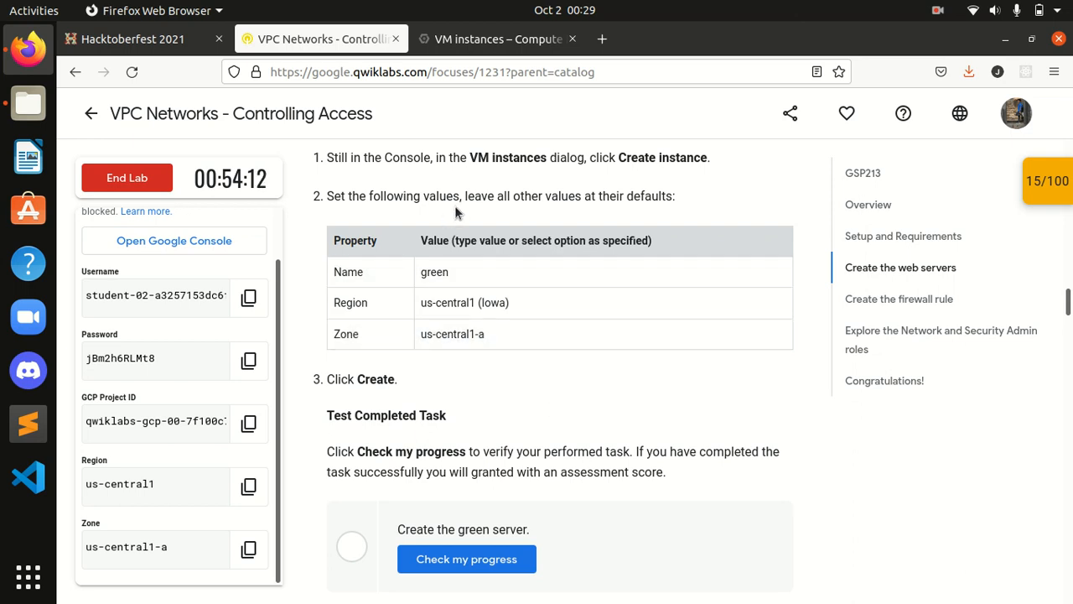
click(494, 38)
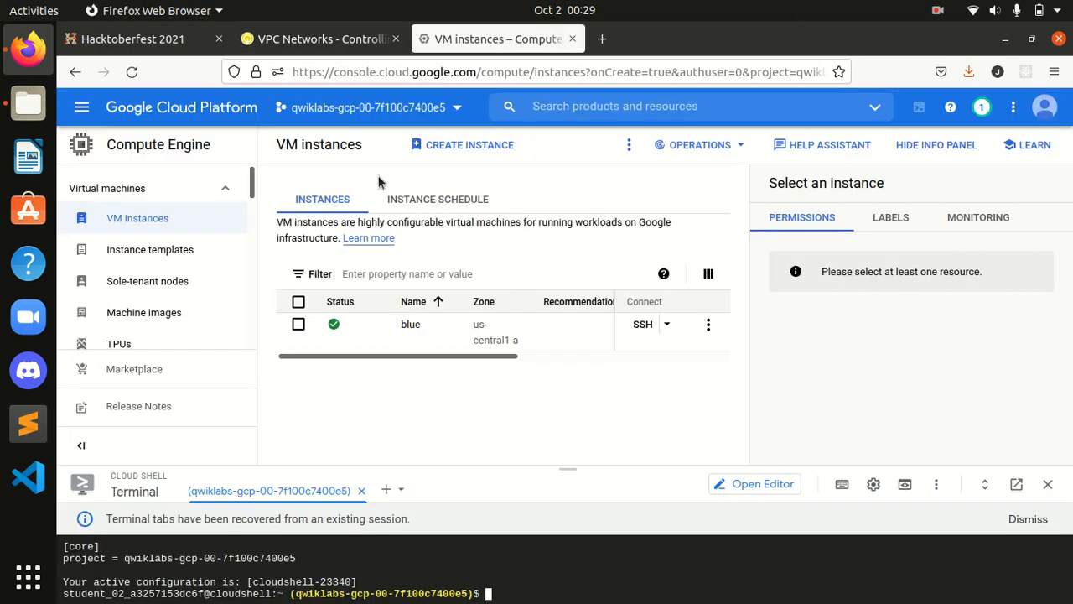
Step: Start a new VM instance and name it green, removing the pasted leading space
click(445, 147)
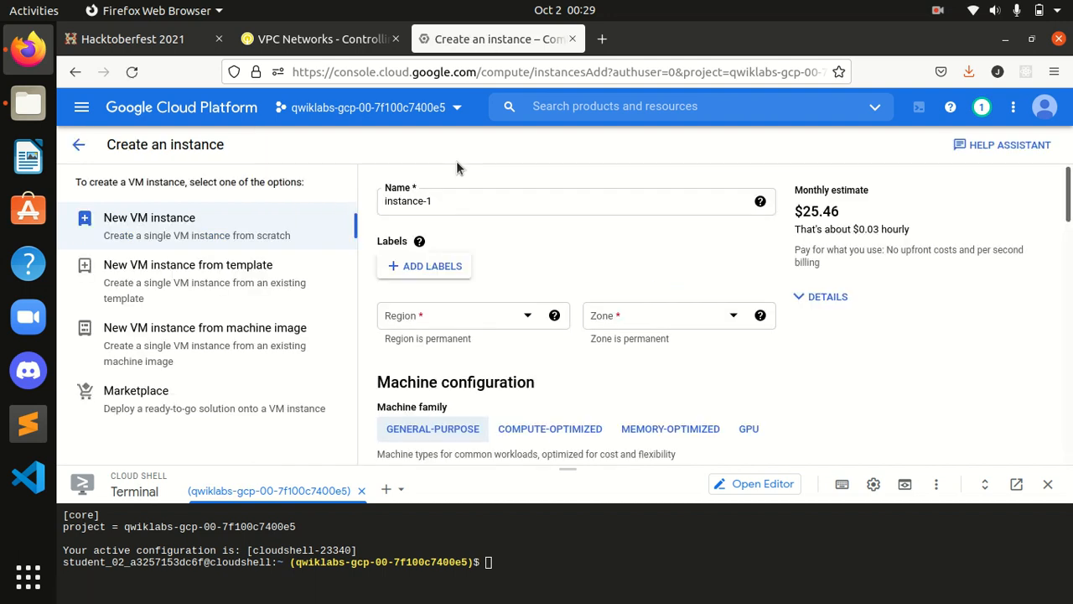
triple_click(432, 206)
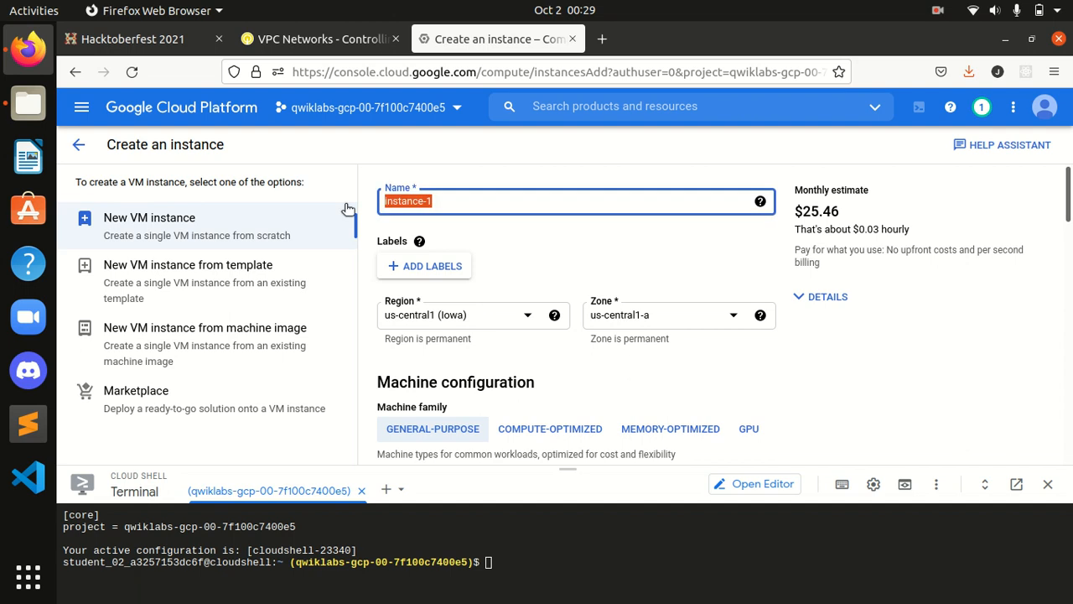
key(ctrl+v)
double_click(566, 195)
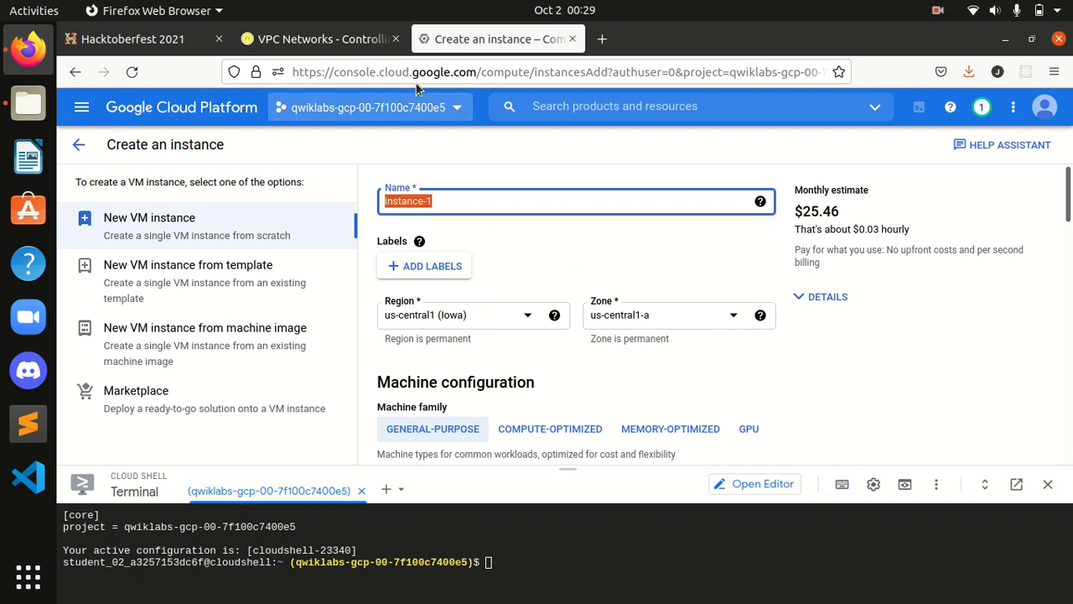
click(318, 38)
drag(451, 271, 402, 266)
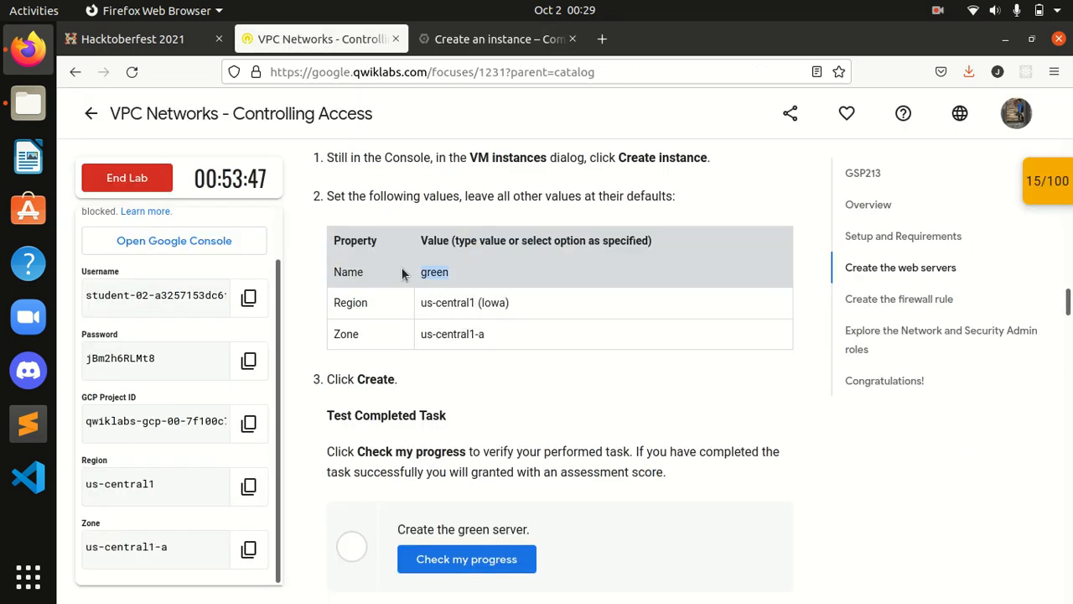
click(497, 39)
key(ctrl+v)
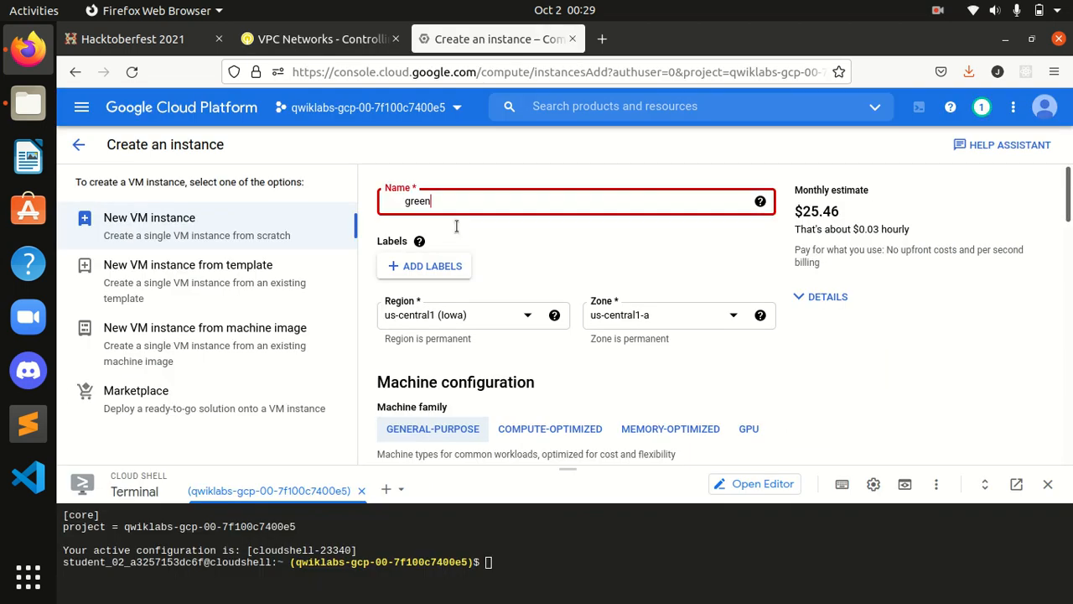
key(Home)
key(Delete)
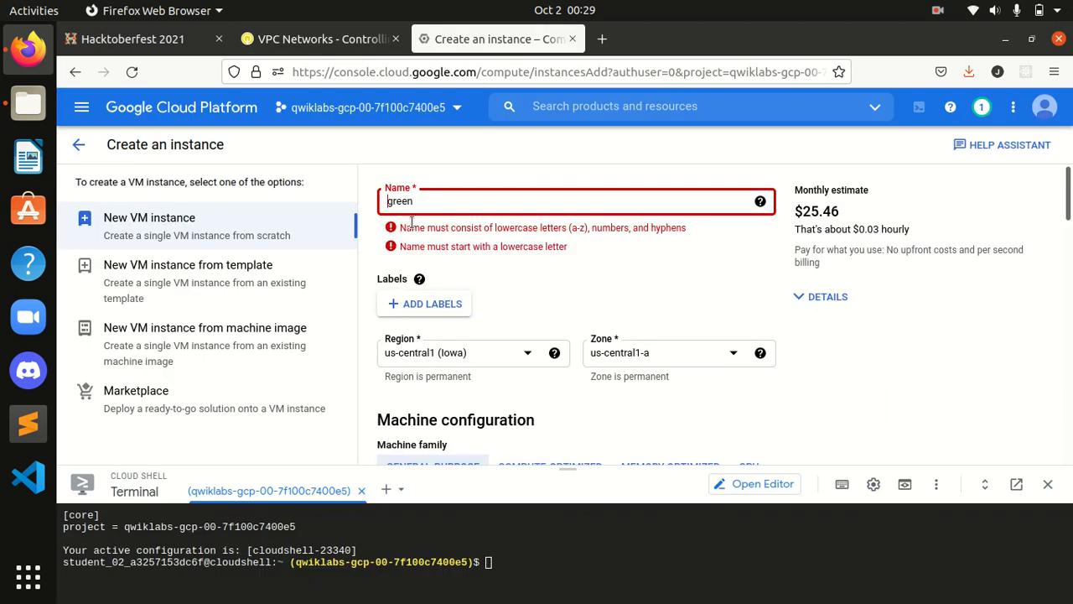
Step: Keep us-central1 (Iowa) / us-central1-a per the lab values and create the green instance
click(323, 40)
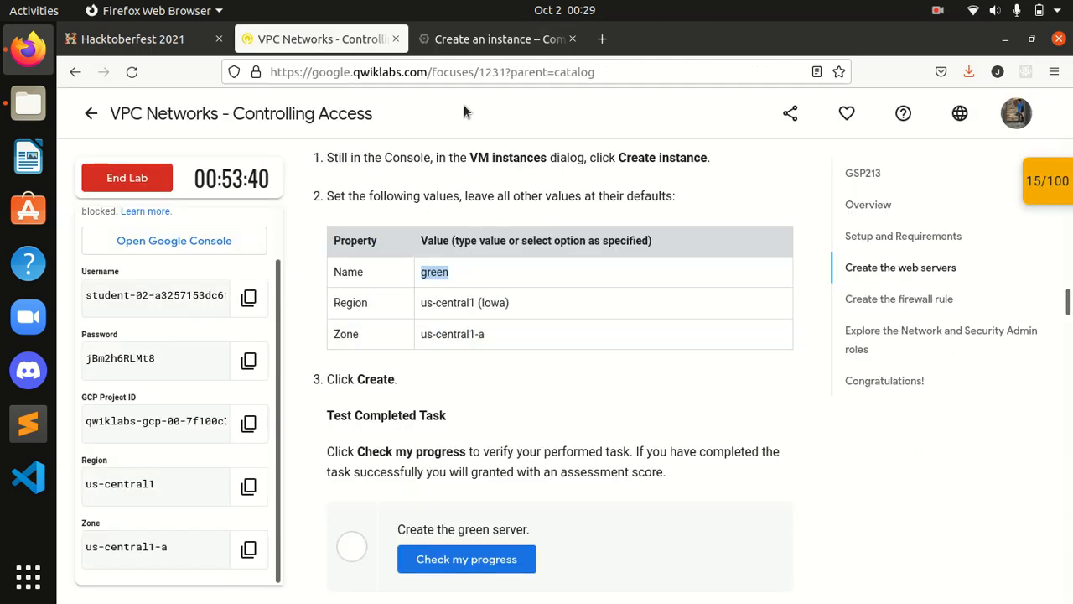
click(499, 38)
scroll(587, 335, down, 15)
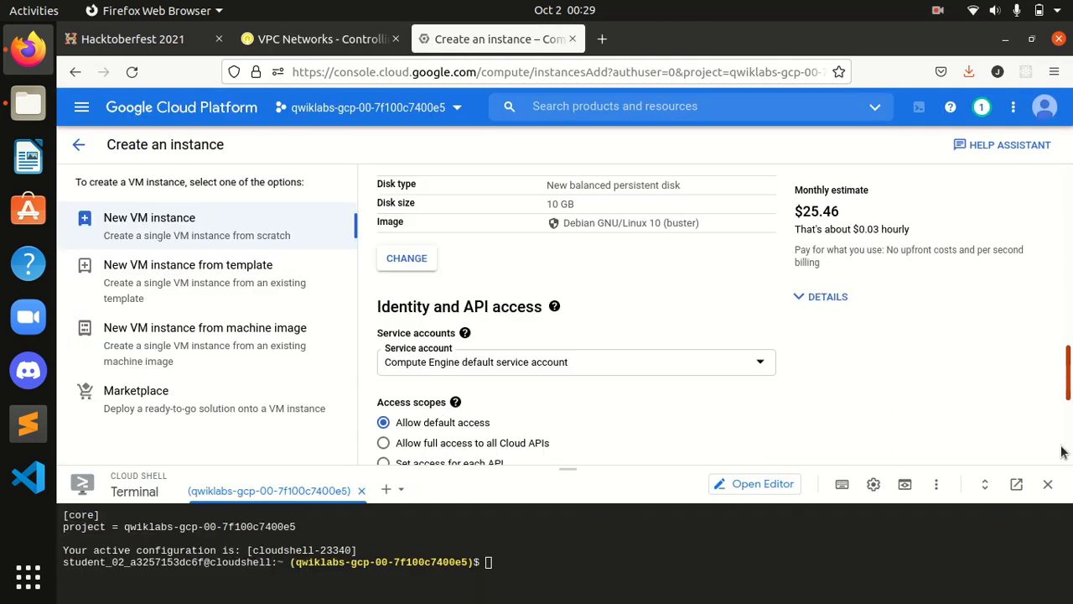
click(419, 423)
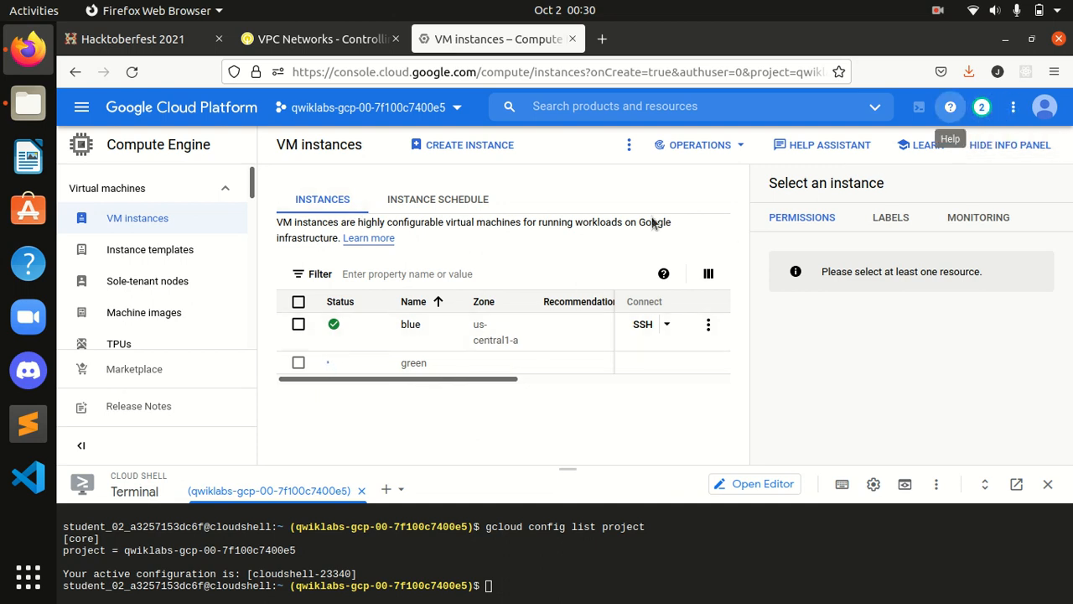
Step: Run Check my progress for the green server task, raising the score to 30/100
click(321, 38)
scroll(552, 358, down, 2)
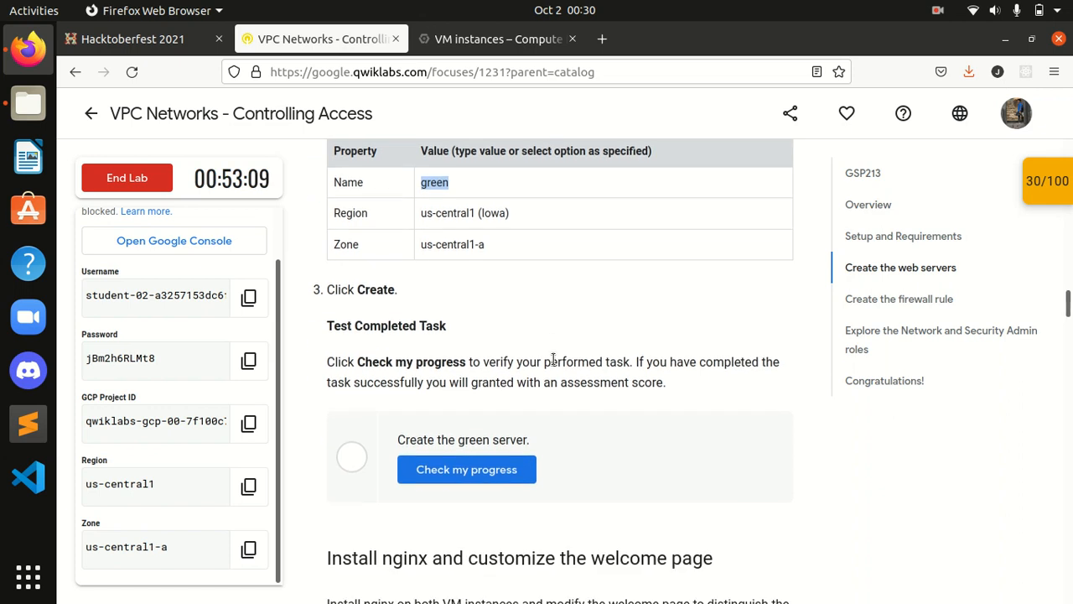
click(491, 469)
Step: Scroll to the lab's nginx steps and copy the nginx-light install command
scroll(552, 440, up, 2)
scroll(552, 440, down, 2)
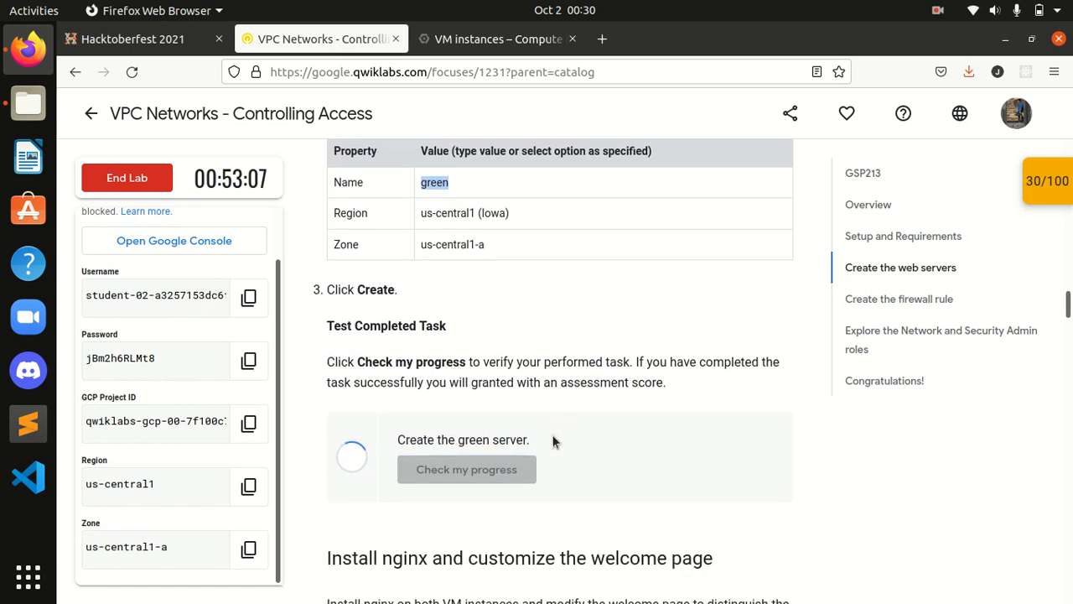
scroll(552, 442, down, 1)
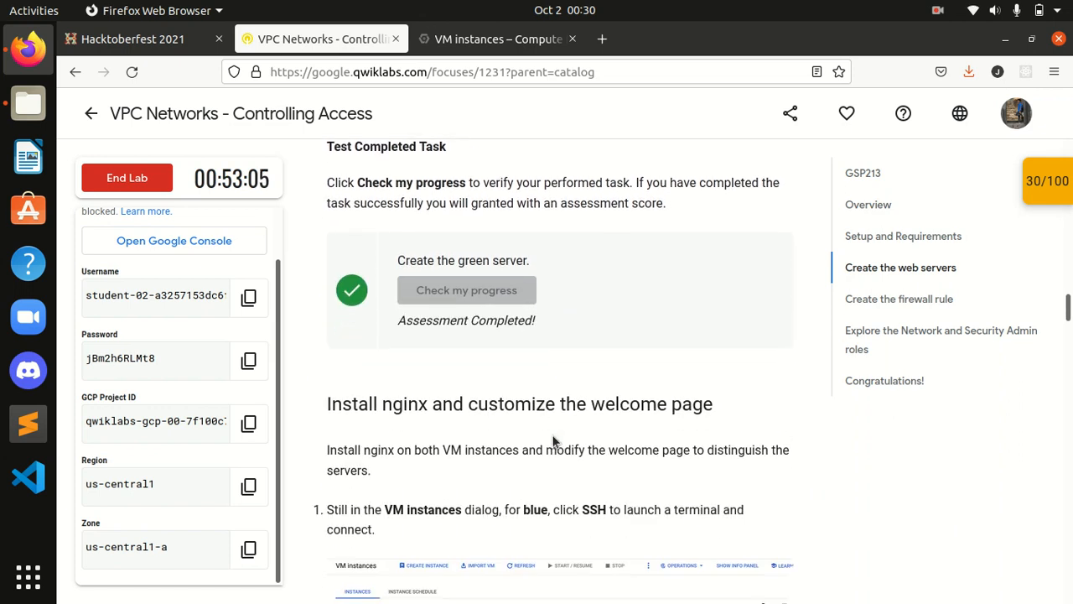
scroll(553, 442, down, 3)
scroll(552, 440, up, 1)
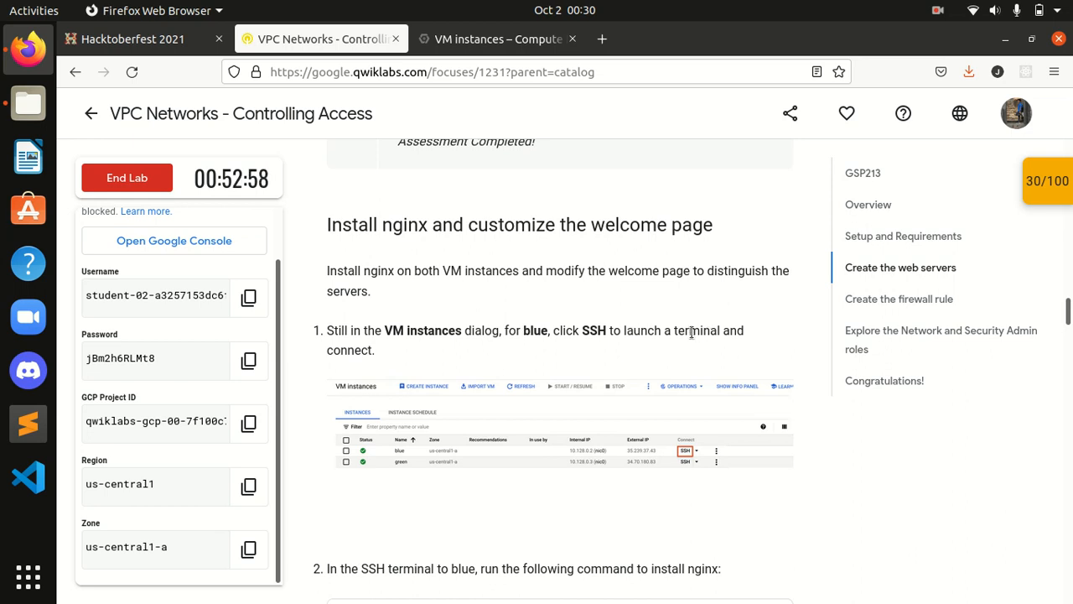
scroll(602, 358, down, 3)
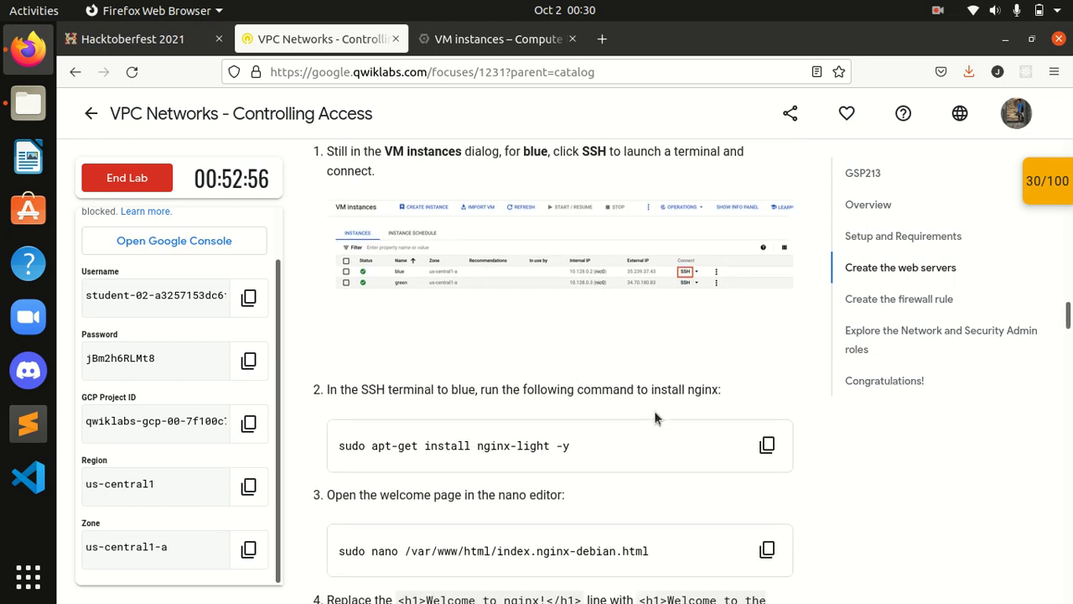
click(766, 447)
Step: Open a browser SSH session to the blue instance
click(536, 47)
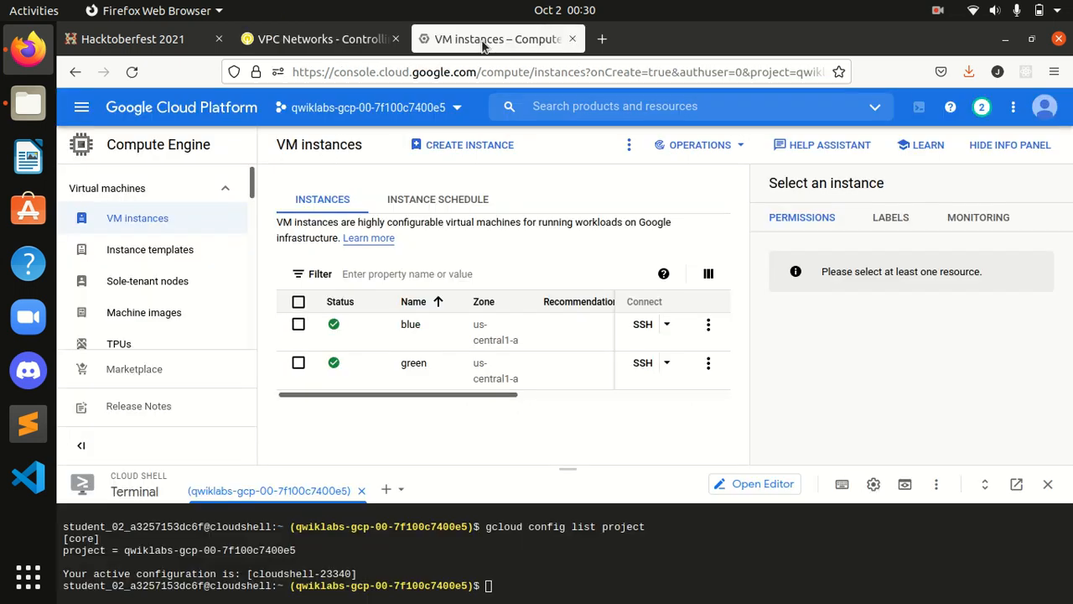
click(645, 326)
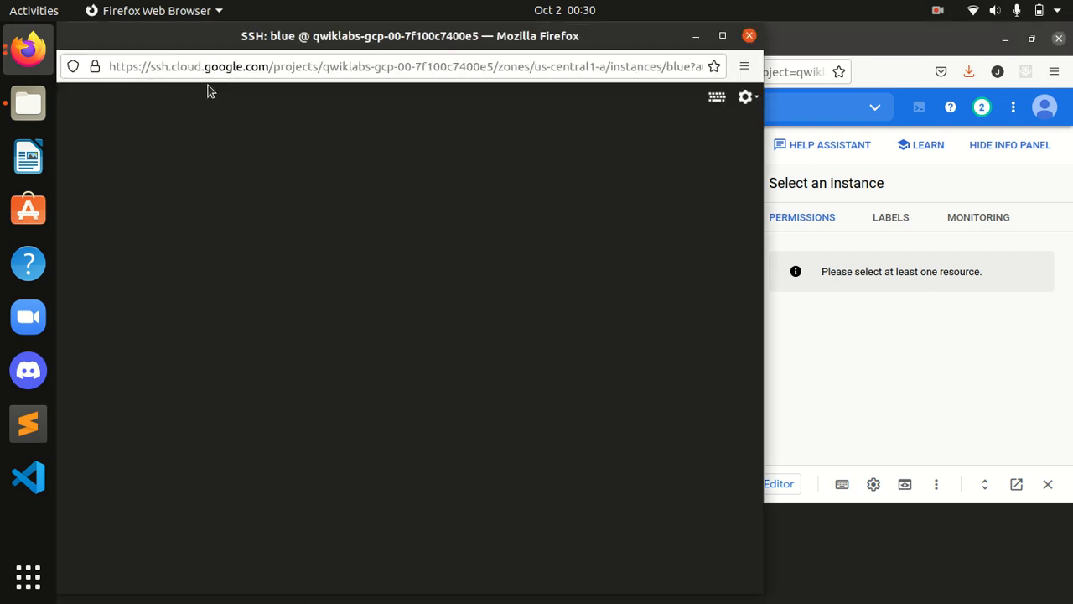
drag(426, 36, 614, 46)
click(492, 361)
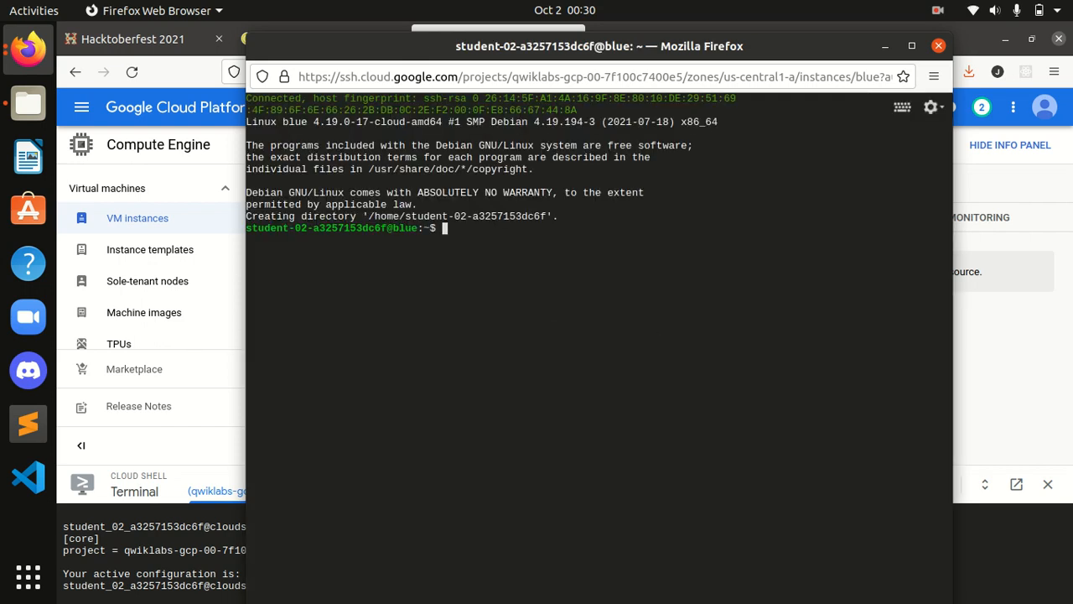
Step: Run 'sudo apt-get install nginx-light -y' on blue and return to the lab's nginx steps
key(ctrl+v)
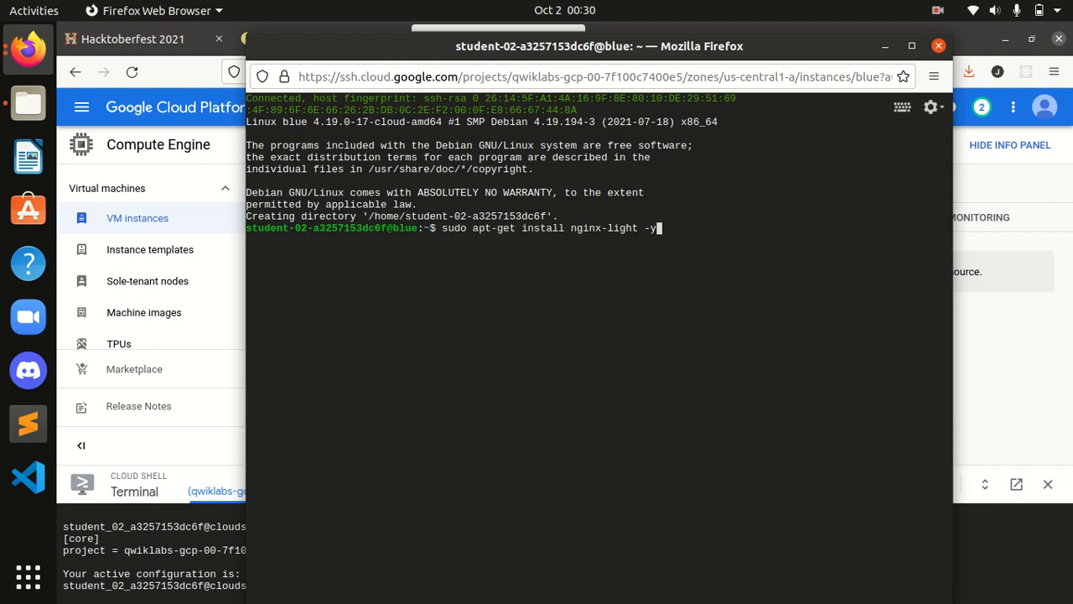
key(Return)
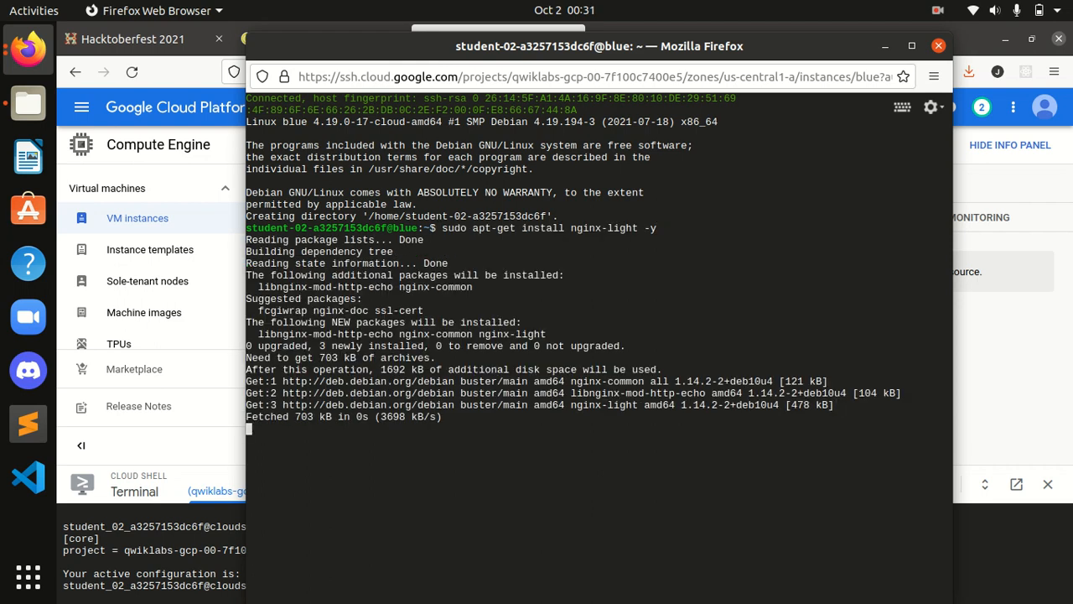
click(199, 55)
click(321, 39)
scroll(503, 392, down, 3)
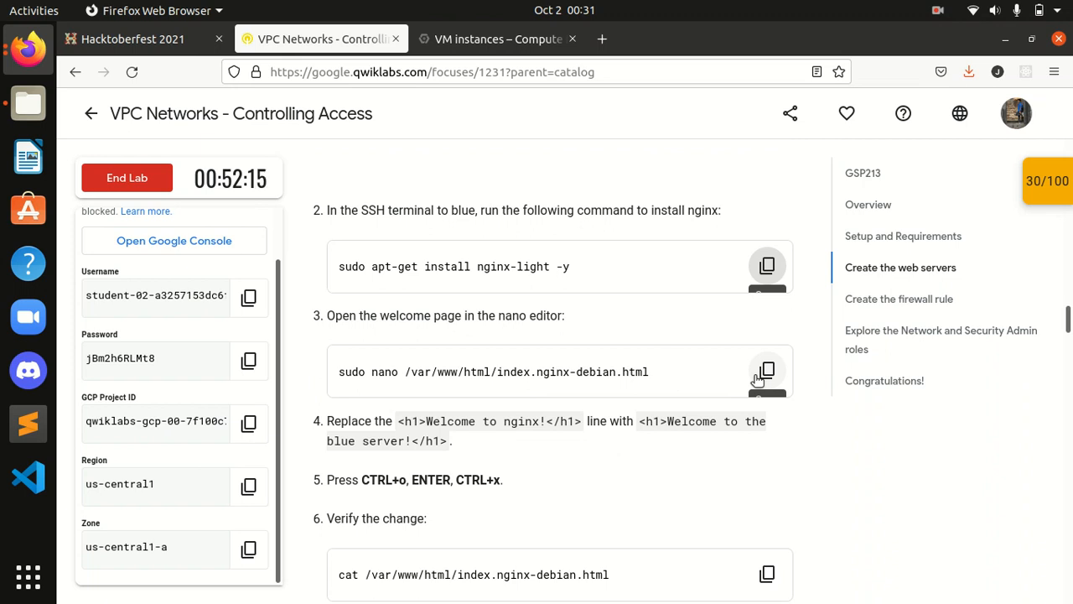
Step: Open the welcome page index.nginx-debian.html in nano using the lab's step 3 command
click(763, 373)
click(30, 51)
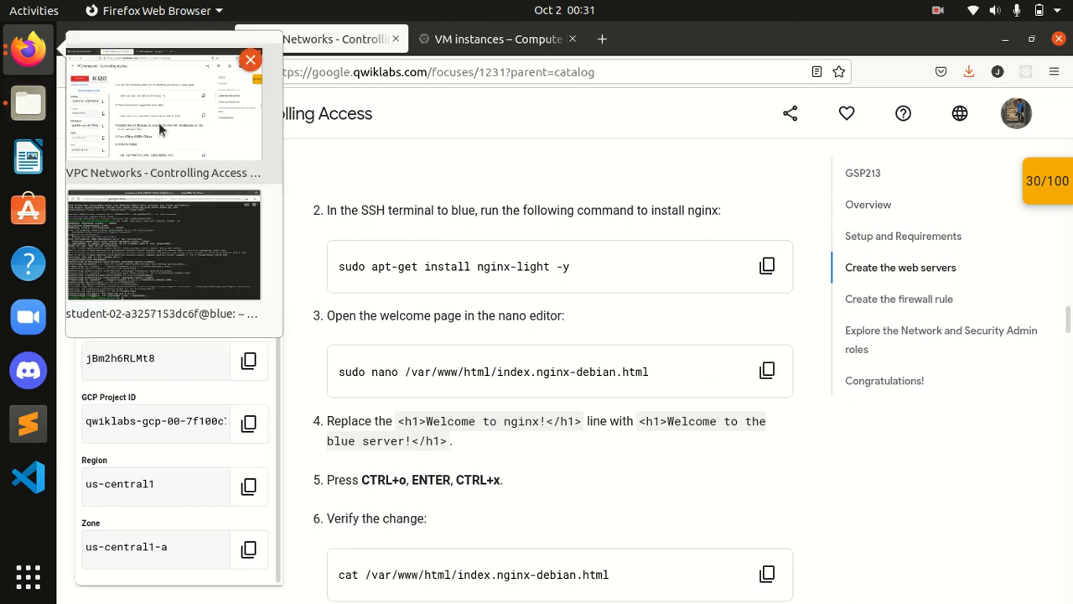
click(157, 223)
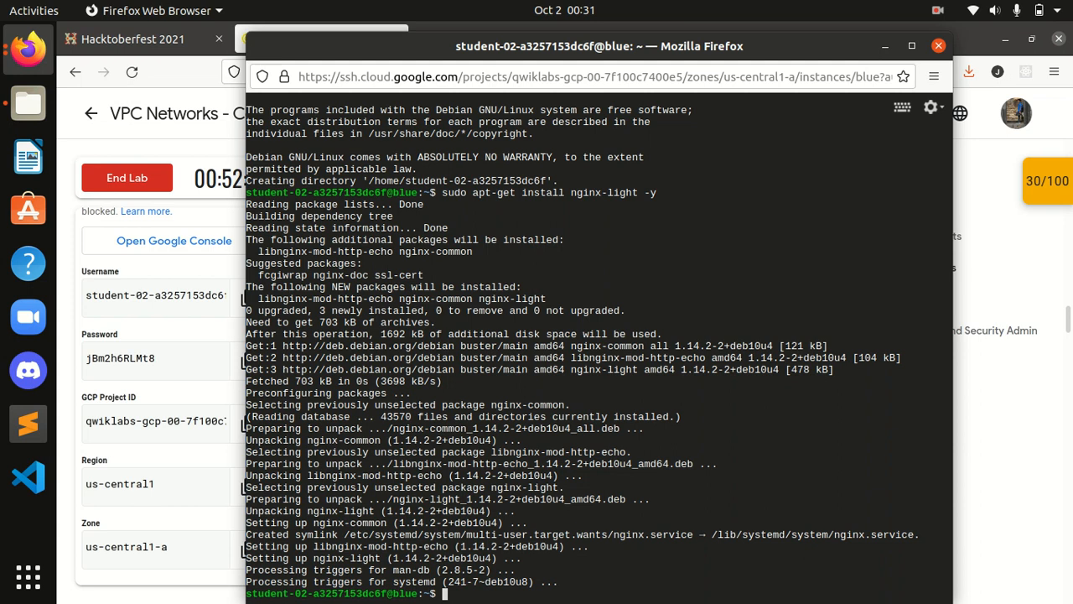
key(ctrl+v)
key(Return)
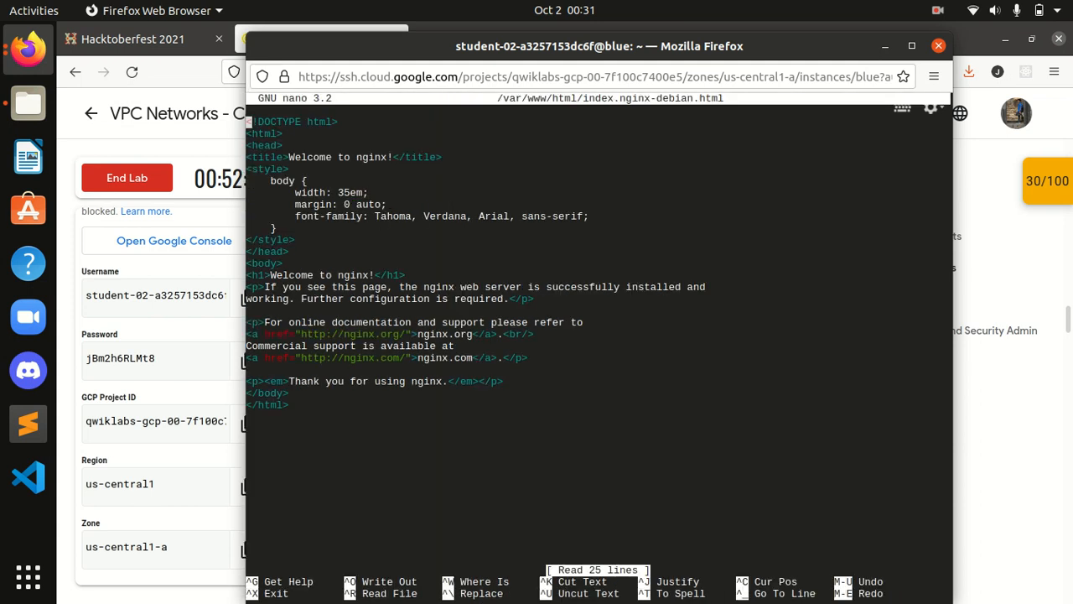
Step: Check step 4's replacement title text 'the blue server!', then return to the nano window
click(147, 38)
click(282, 39)
scroll(472, 377, down, 3)
scroll(450, 347, up, 2)
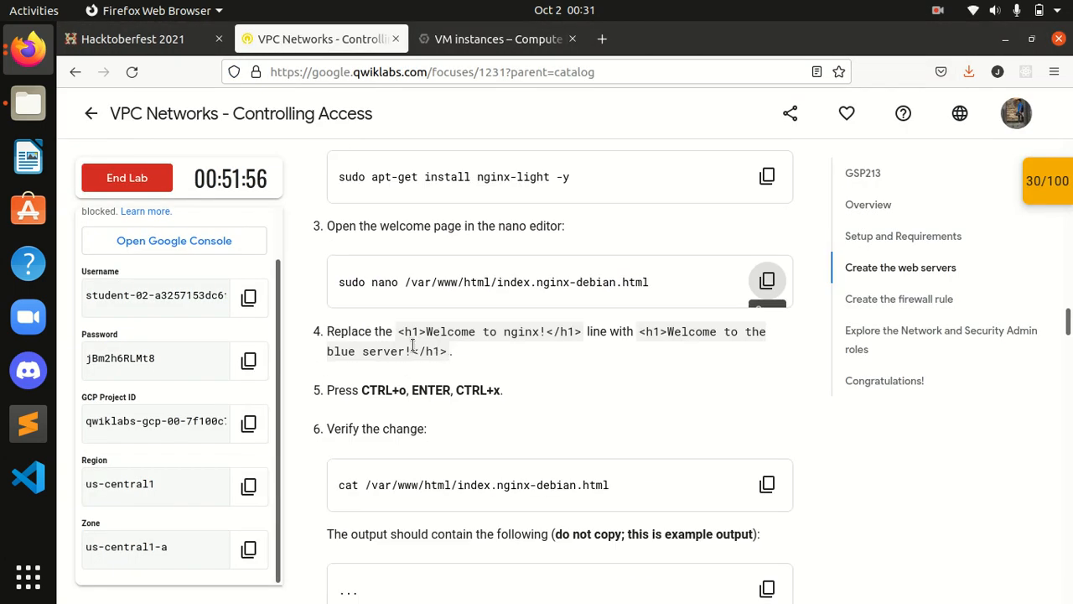
drag(404, 333, 559, 336)
click(558, 338)
drag(754, 337, 758, 355)
drag(457, 351, 413, 346)
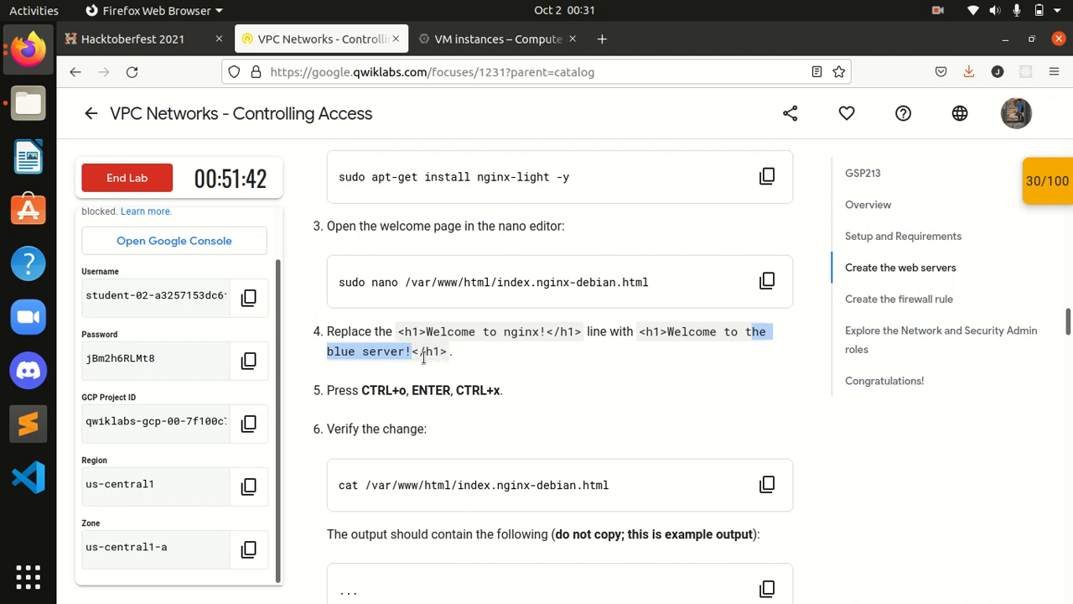
click(486, 39)
click(333, 41)
click(28, 49)
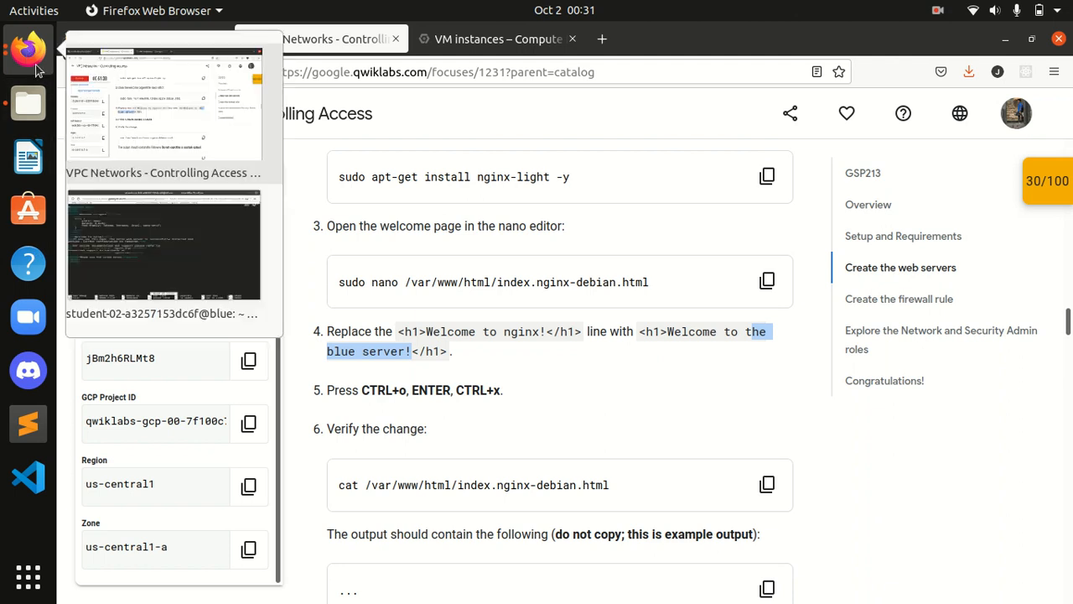
click(190, 238)
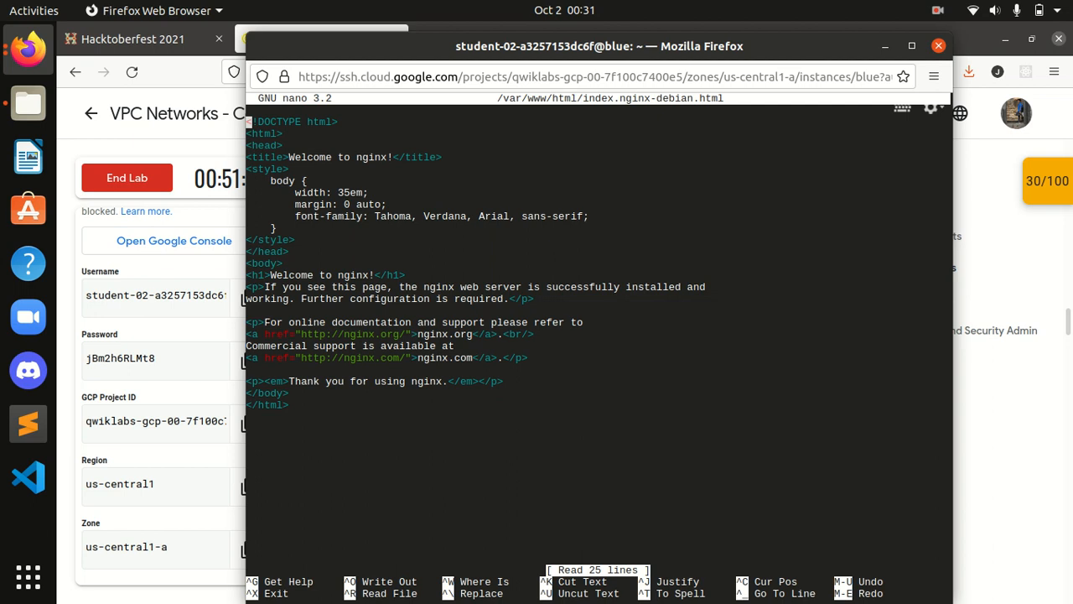
Step: Remove the stray i before DOCTYPE and delete nginx! from the welcome page title
text(i)
key(Down)
key(Up)
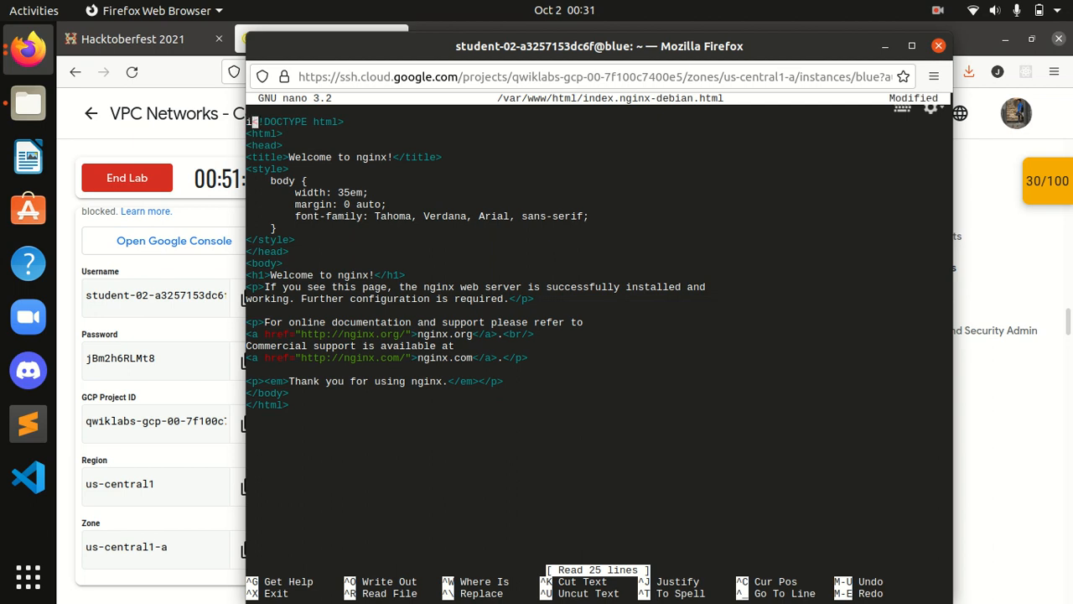
key(BackSpace)
key(Down)
key(Down)
key(Down)
key(Right)
key(Right)
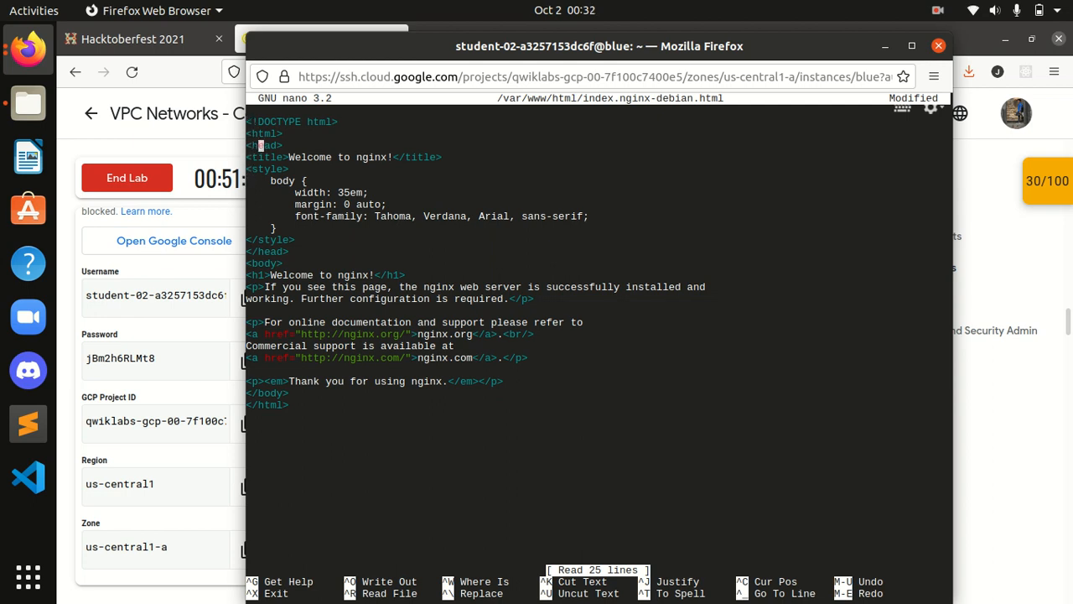
key(Right)
key(Right)
key(Right)
key(Right)
key(Right)
key(Right)
key(Right)
key(Right)
key(Right)
key(Right)
key(Right)
key(Right)
key(Right)
key(Right)
key(Right)
key(Right)
key(Right)
key(Right)
key(Right)
key(Right)
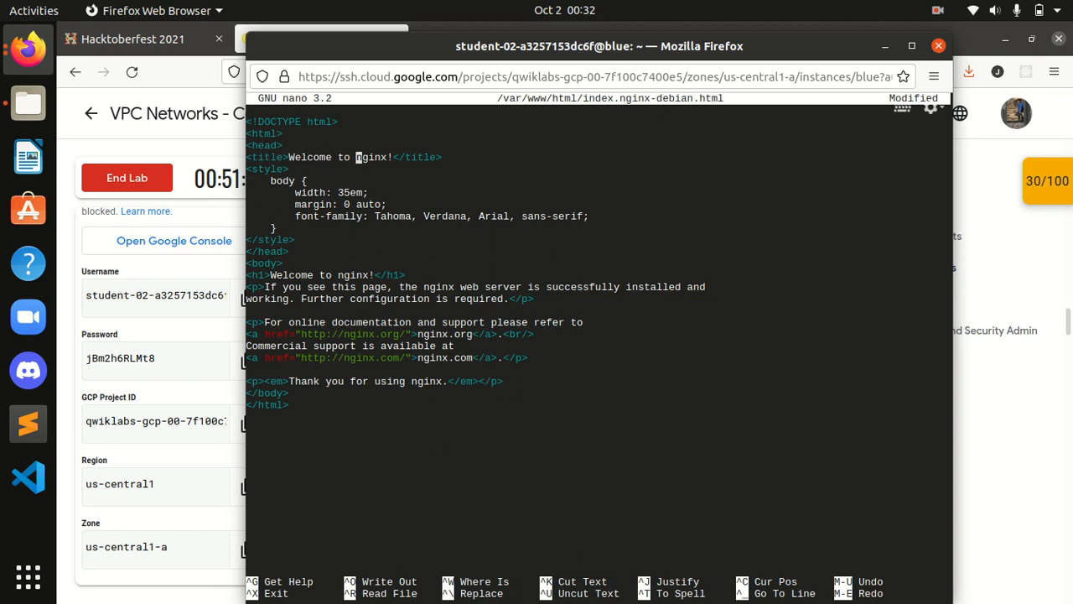
key(Right)
key(Right)
key(Delete)
text(<)
key(Left)
key(BackSpace)
key(BackSpace)
key(BackSpace)
key(BackSpace)
key(BackSpace)
key(BackSpace)
key(BackSpace)
Step: Complete the title so it reads Welcome to the blue server!
click(137, 33)
click(289, 42)
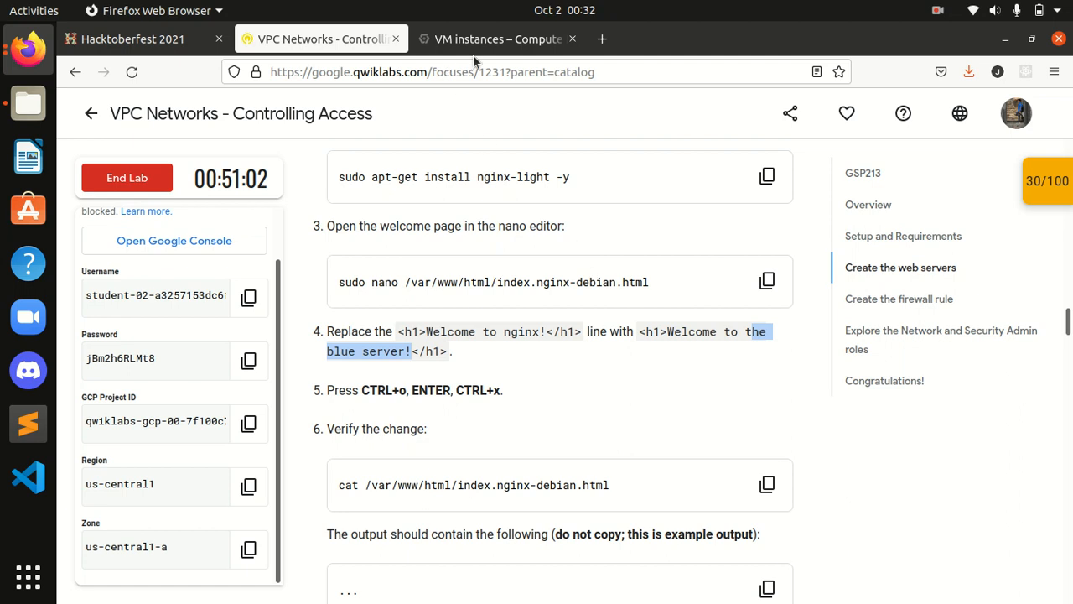
click(30, 57)
click(177, 240)
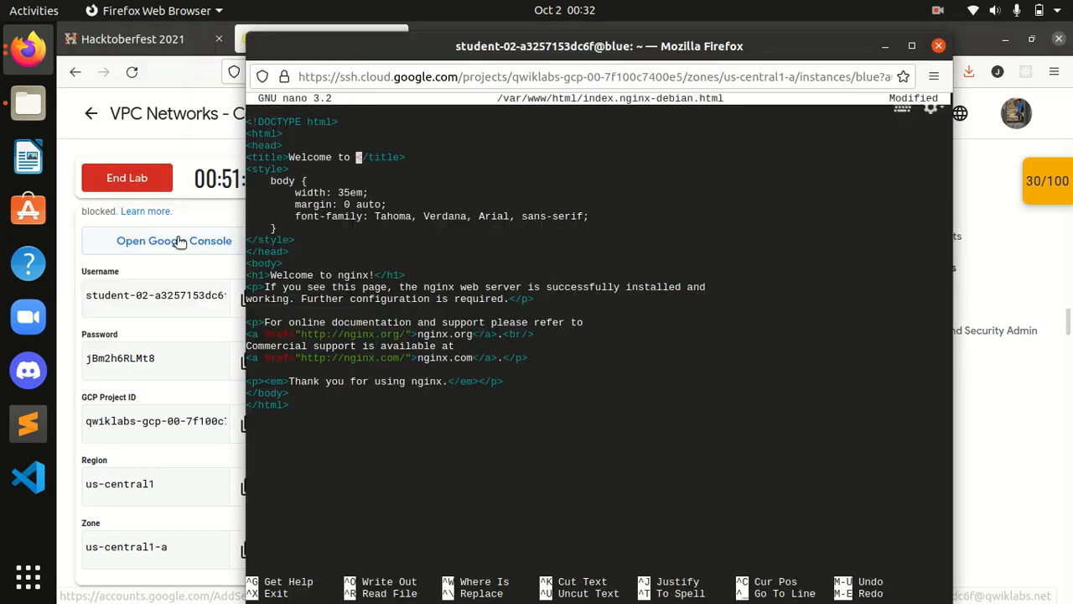
text(the )
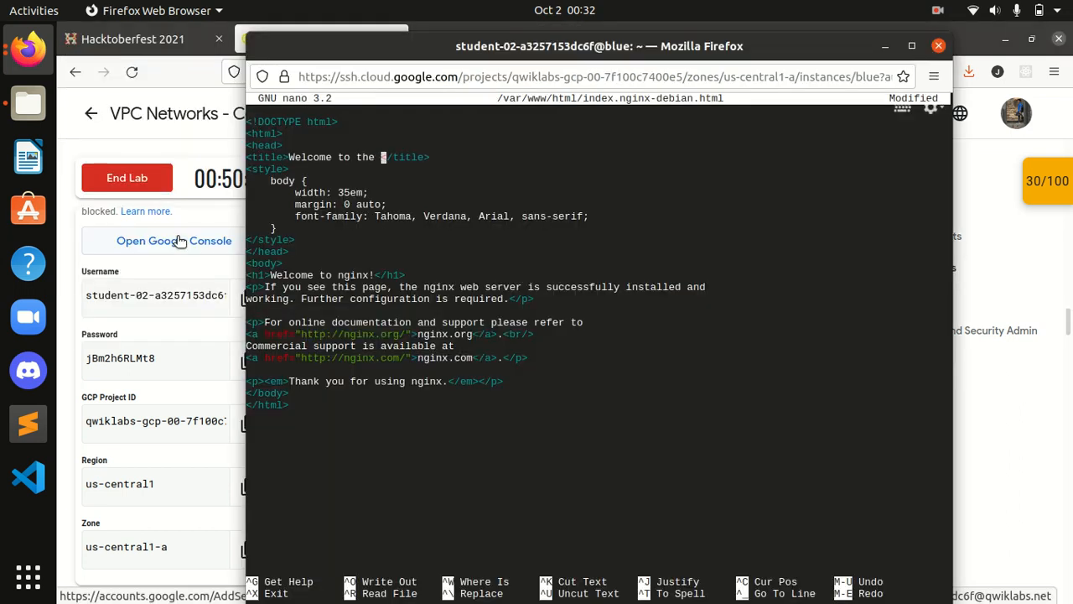
text(blue)
text(erver!)
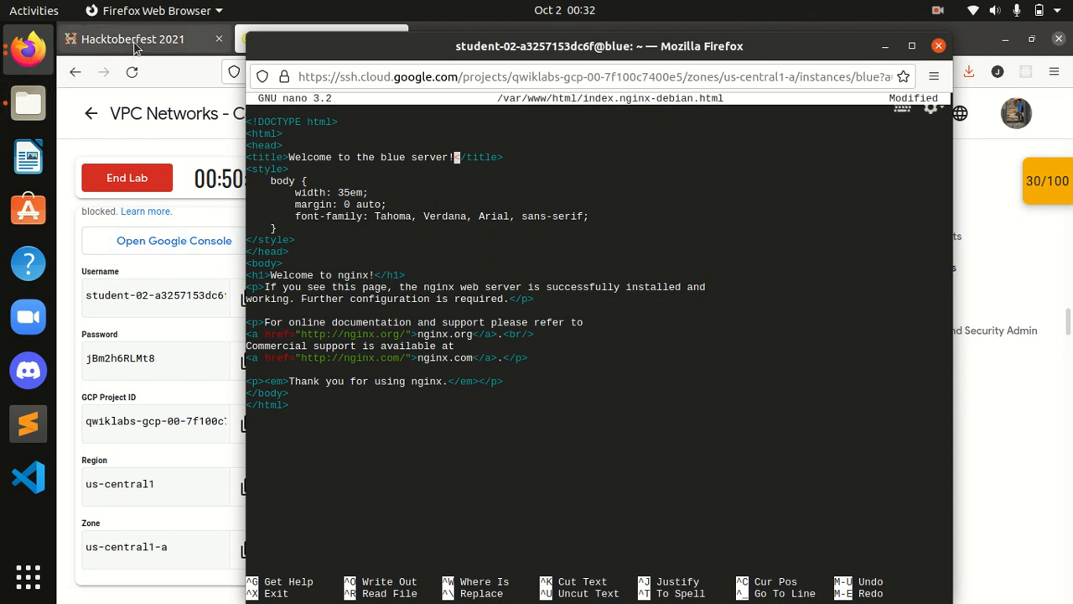
Step: Check the lab's step 5 save instructions, then save the file and exit nano
click(186, 49)
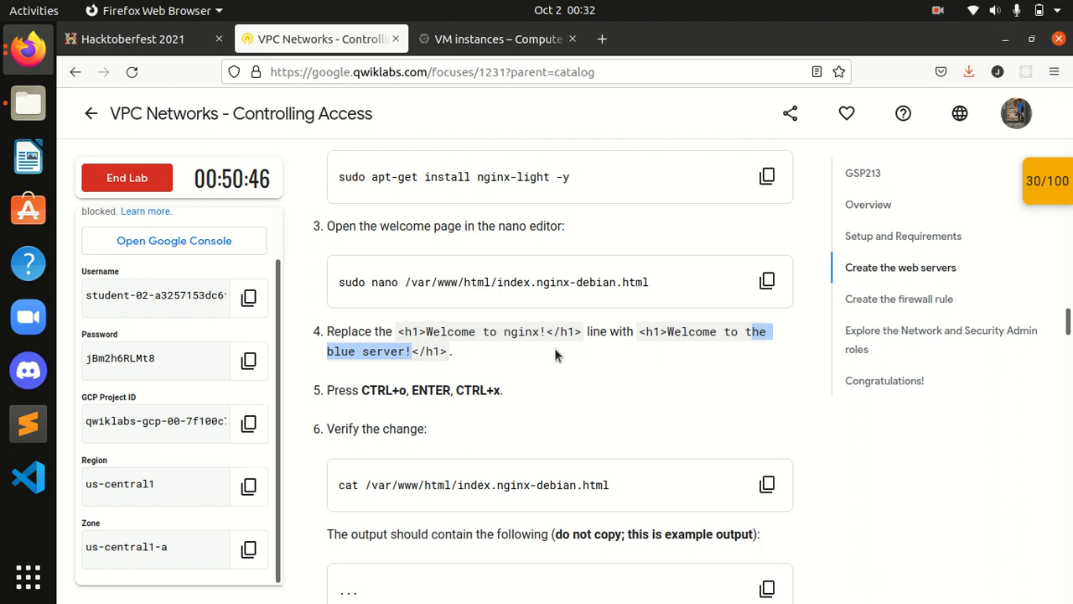
scroll(457, 274, down, 2)
click(457, 274)
drag(351, 301, 422, 302)
click(488, 317)
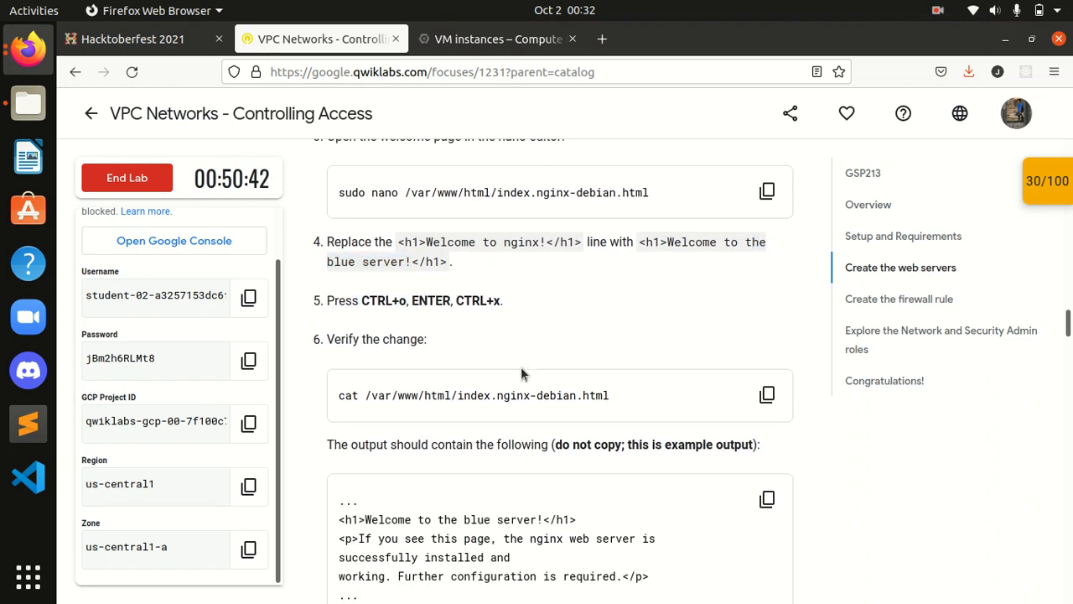
click(476, 43)
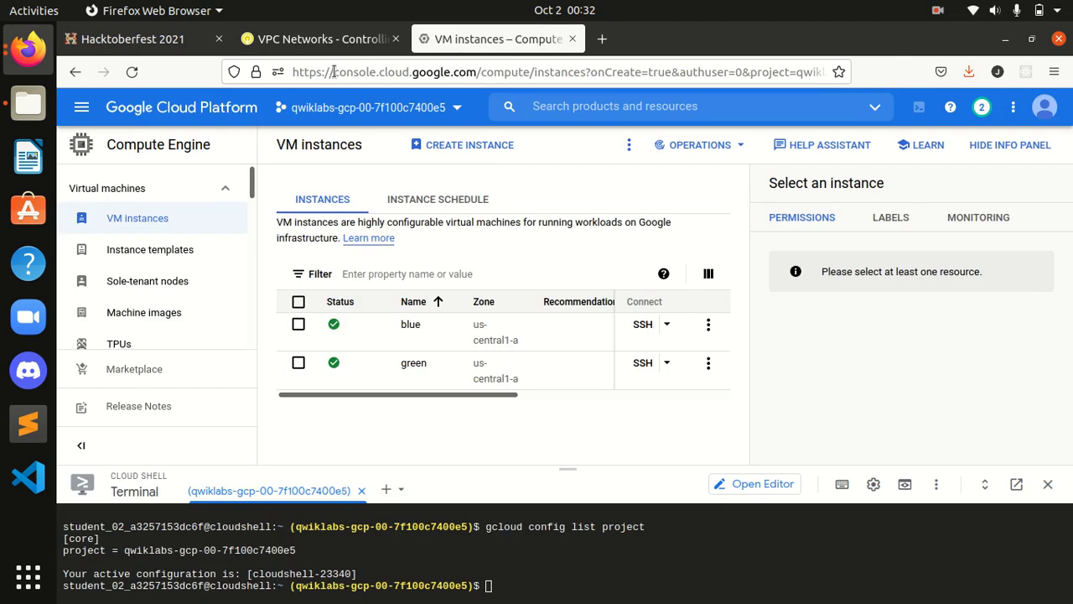
click(322, 39)
click(46, 66)
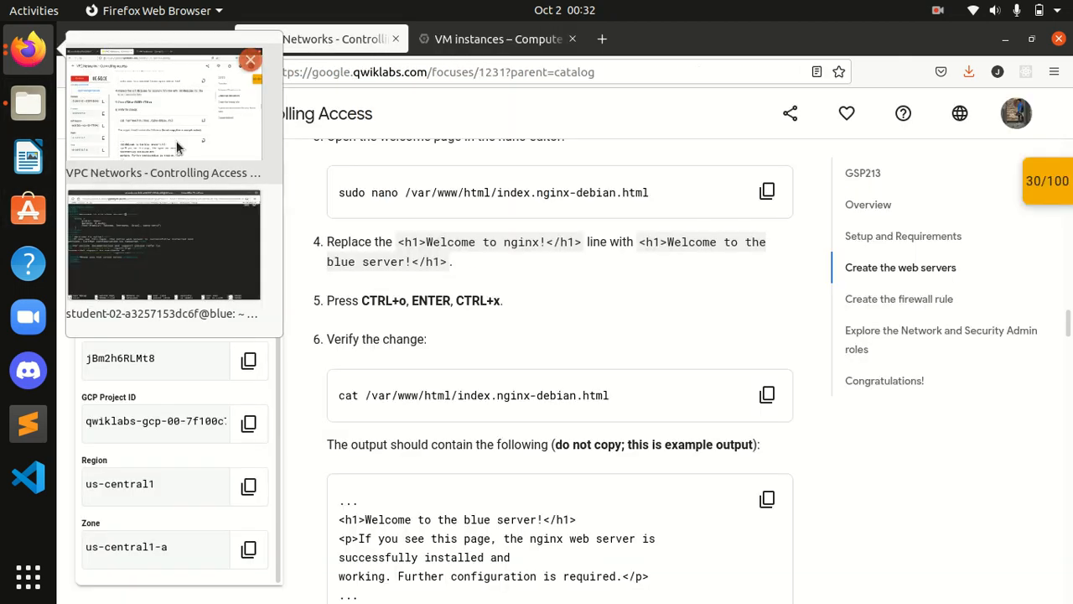
click(204, 245)
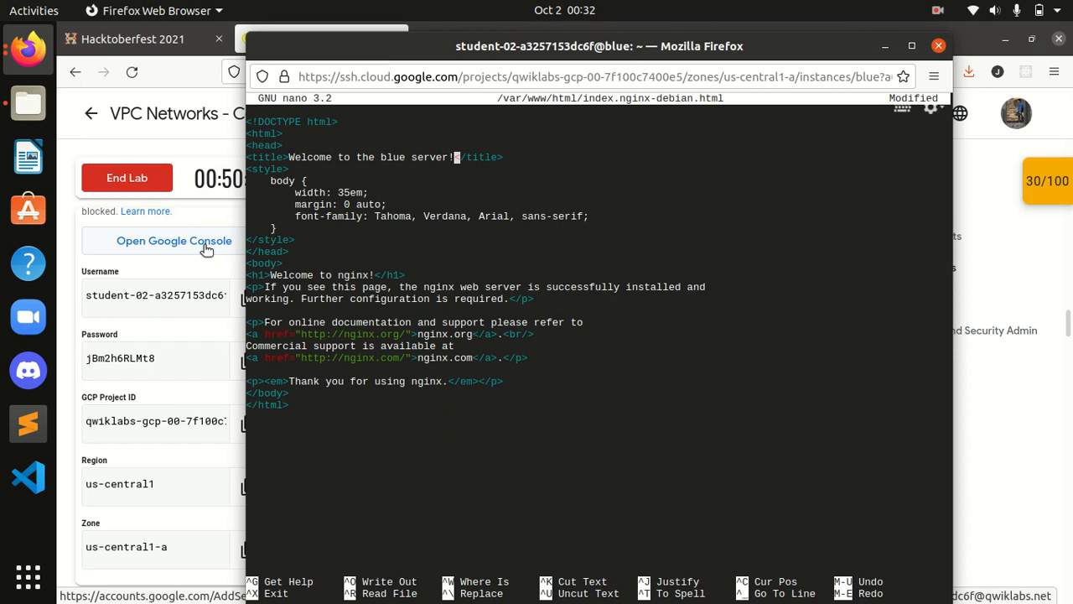
key(ctrl+o)
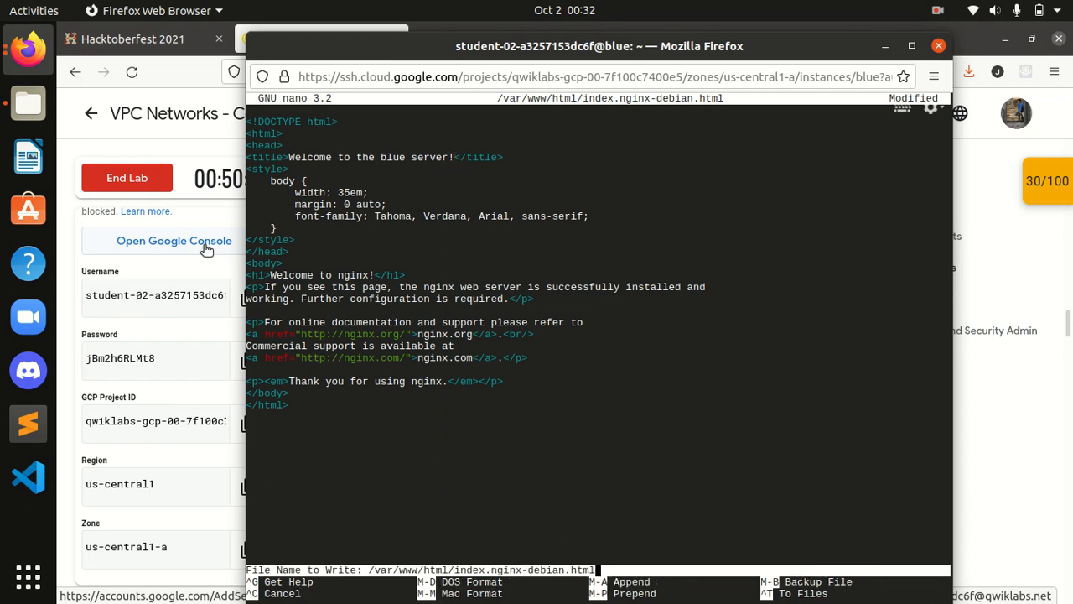
key(Return)
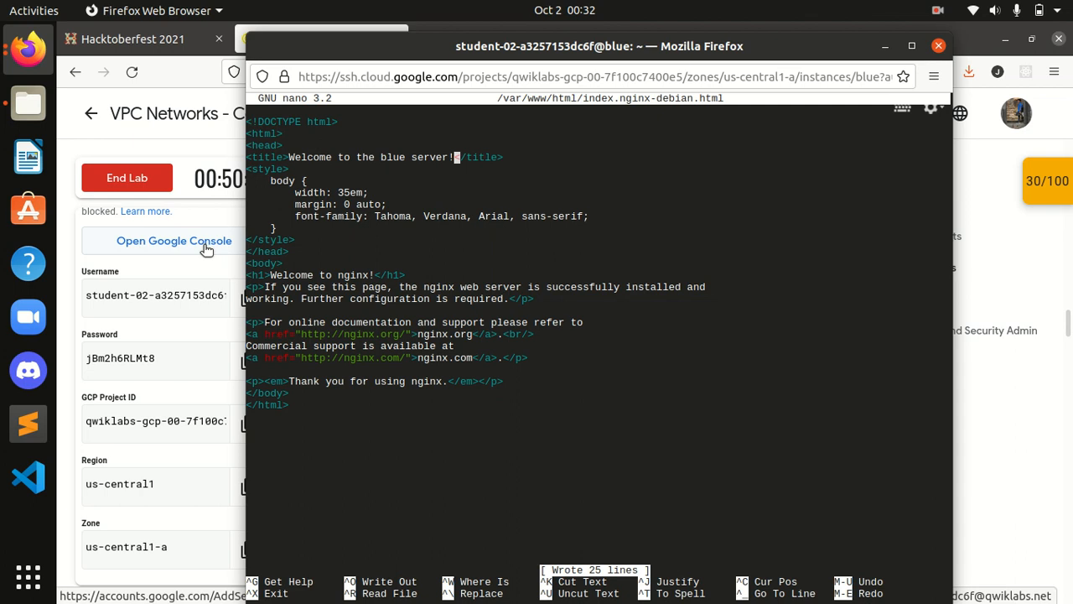
key(ctrl+x)
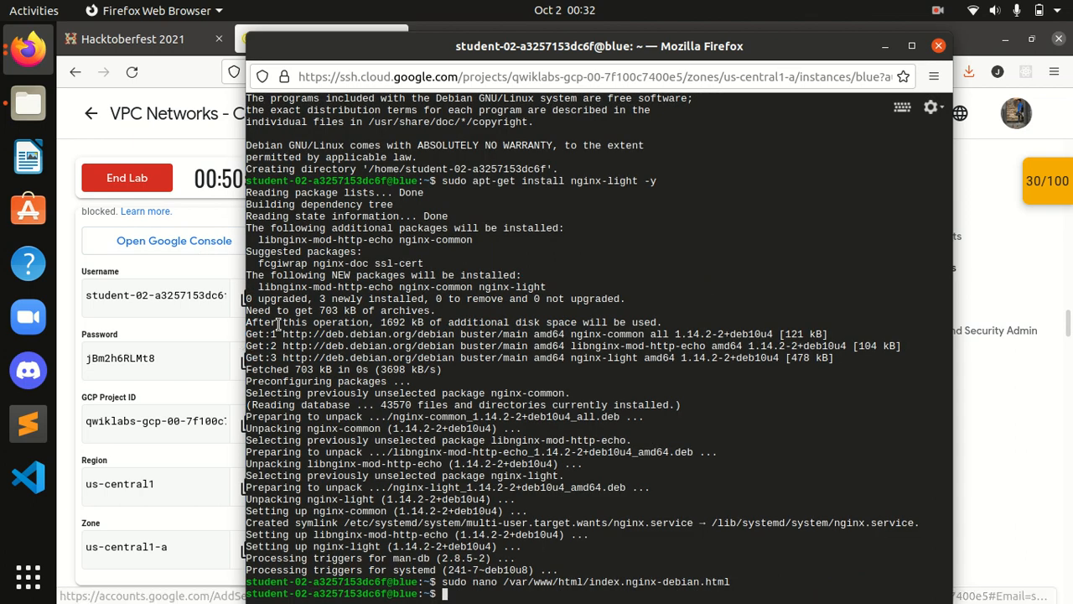
Step: Copy the lab's step 6 cat command that verifies the edited welcome page
click(141, 40)
click(315, 40)
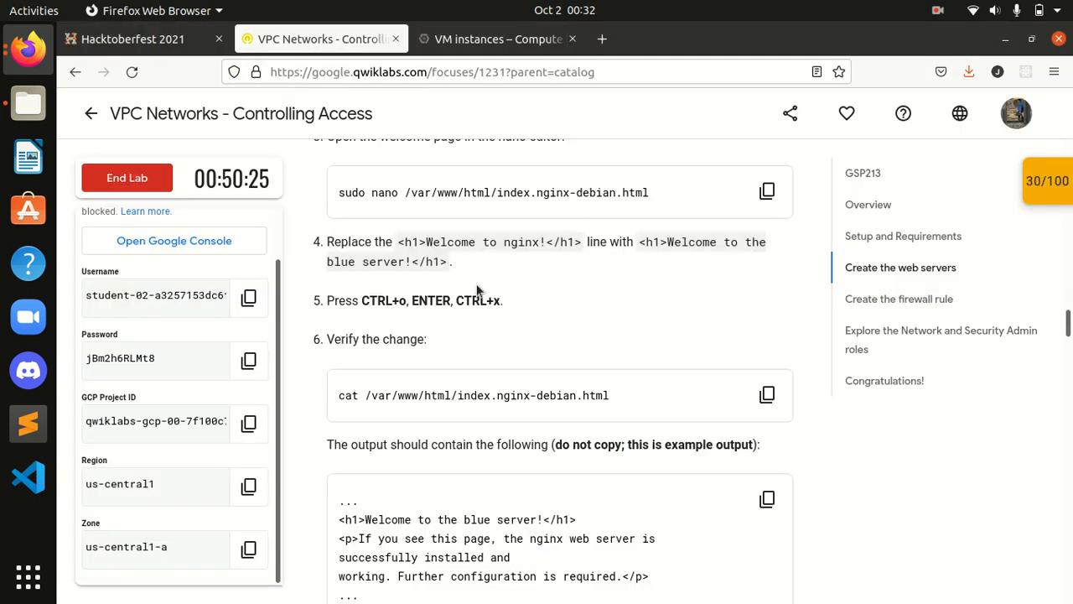
scroll(494, 331, down, 2)
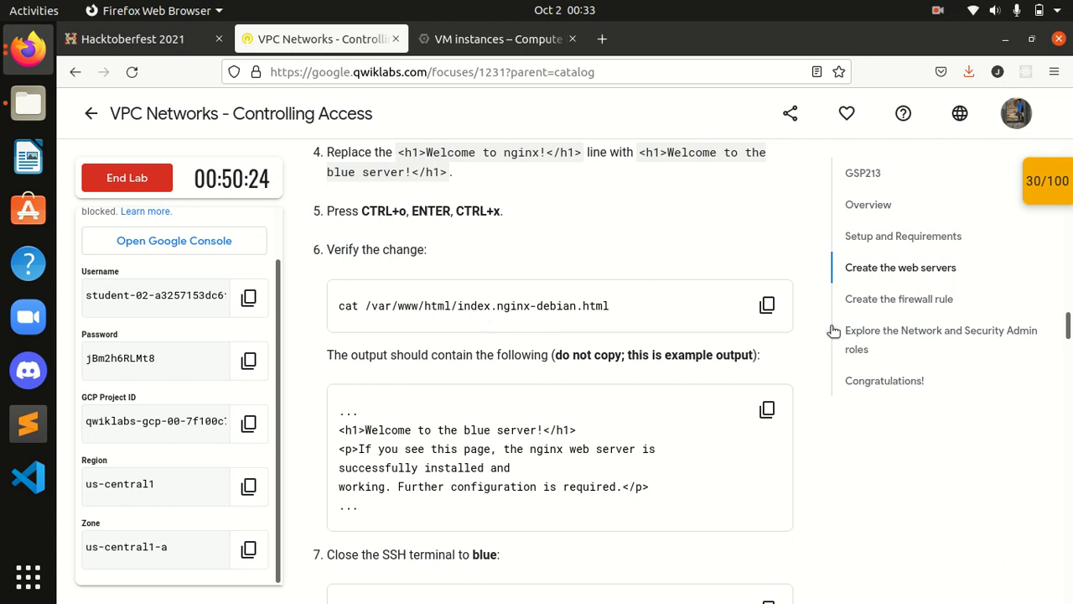
click(768, 307)
click(28, 50)
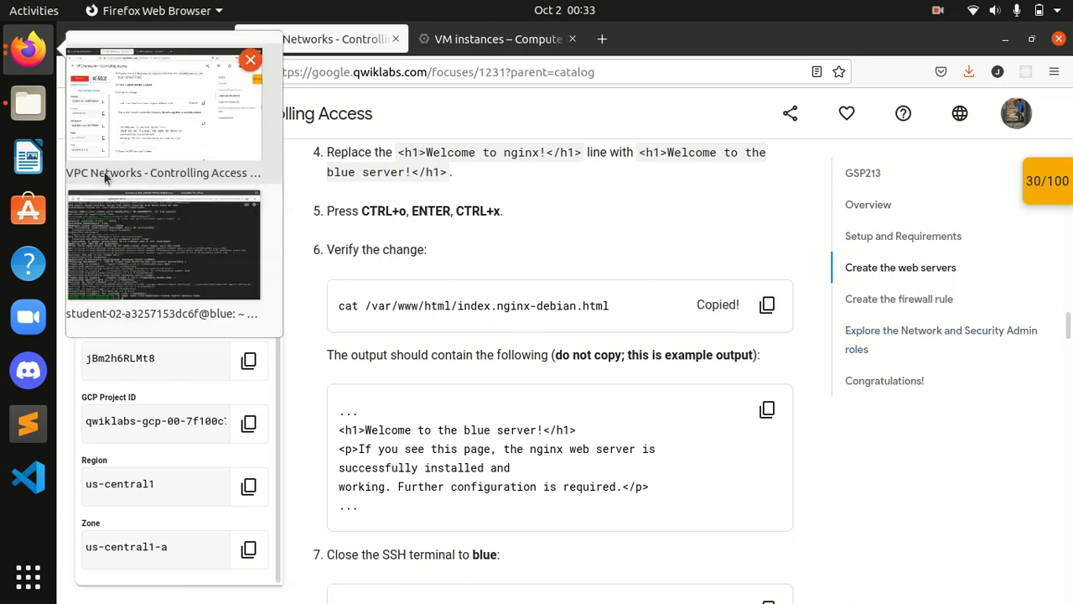
click(107, 222)
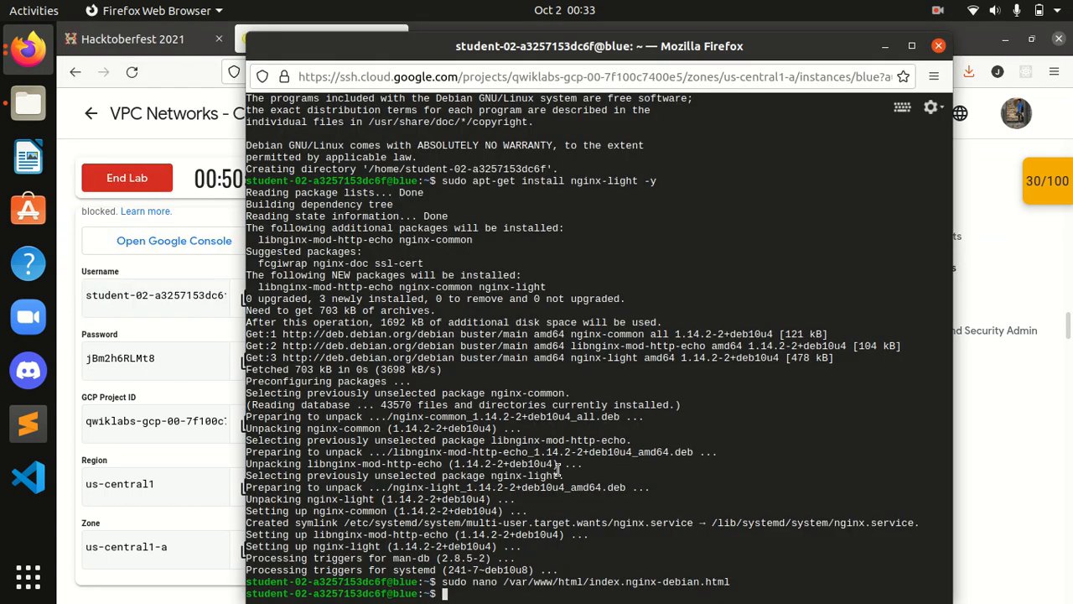
Step: Print the blue server's welcome page to verify the title edit
key(ctrl+v)
key(Return)
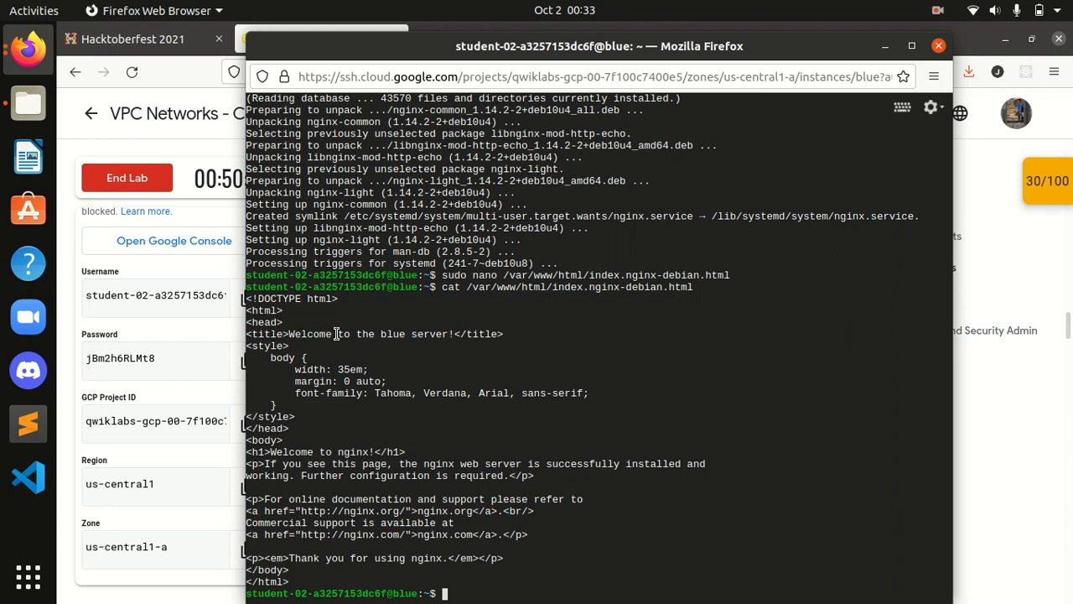
click(166, 47)
click(305, 45)
scroll(602, 419, down, 3)
scroll(602, 420, down, 4)
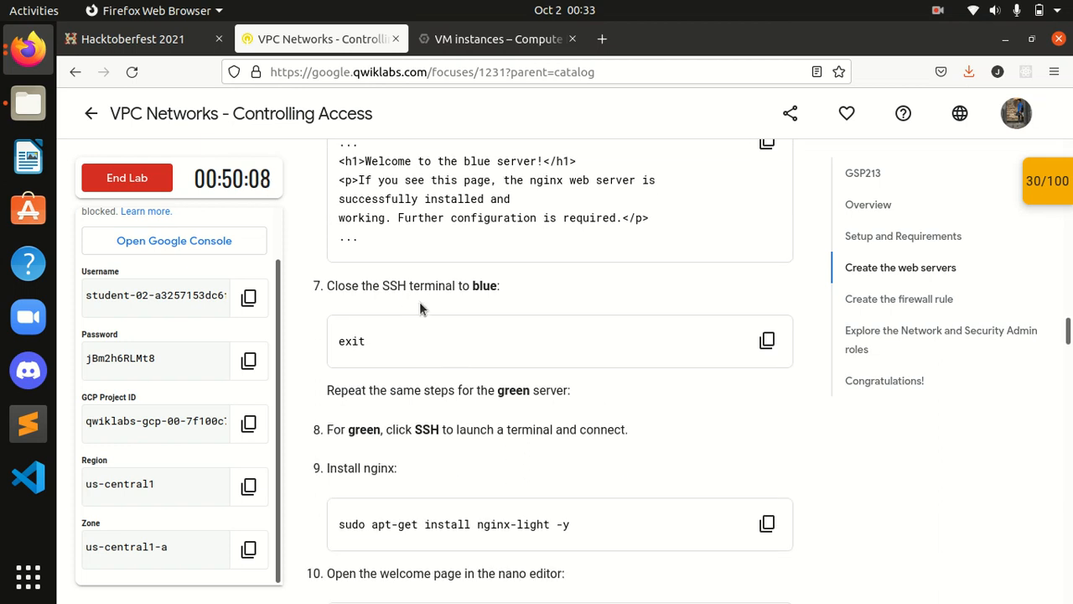
Step: End the SSH session to the blue server with exit
click(23, 50)
click(132, 256)
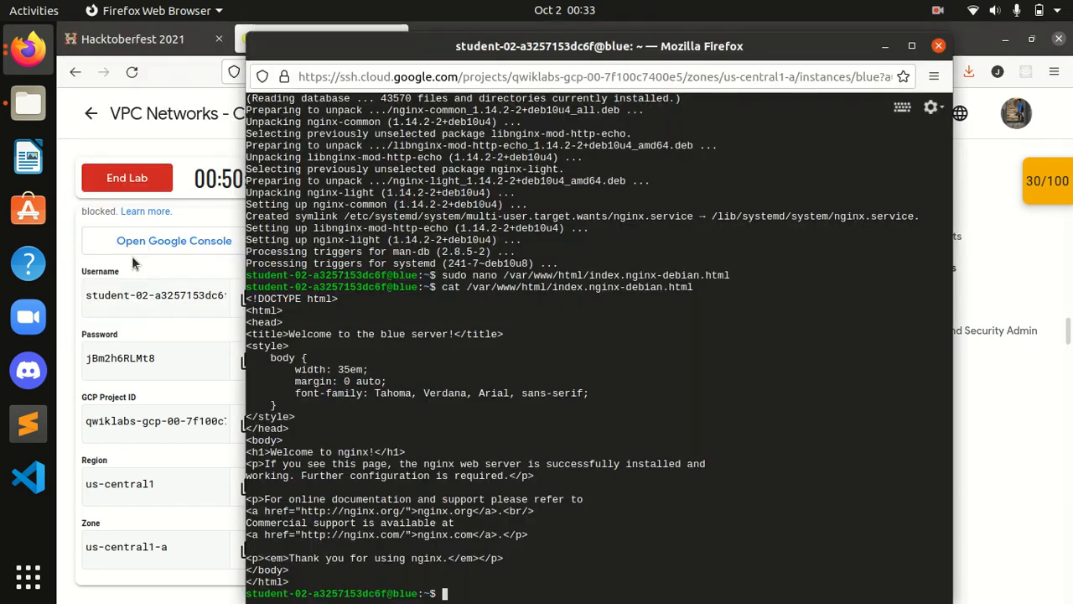
text(exit)
key(Return)
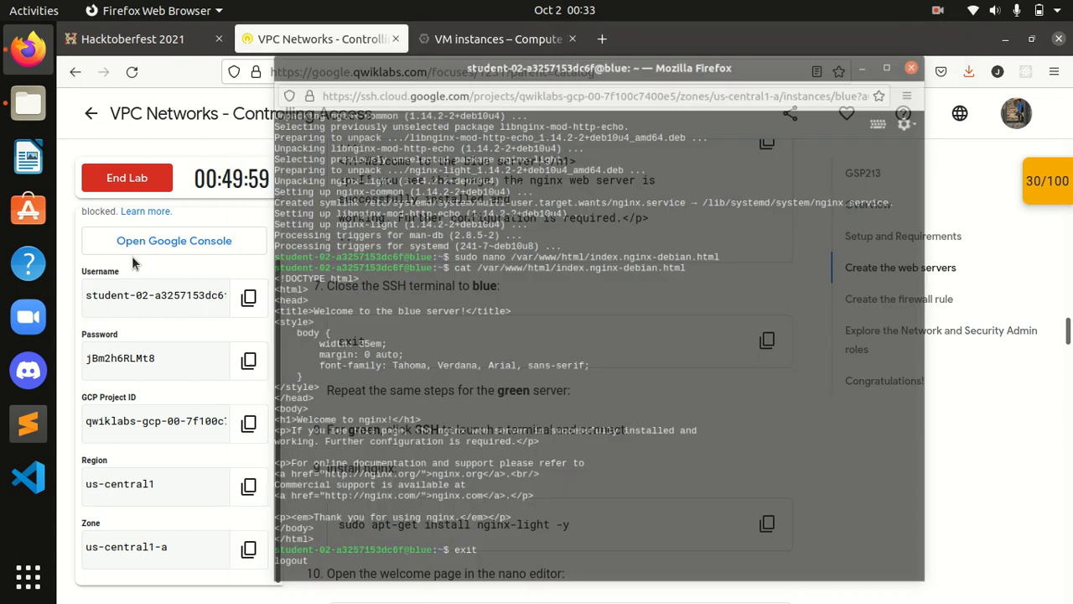
Step: Copy the green server's nginx install command from the lab instructions
scroll(478, 415, down, 2)
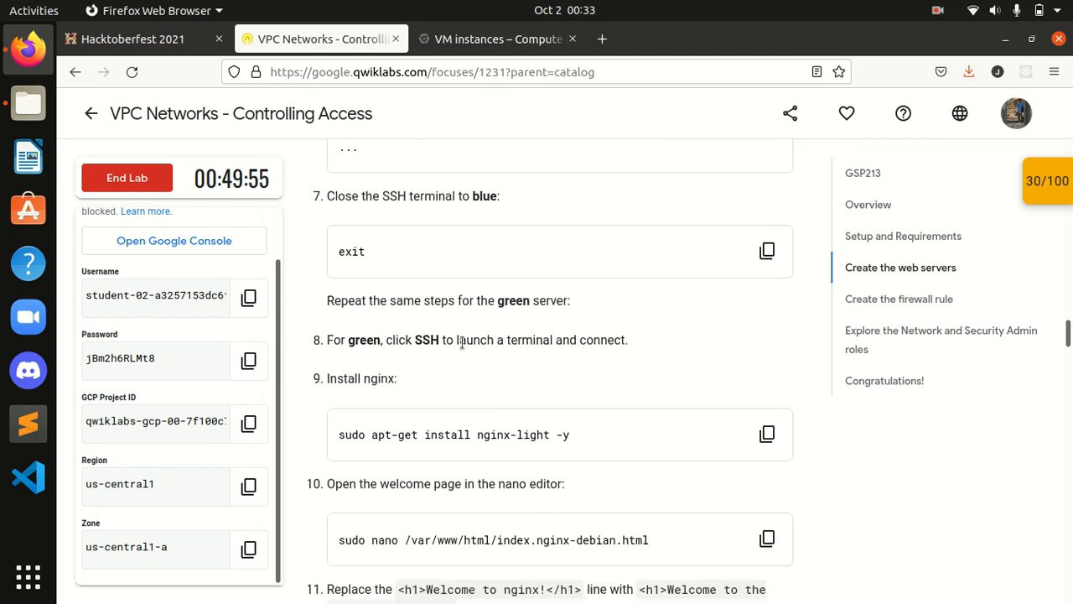
scroll(464, 352, down, 2)
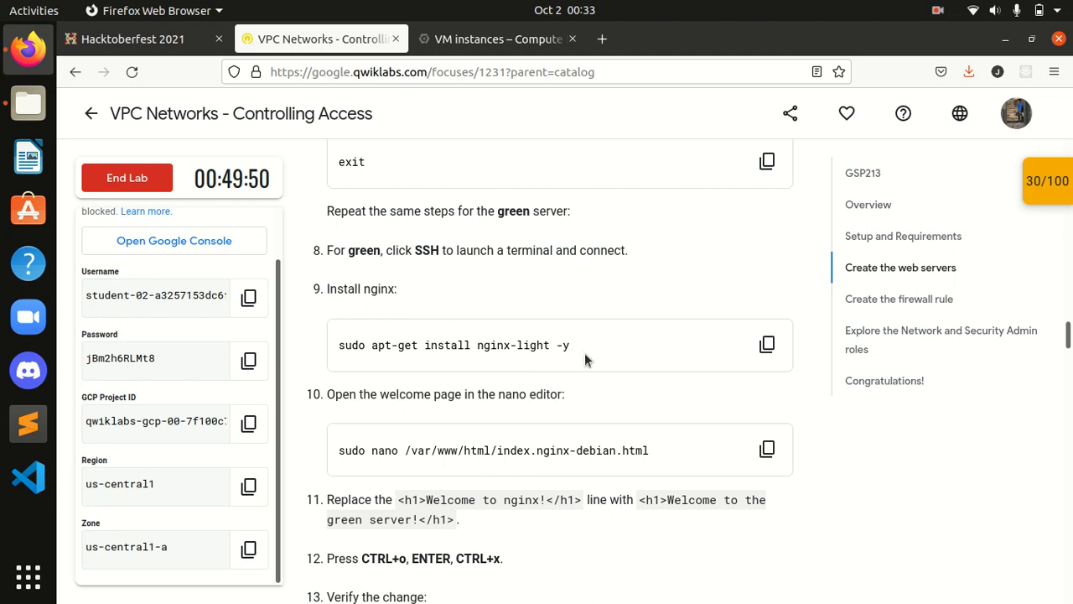
click(764, 345)
Step: SSH into the green VM and run the pasted nginx-light install command
click(476, 49)
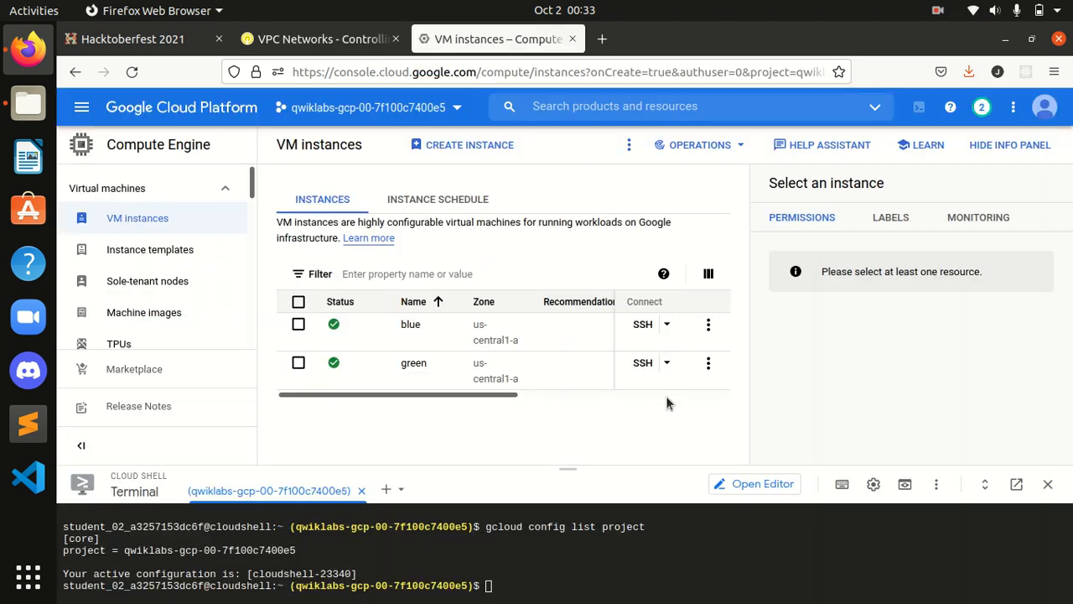
click(641, 364)
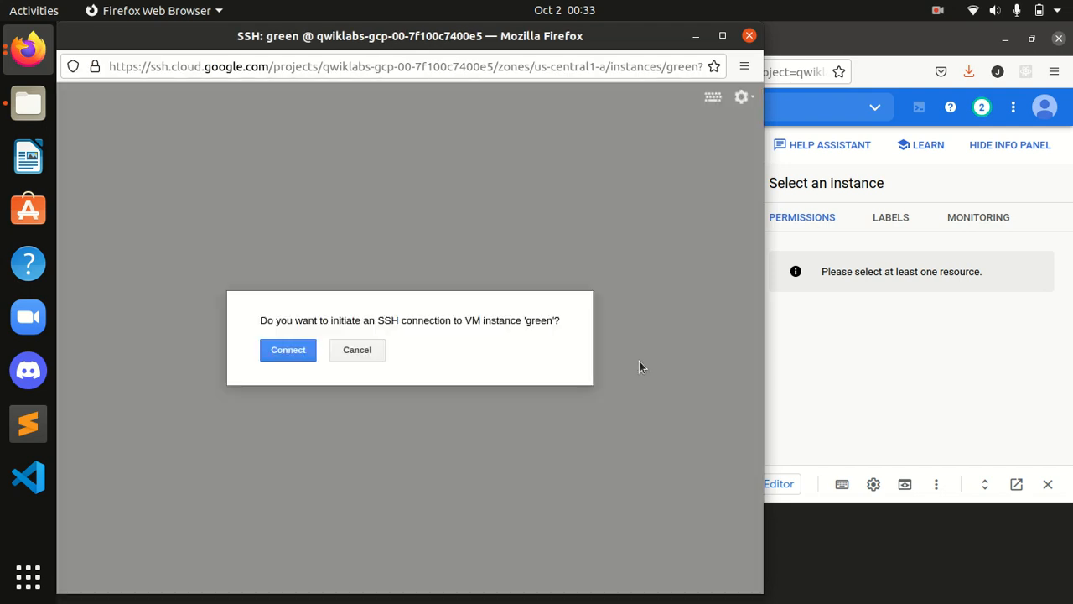
click(300, 355)
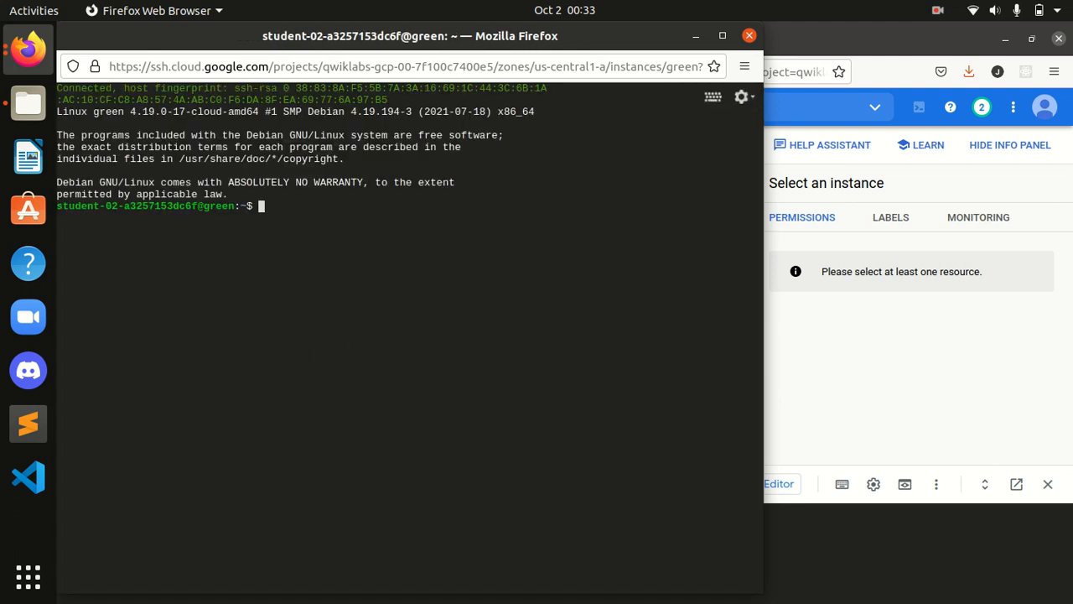
key(ctrl+v)
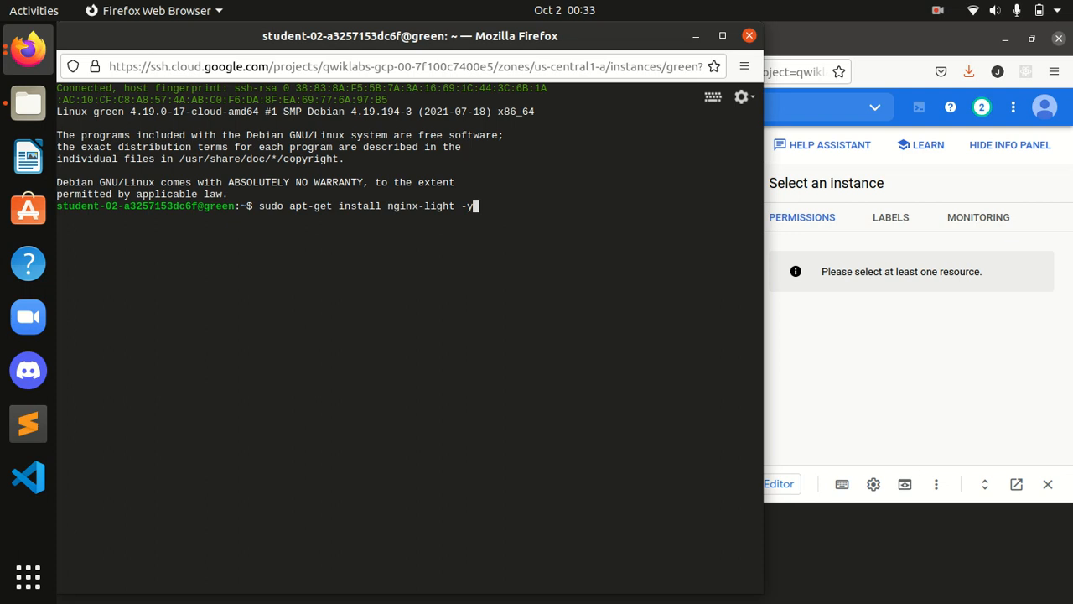
key(Return)
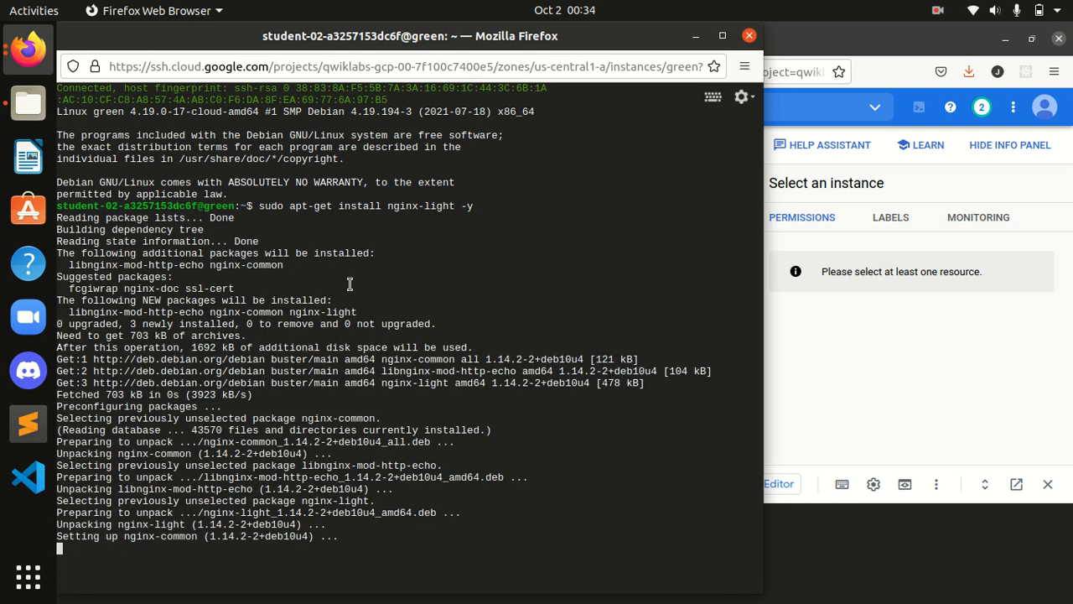
Step: Copy the nano command for the welcome page and return to the green terminal
drag(271, 40, 605, 80)
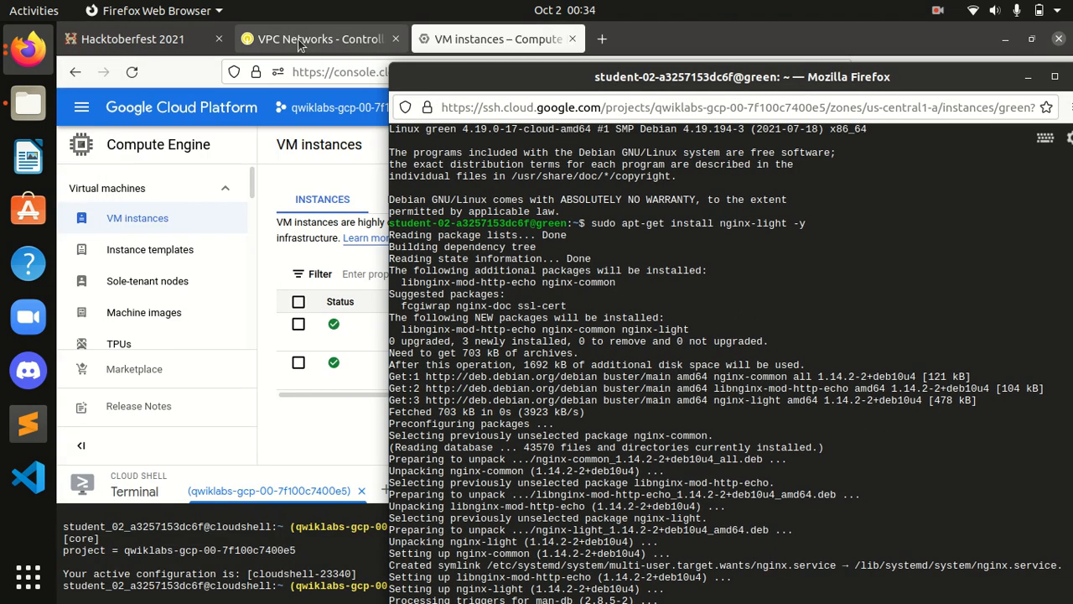
click(299, 42)
scroll(519, 453, down, 2)
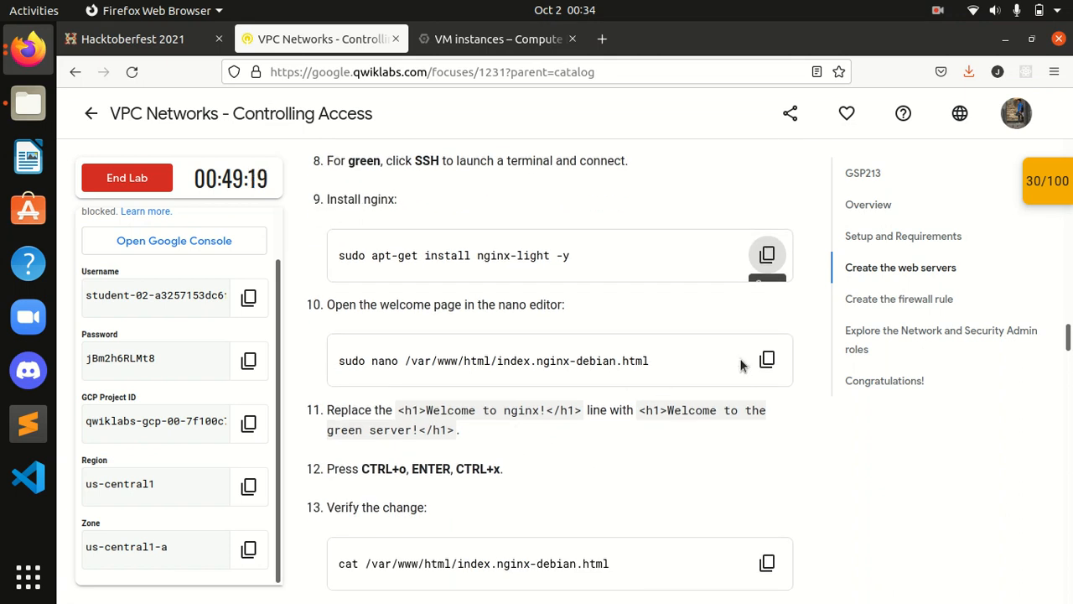
click(766, 359)
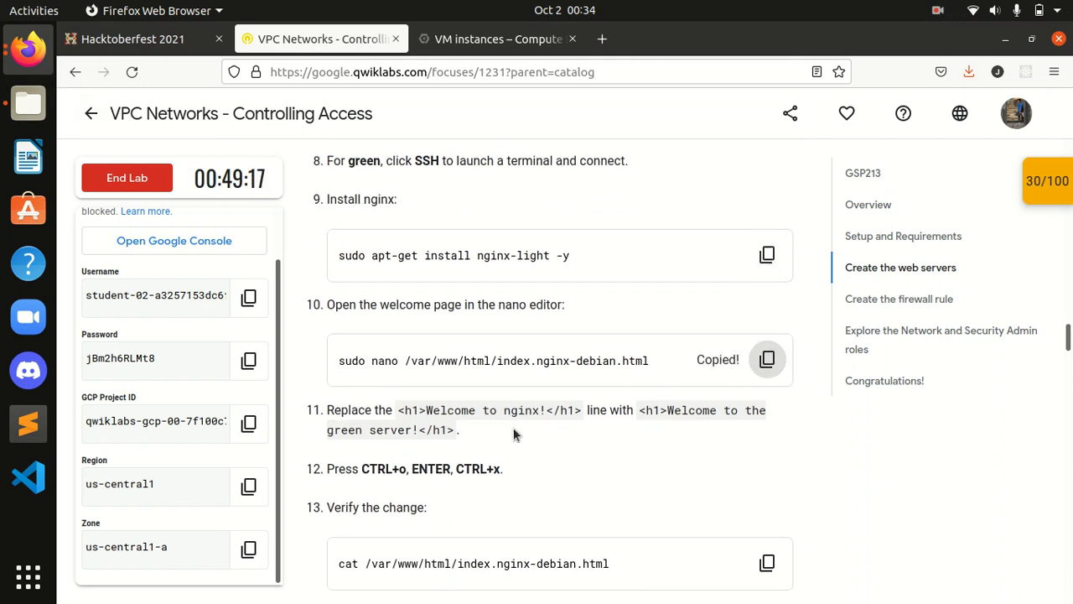
click(23, 59)
click(193, 230)
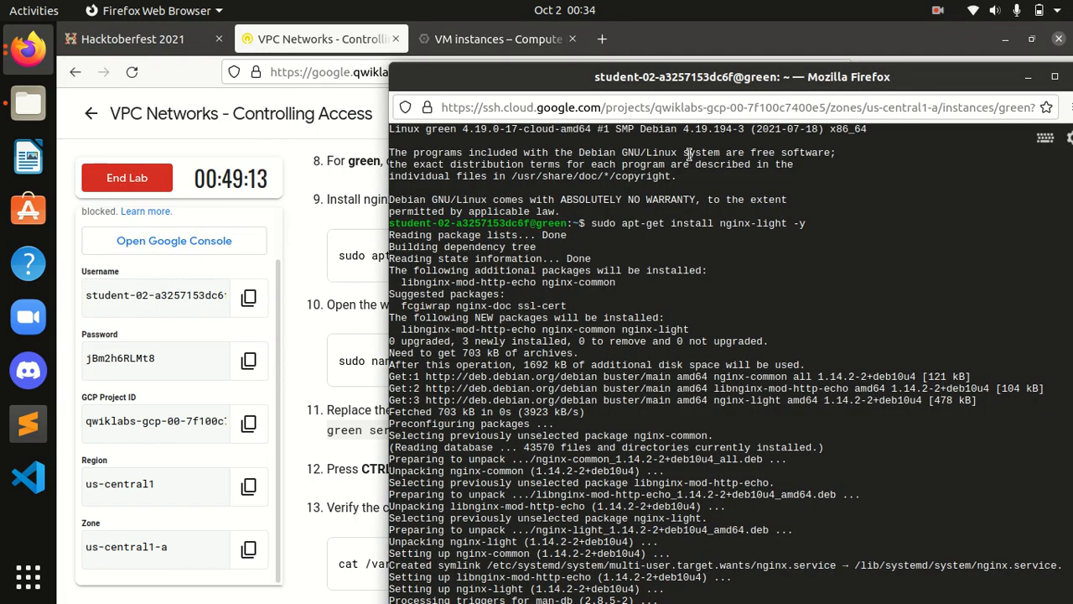
double_click(635, 82)
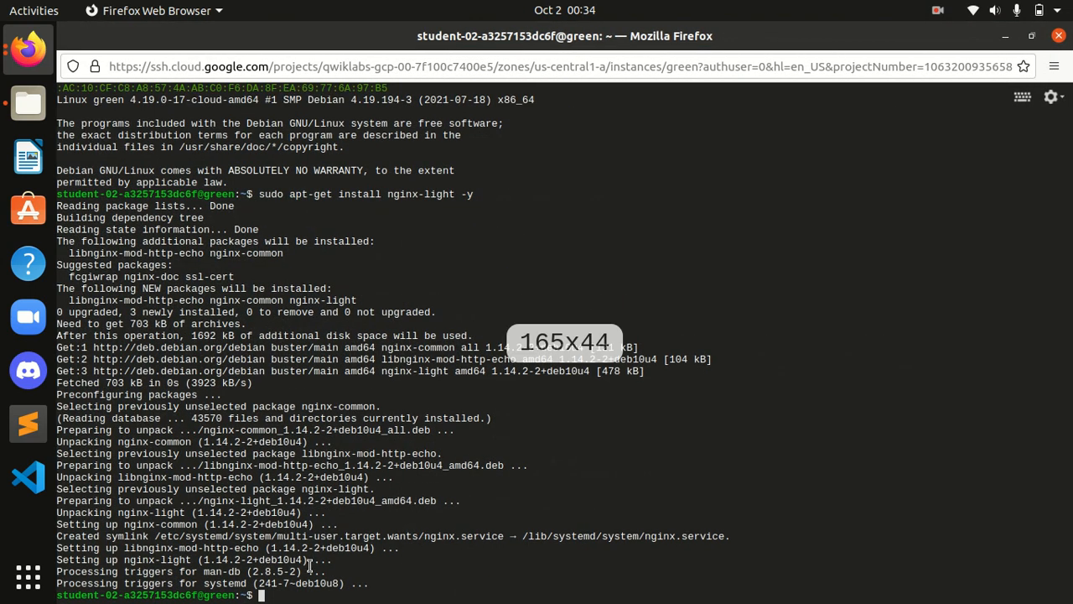
click(1031, 36)
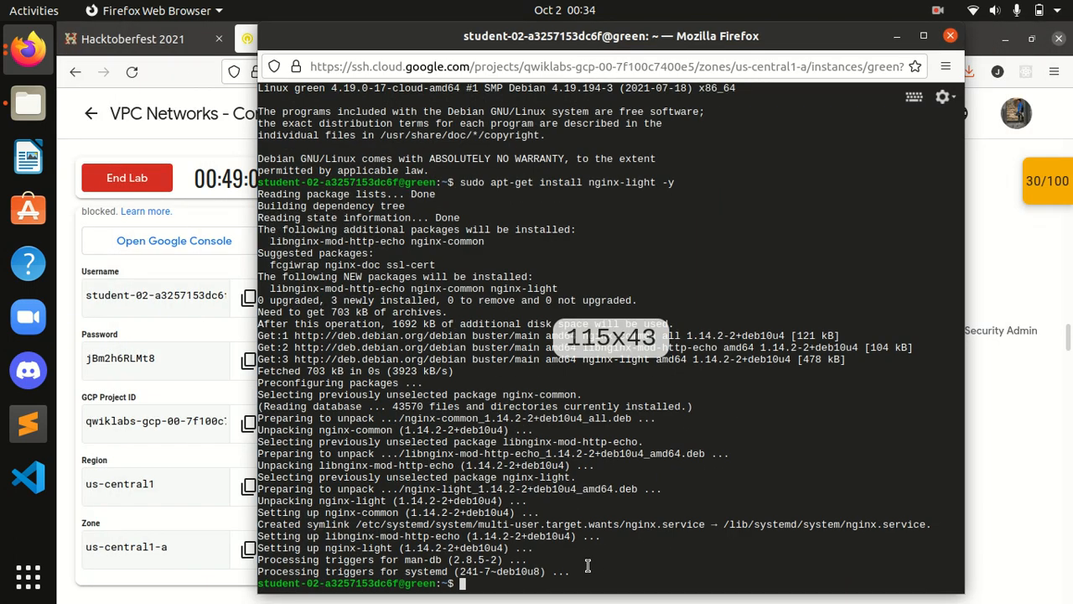
Step: Open index.nginx-debian.html in nano, retitle it 'Welcome to the green server!', and save
key(ctrl+v)
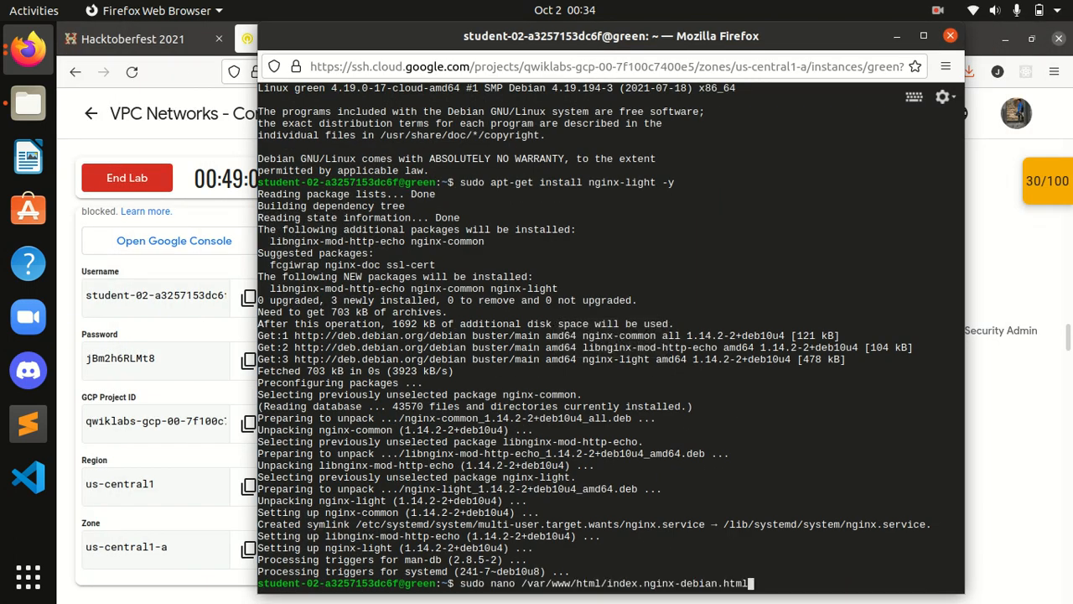
key(Return)
key(Down)
key(Down)
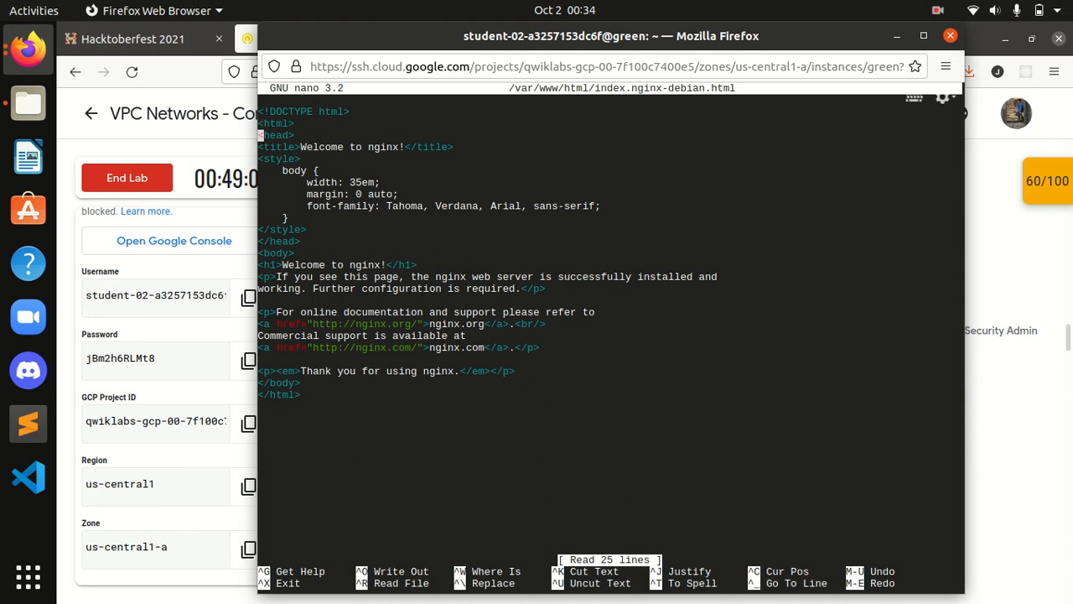
key(Down)
key(Right)
key(Right)
key(Right)
key(Right)
key(Right)
key(Right)
key(Right)
key(Right)
key(Right)
key(Right)
key(Right)
key(Right)
key(Right)
key(Right)
key(Right)
key(Right)
key(Right)
key(Right)
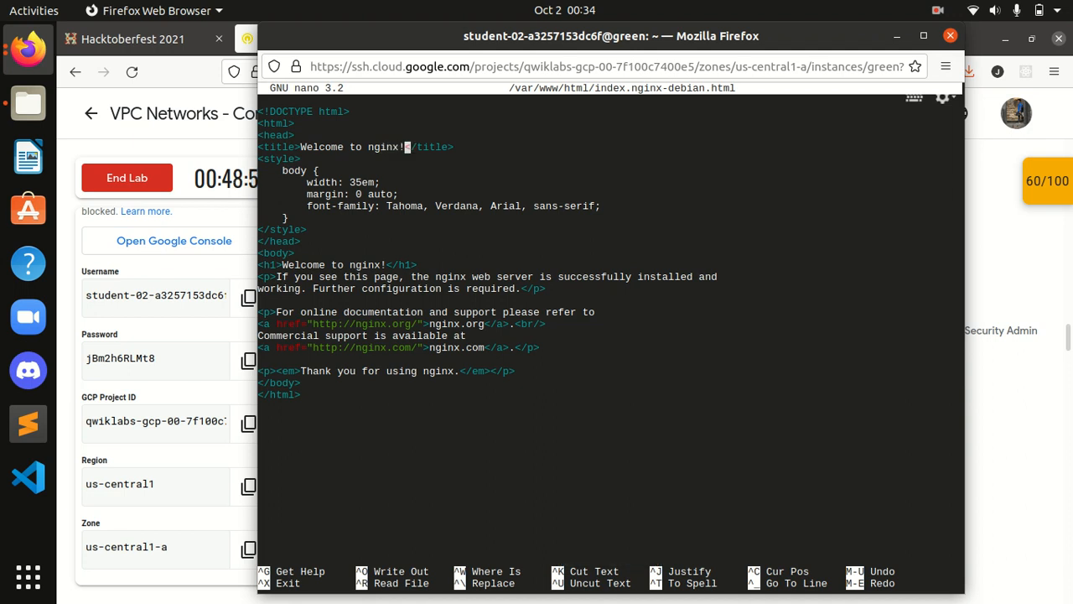
key(BackSpace)
key(BackSpace)
key(BackSpace)
key(BackSpace)
key(BackSpace)
key(BackSpace)
key(BackSpace)
text(the )
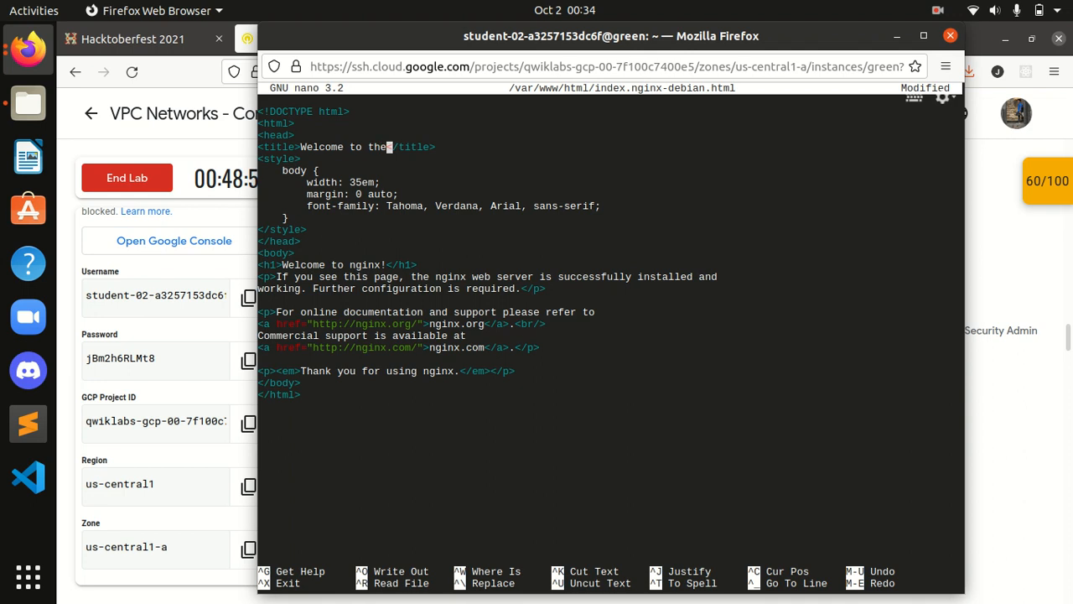
text(green server!)
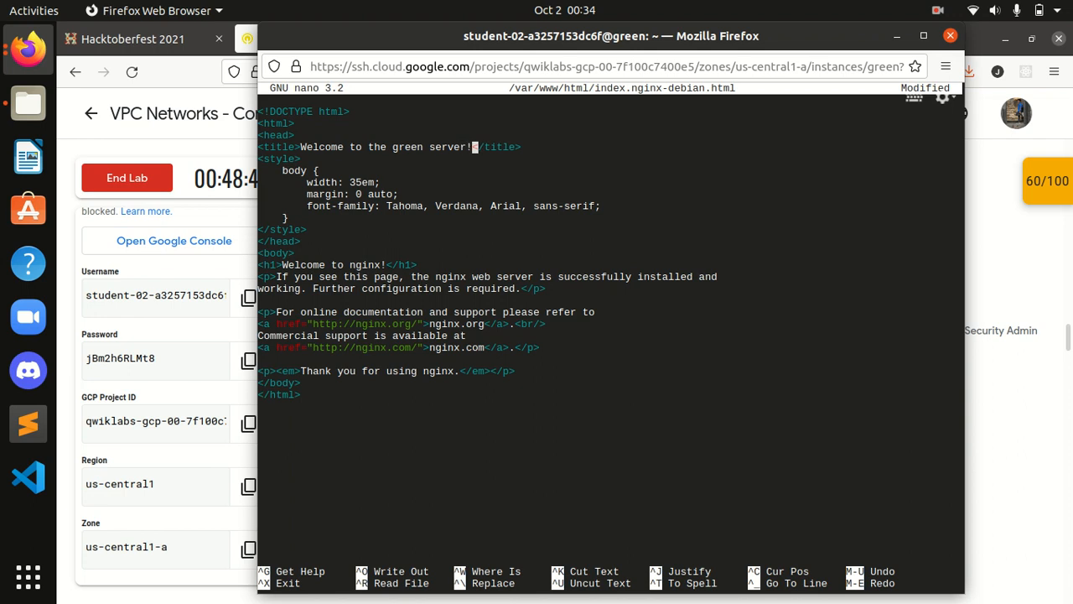
key(ctrl+o)
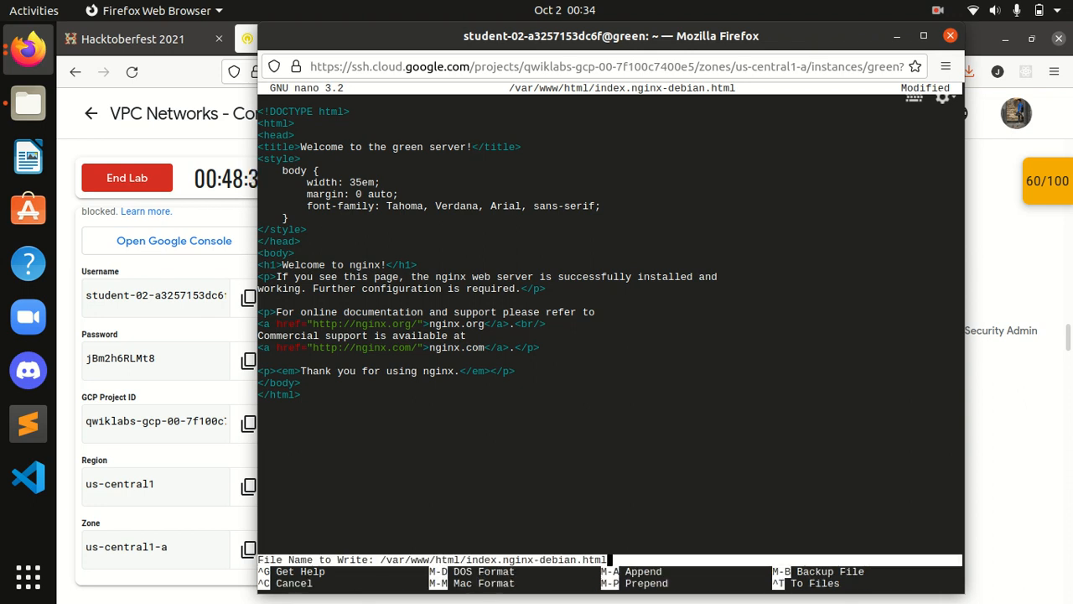
key(Return)
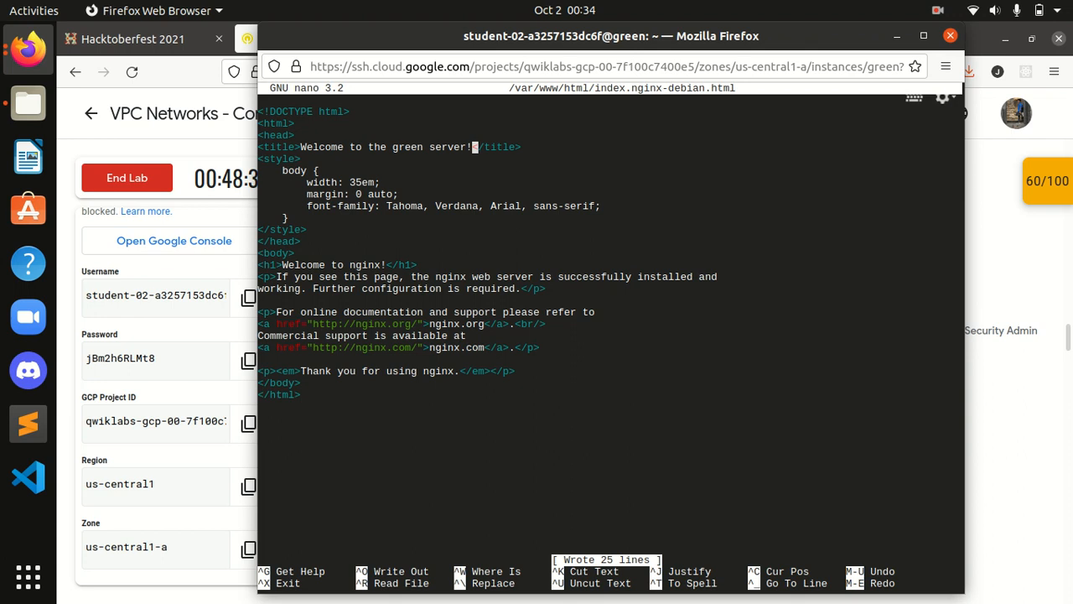
key(ctrl+x)
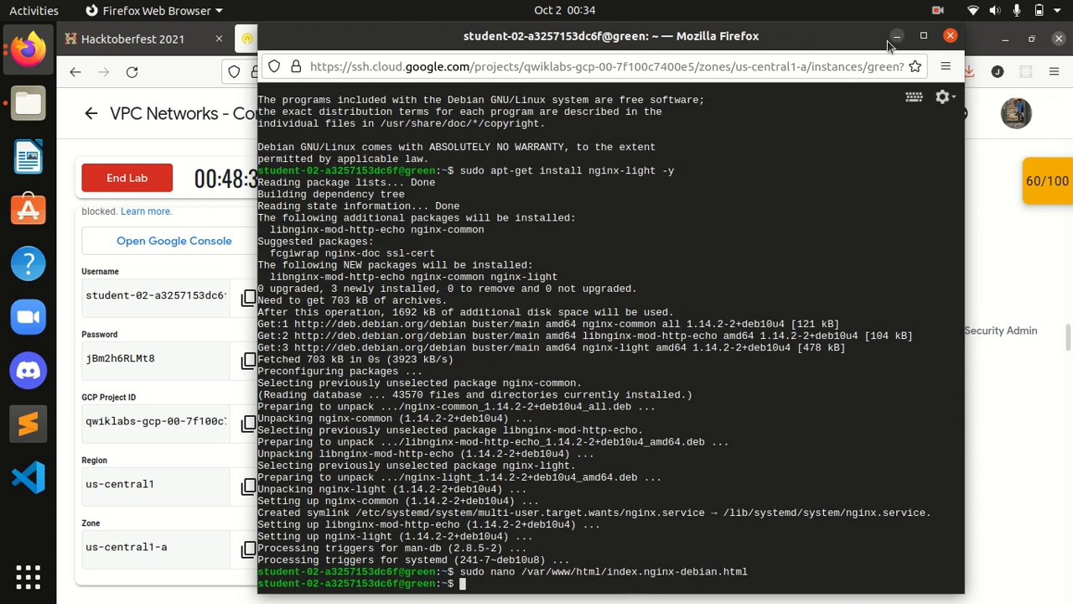
Step: Print the green server's welcome page file to verify the edited title
click(143, 42)
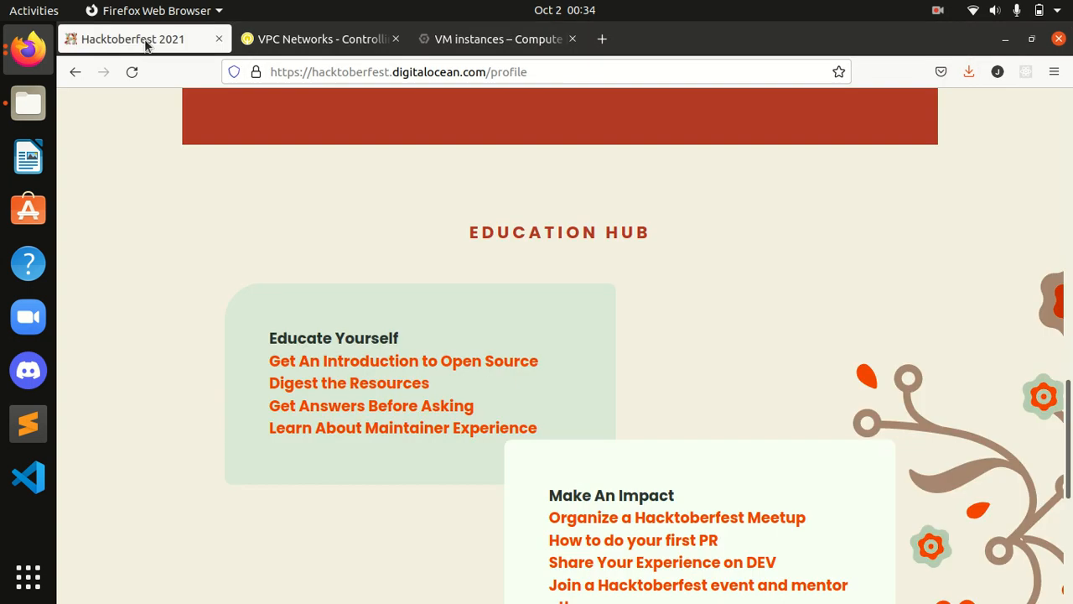
click(381, 40)
scroll(646, 426, down, 3)
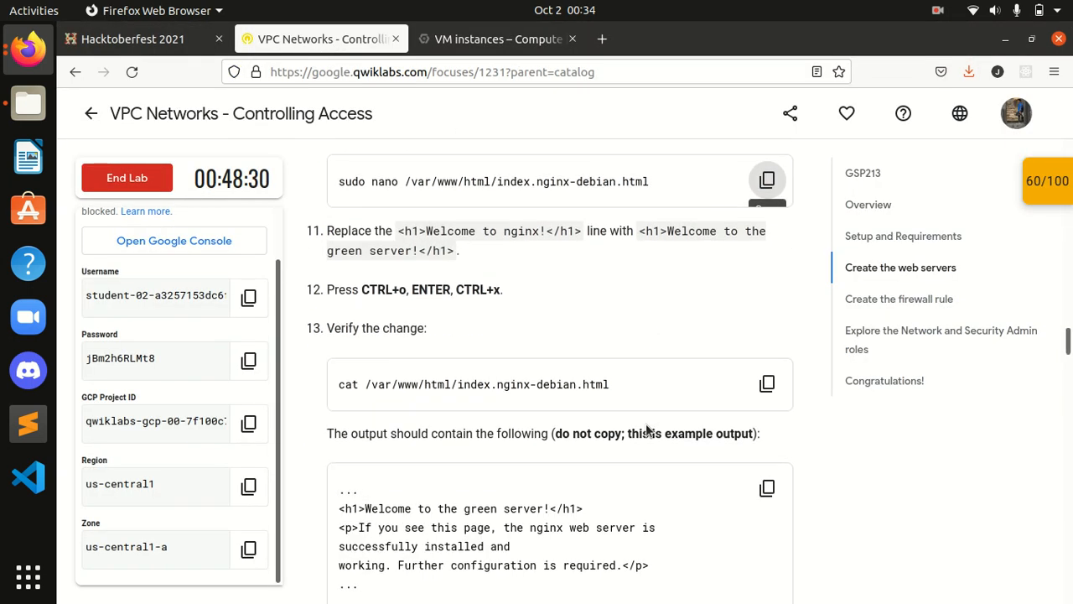
click(767, 383)
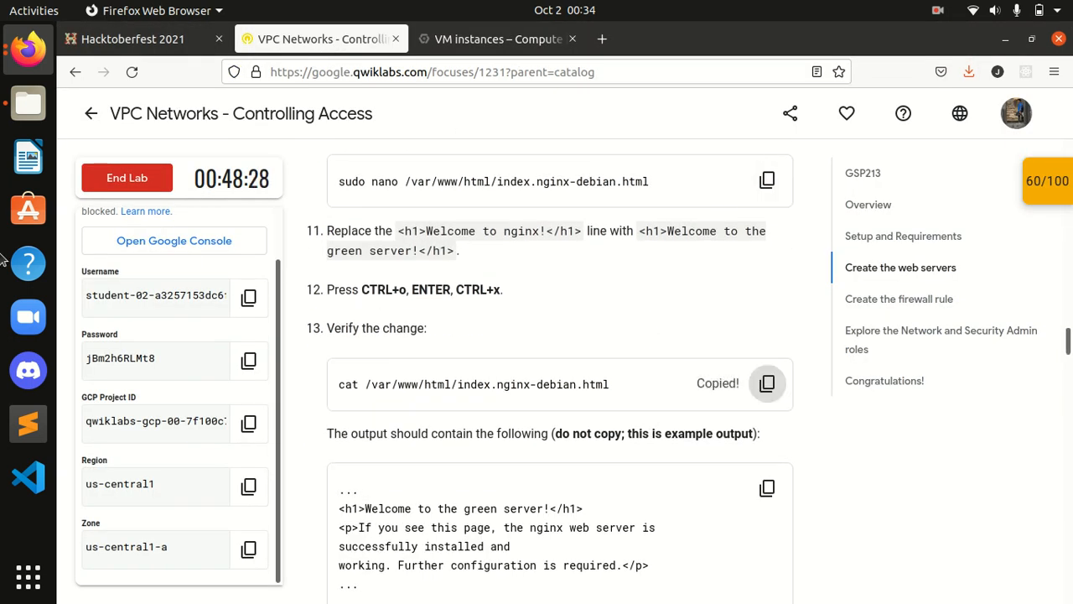
click(29, 49)
click(168, 247)
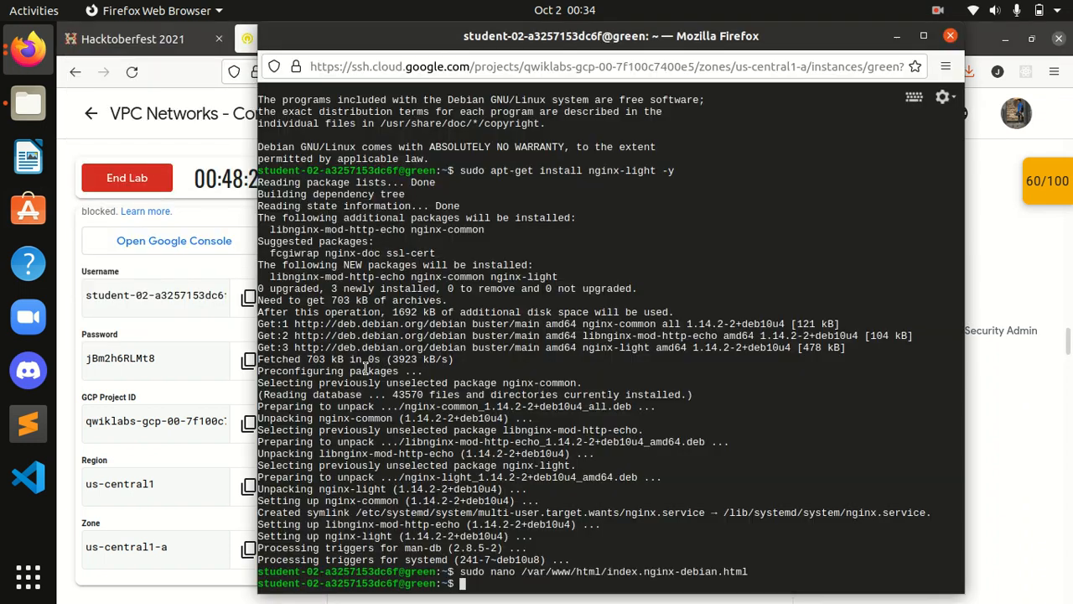
key(ctrl+v)
key(Return)
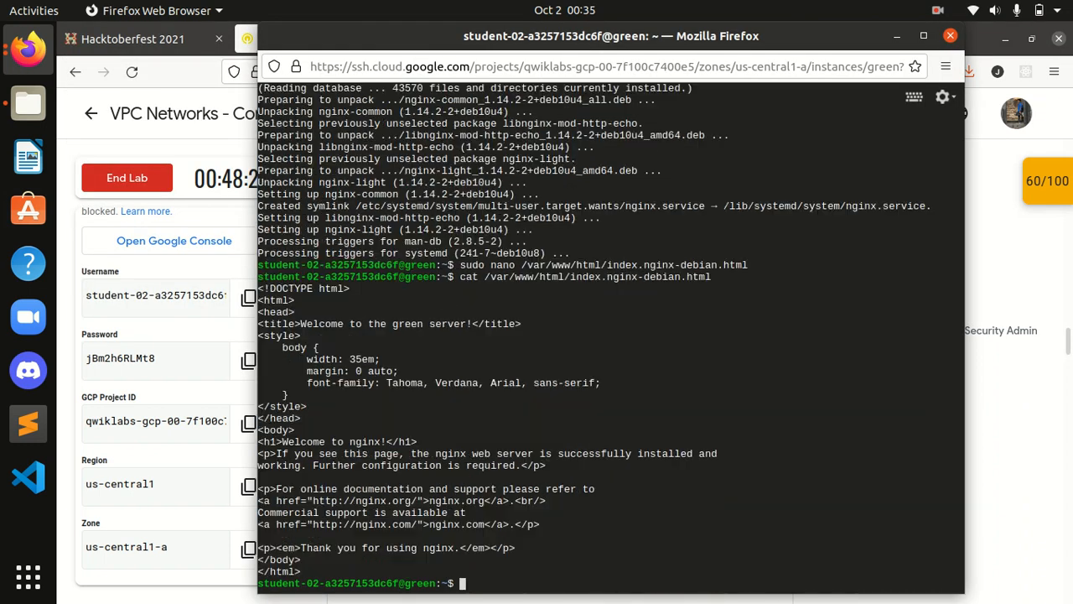
Step: Close the Hacktoberfest 2021 tab and end the green server's SSH session with exit
click(122, 41)
click(318, 39)
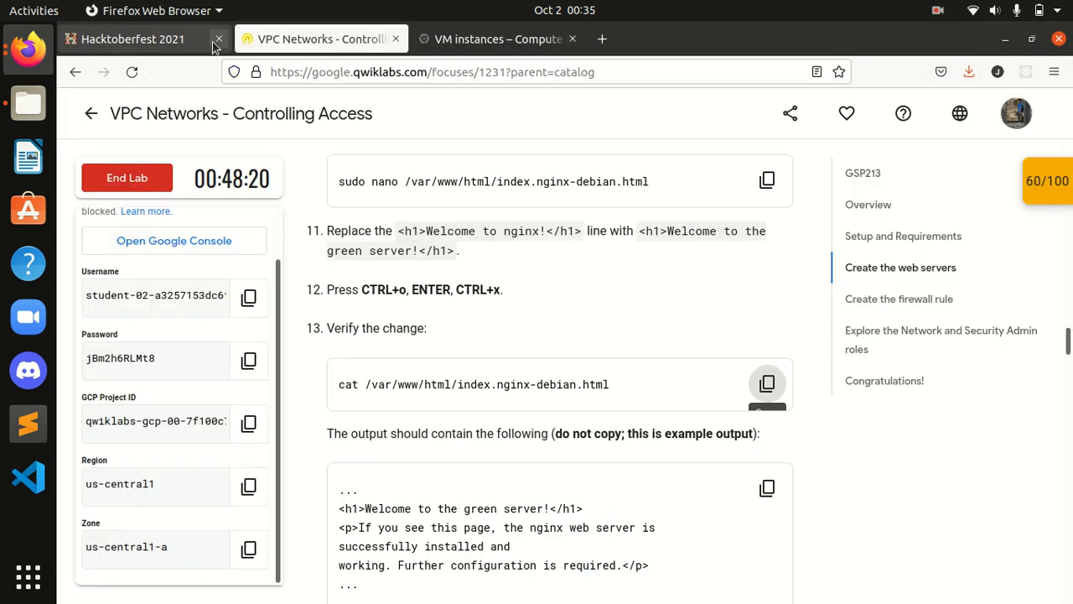
click(218, 38)
scroll(426, 447, down, 5)
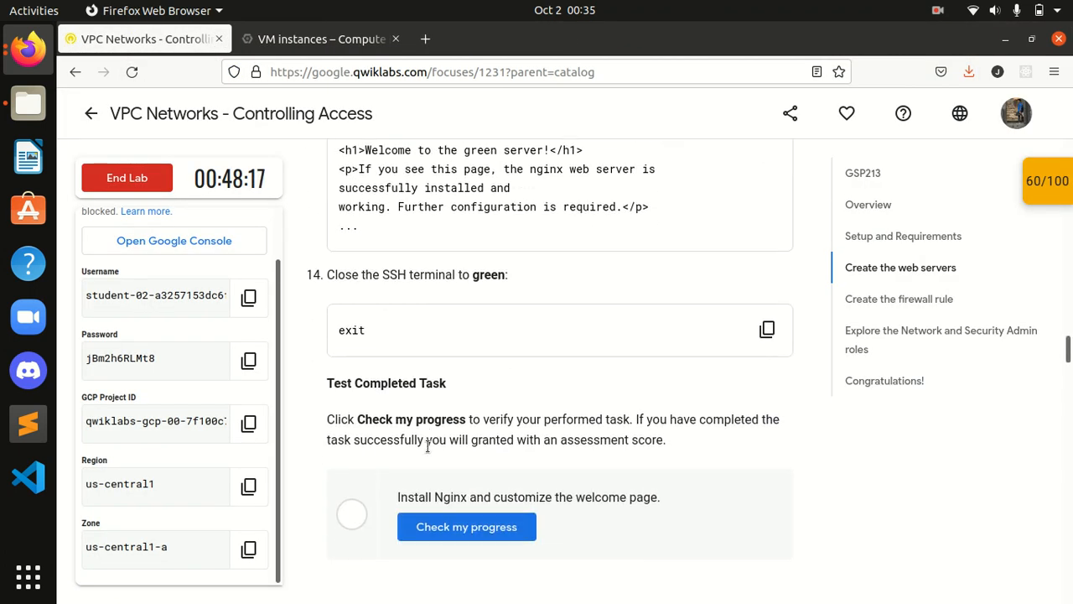
click(300, 42)
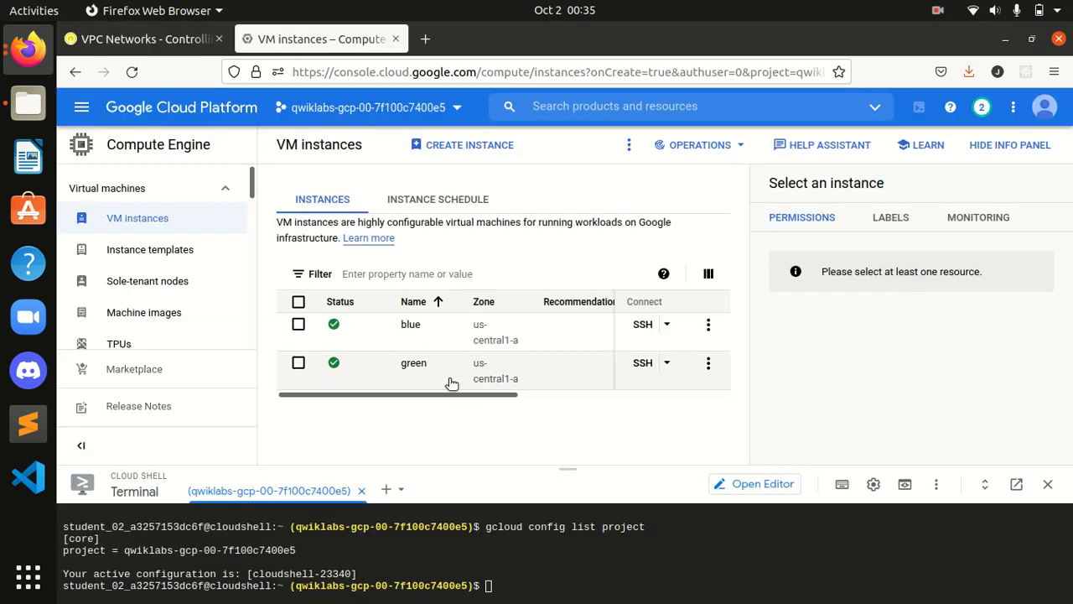
click(27, 52)
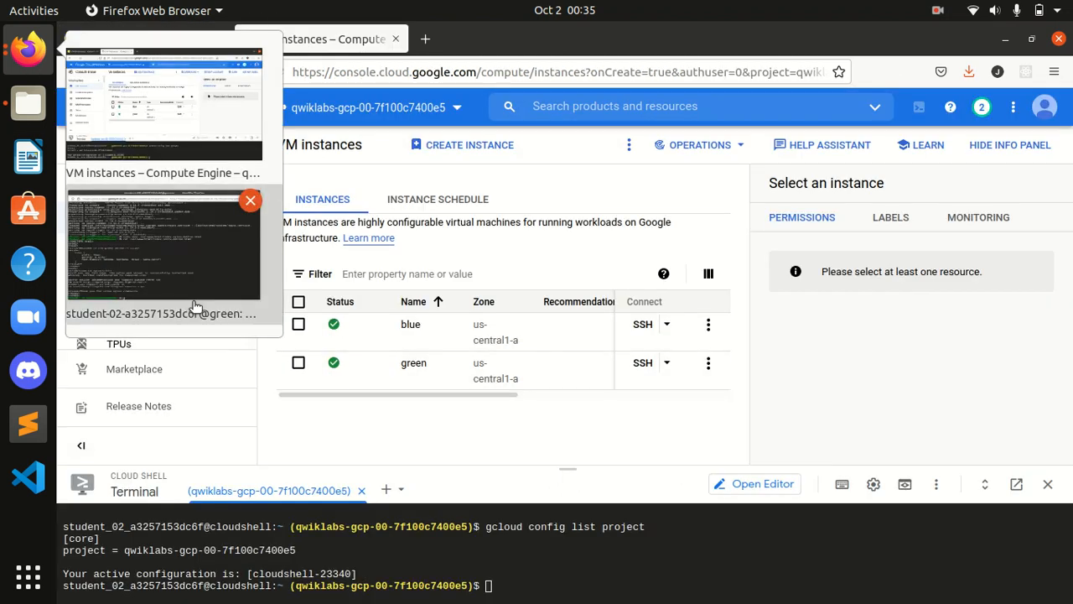
click(142, 251)
text(ex)
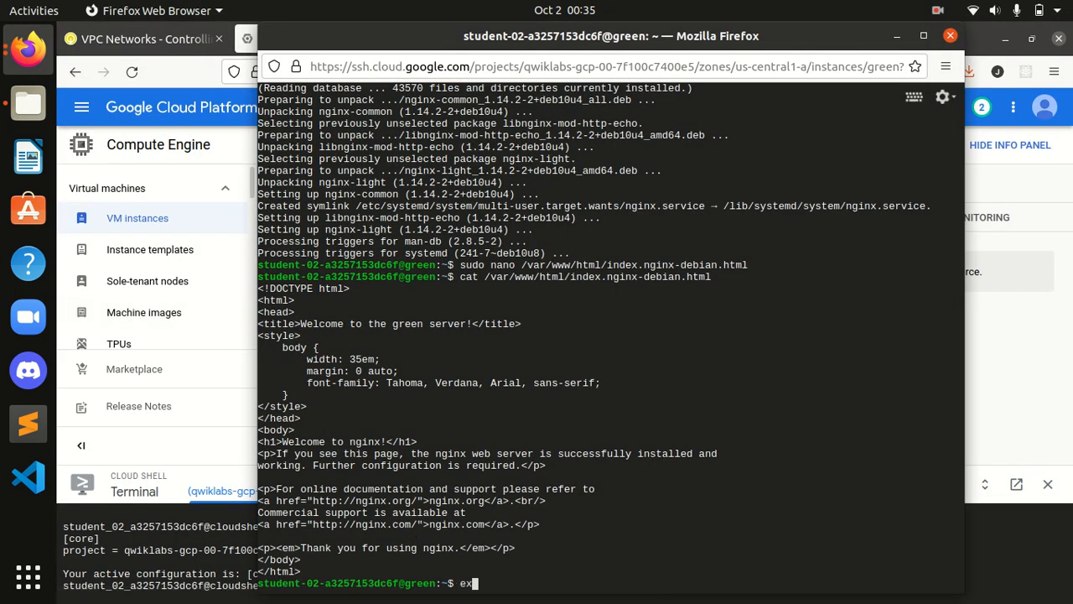
text(it)
key(Return)
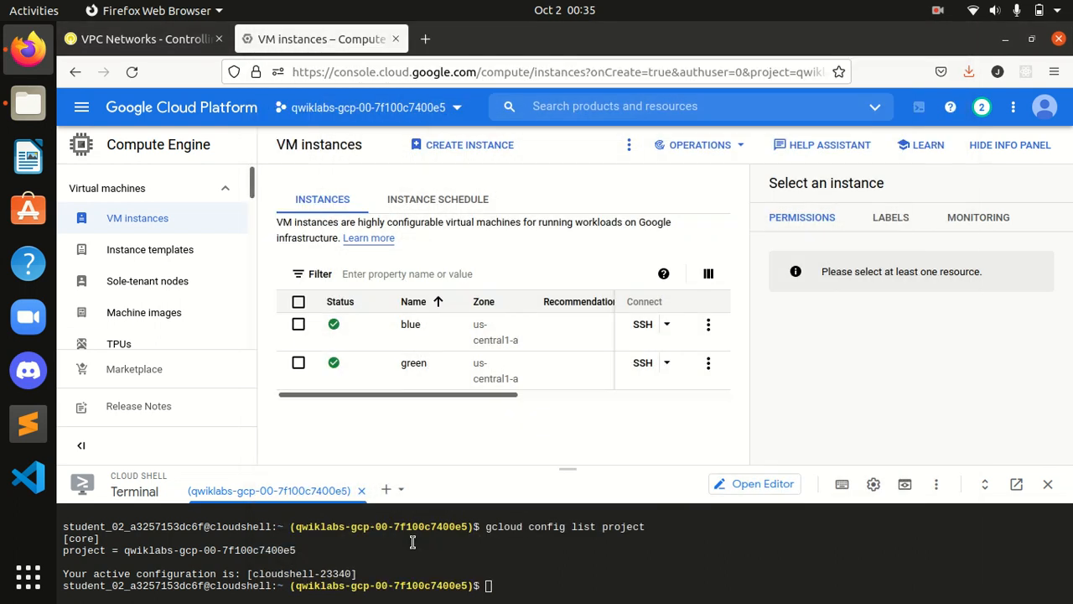
Step: Check progress on the Nginx task and read ahead to the firewall rule steps
click(143, 39)
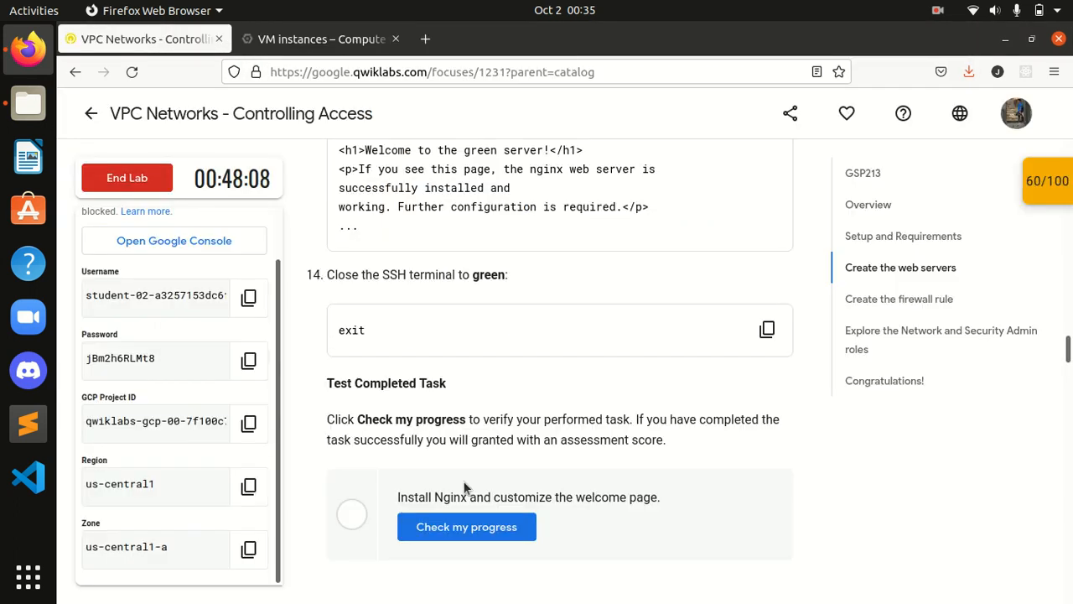
scroll(465, 453, down, 2)
click(478, 437)
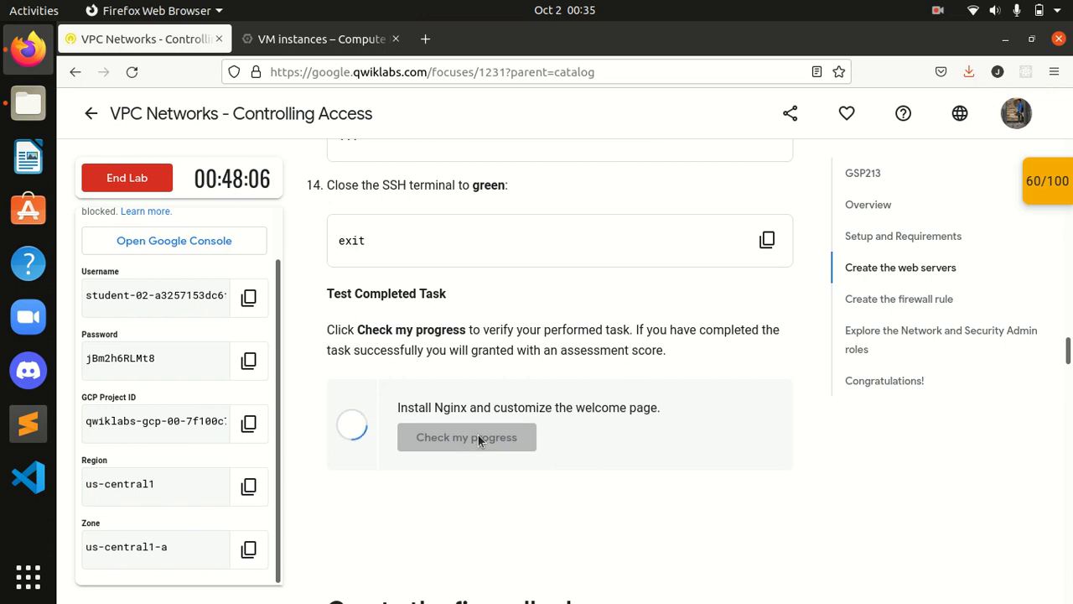
scroll(478, 435, down, 2)
scroll(520, 427, down, 2)
scroll(499, 323, down, 5)
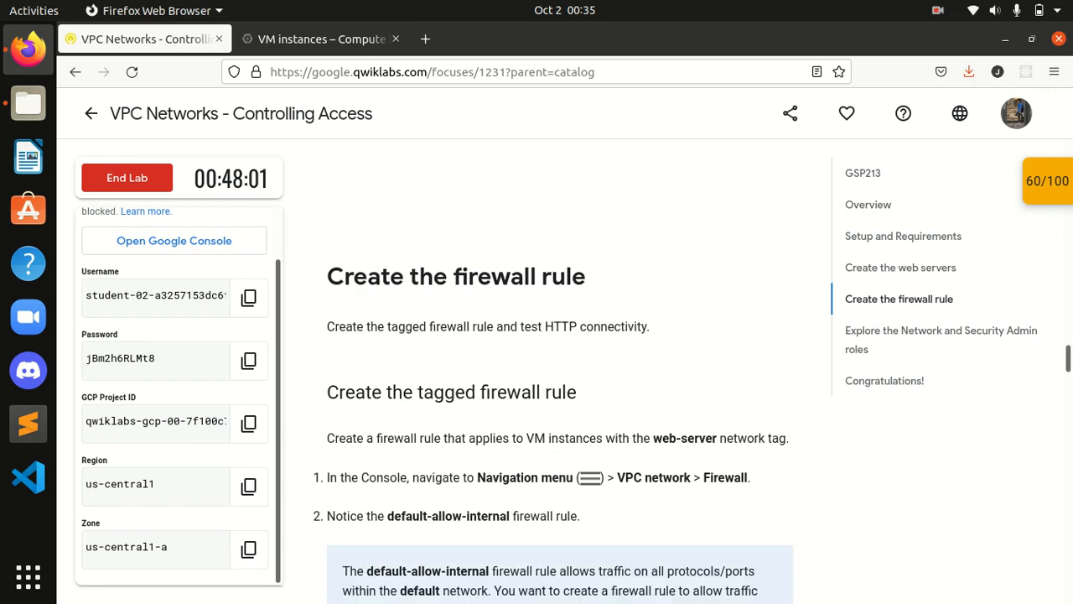
scroll(395, 369, down, 4)
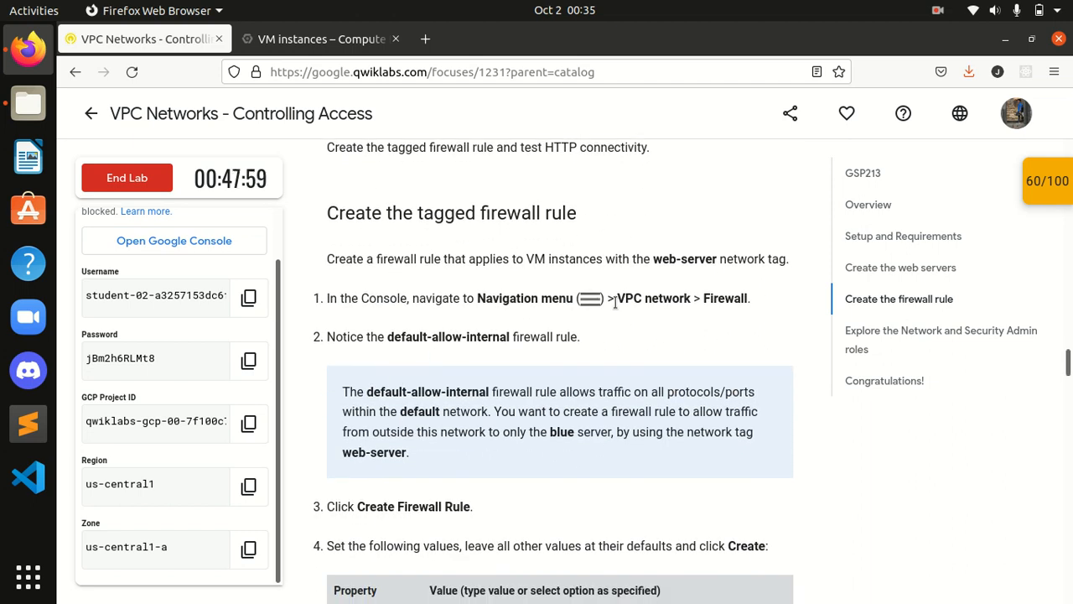
drag(618, 298, 748, 298)
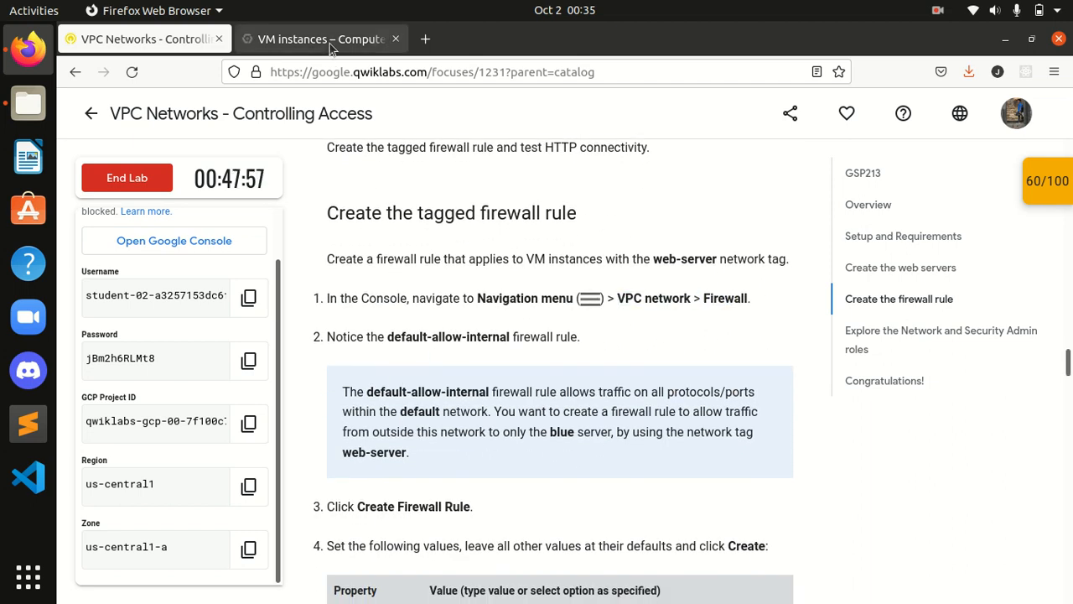
click(321, 39)
Step: Go to VPC network > Firewall to view the firewall rules list
click(81, 108)
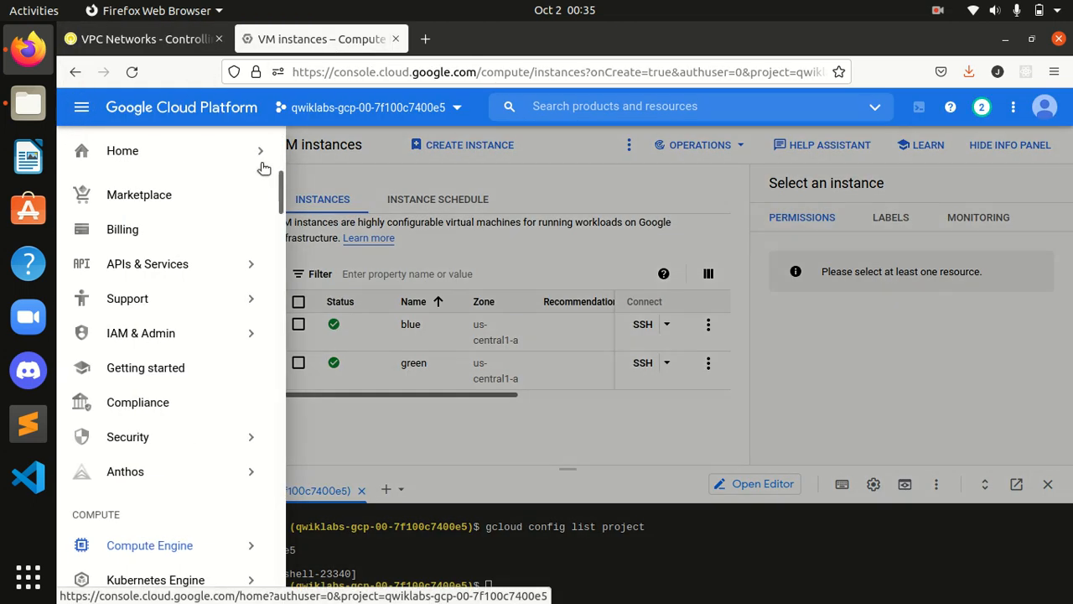
scroll(257, 278, down, 3)
scroll(257, 277, down, 4)
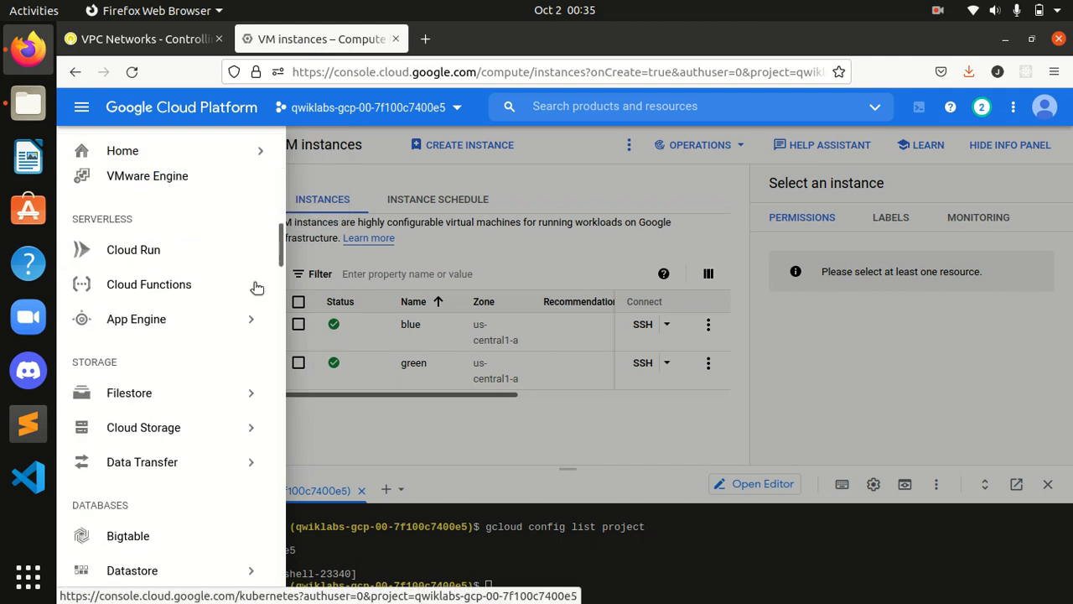
scroll(281, 243, down, 6)
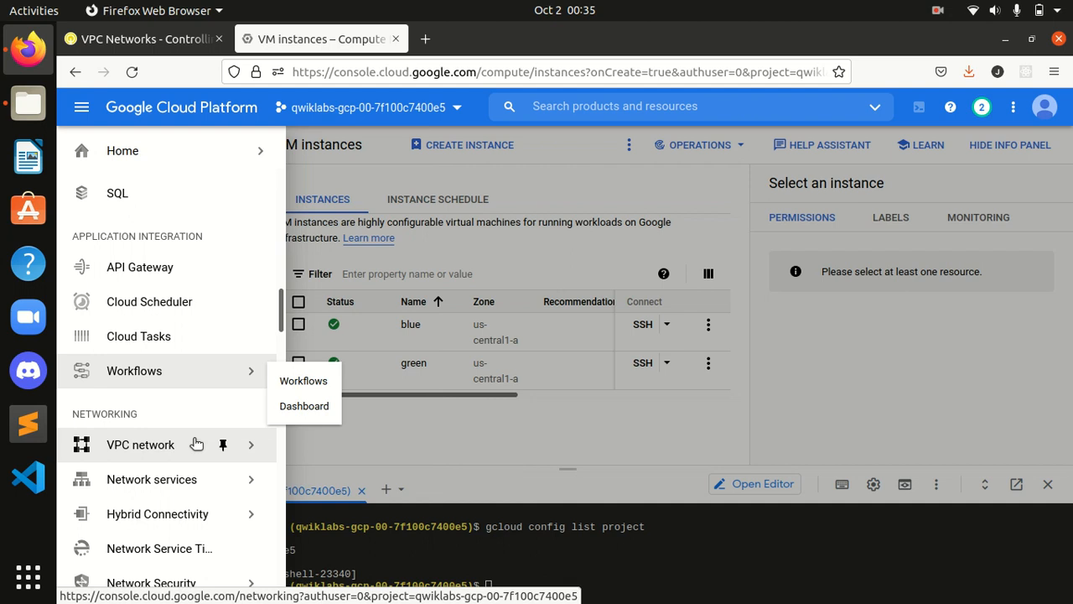
mouse_move(216, 443)
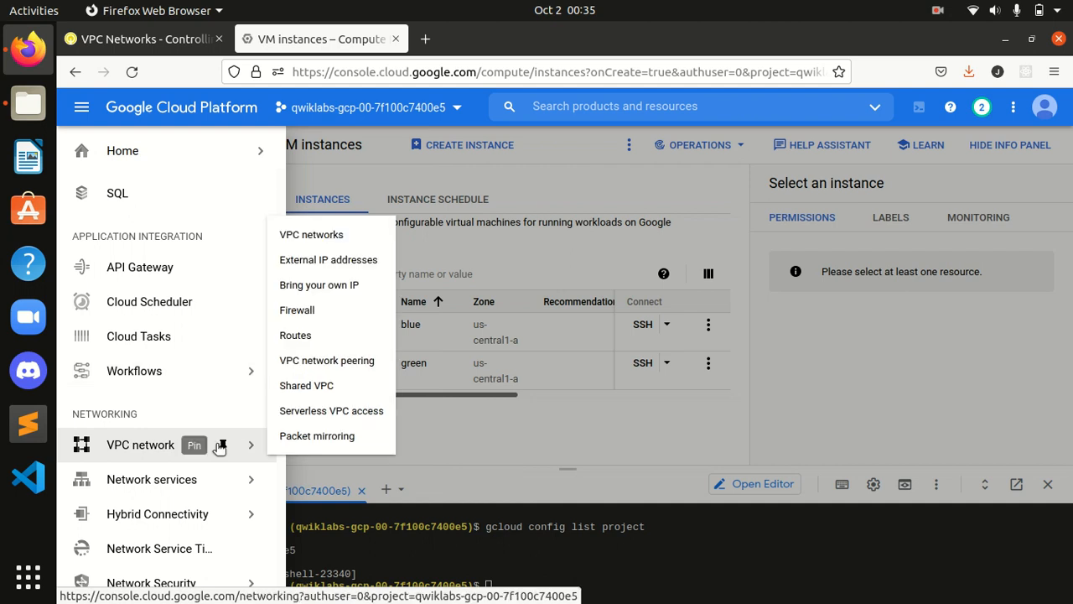
click(309, 312)
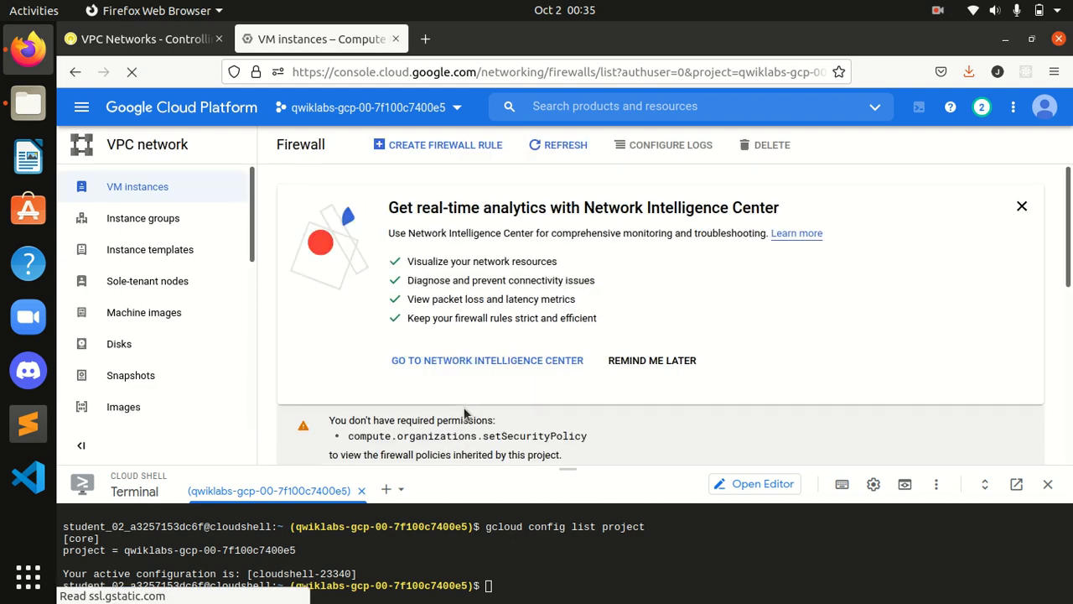
scroll(1010, 325, down, 5)
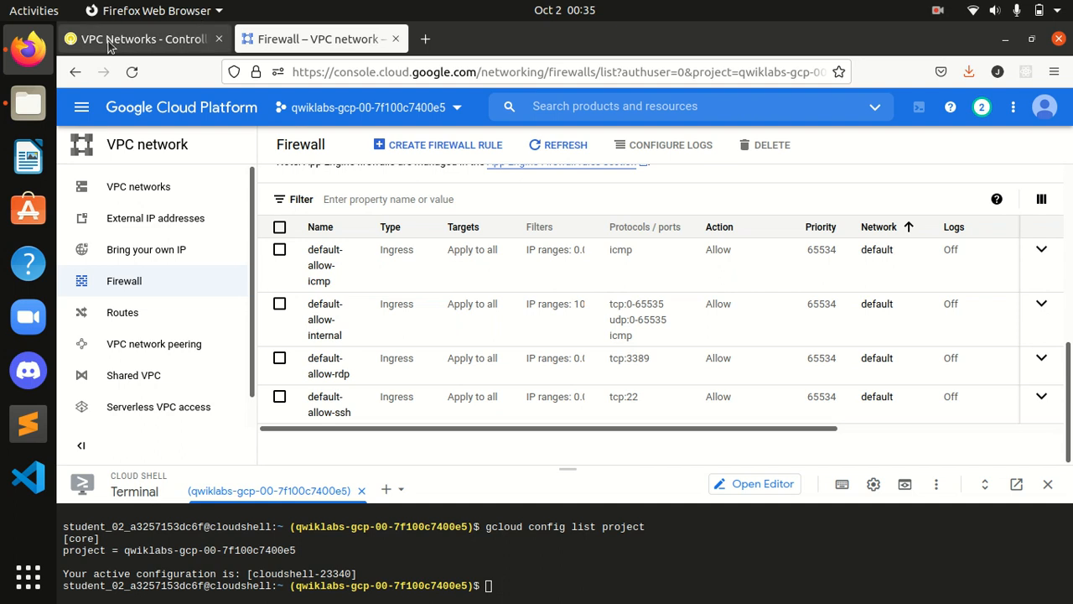
Step: Read the lab note about the default-allow-internal rule
click(144, 38)
scroll(425, 371, down, 2)
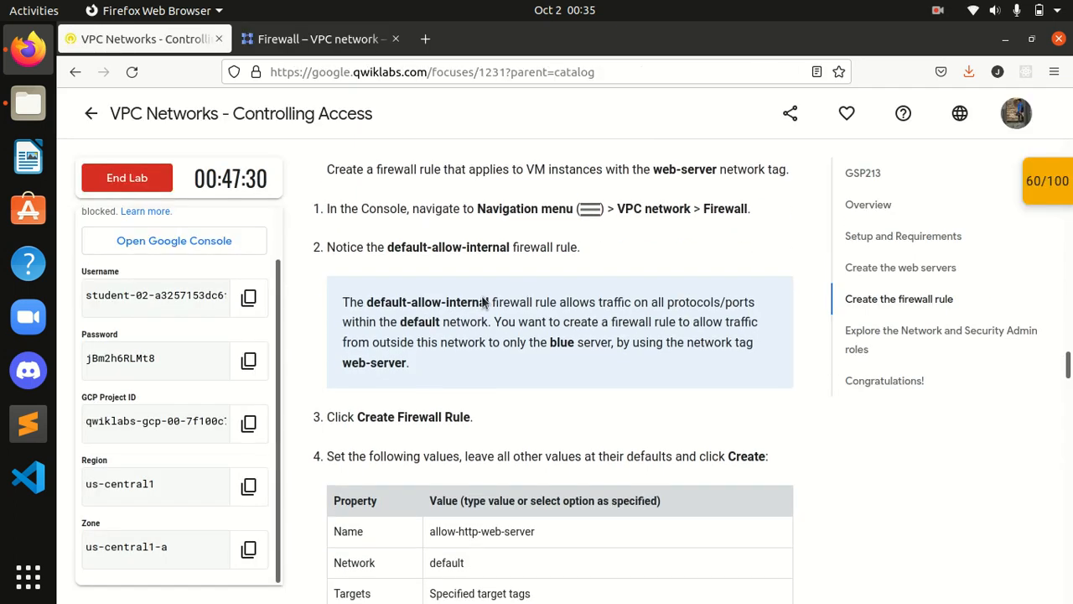
drag(342, 305, 529, 316)
click(529, 316)
Step: Start creating a new firewall rule from the Firewall list
click(319, 38)
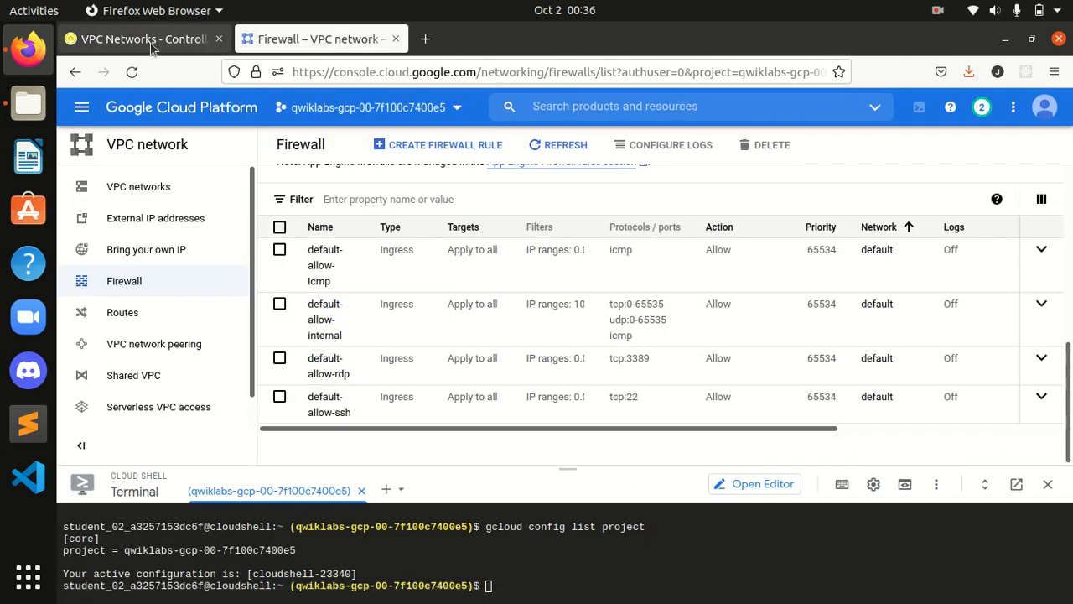
click(176, 39)
scroll(414, 319, down, 2)
scroll(403, 331, down, 1)
drag(356, 332, 455, 329)
click(513, 342)
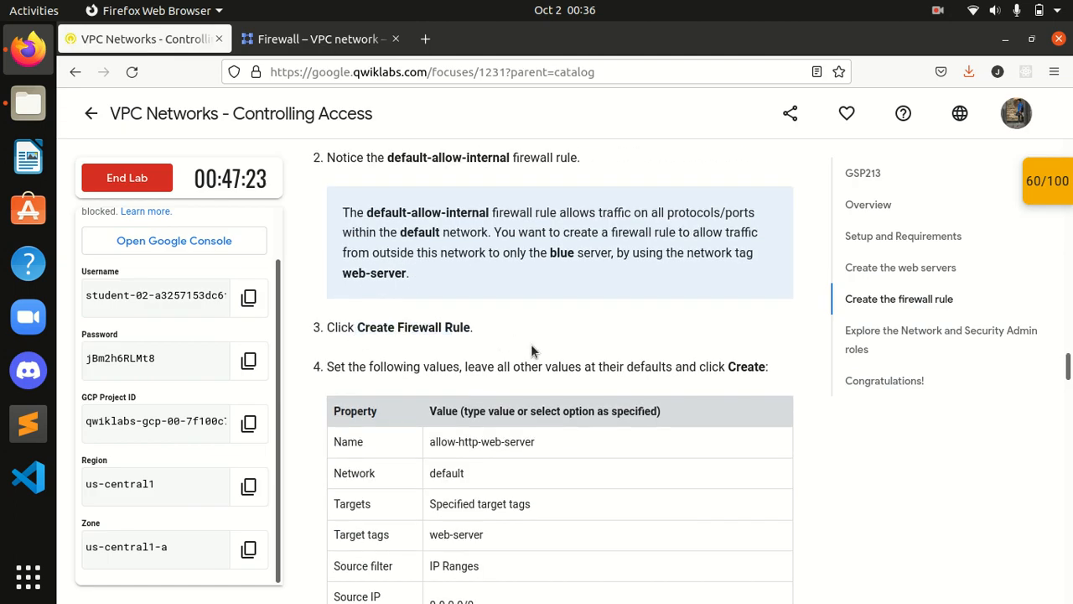
scroll(704, 390, down, 2)
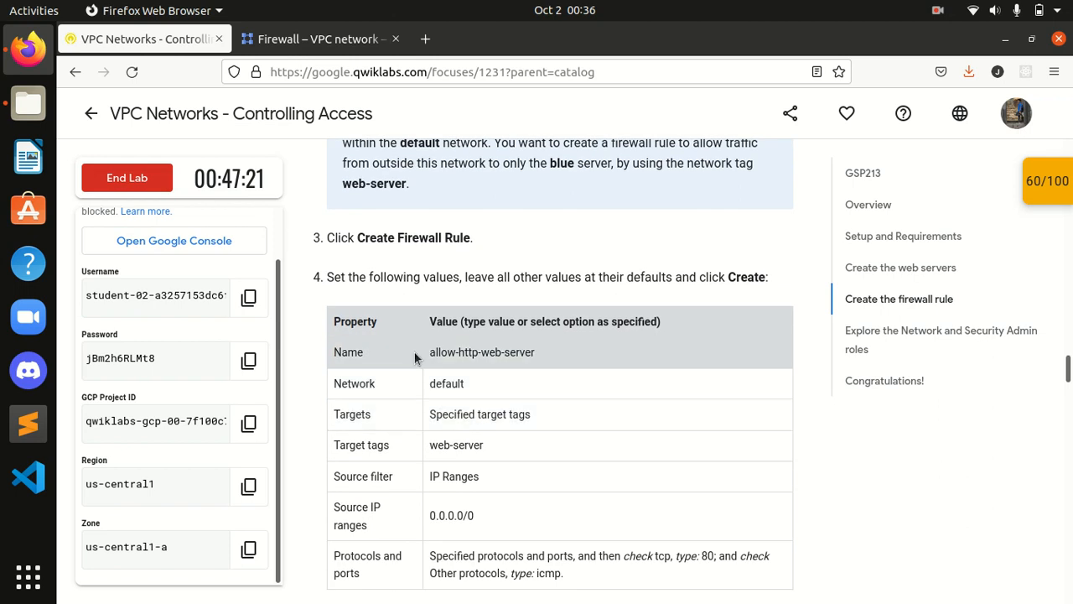
click(302, 39)
click(432, 147)
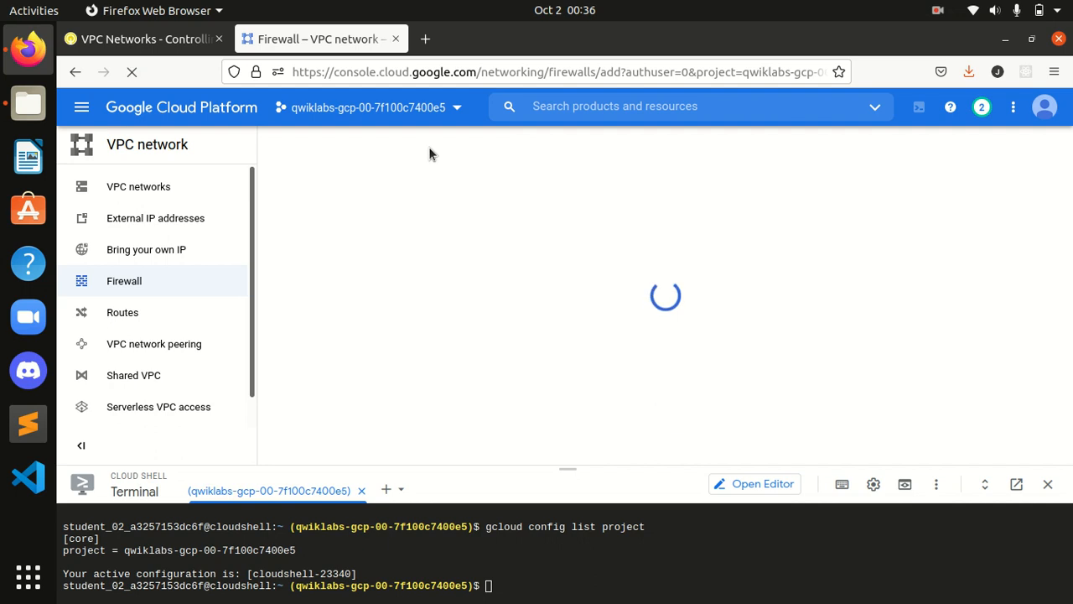
Step: Name the new firewall rule allow-http-web-server
click(126, 40)
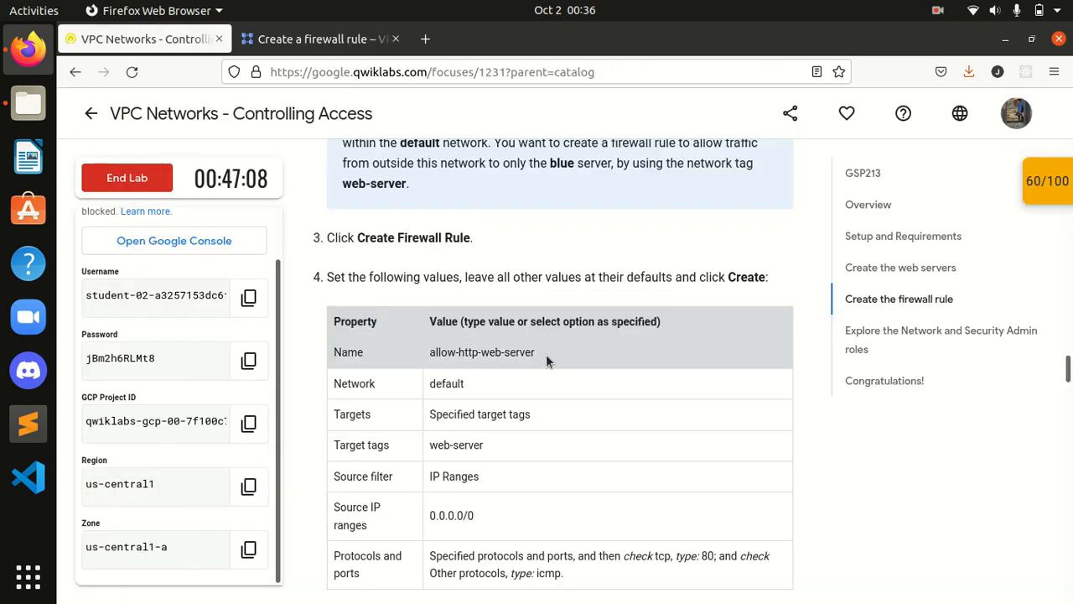
drag(541, 353, 429, 352)
key(ctrl+c)
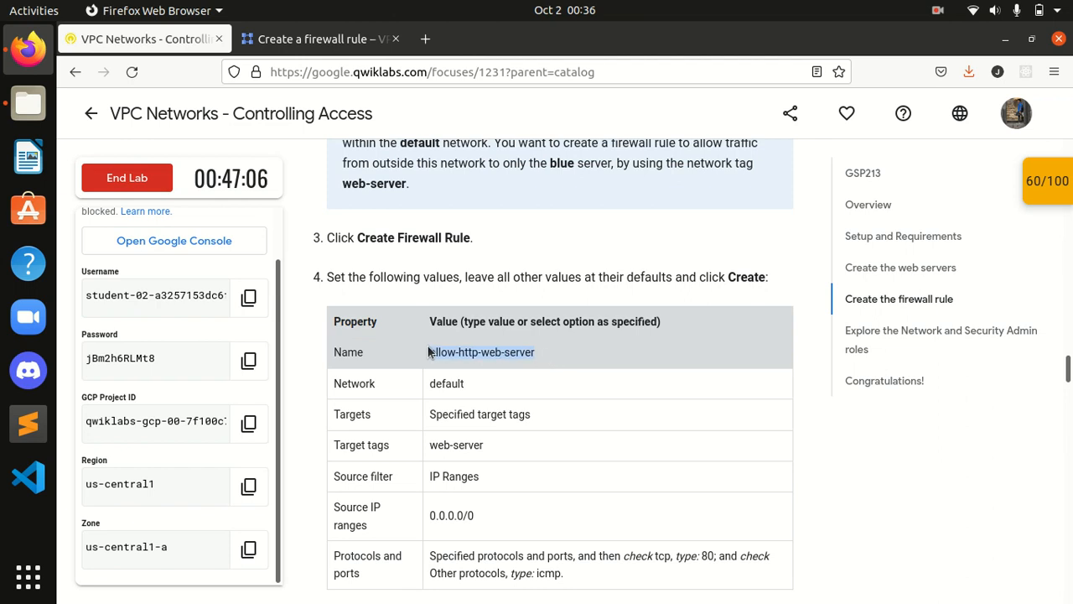
click(323, 38)
click(354, 243)
key(ctrl+v)
click(730, 312)
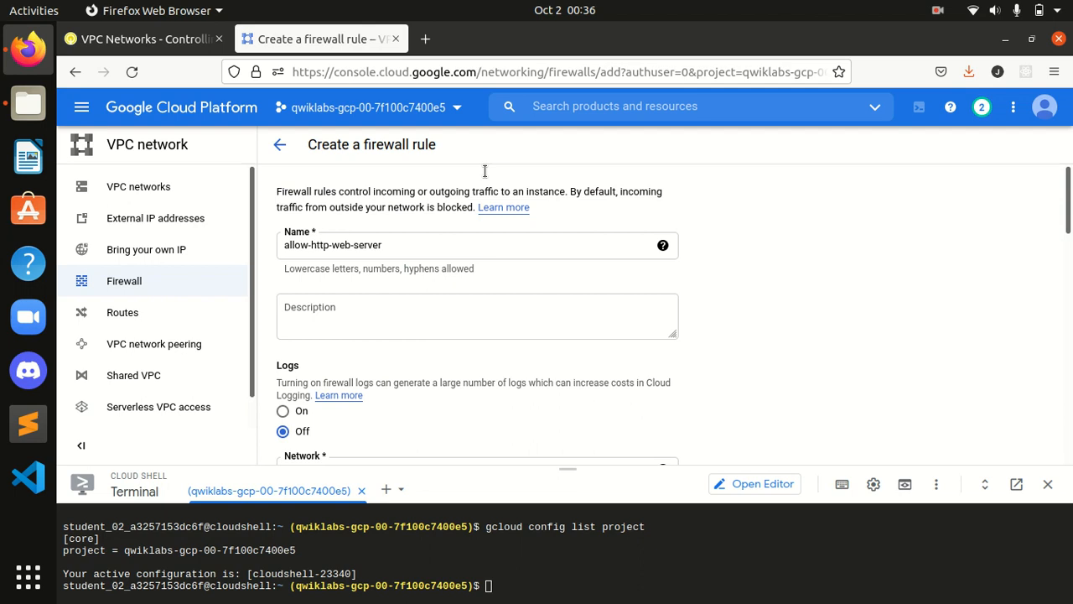
click(153, 40)
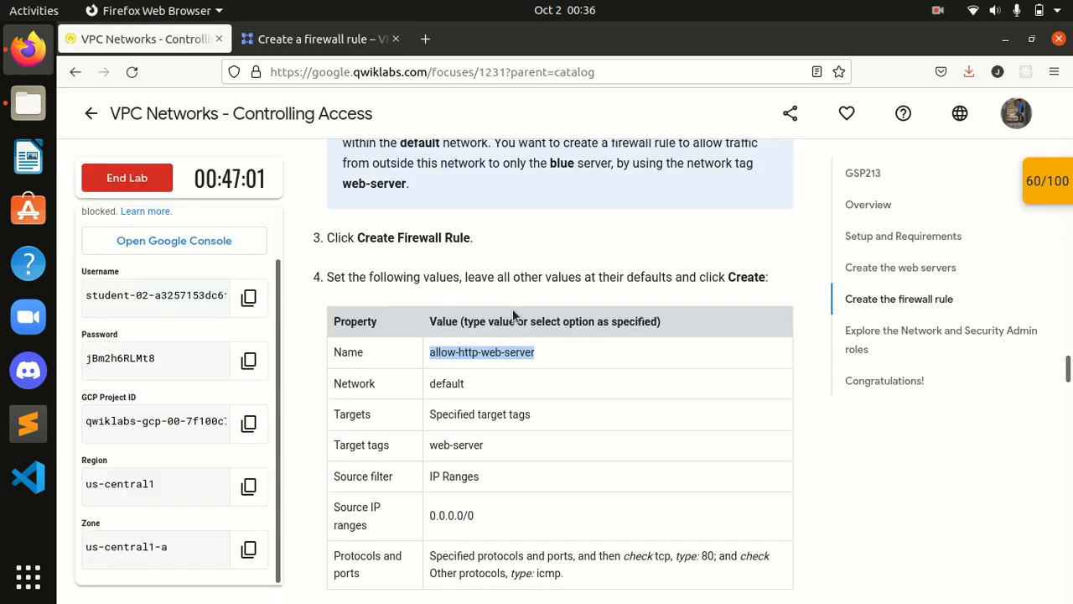
click(312, 37)
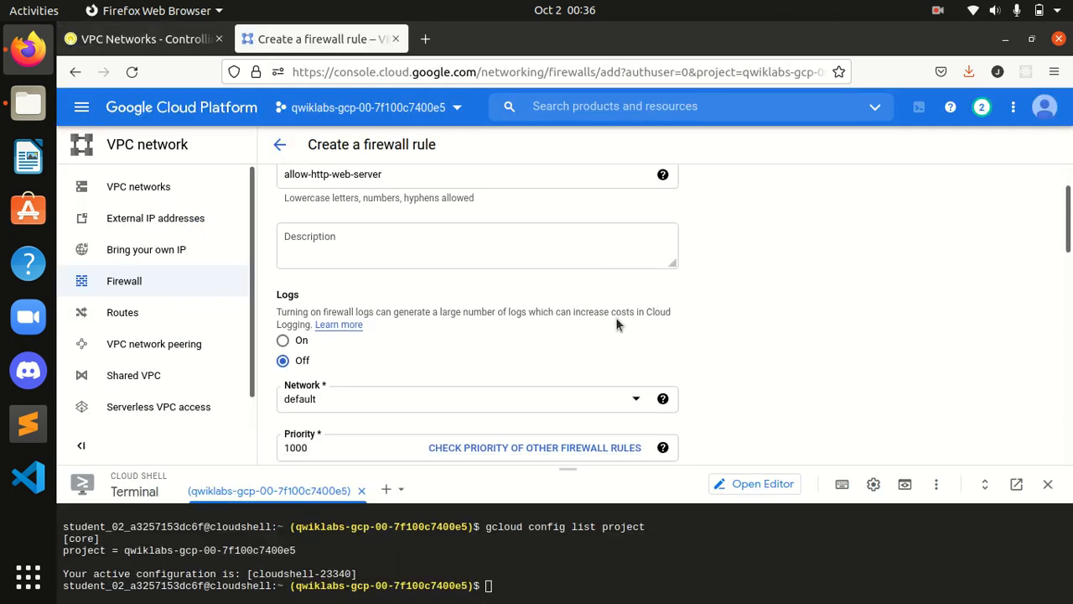
Step: Compare the firewall rule form against the lab's remaining rule values
scroll(615, 324, down, 2)
click(151, 40)
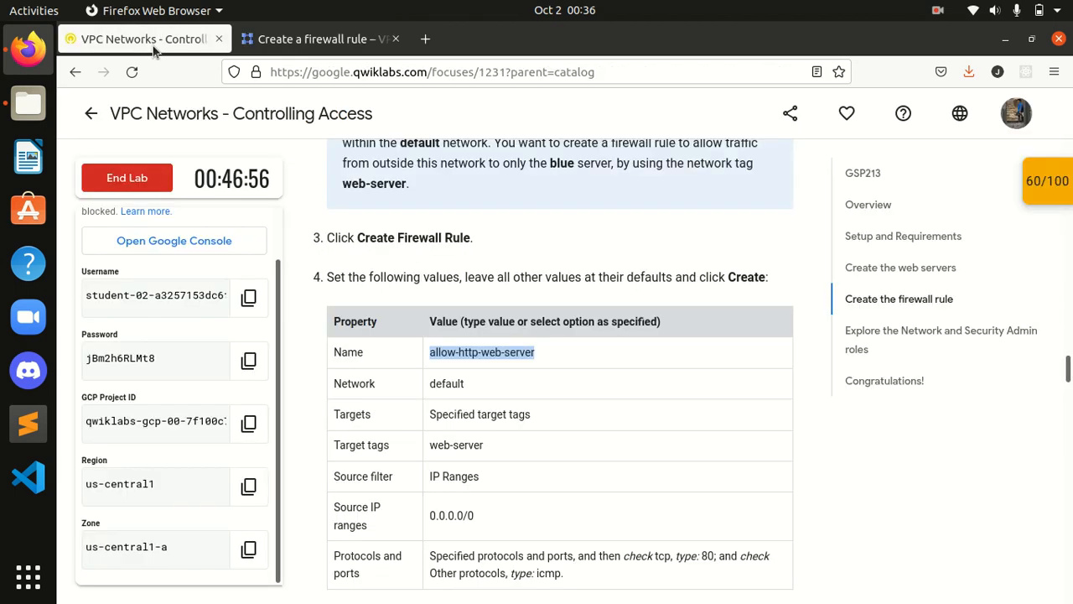
click(252, 39)
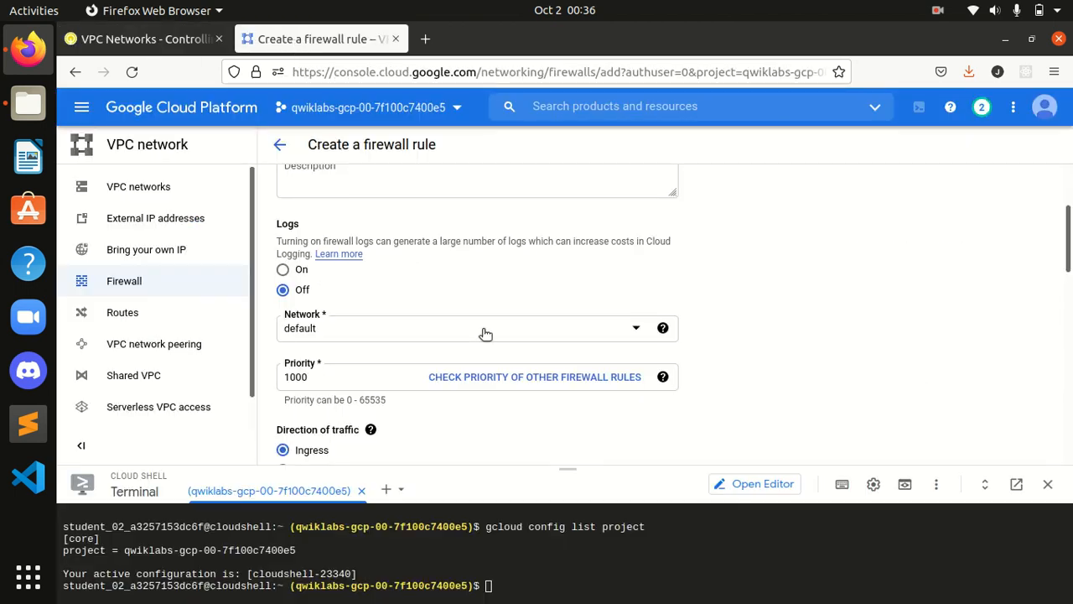
scroll(484, 302, down, 2)
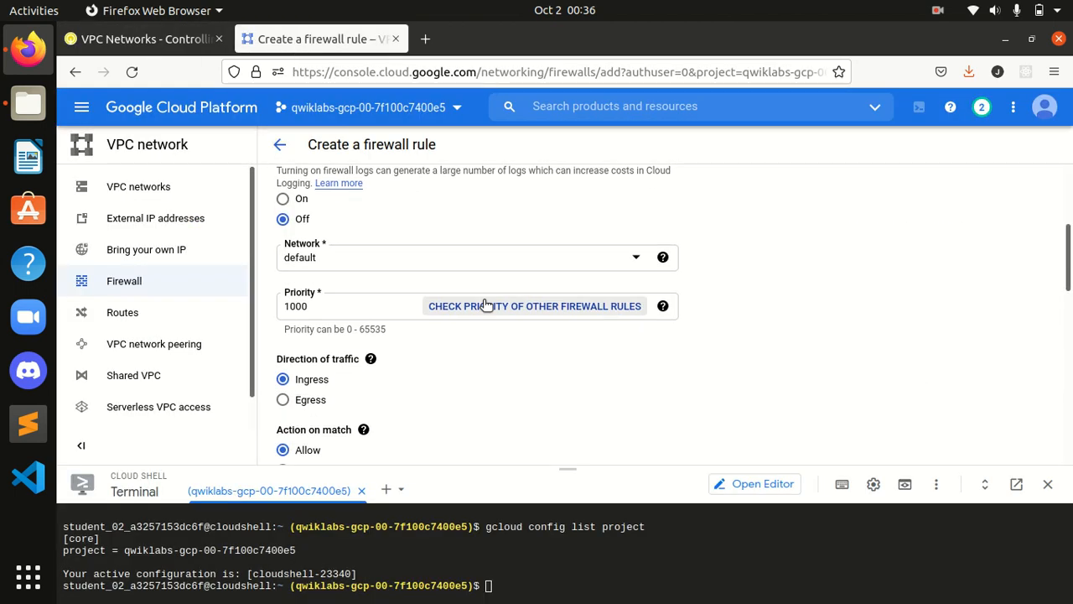
scroll(520, 335, down, 4)
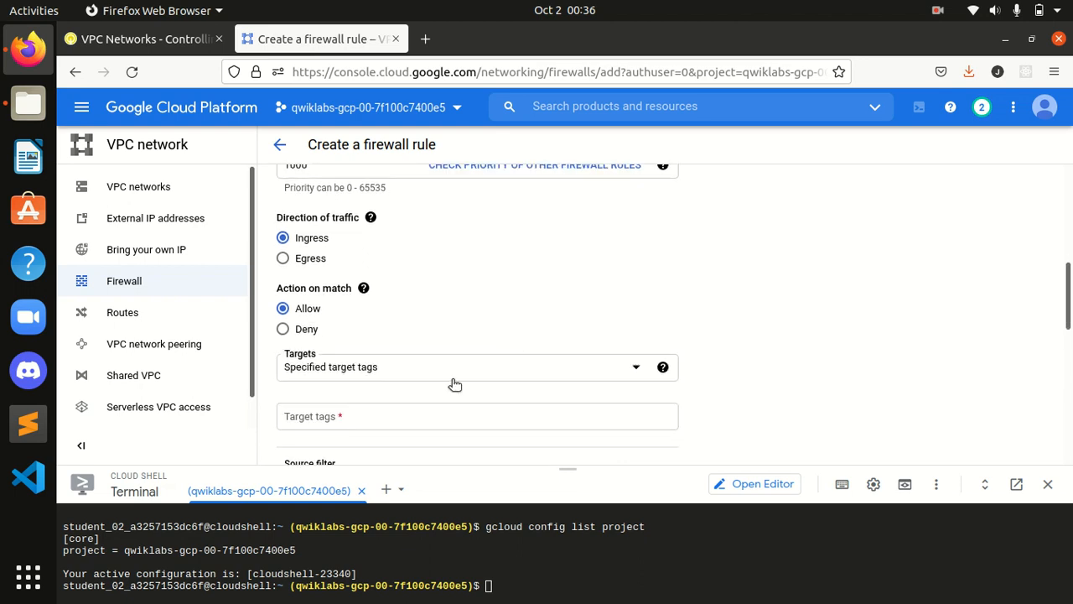
click(150, 39)
scroll(450, 367, down, 3)
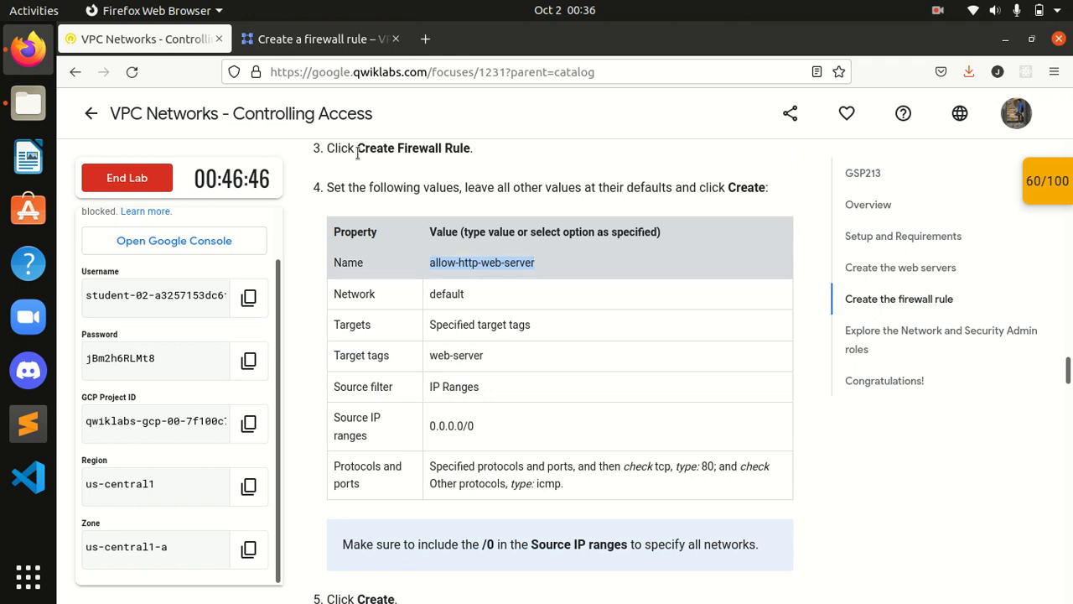
click(292, 42)
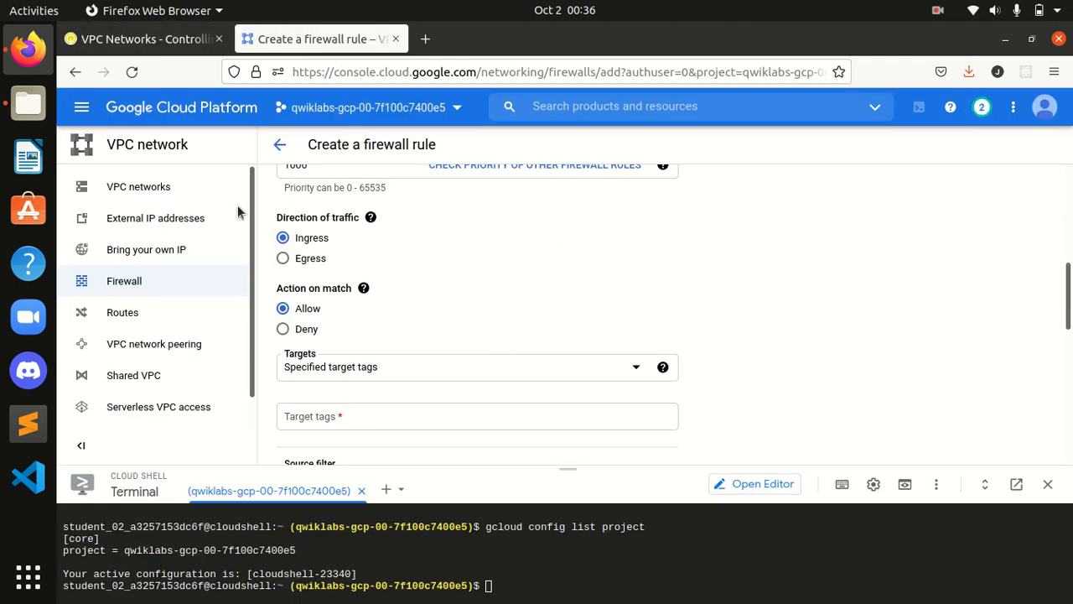
Step: Add web-server as the rule's target tag
click(157, 40)
drag(486, 355, 416, 354)
key(ctrl+c)
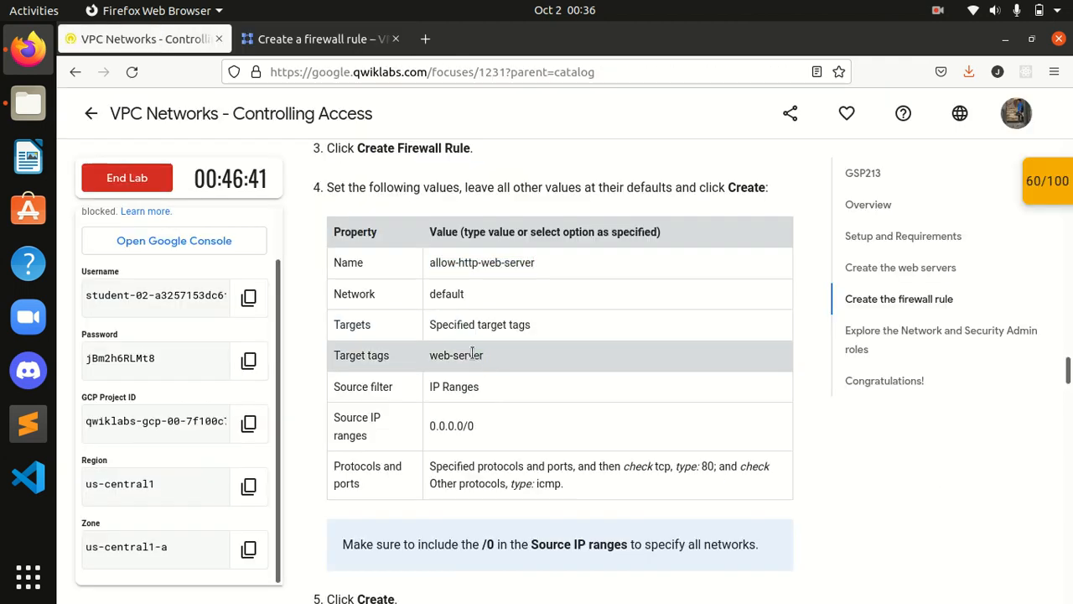
click(323, 39)
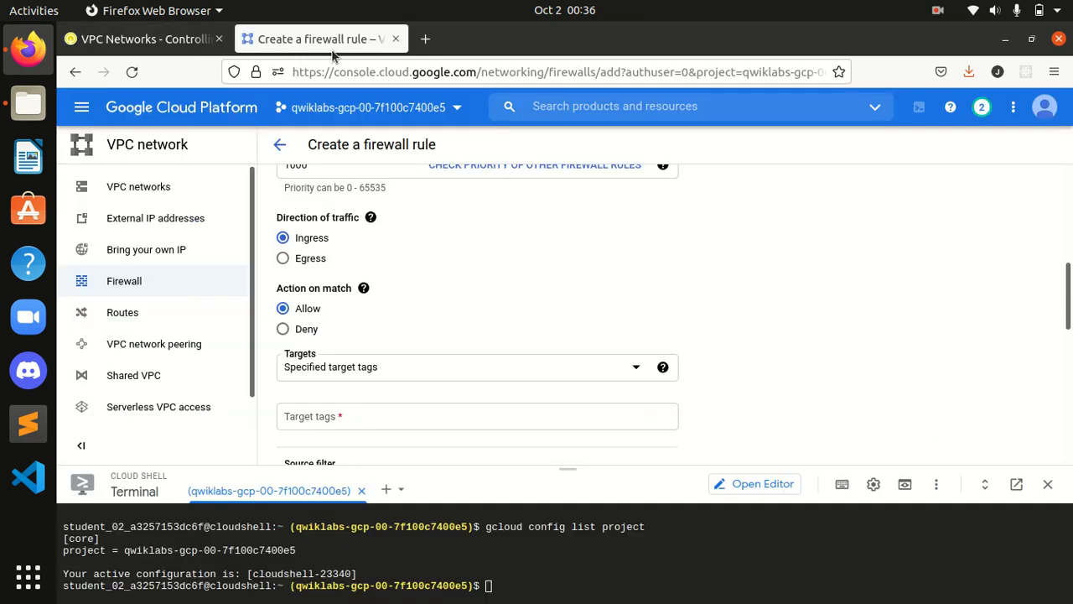
click(380, 423)
key(ctrl+v)
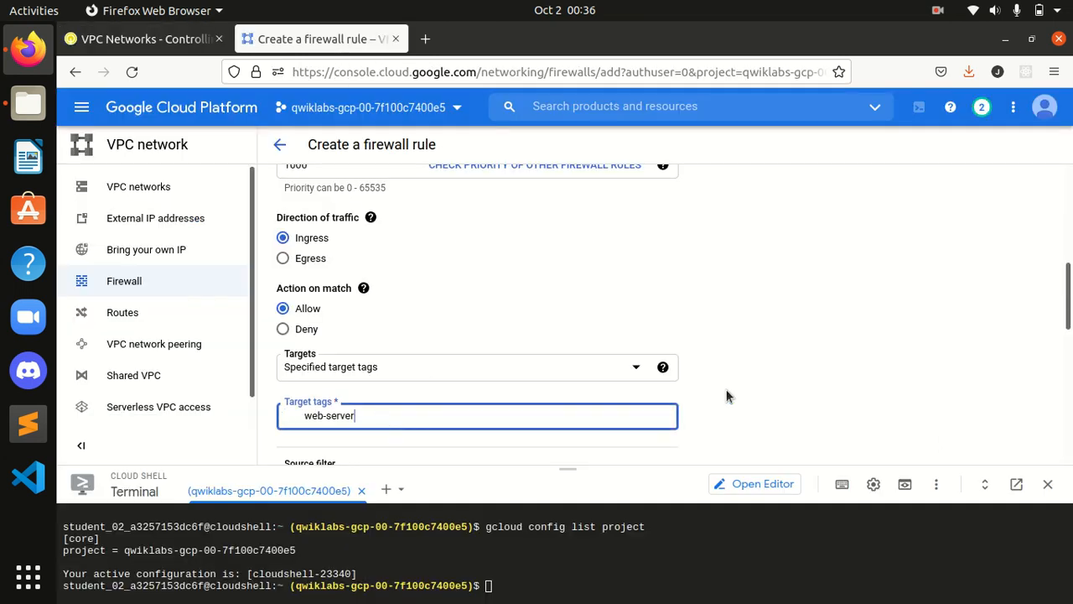
click(730, 387)
Step: Copy the 0.0.0.0/0 source range from the lab instructions
click(143, 40)
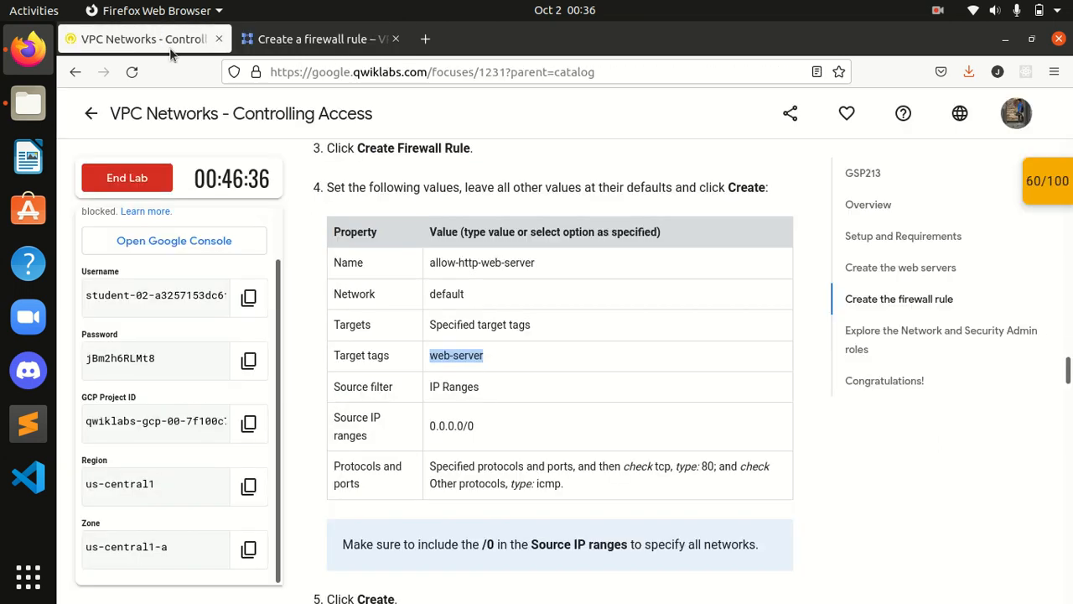
scroll(518, 332, down, 4)
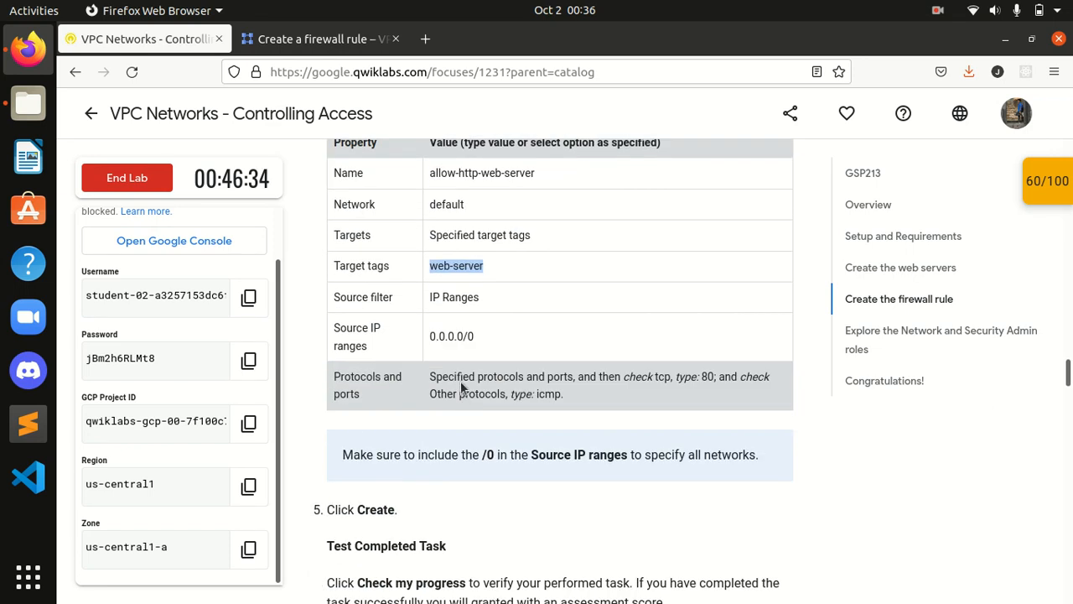
drag(488, 337, 425, 338)
key(ctrl+c)
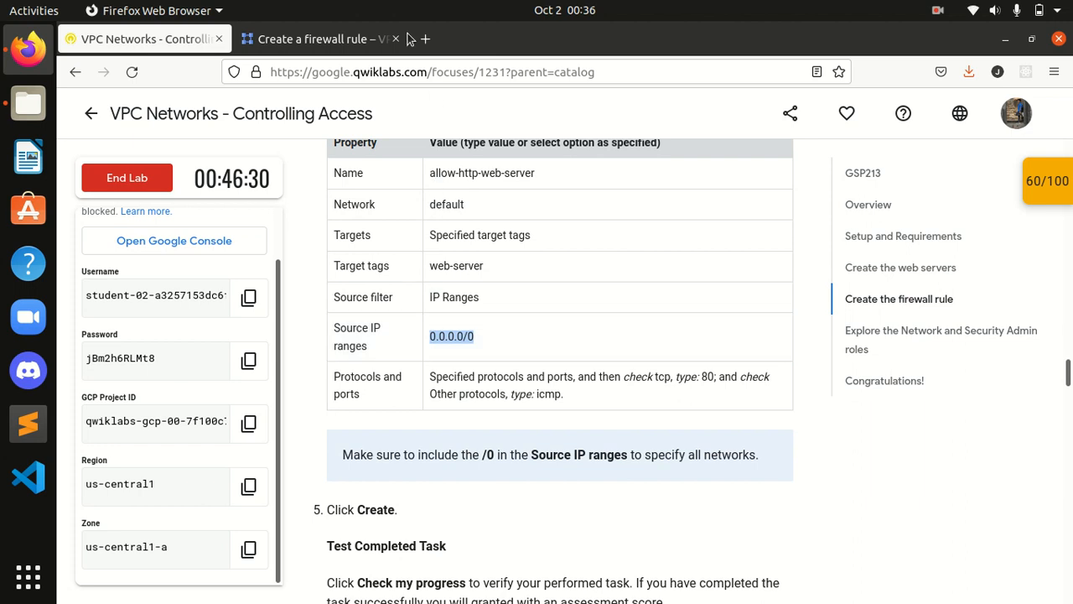
click(319, 39)
scroll(582, 376, down, 5)
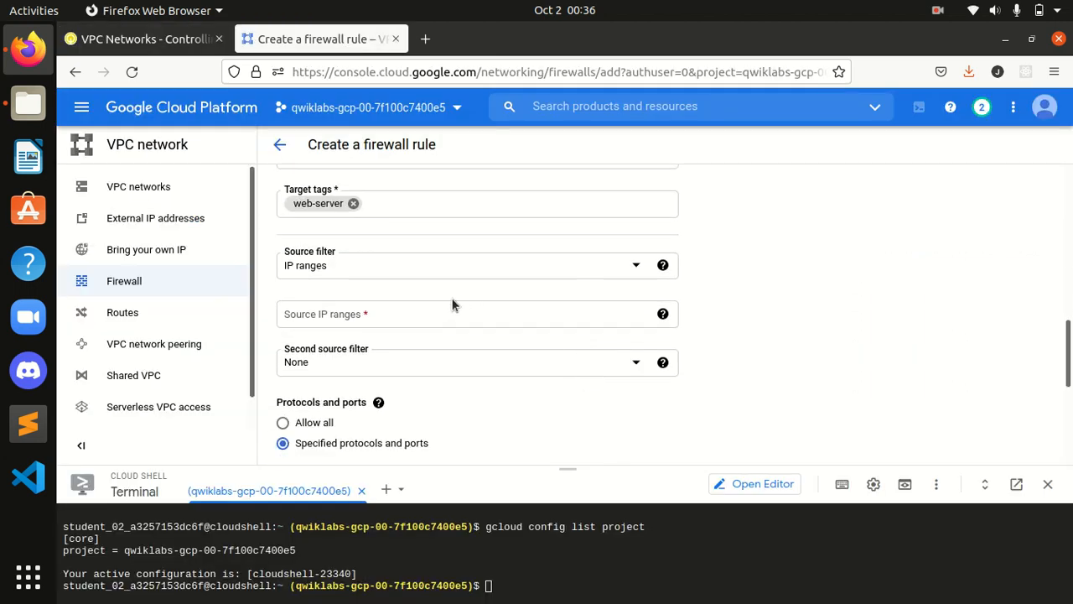
Step: Enter 0.0.0.0/0 as the rule's source IP range
click(428, 317)
key(ctrl+v)
click(713, 283)
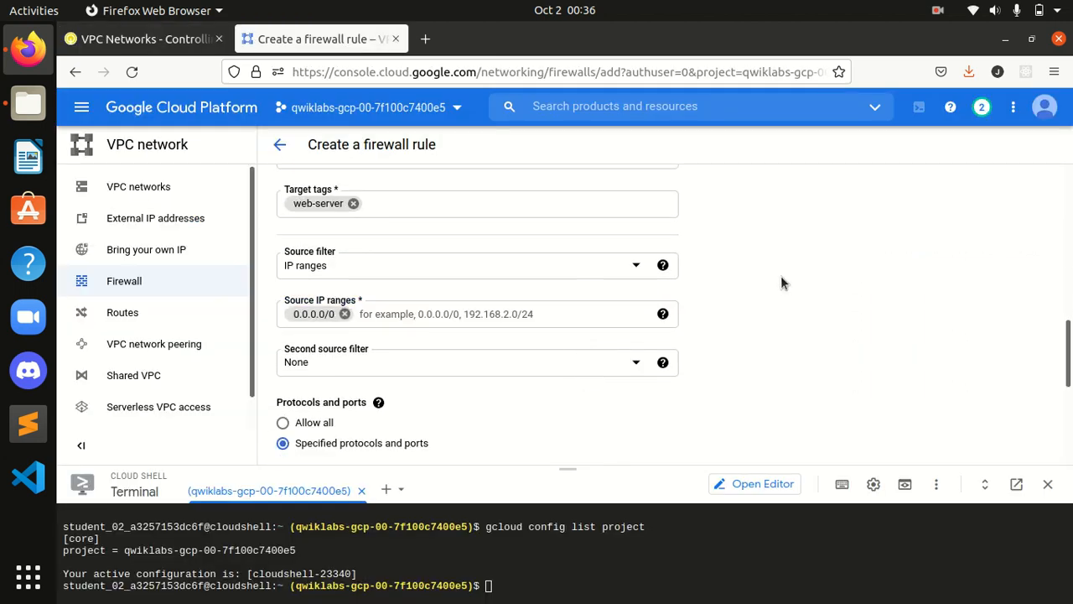
click(139, 39)
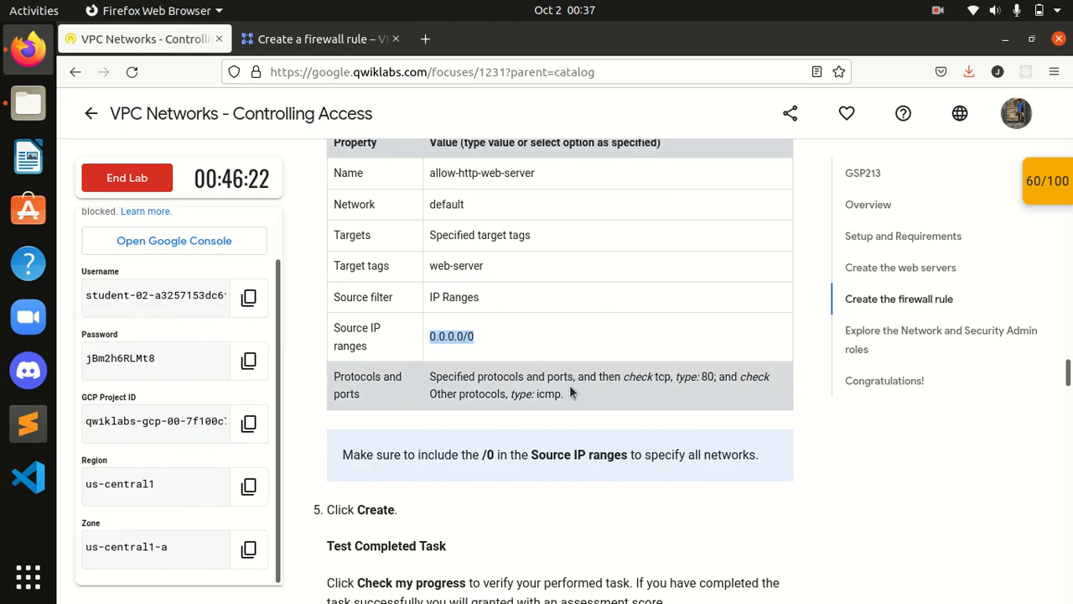
click(315, 39)
scroll(674, 326, down, 3)
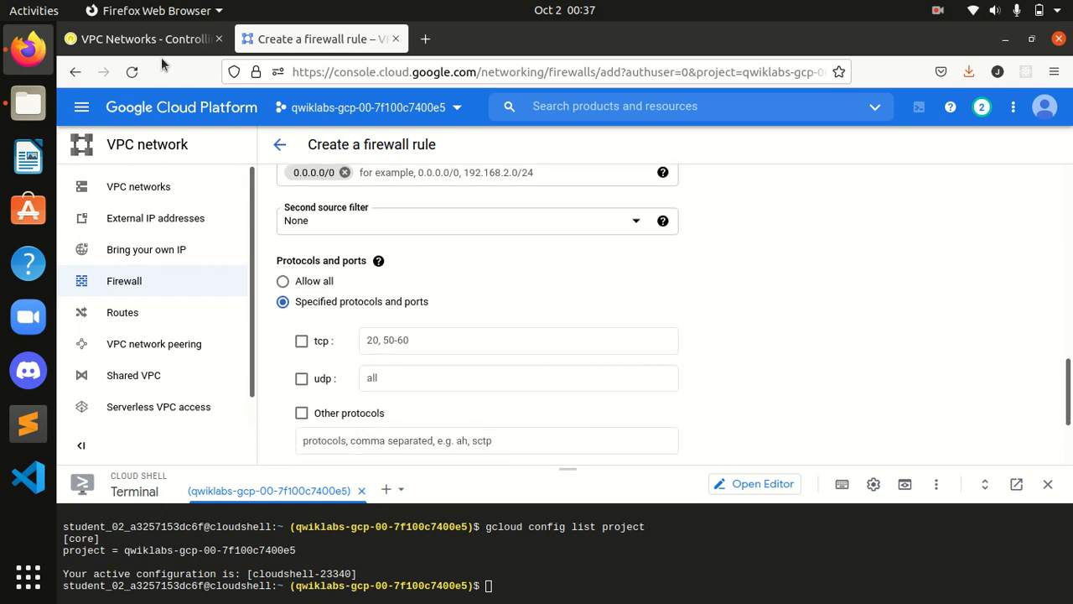
Step: Allow tcp port 80 and the icmp protocol in the rule
click(154, 43)
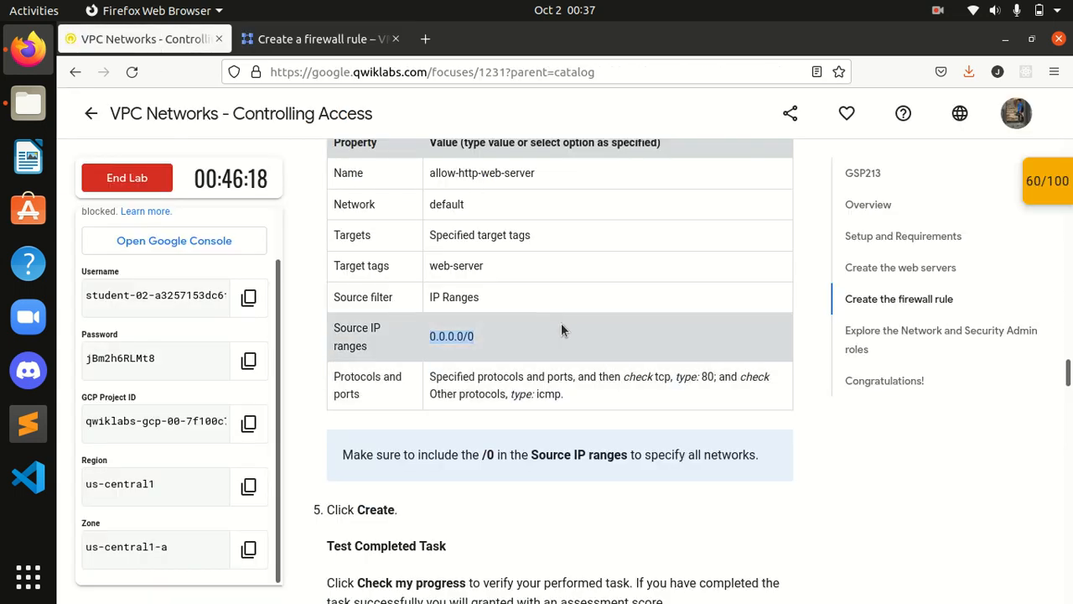
click(355, 46)
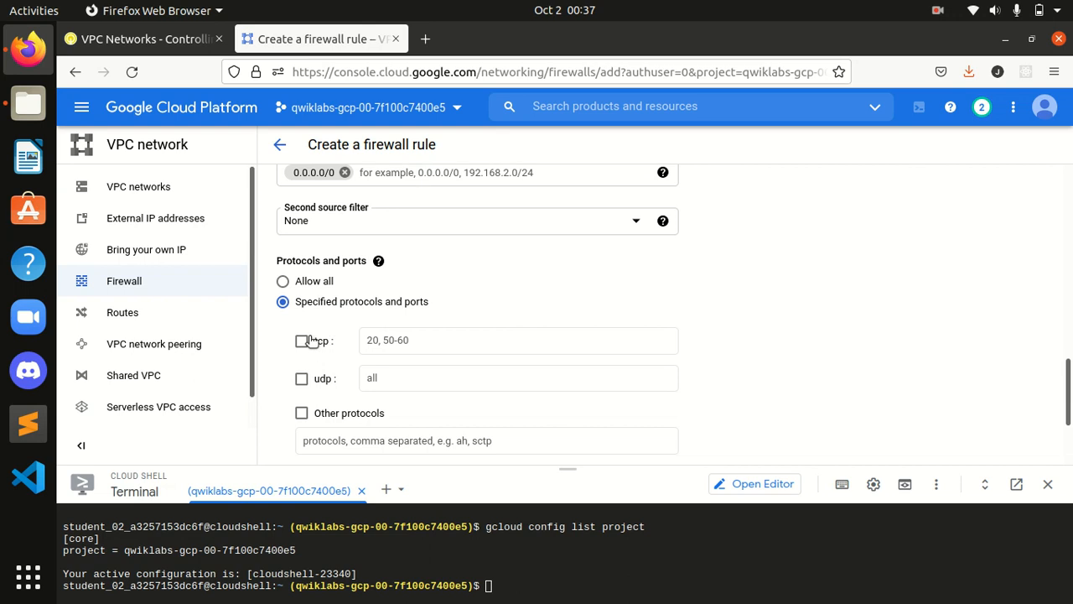
click(301, 341)
click(147, 40)
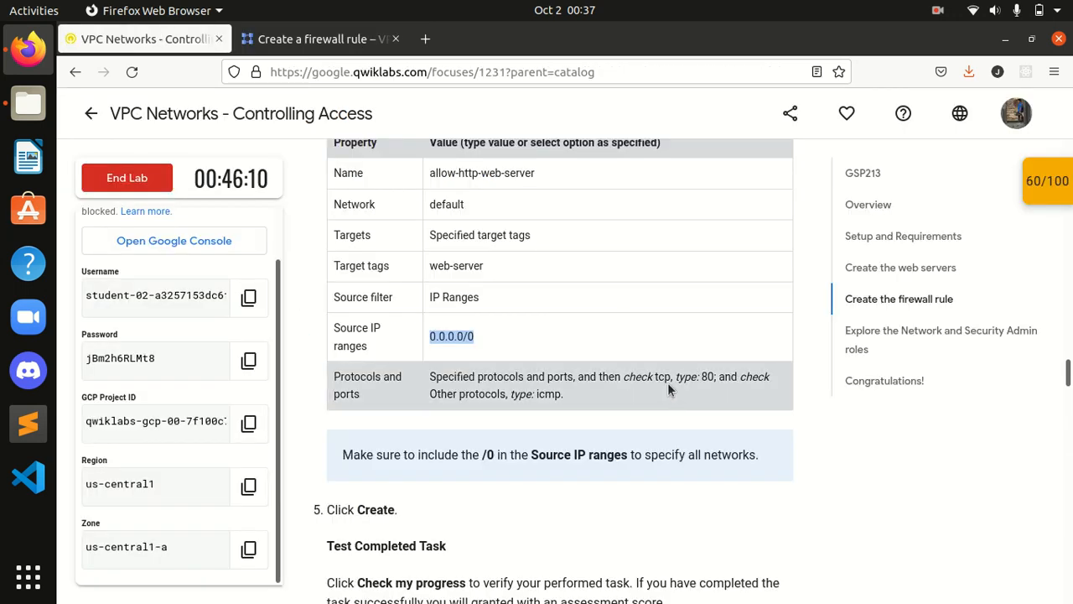
click(321, 38)
click(431, 342)
text(8)
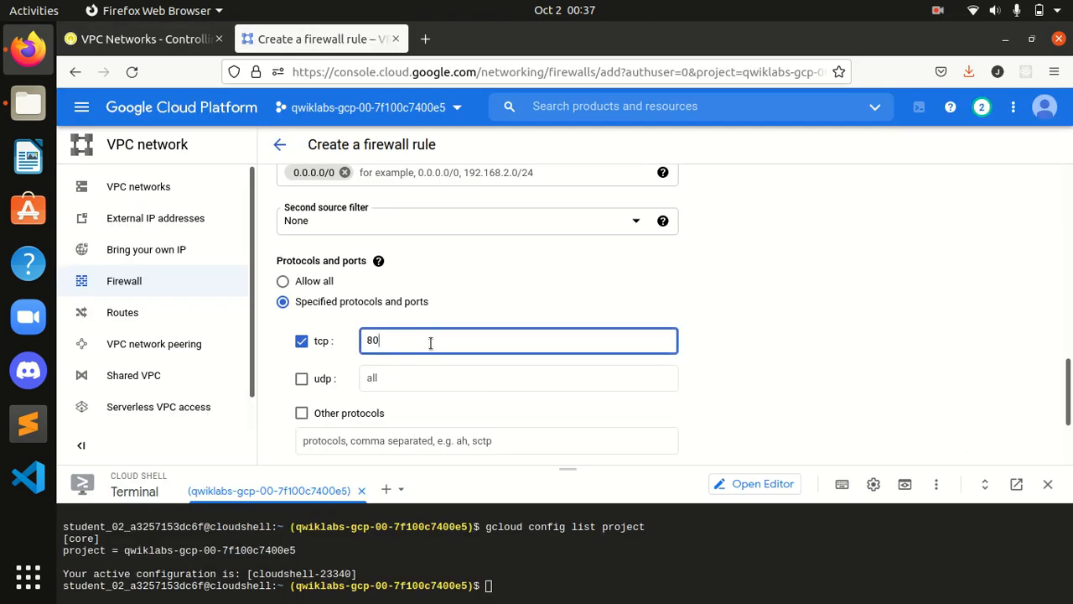
text(0)
click(302, 413)
click(333, 445)
text(i)
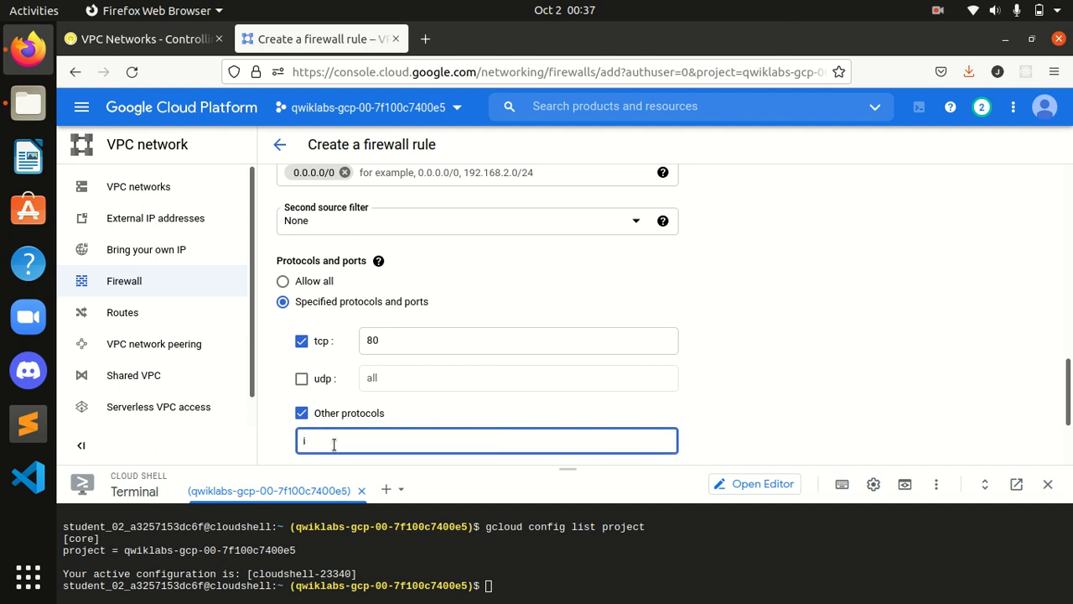
text(cmp)
Step: Review the settings and create the allow-http-web-server firewall rule
click(142, 39)
scroll(478, 384, down, 2)
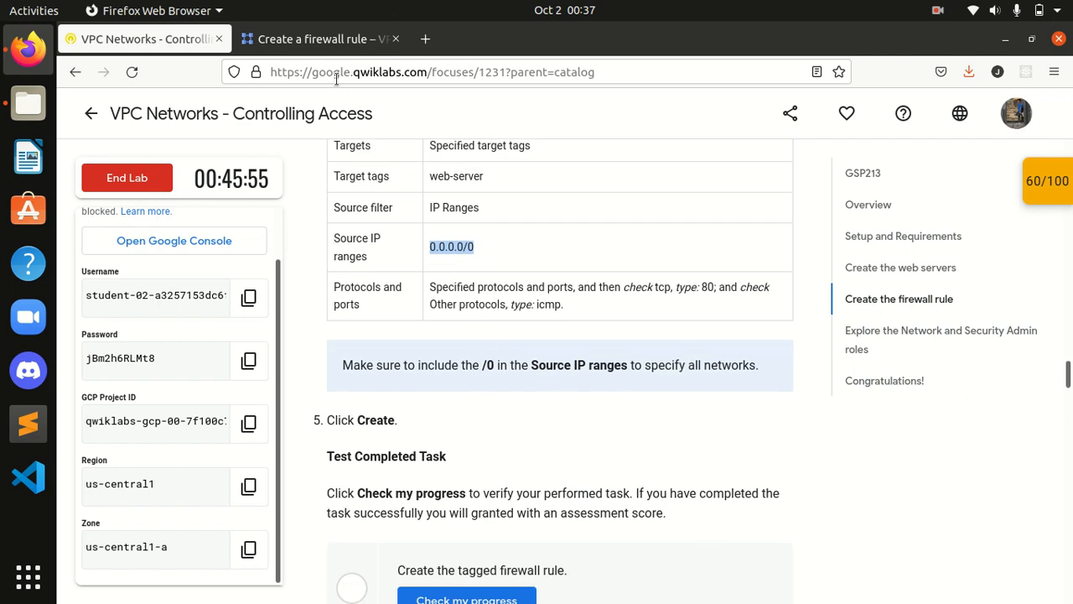
click(323, 38)
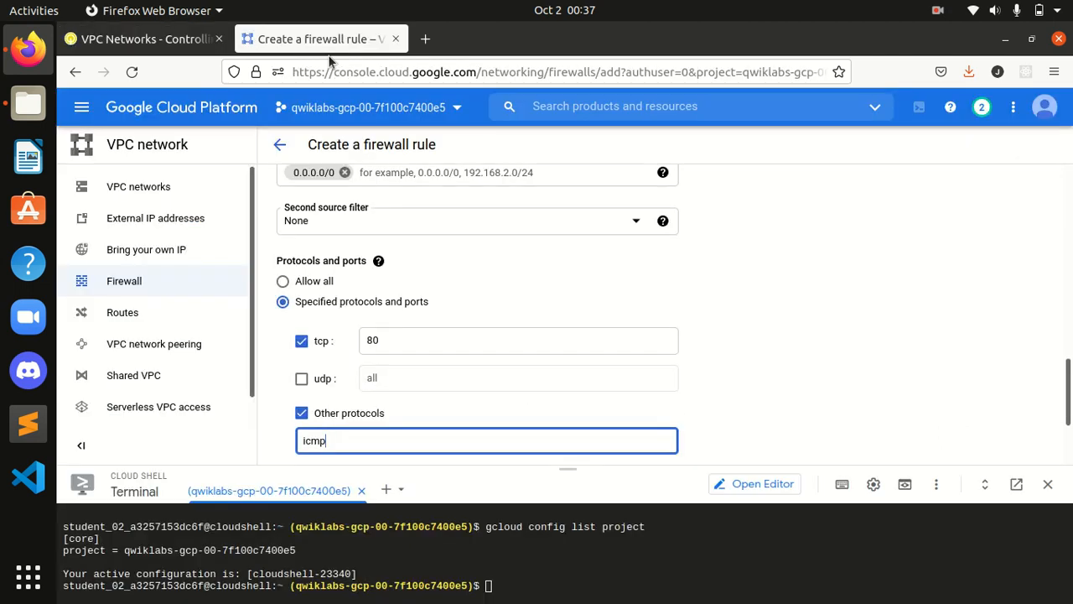
click(370, 338)
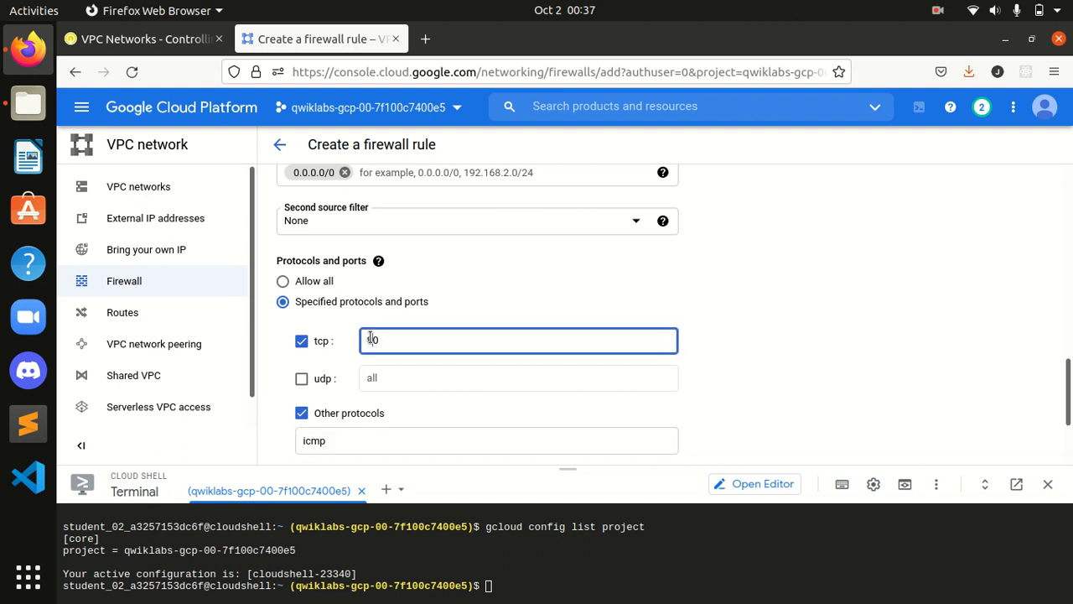
click(368, 349)
scroll(358, 351, up, 1)
scroll(359, 351, down, 1)
scroll(377, 351, down, 3)
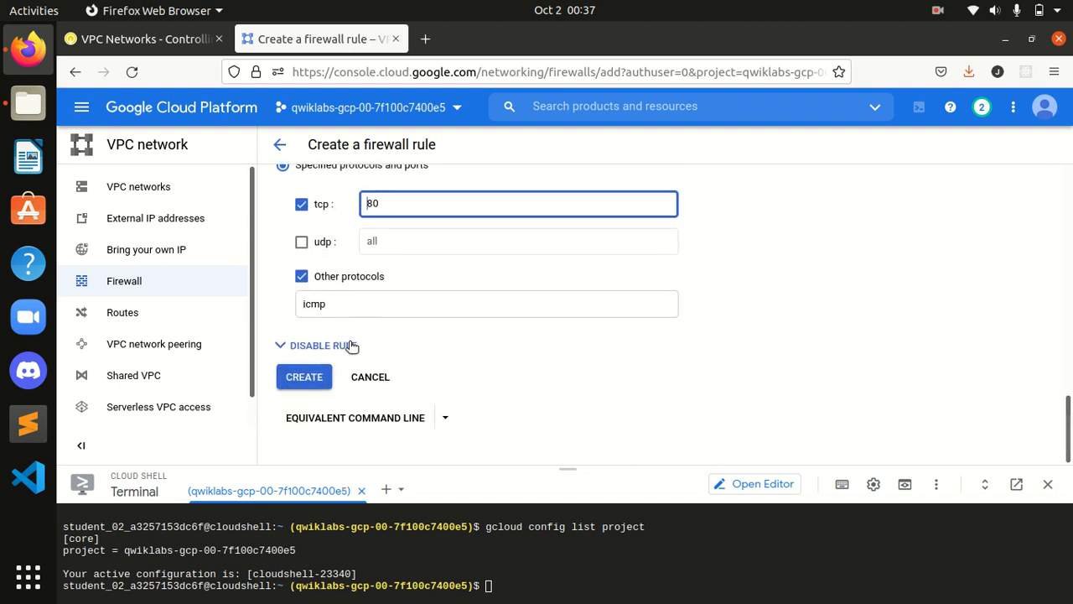
click(137, 39)
scroll(452, 329, down, 2)
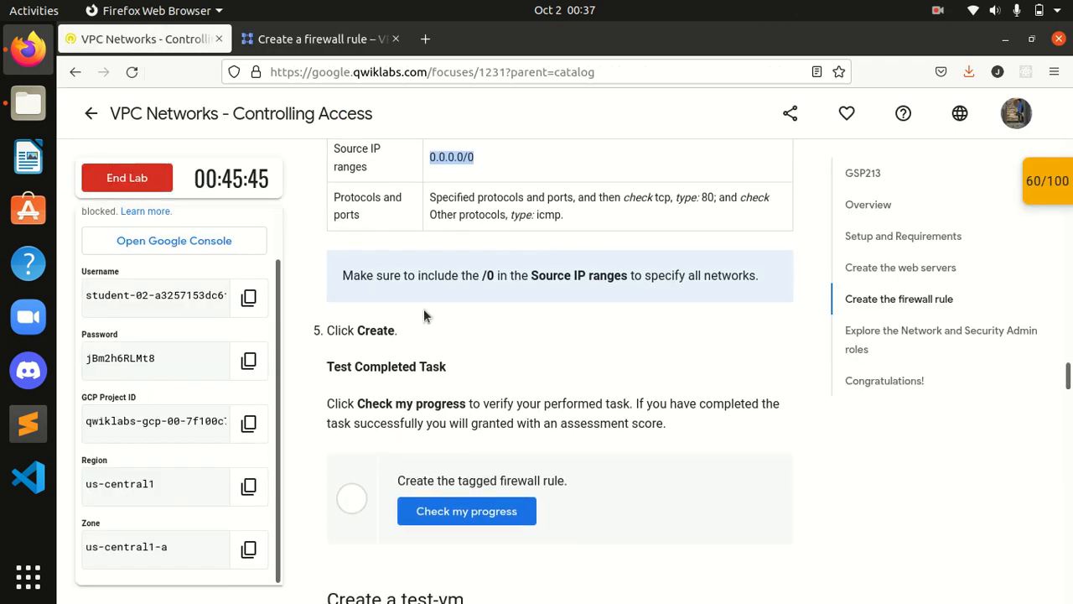
click(276, 38)
click(302, 375)
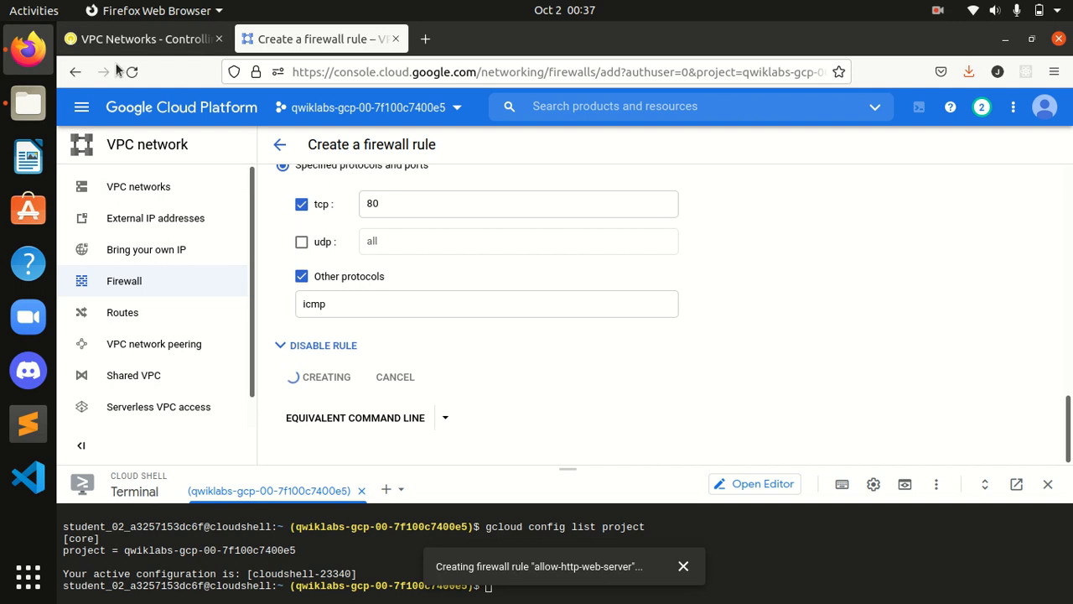
Step: Run Check my progress on the tagged firewall rule task in the lab
click(142, 42)
scroll(533, 435, down, 3)
click(455, 331)
Step: Review the lab checkpoints and scores list, then go back to the Firewall rules table
click(1048, 186)
scroll(955, 286, down, 3)
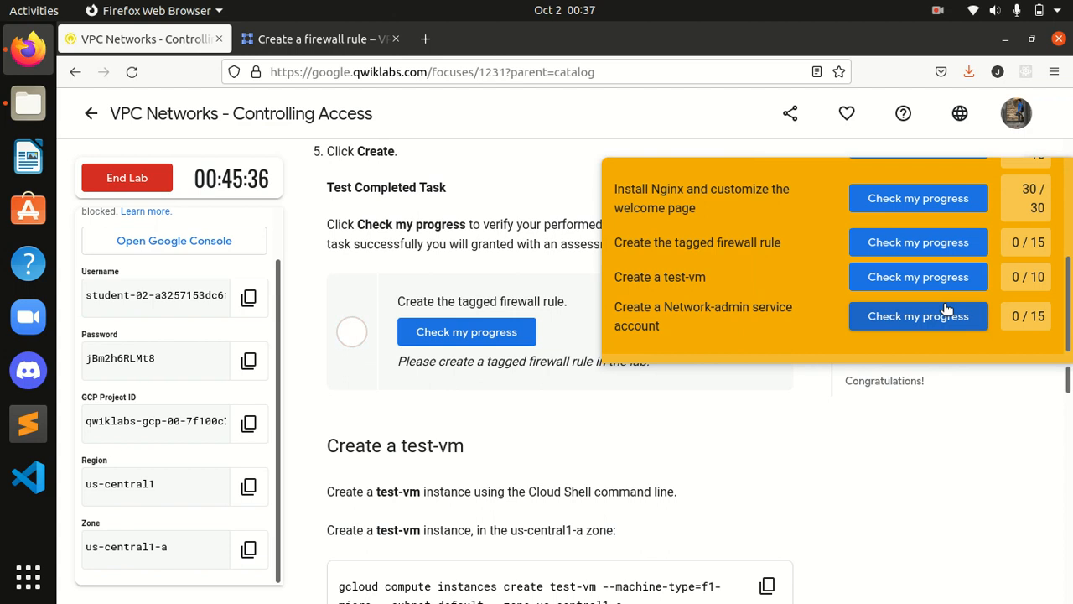
scroll(946, 310, up, 3)
click(1030, 188)
click(318, 39)
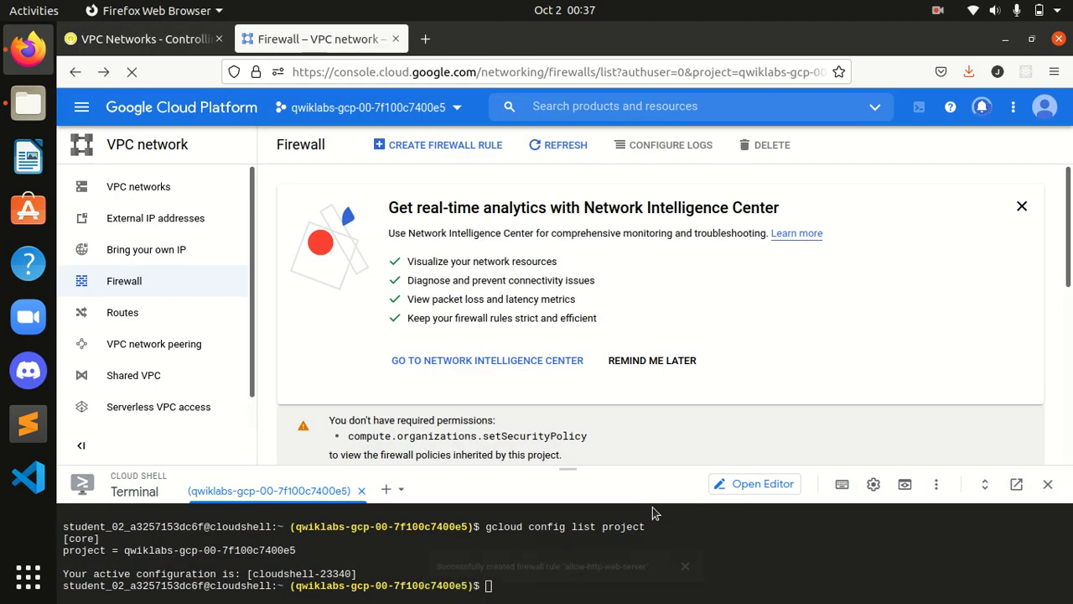
scroll(738, 430, down, 5)
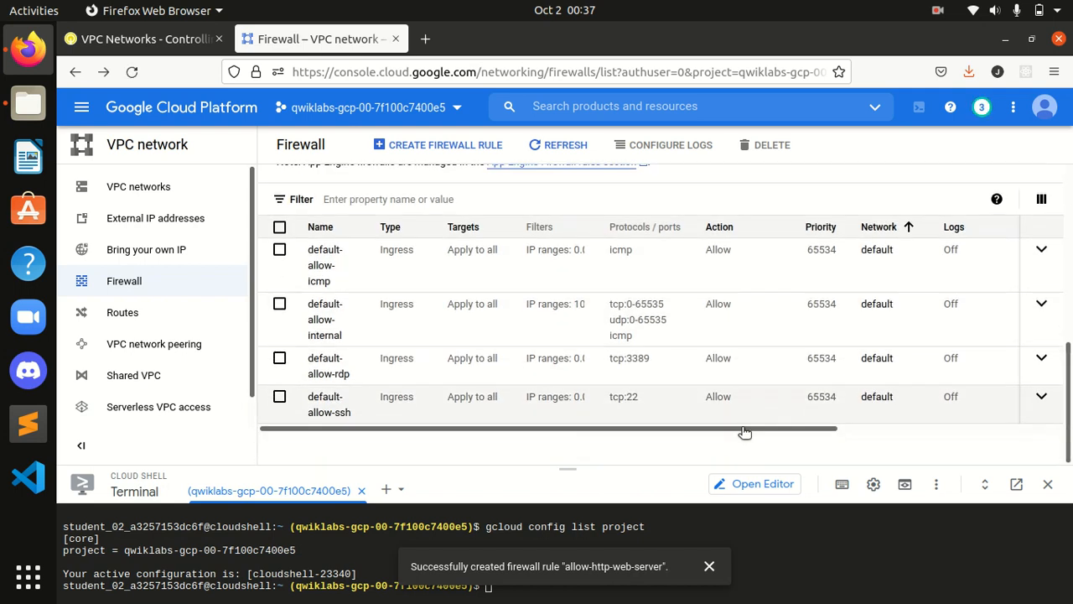
Step: Verify the tagged firewall rule checkpoint, bringing the lab score to 75/100
click(84, 42)
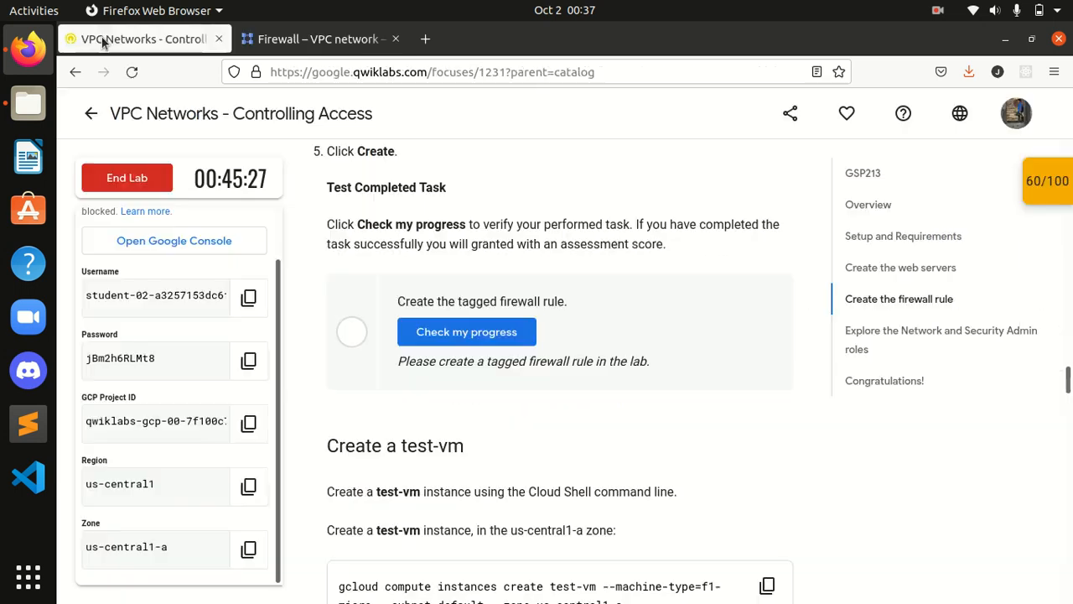
click(490, 330)
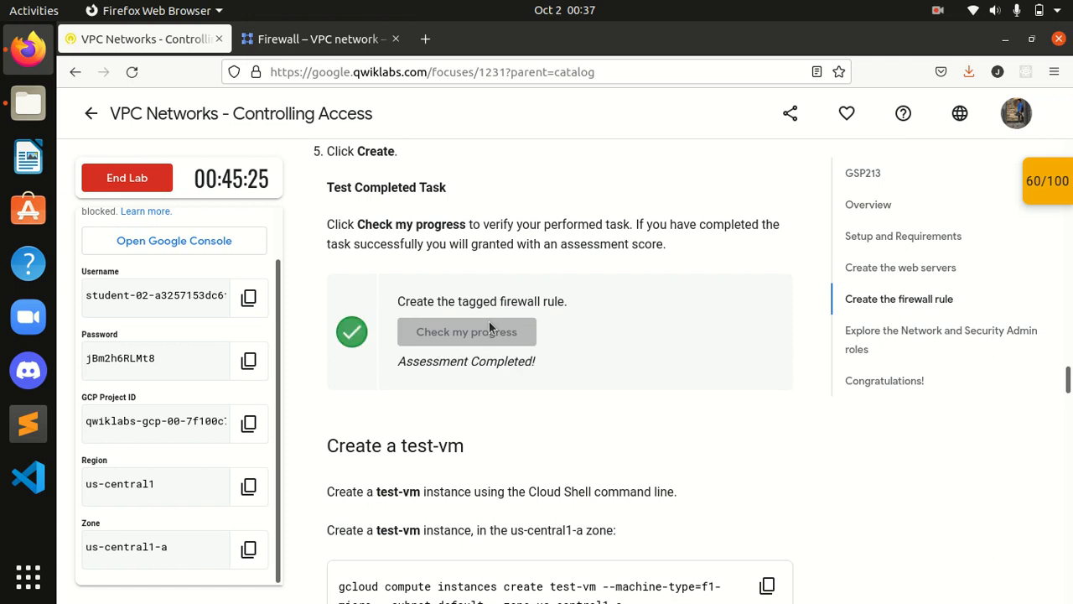
scroll(489, 321, down, 3)
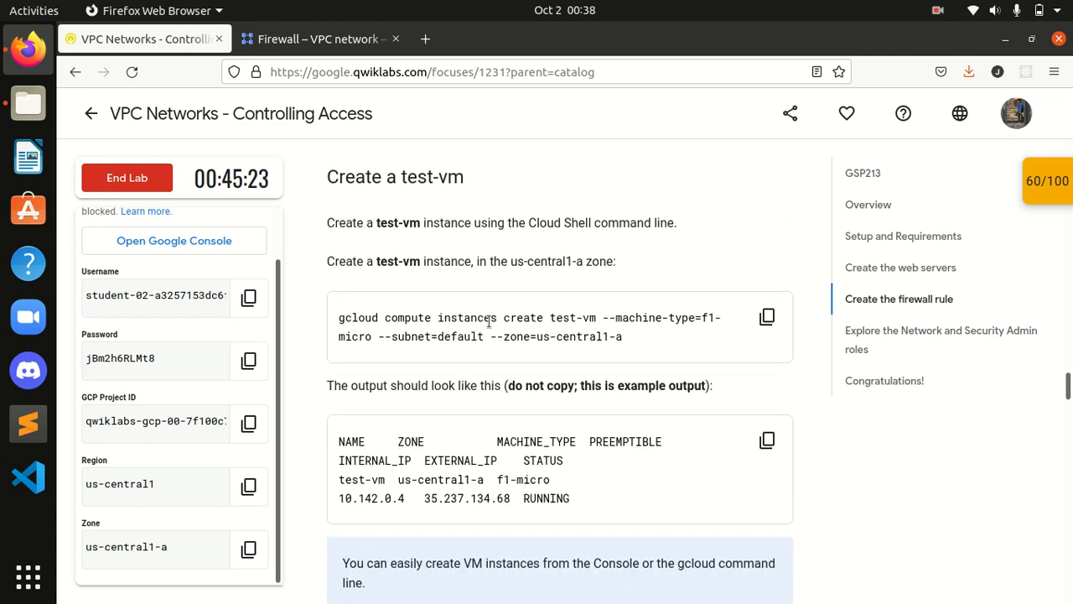
Step: Copy the gcloud command for creating test-vm from the Create a test-vm section
scroll(571, 216, down, 1)
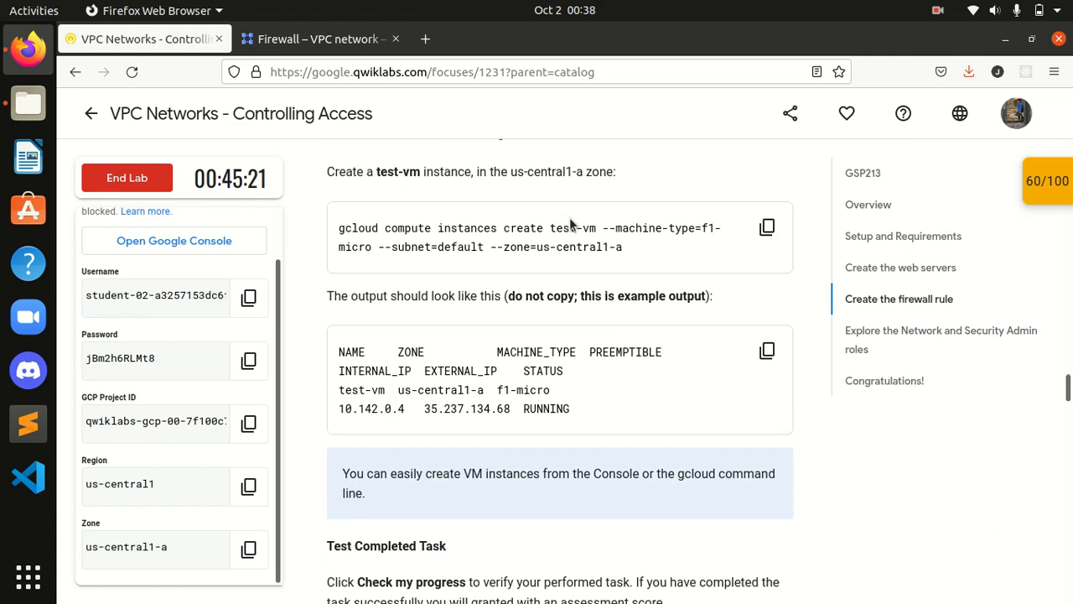
scroll(569, 217, up, 1)
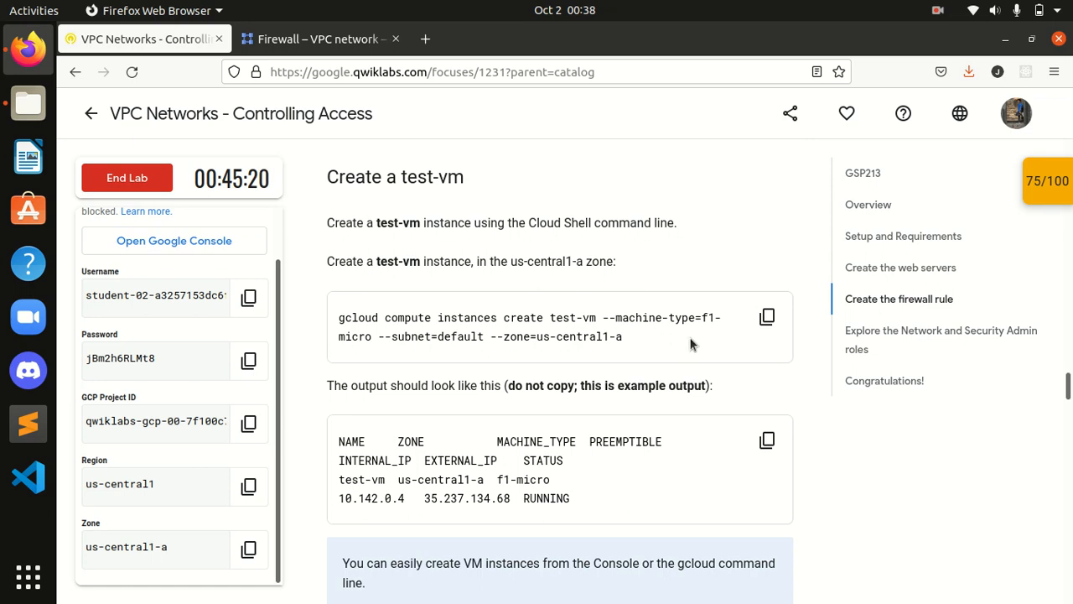
click(767, 319)
click(318, 39)
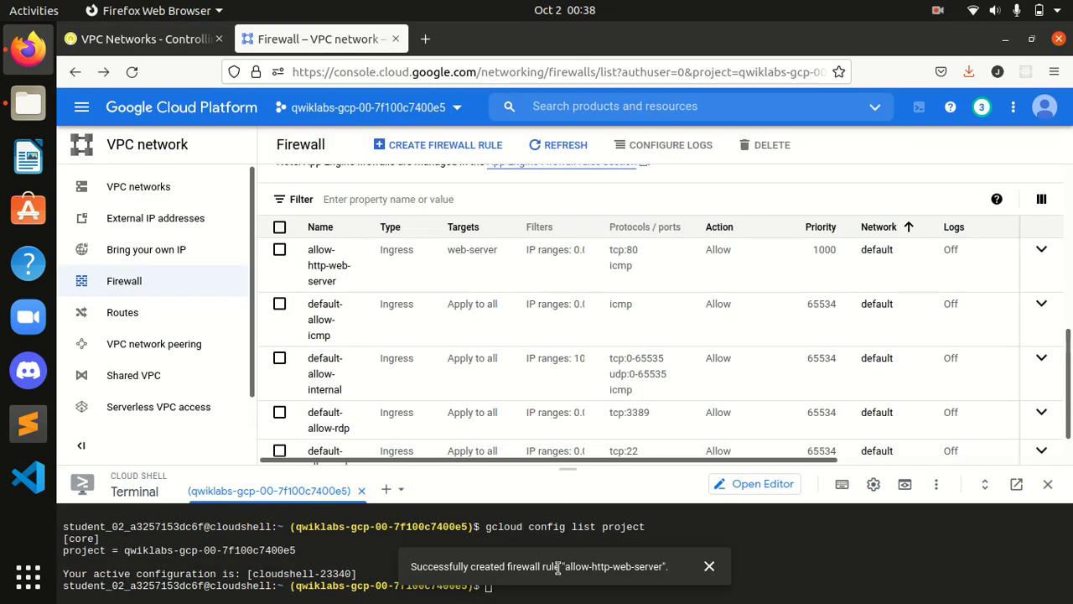
Step: Run the copied gcloud command in an enlarged Cloud Shell to create test-vm
click(709, 566)
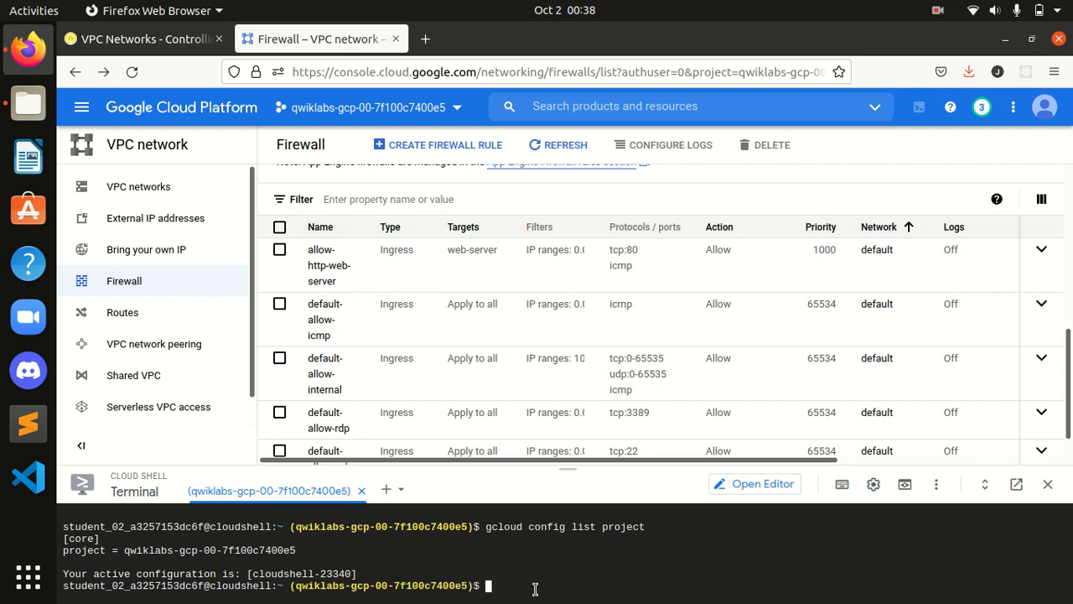
drag(567, 467, 545, 437)
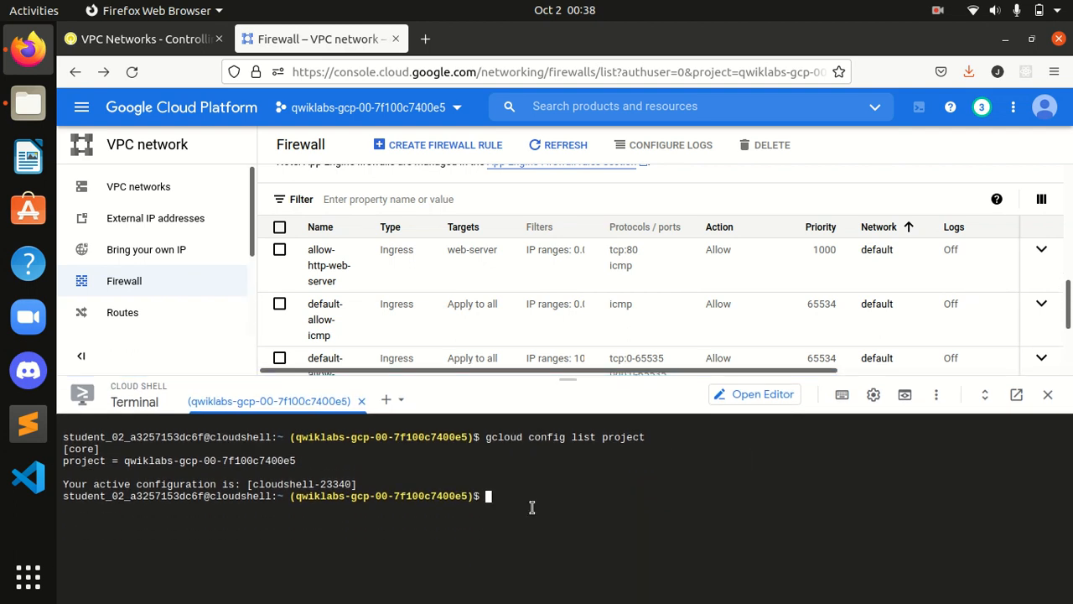
key(ctrl+v)
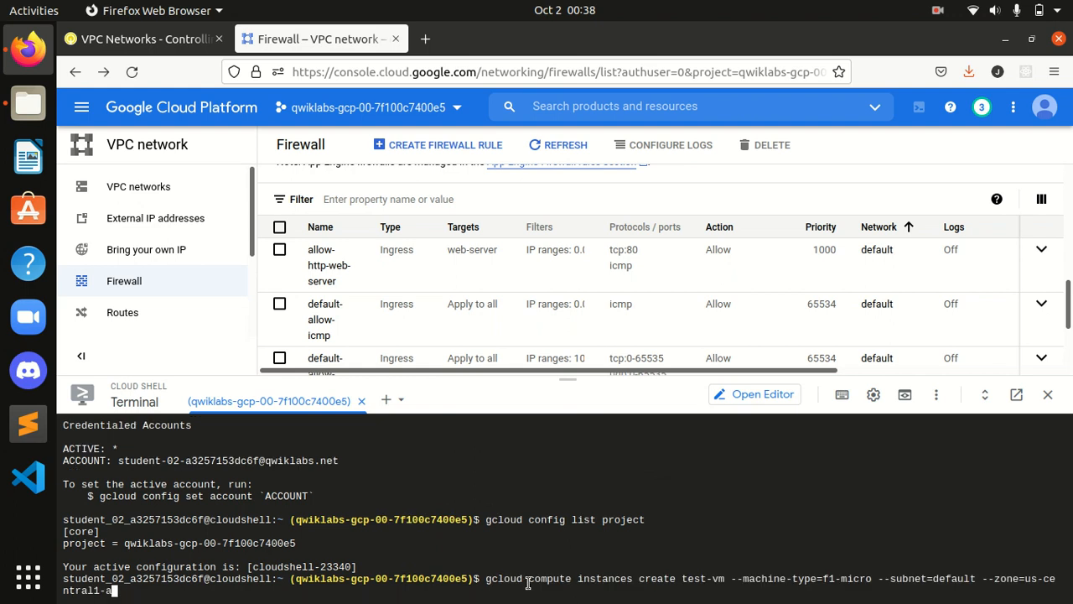
key(Return)
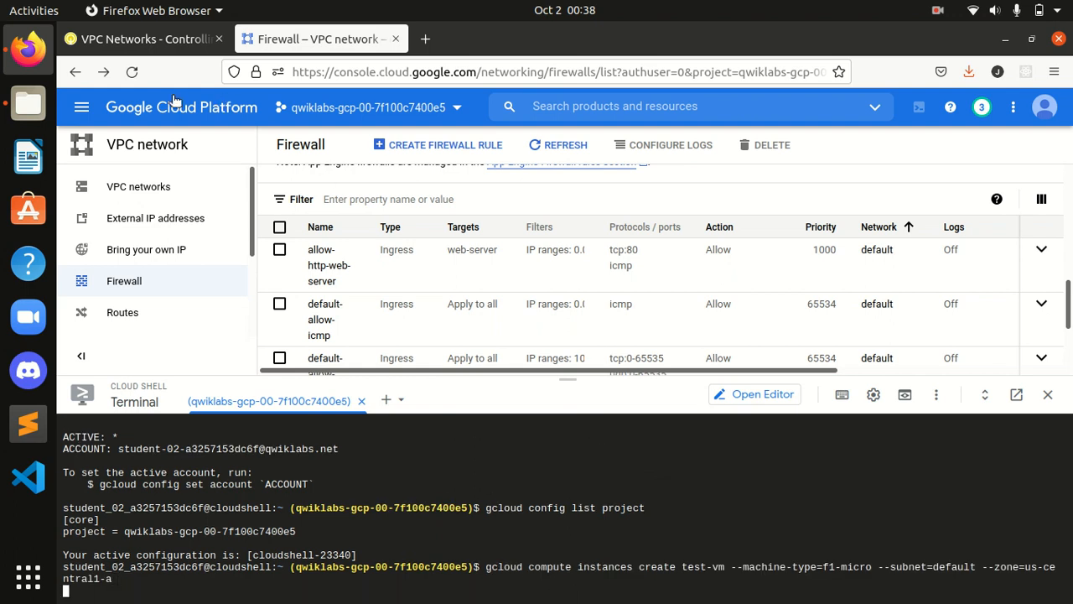
Step: Compare the Cloud Shell result with the lab's example output for test-vm (f1-micro, us-central1-a, RUNNING)
click(121, 49)
scroll(541, 322, down, 5)
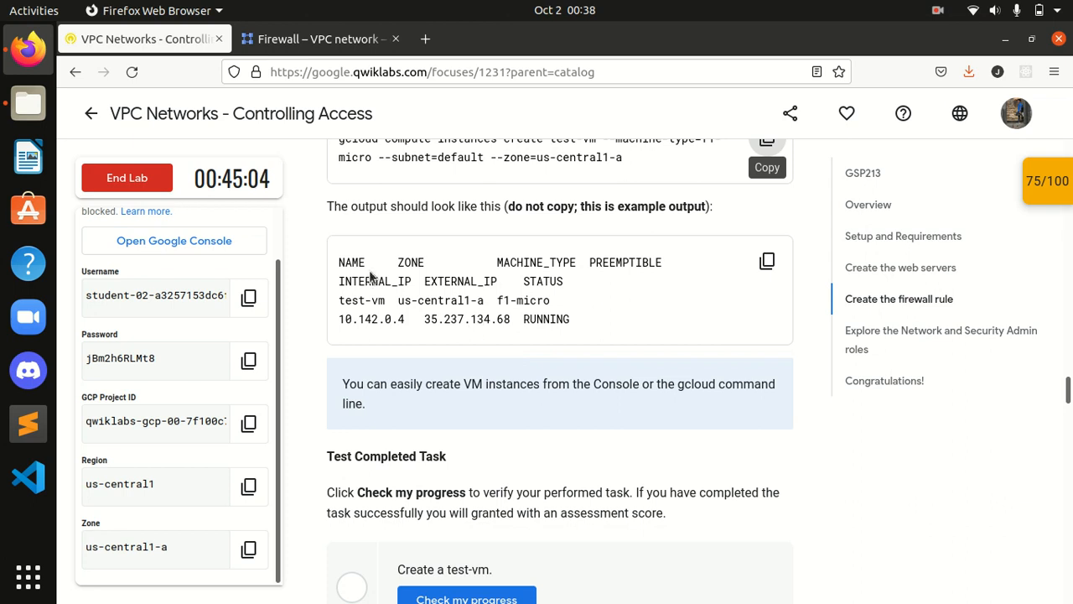
drag(334, 263, 579, 335)
click(567, 345)
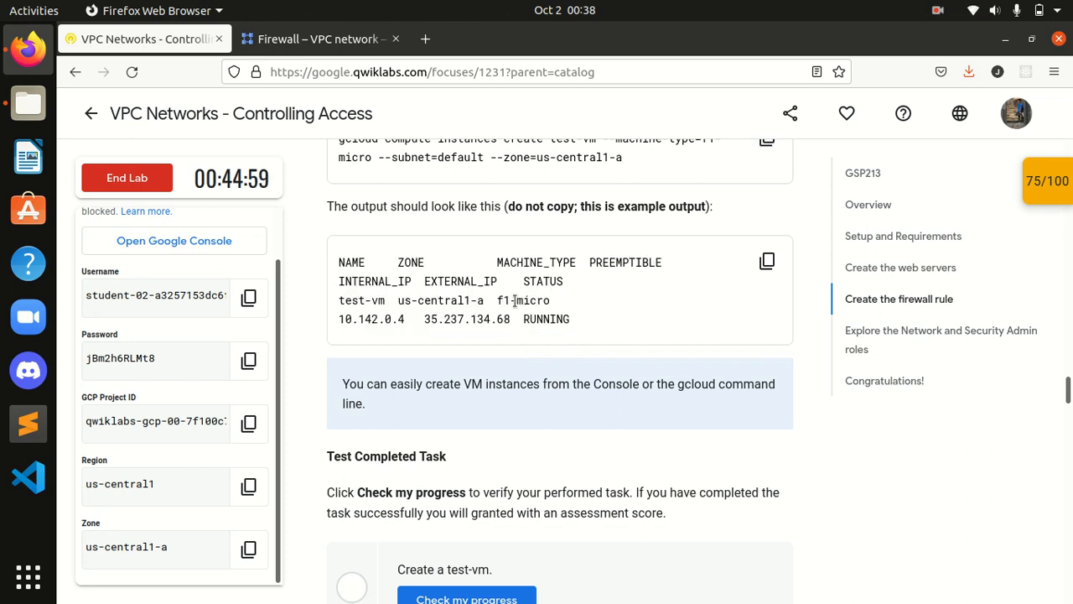
click(302, 39)
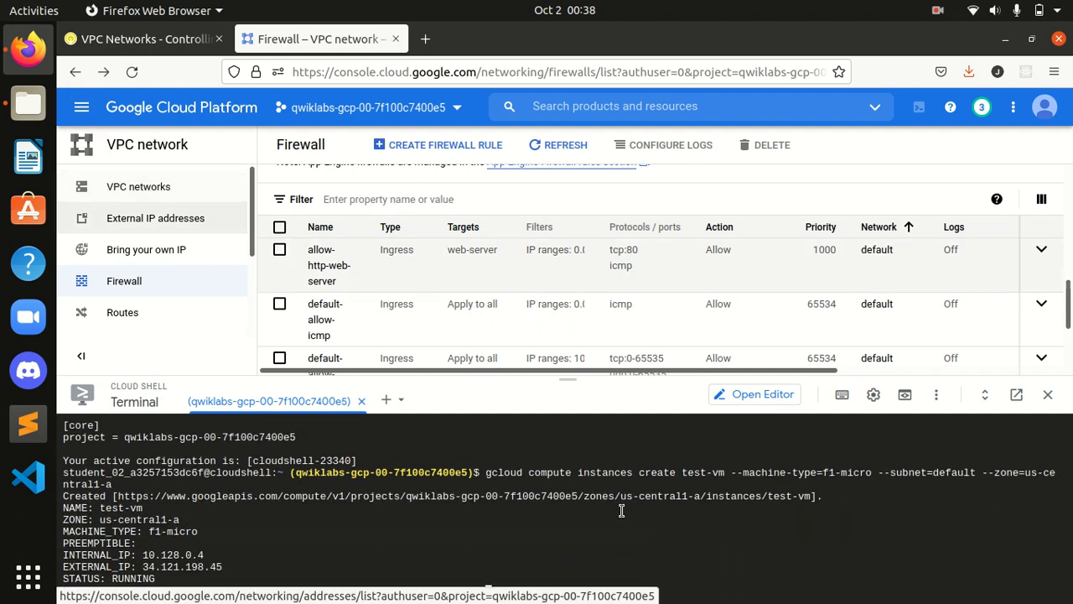
Step: Verify the Create a test-vm task, raising the lab score to 85/100
click(152, 40)
scroll(543, 527, down, 1)
scroll(474, 434, down, 1)
click(472, 425)
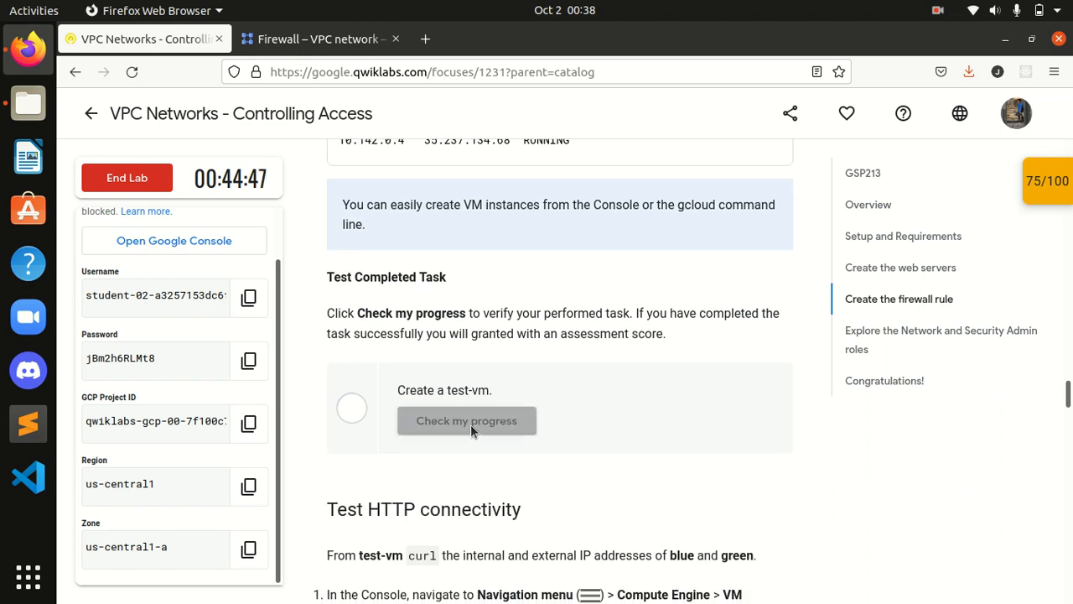
Step: Read through the lab's Test HTTP connectivity steps
scroll(470, 425, down, 1)
scroll(470, 427, down, 2)
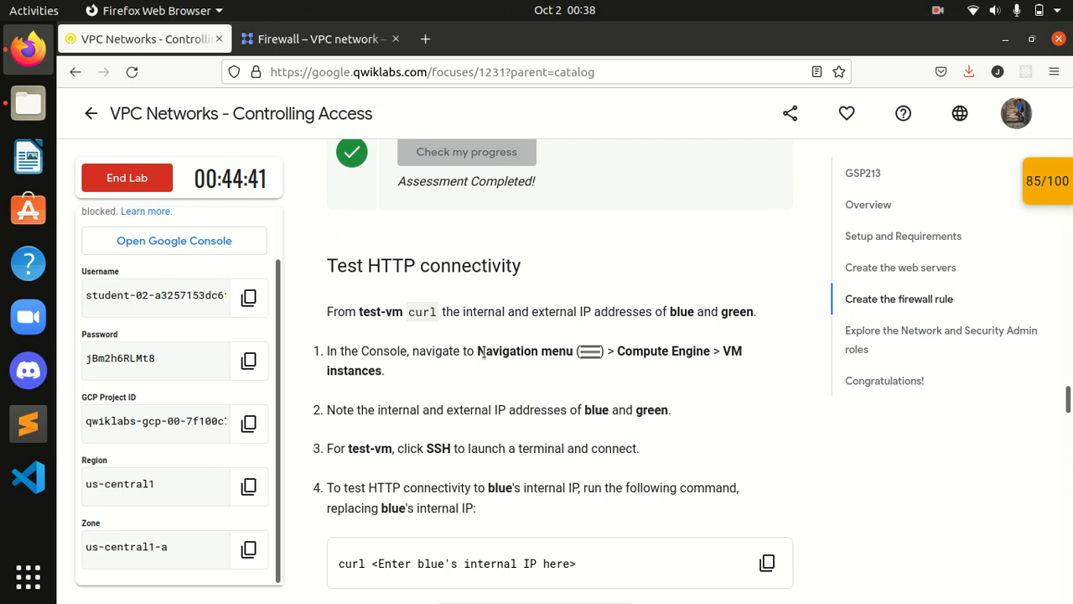
scroll(699, 342, down, 1)
scroll(696, 342, up, 4)
scroll(695, 345, up, 5)
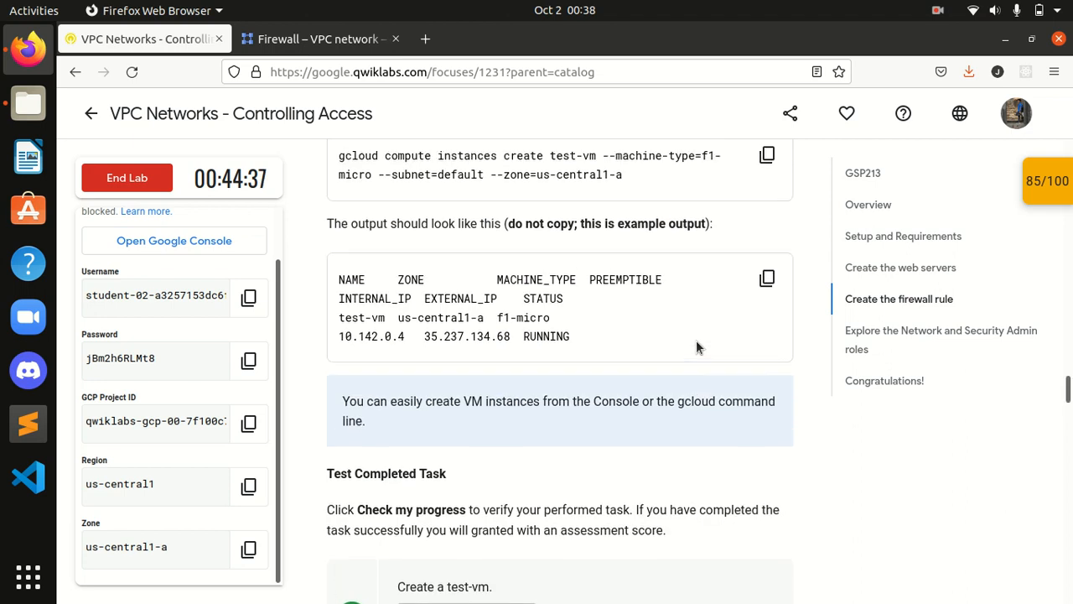
scroll(696, 347, down, 1)
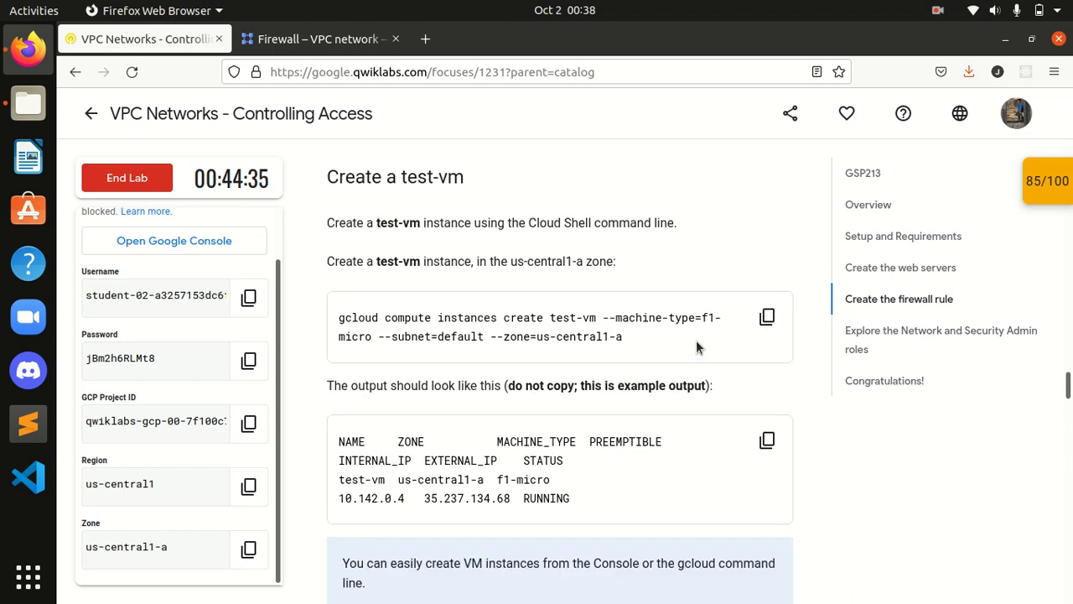
Step: Recheck the Cloud Shell output, then continue reading the HTTP connectivity instructions
click(327, 46)
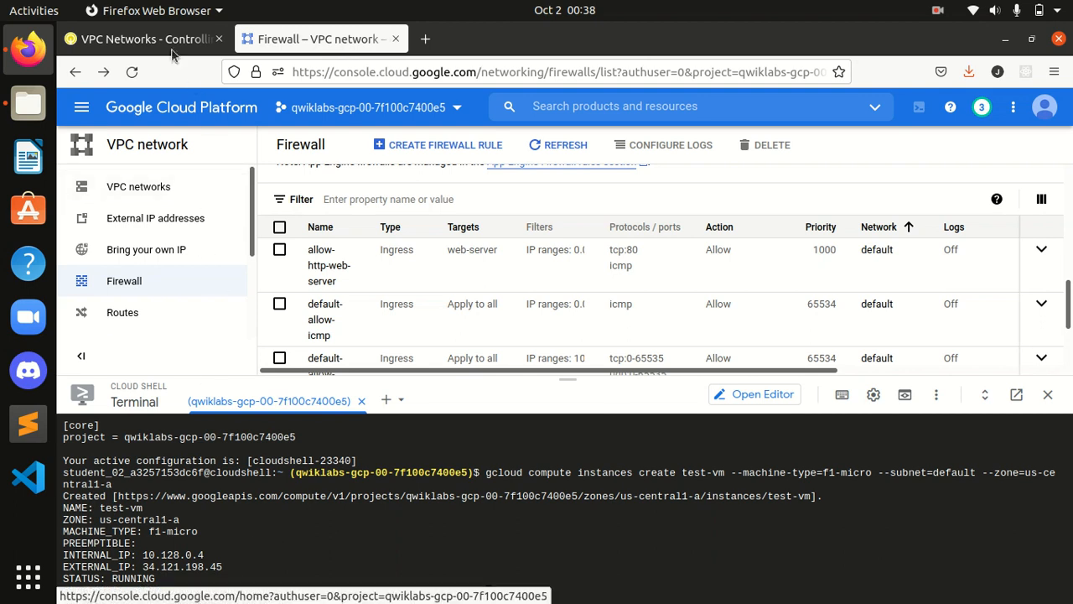
click(143, 39)
scroll(499, 455, down, 1)
scroll(497, 456, down, 3)
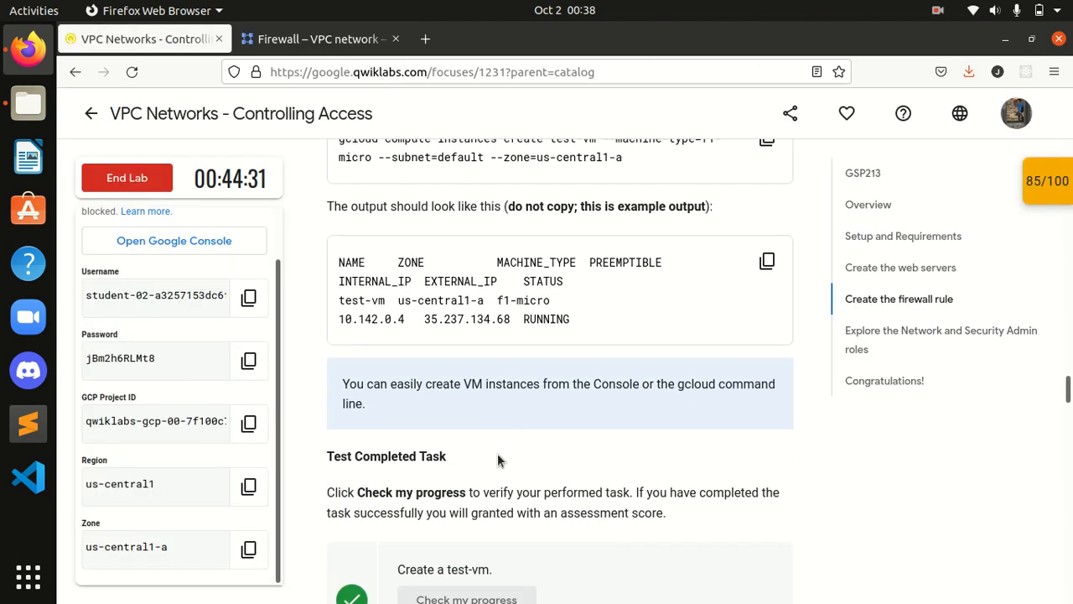
scroll(498, 453, down, 4)
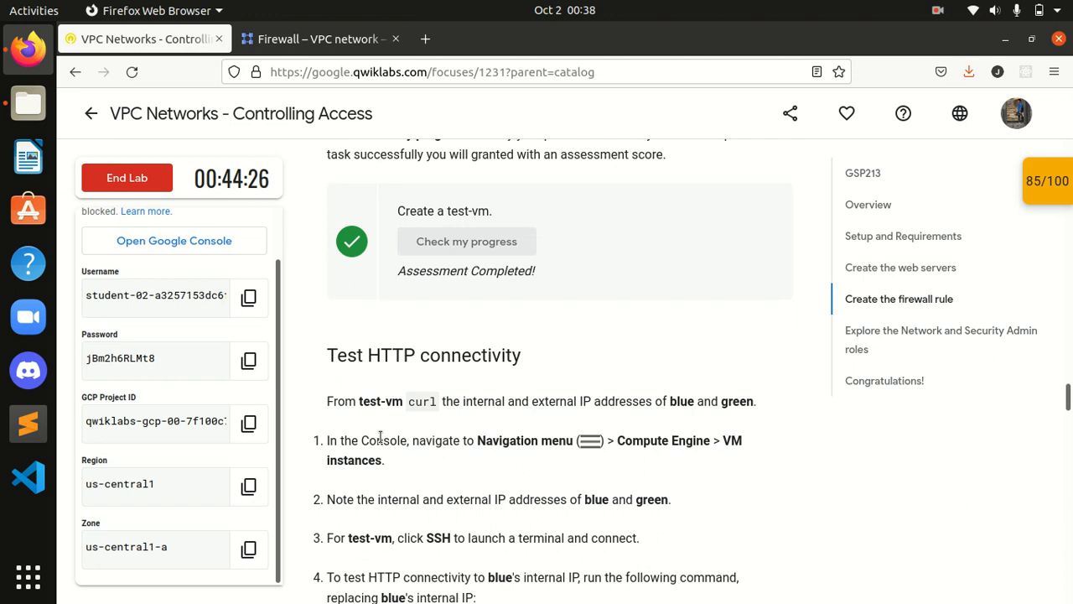
scroll(380, 437, down, 1)
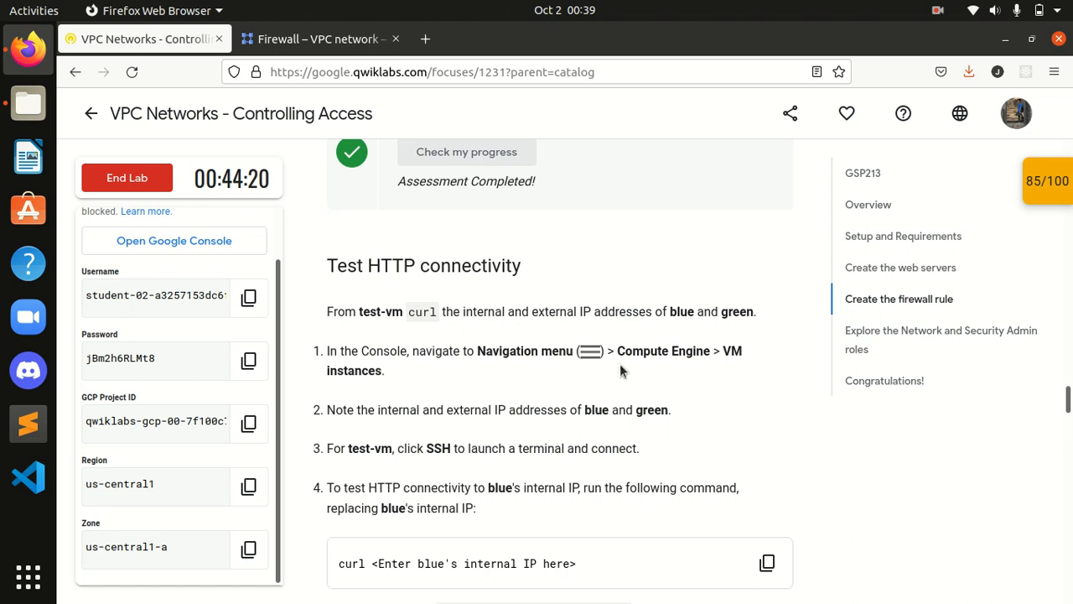
click(323, 40)
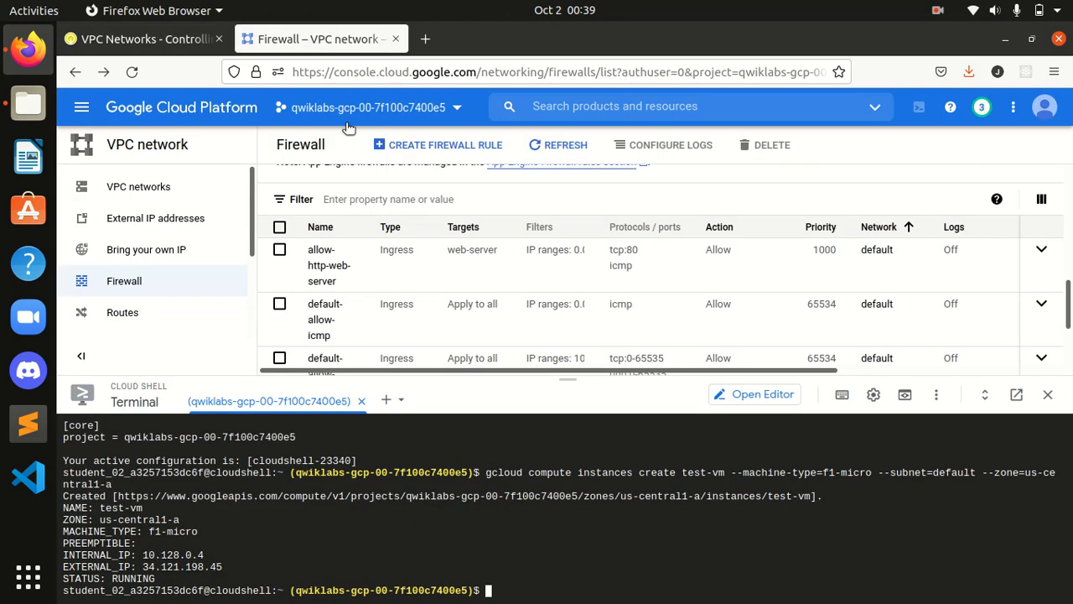
Step: Go to Compute Engine > VM instances and hide the info panel
click(82, 105)
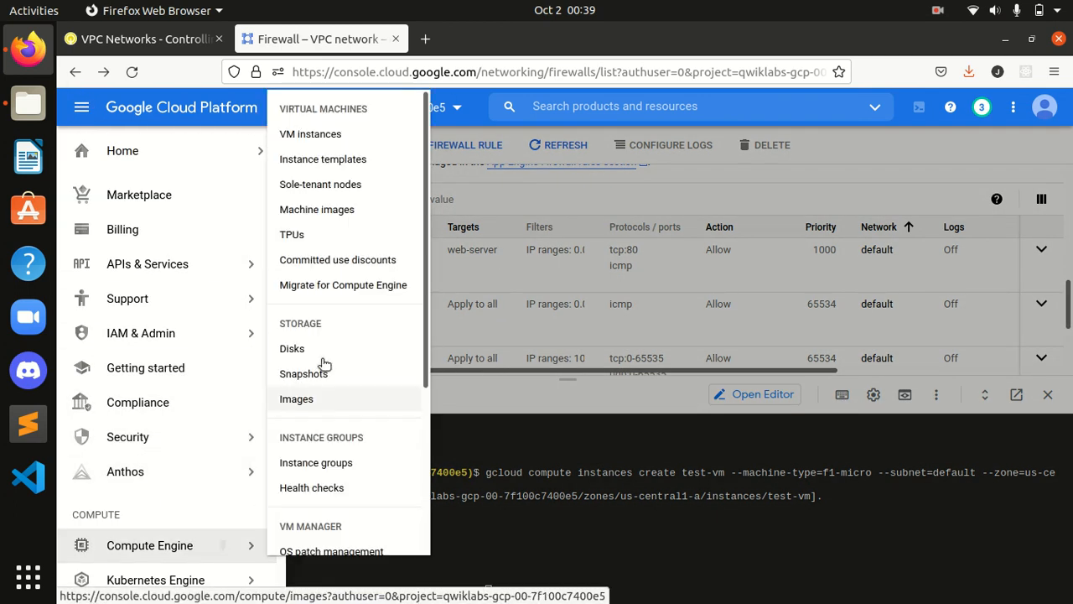
mouse_move(235, 545)
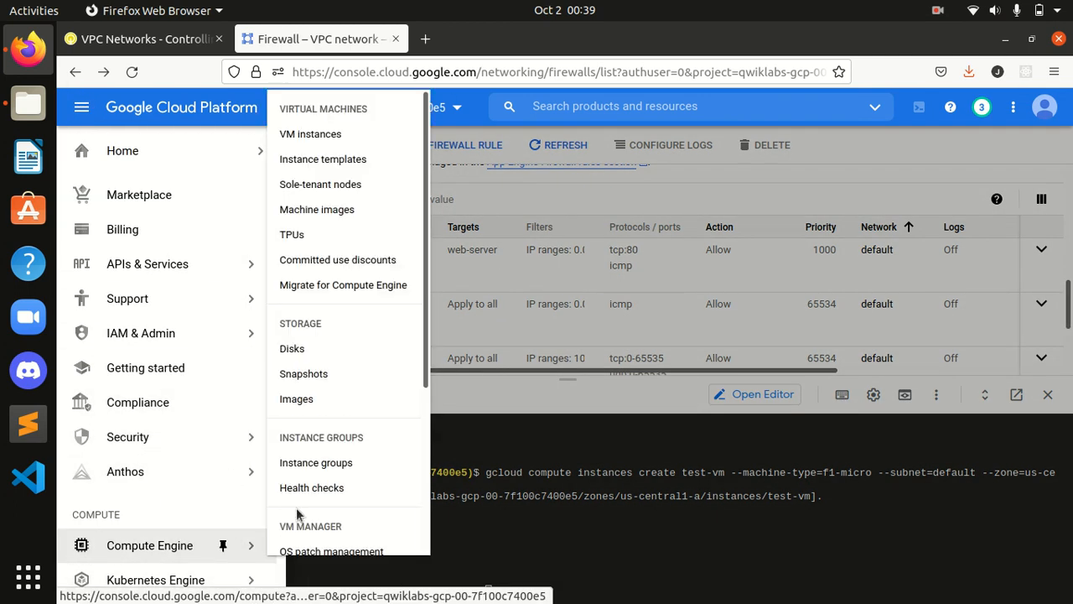
click(308, 137)
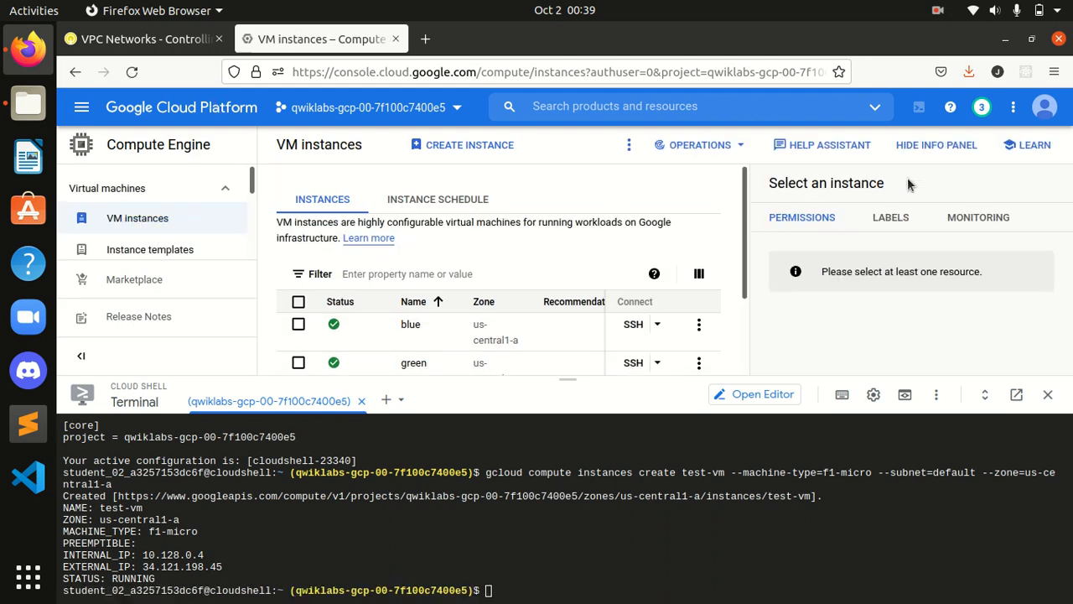
click(937, 145)
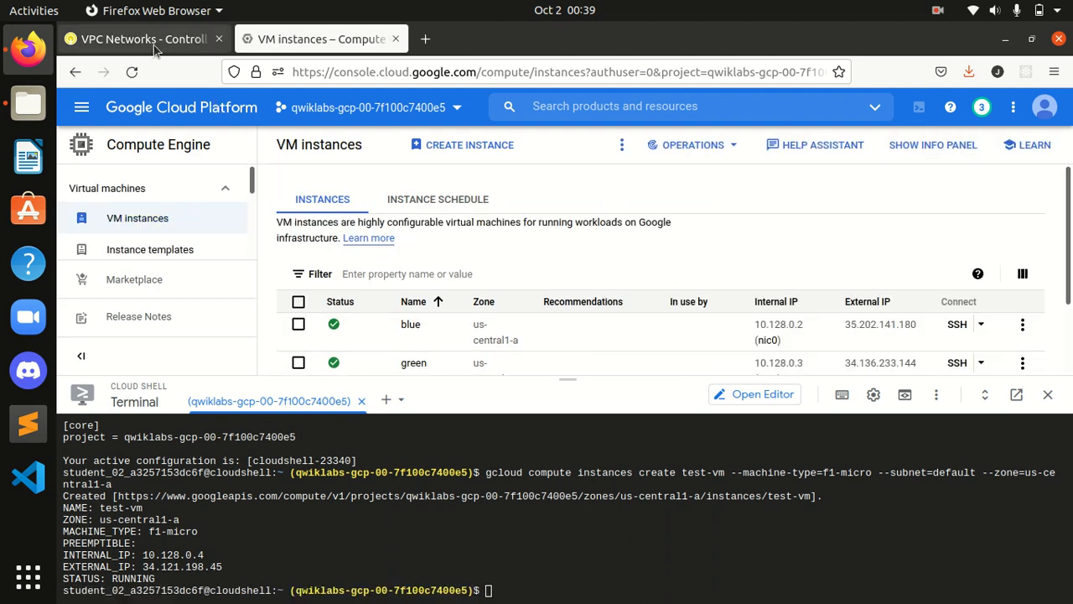
Step: Note the IPs of blue and green (10.128.0.2, 10.128.0.3) against the lab's next steps
click(143, 39)
scroll(404, 348, down, 2)
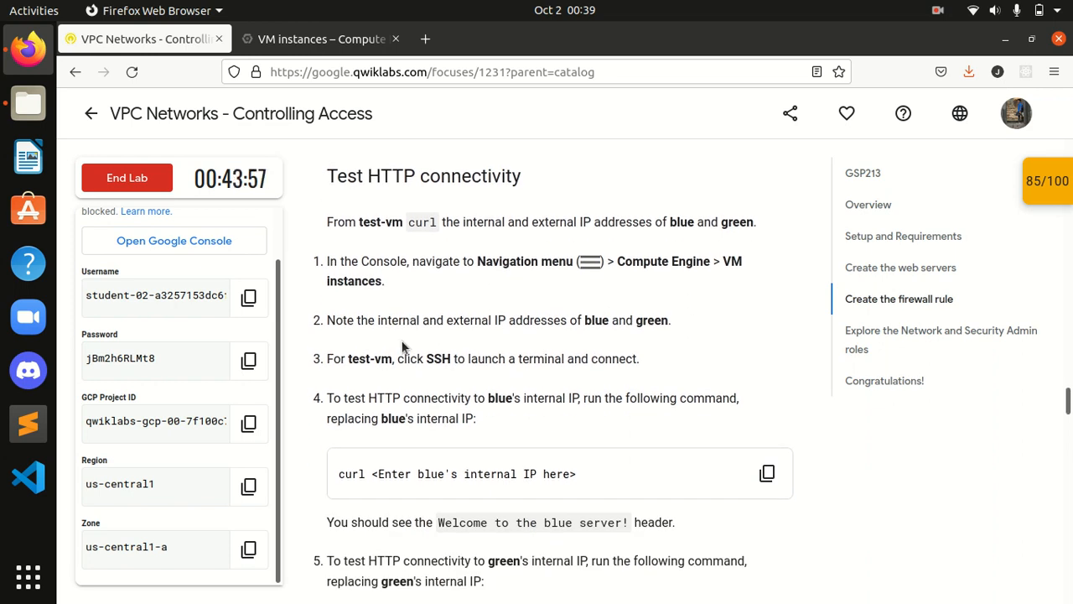
click(342, 39)
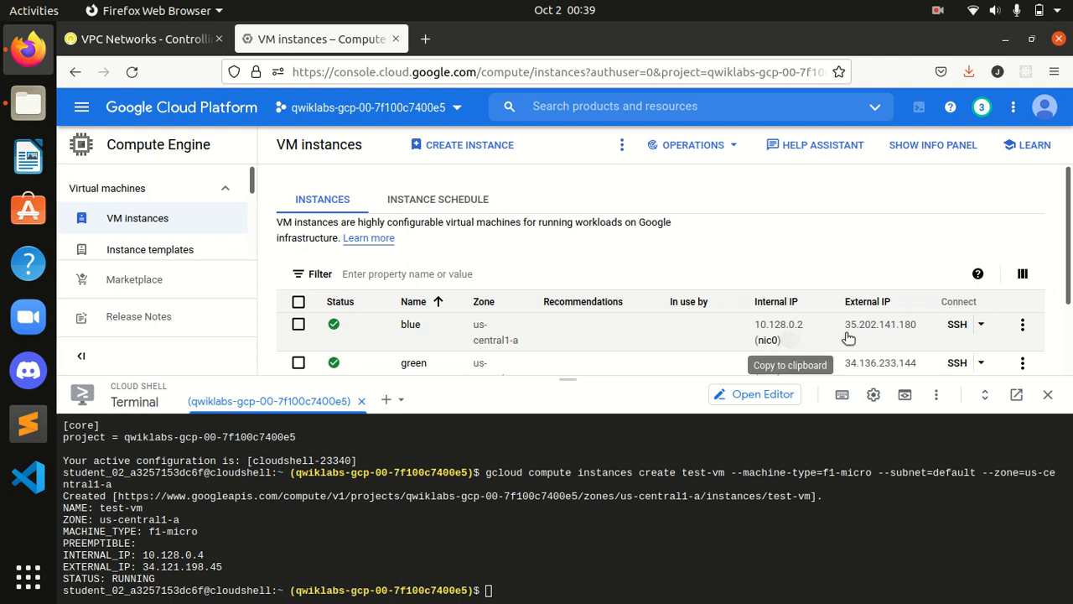
scroll(848, 337, down, 2)
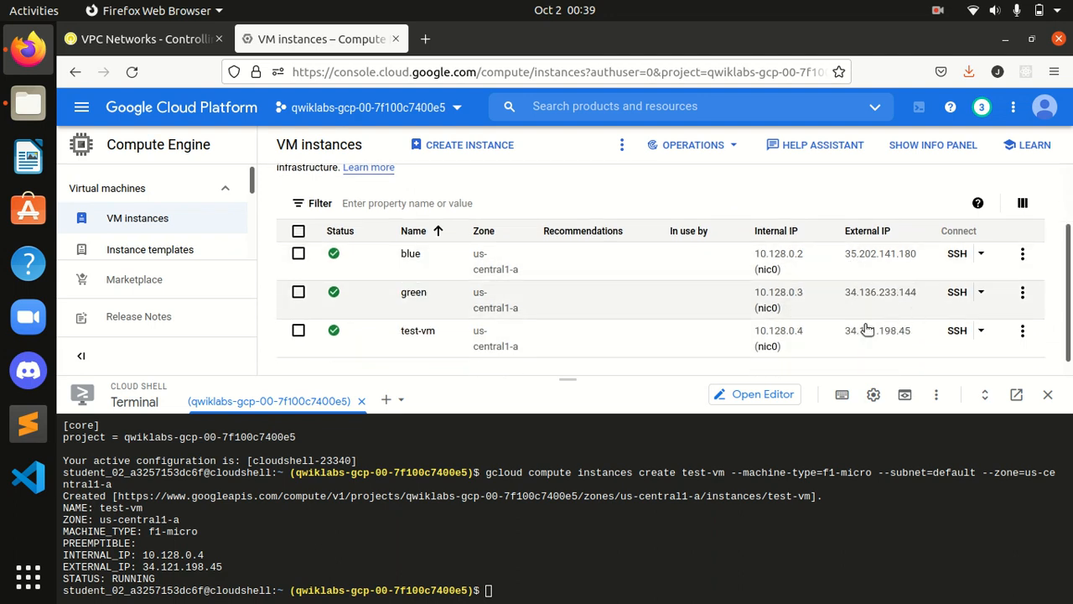
click(177, 49)
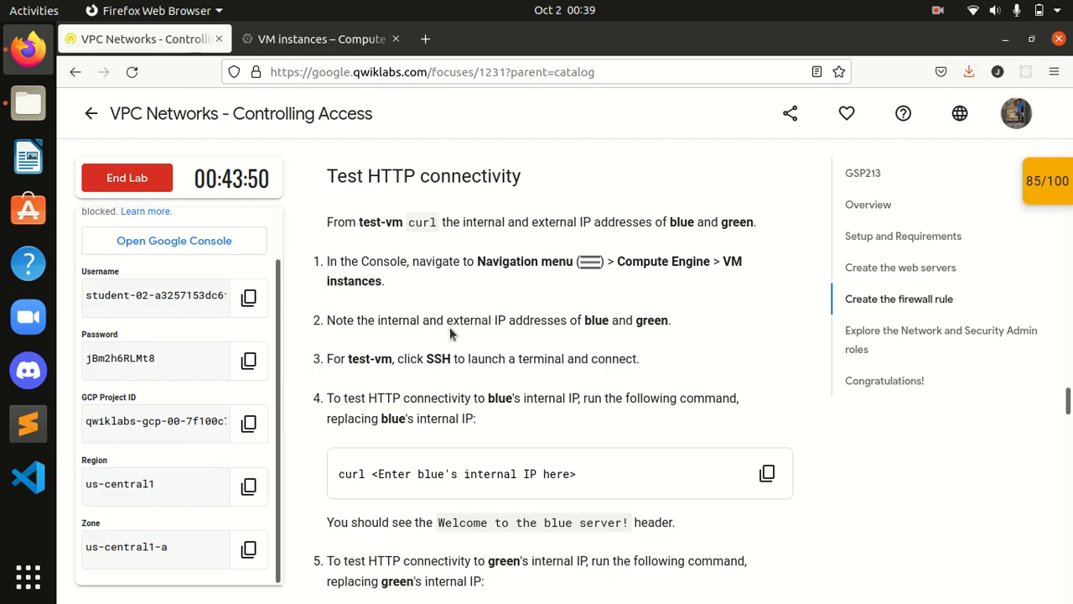
scroll(449, 327, down, 2)
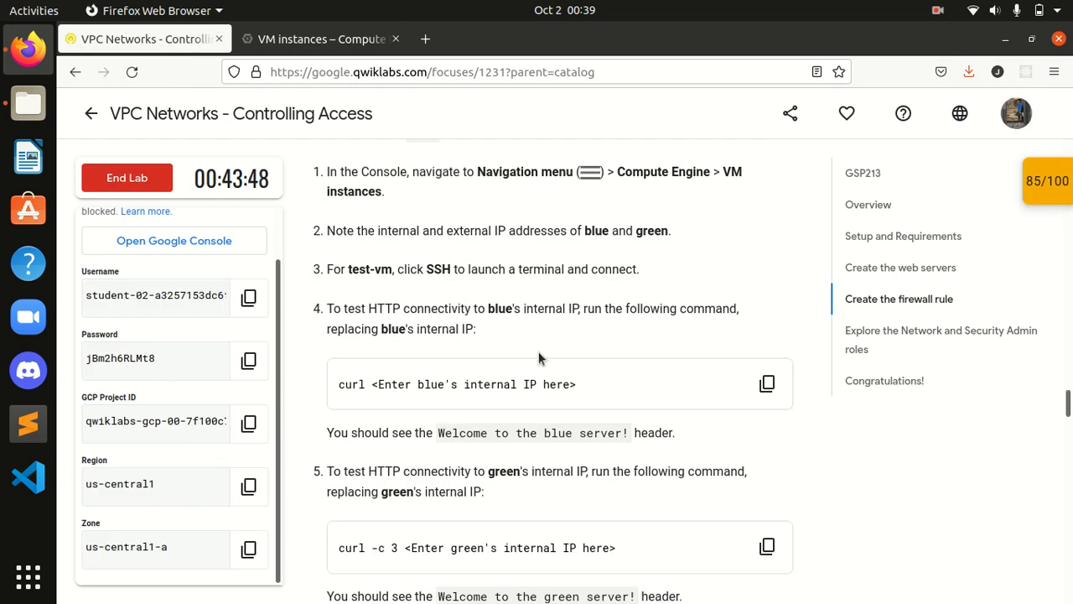
click(321, 38)
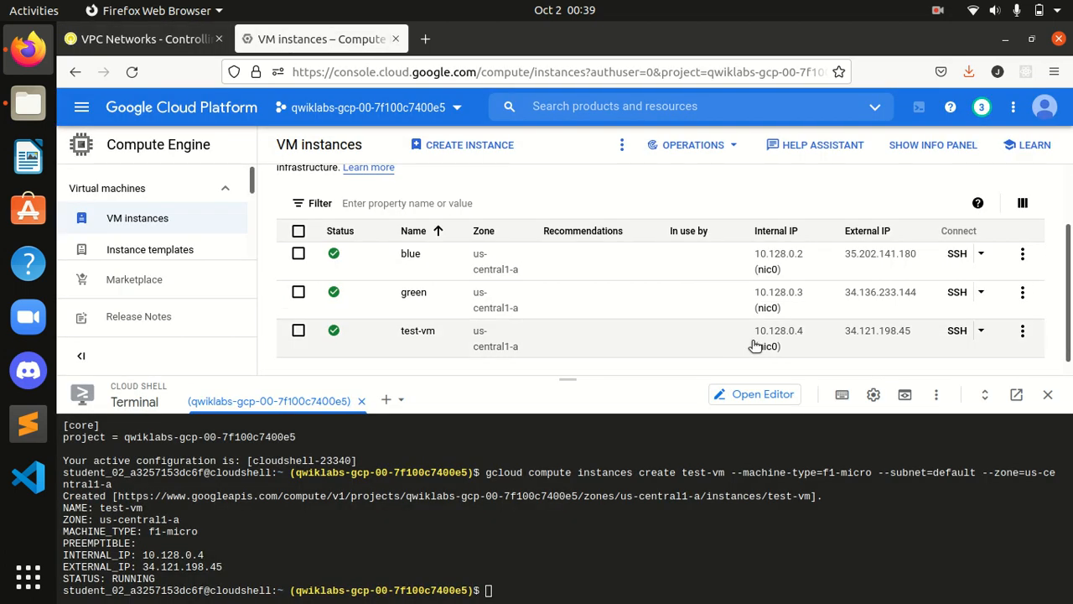
scroll(873, 353, down, 1)
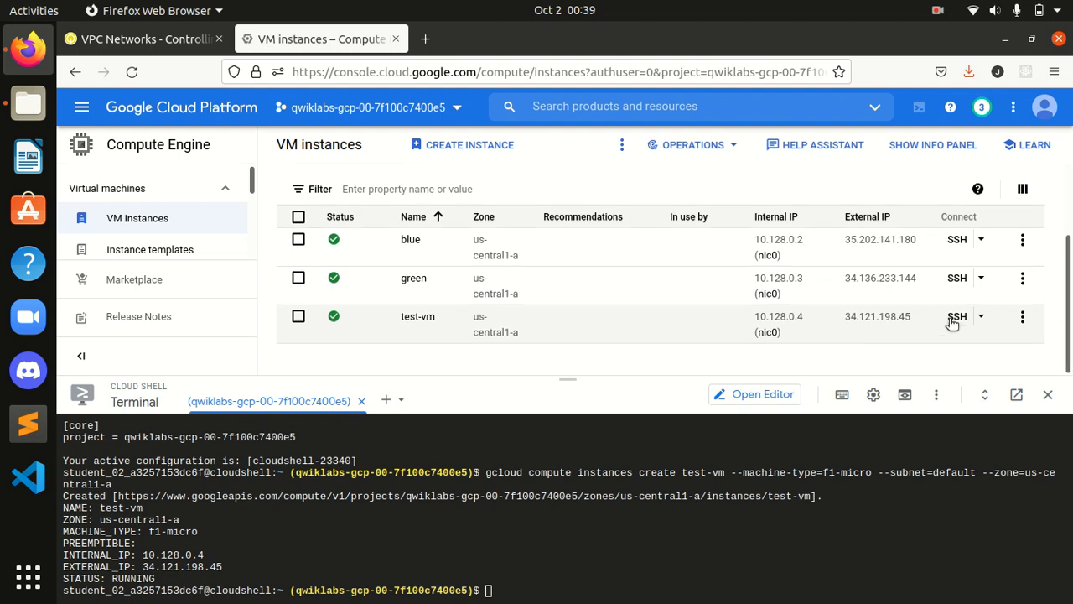
Step: Open an SSH session to test-vm, then bring the Qwiklabs instructions window to the front
click(956, 319)
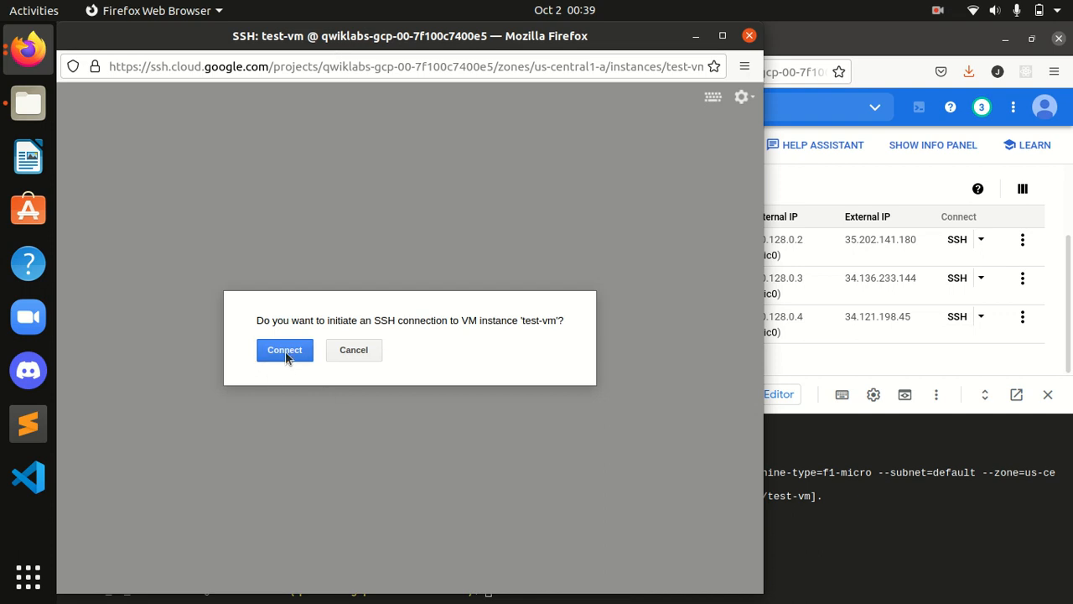
click(285, 354)
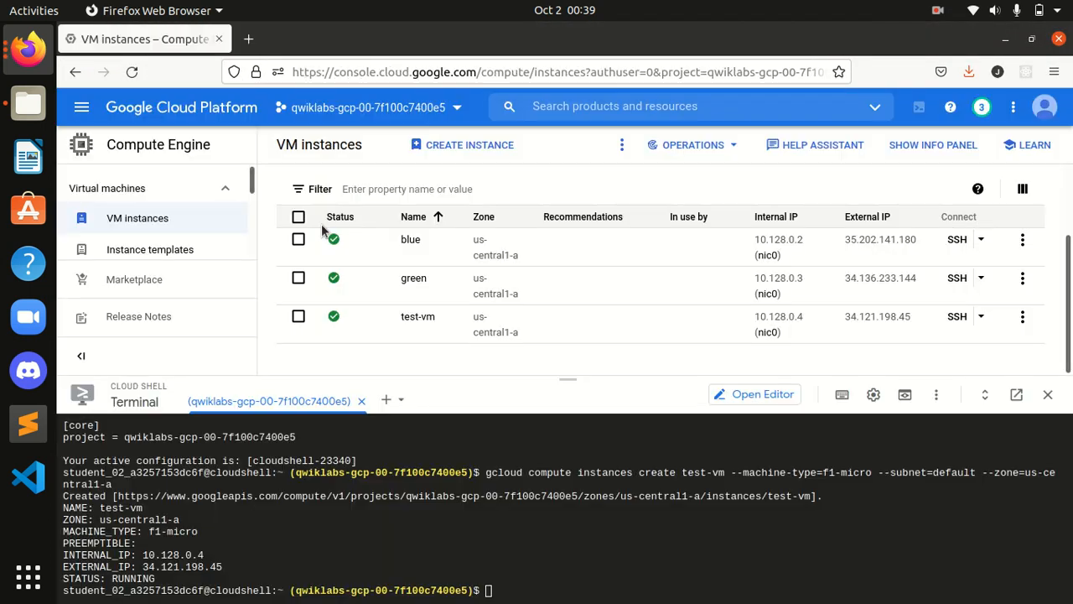
key(alt+Tab)
click(14, 59)
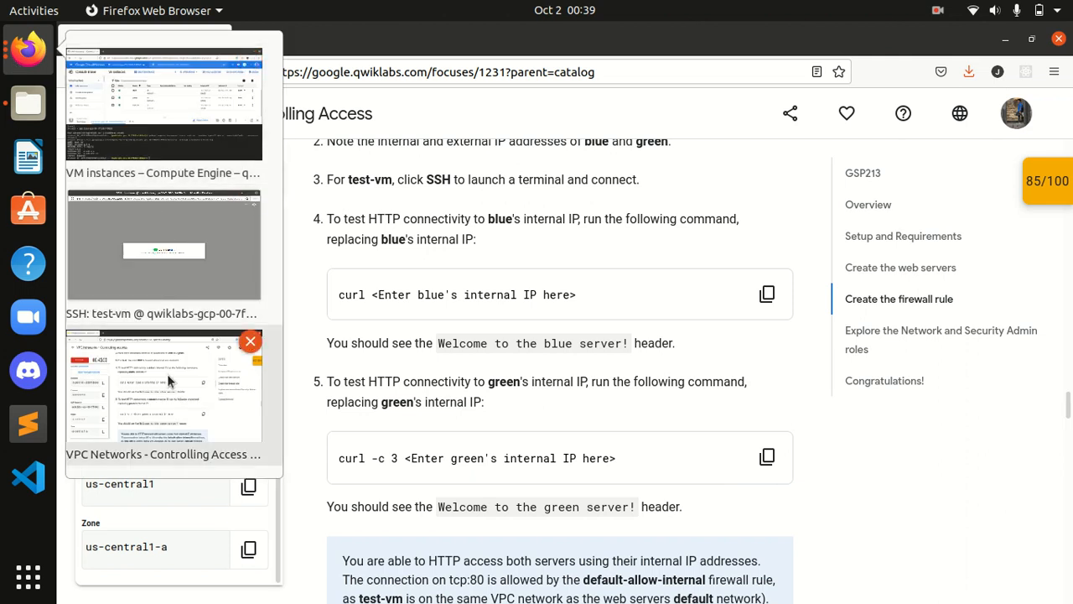
click(175, 404)
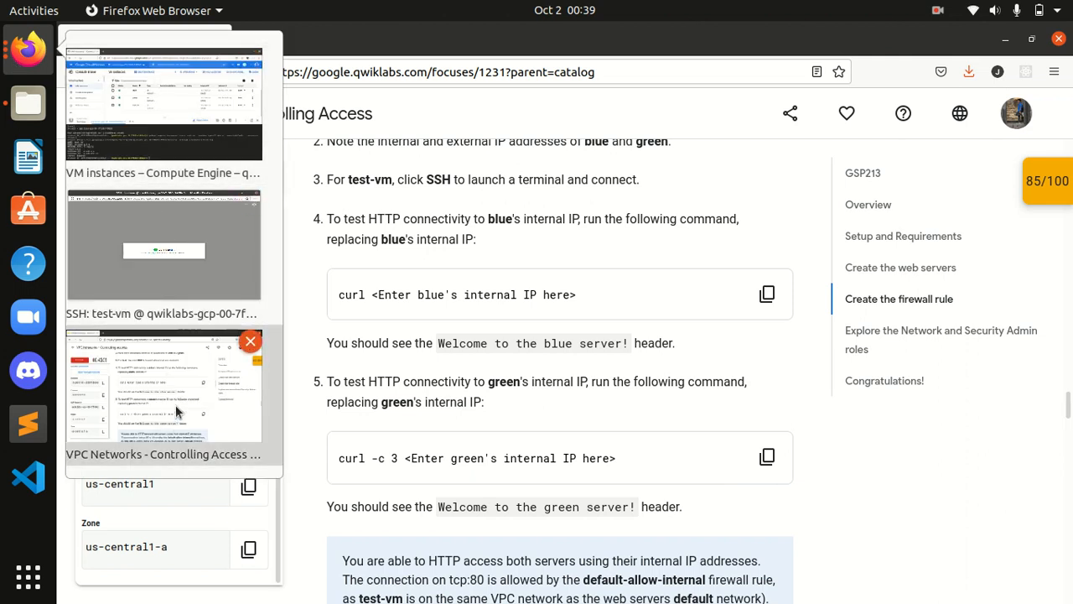
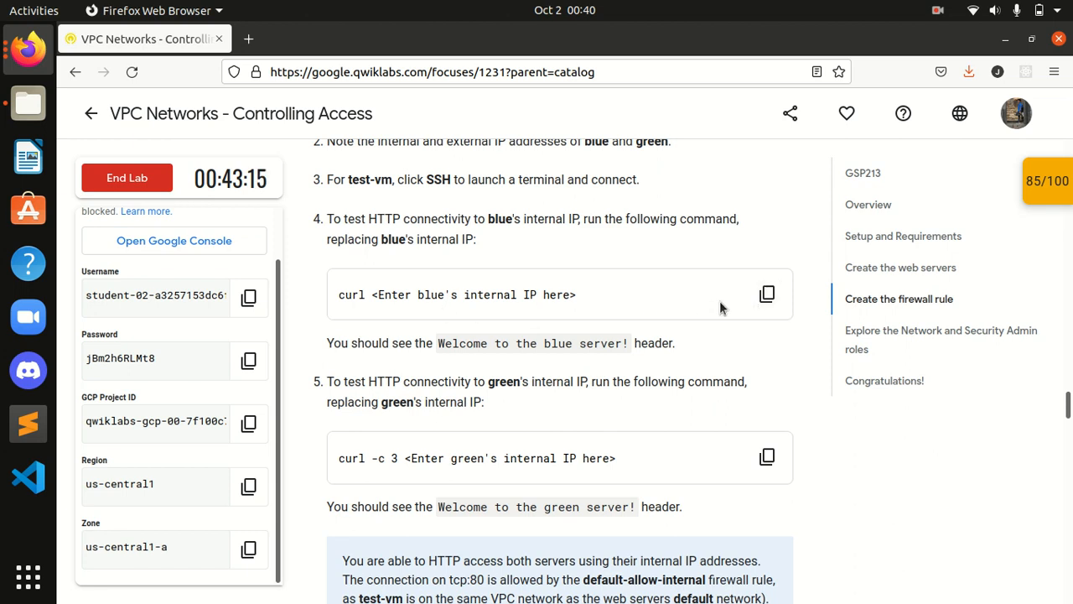
Step: Copy blue's internal IP (10.128.0.2) from the VM instances list
click(765, 296)
scroll(765, 285, down, 2)
scroll(751, 273, up, 2)
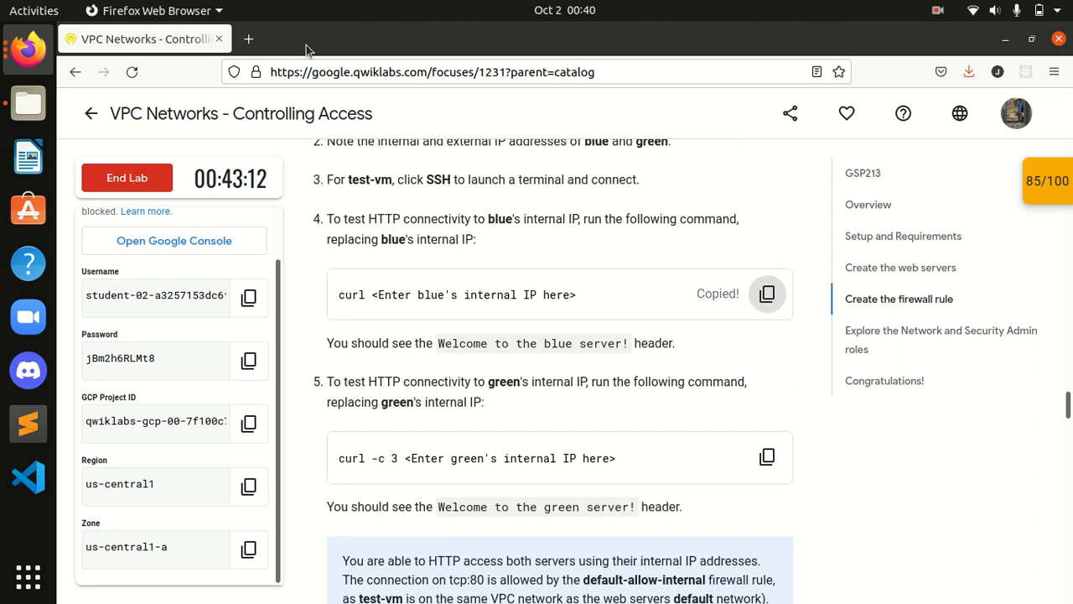
click(28, 48)
click(108, 125)
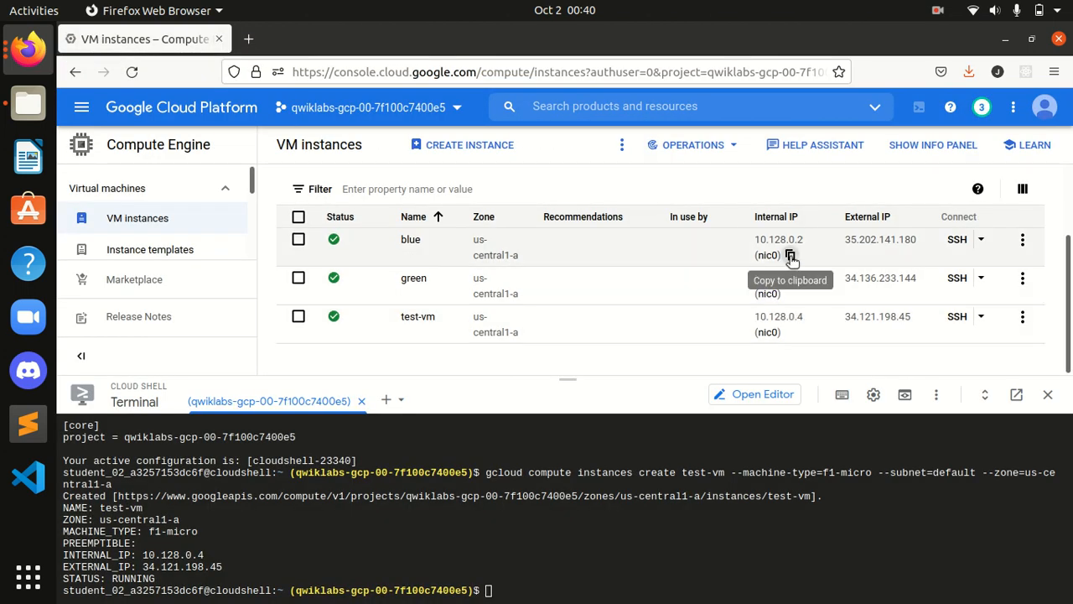
click(790, 257)
click(28, 48)
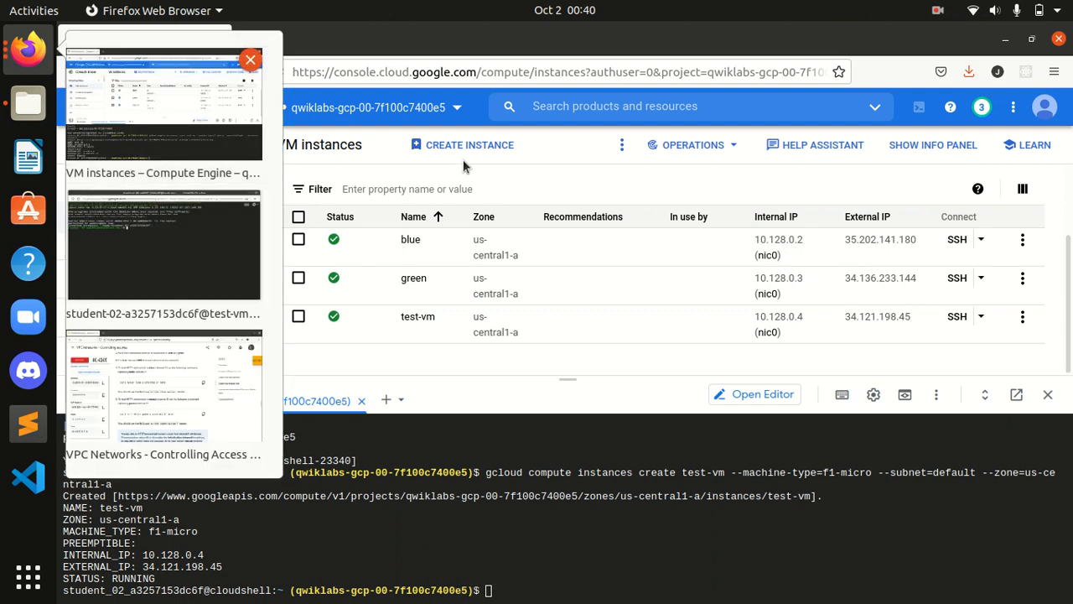
click(400, 163)
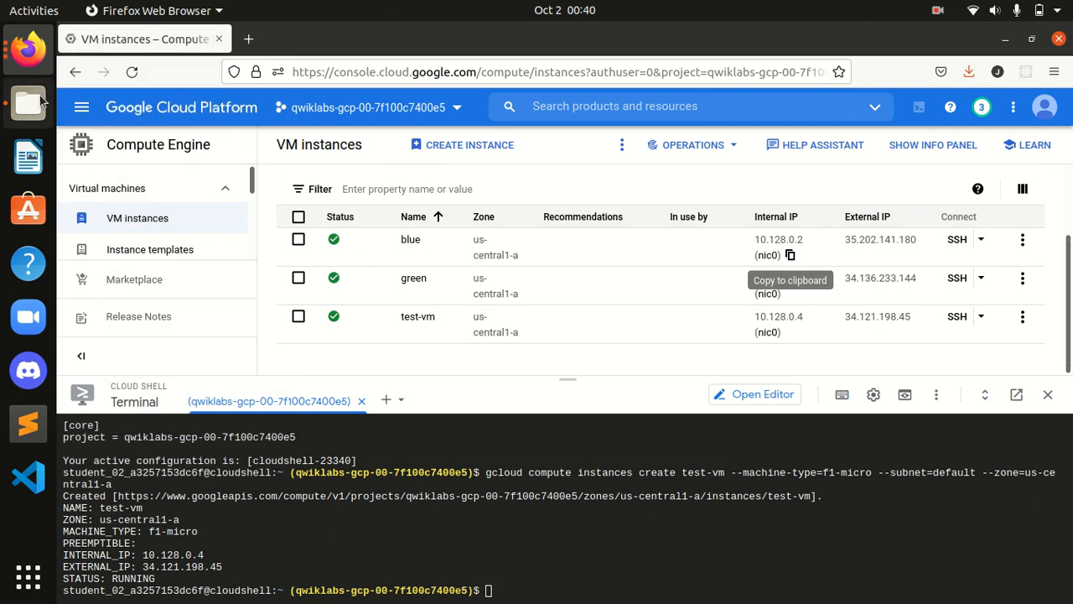
click(29, 49)
click(144, 335)
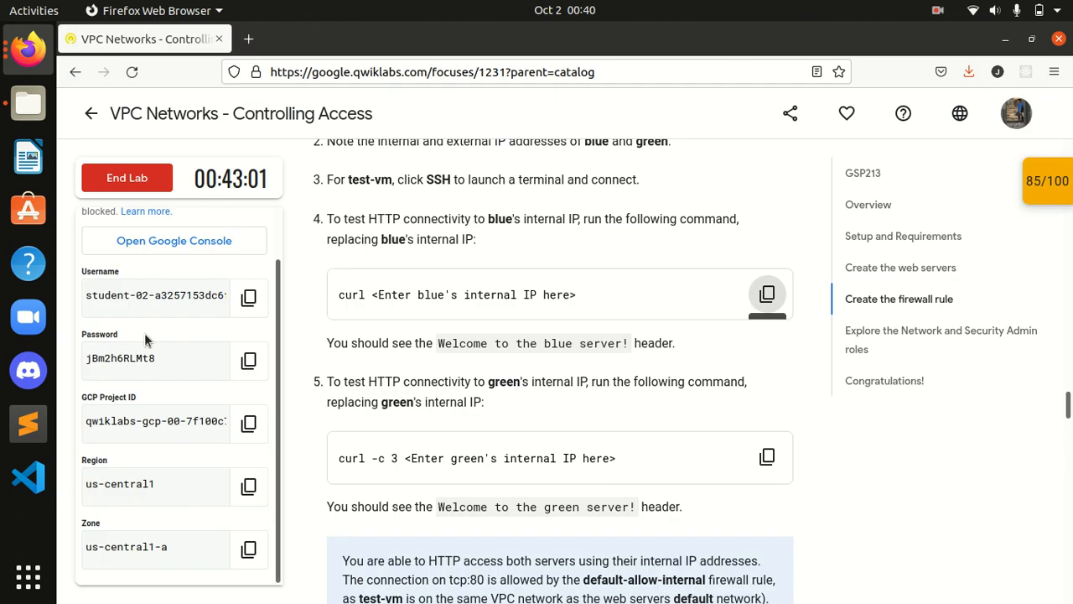
Step: Run curl 10.128.0.2 in the test-vm SSH terminal to fetch blue's page
click(29, 48)
click(124, 239)
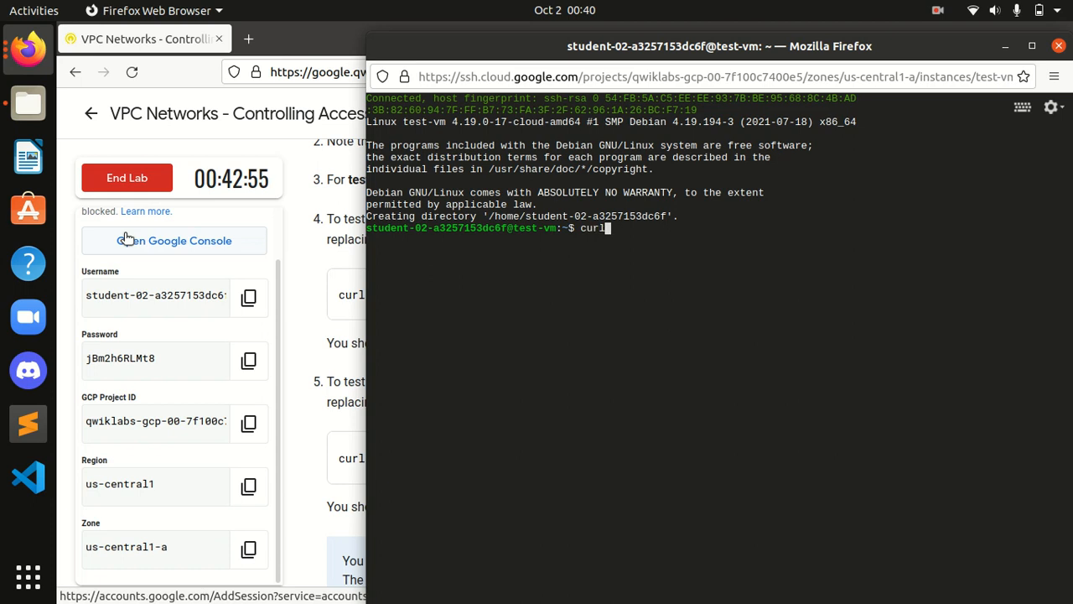
text(curl 10.128.0.2)
key(Return)
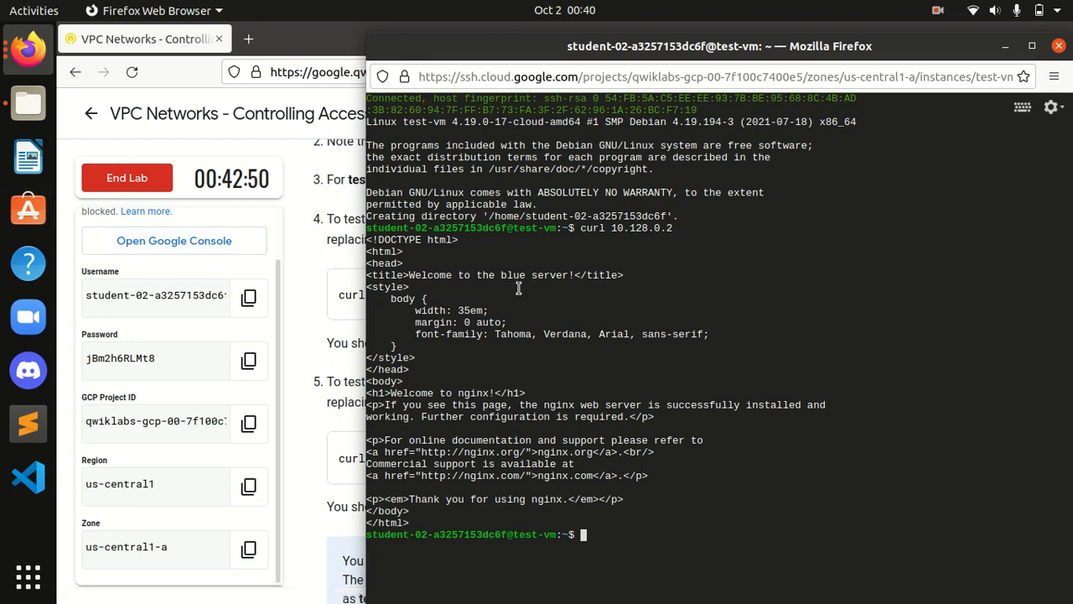
click(243, 117)
scroll(447, 293, down, 2)
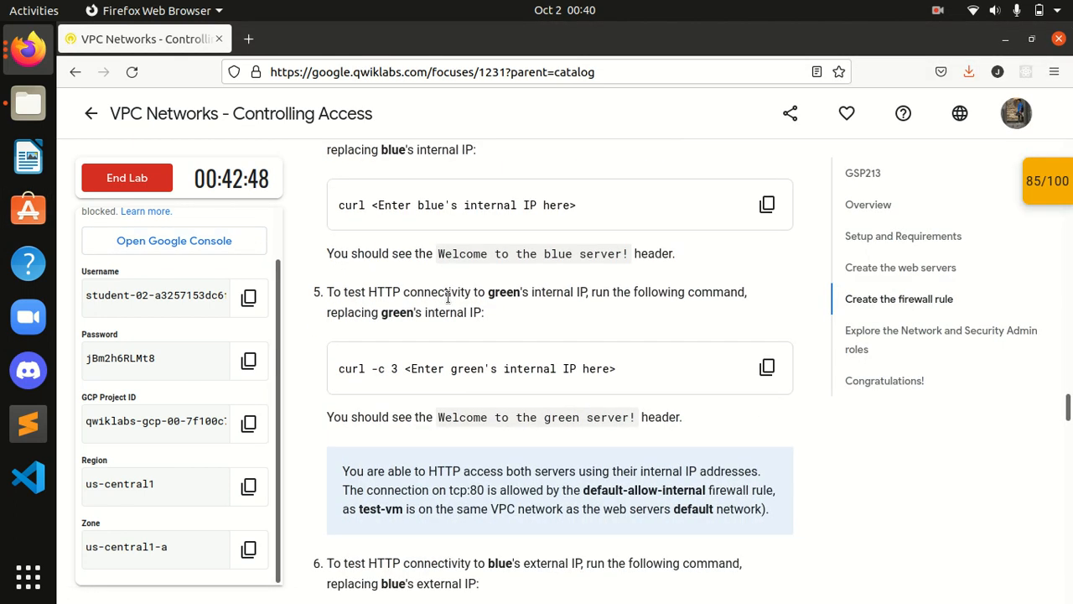
Step: Copy green's internal IP (10.128.0.3) from the VM instances list
scroll(436, 298, down, 2)
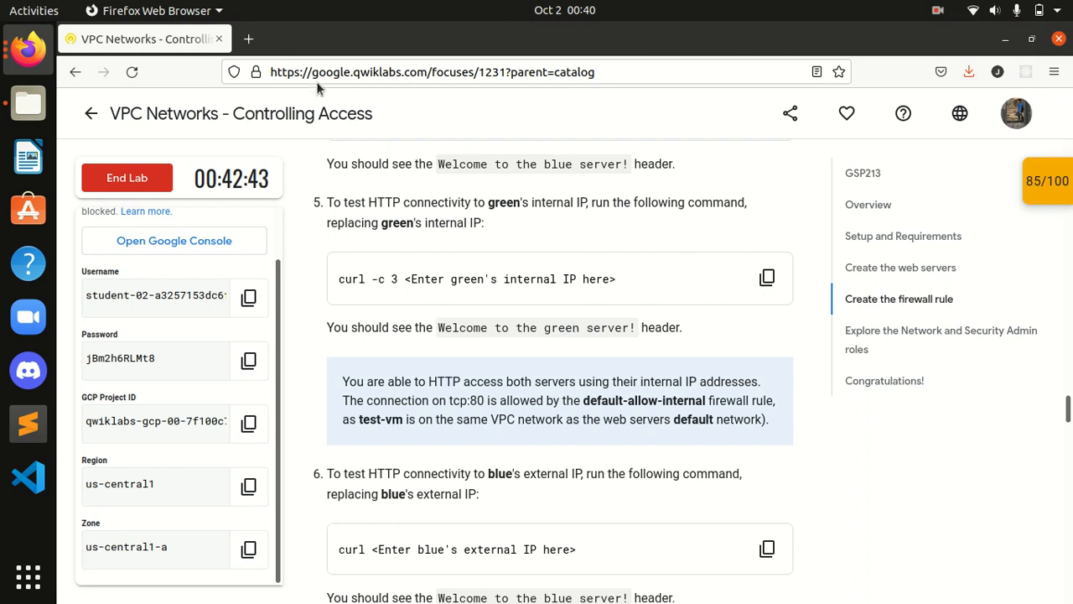
click(28, 48)
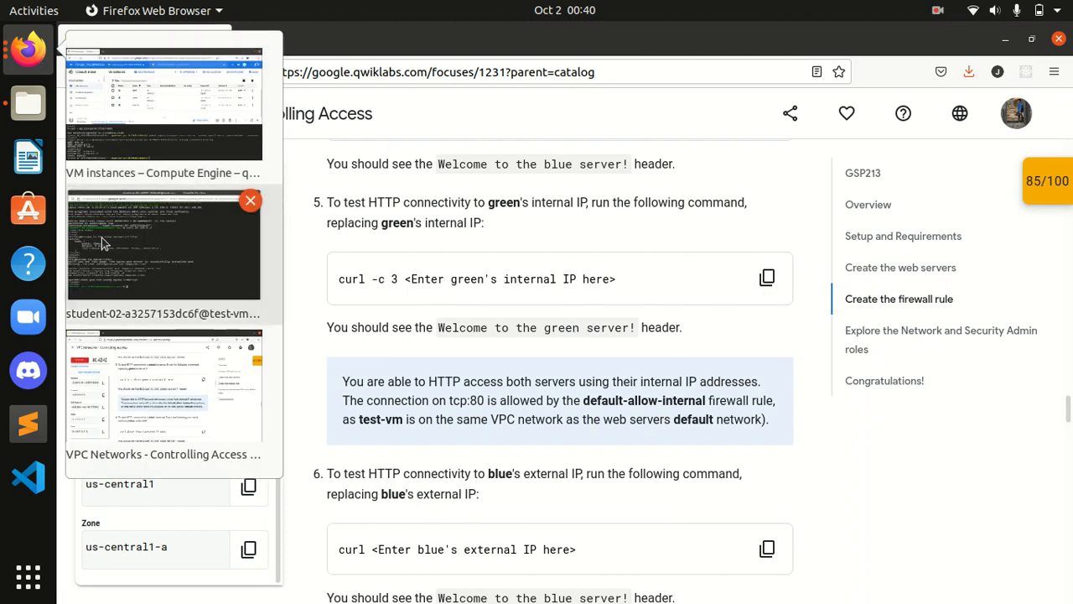
click(149, 120)
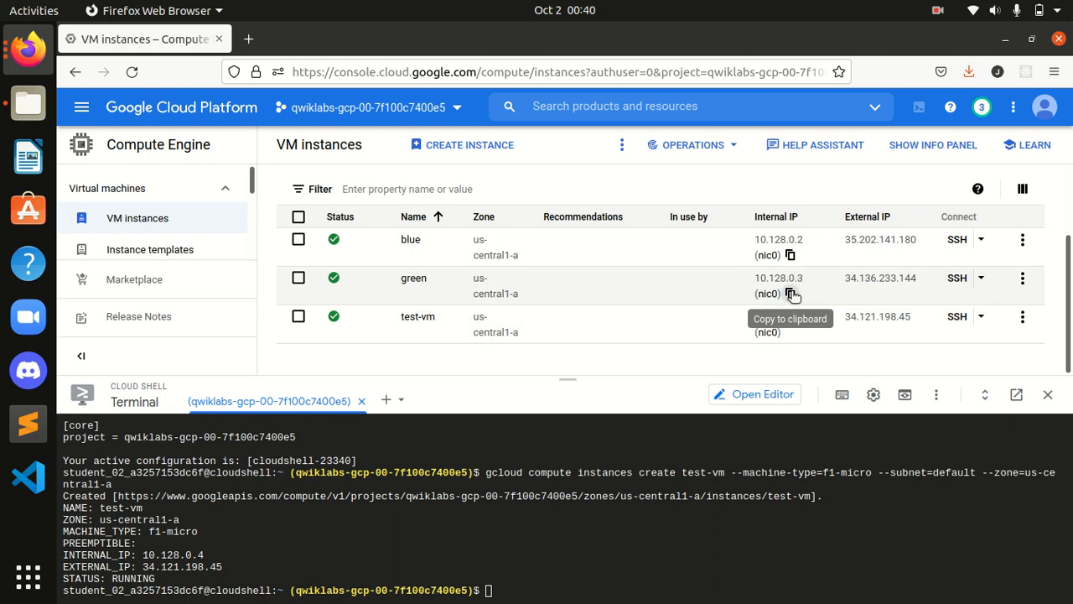
click(789, 294)
Step: Run curl against 10.128.0.3 in the test-vm terminal to fetch green's page
click(28, 48)
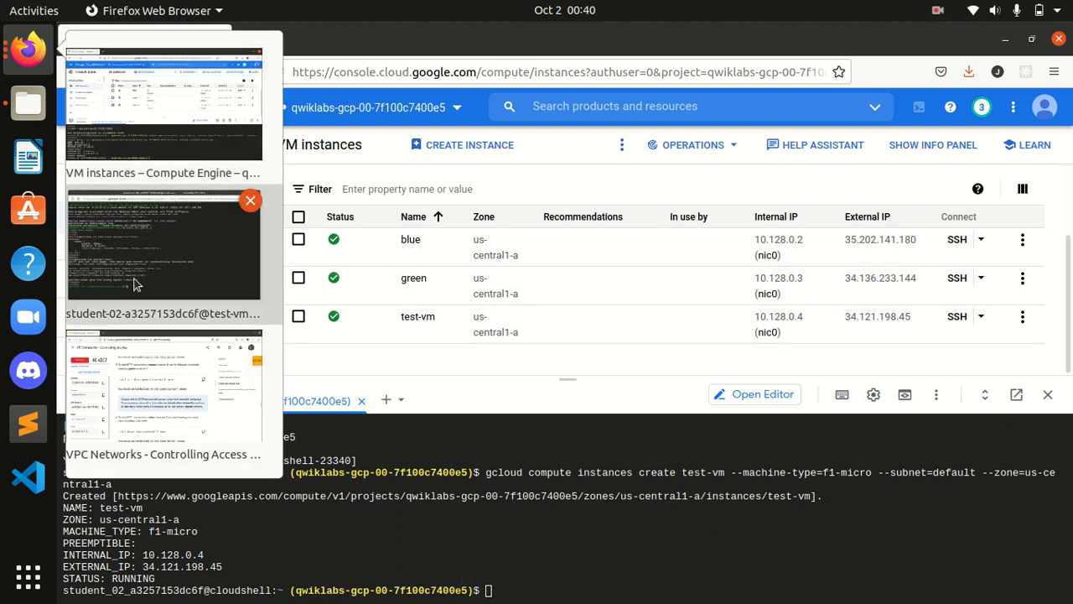
click(136, 280)
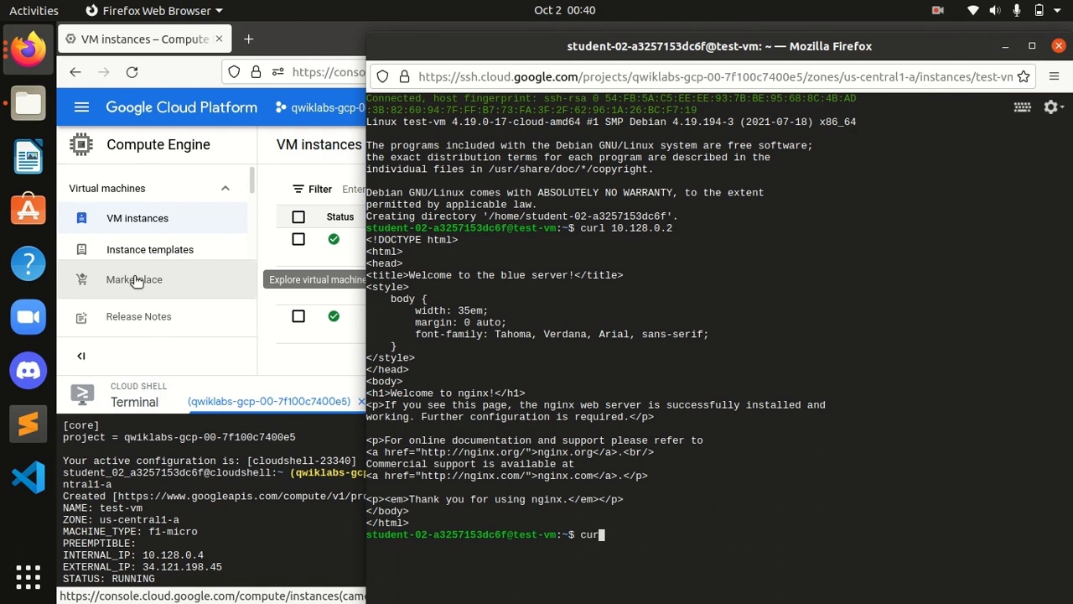
text(curl)
key(ctrl+v)
key(Return)
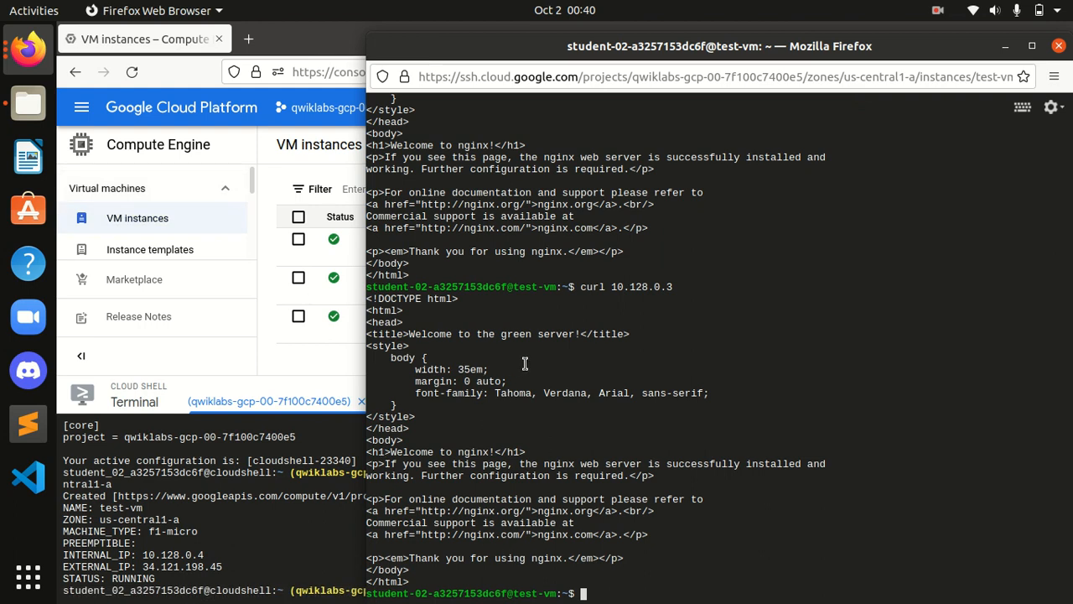
click(266, 149)
click(33, 62)
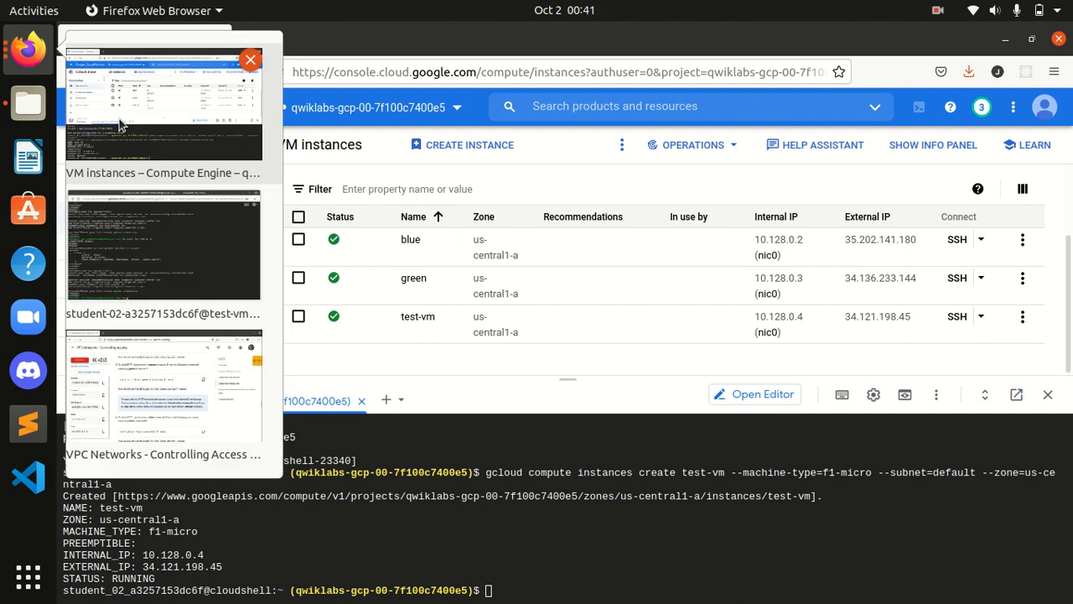
click(156, 390)
scroll(525, 395, down, 4)
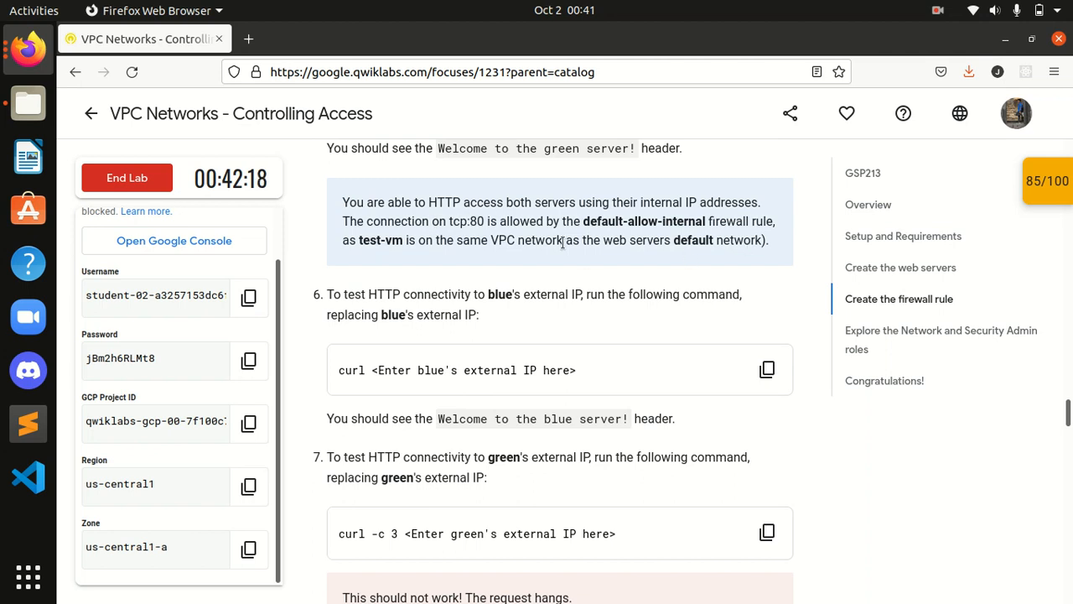
Step: Check progress on the Network-admin checkpoint, which earns 0 points and leaves the score at 85/100
scroll(485, 294, down, 2)
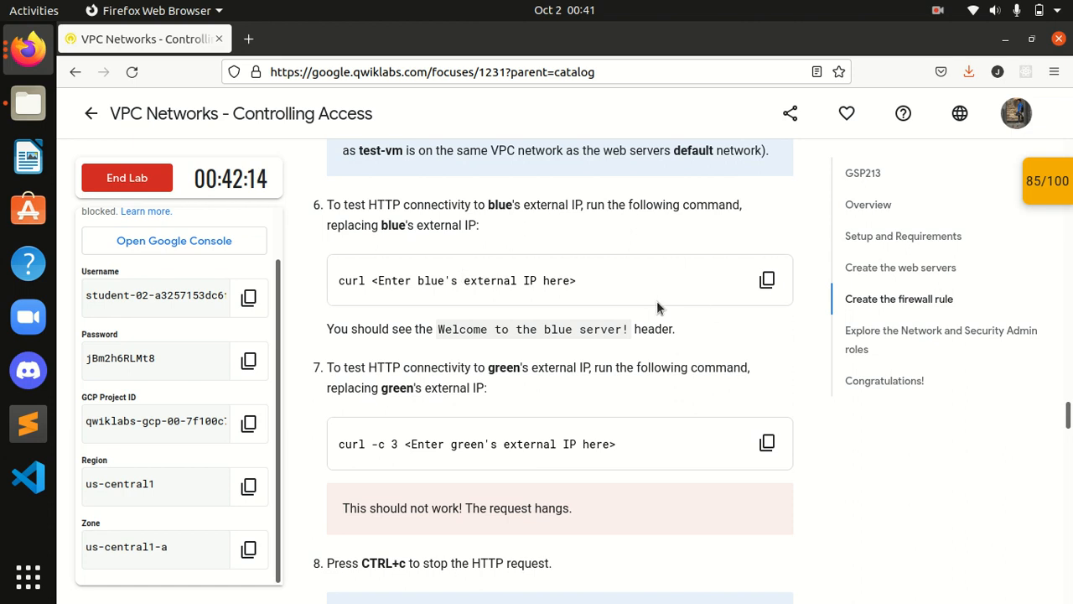
click(1047, 197)
scroll(964, 285, down, 5)
click(897, 316)
scroll(1006, 252, up, 5)
click(1040, 201)
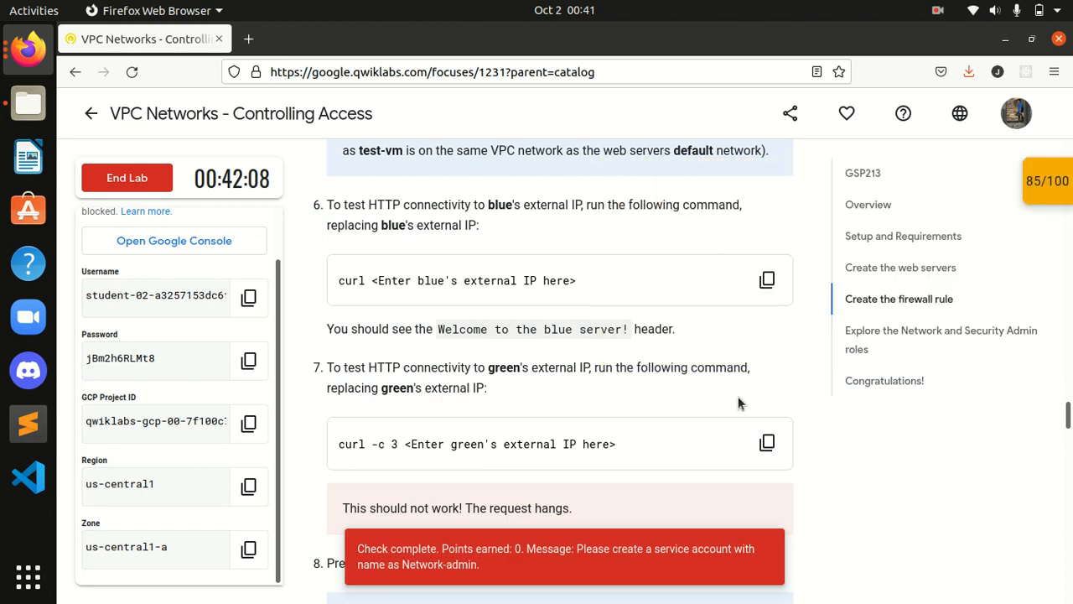
Step: Scroll down to the Explore the Network and Security Admin roles section
scroll(695, 412, down, 5)
scroll(695, 412, down, 5)
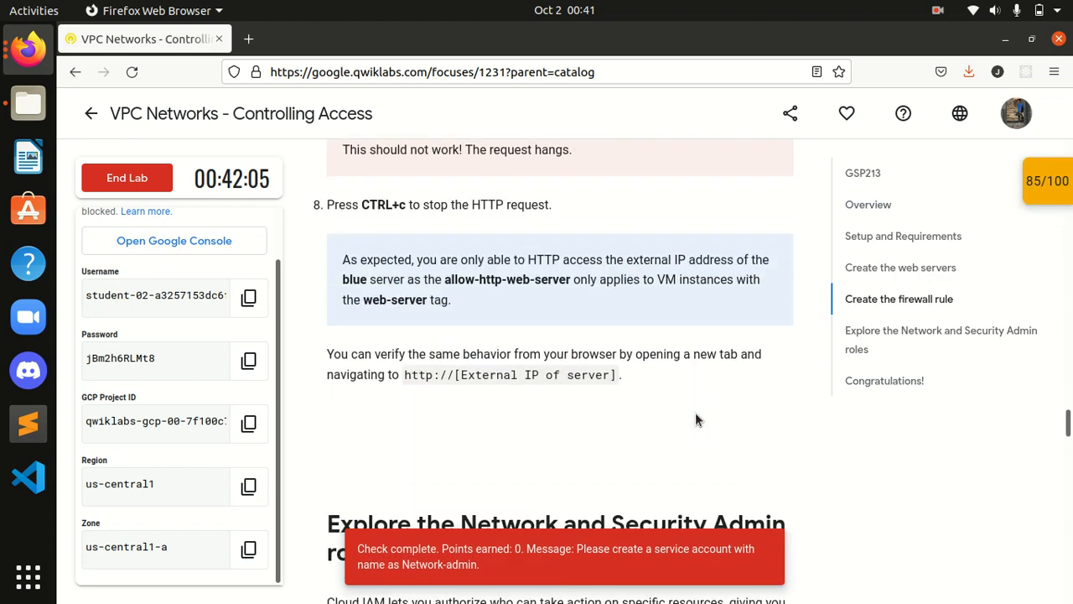
scroll(695, 413, up, 2)
scroll(695, 413, down, 5)
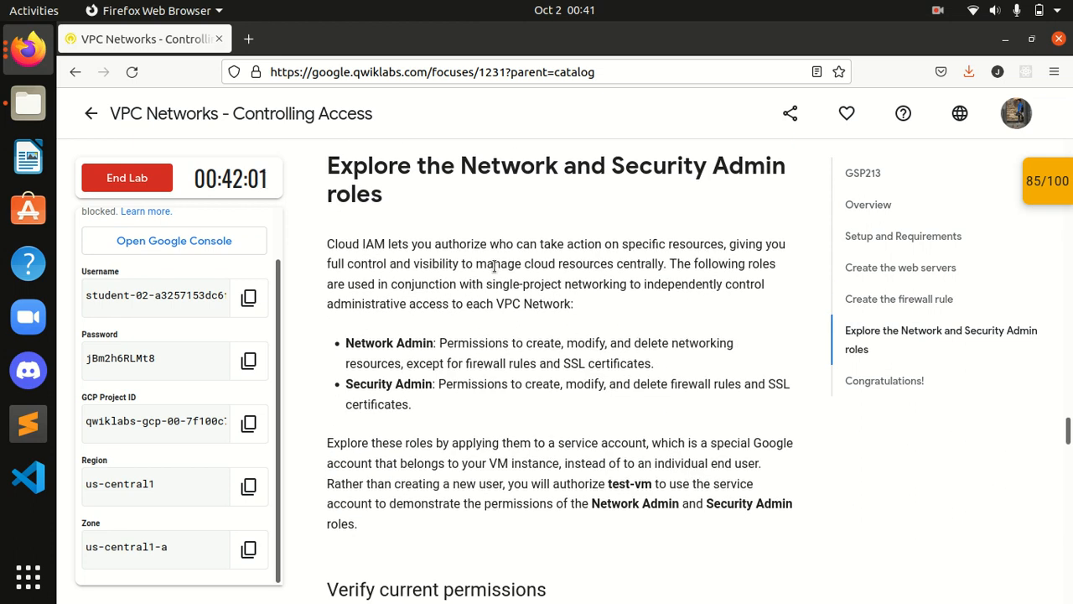
drag(309, 160, 450, 196)
click(436, 203)
scroll(476, 270, down, 2)
scroll(477, 270, down, 7)
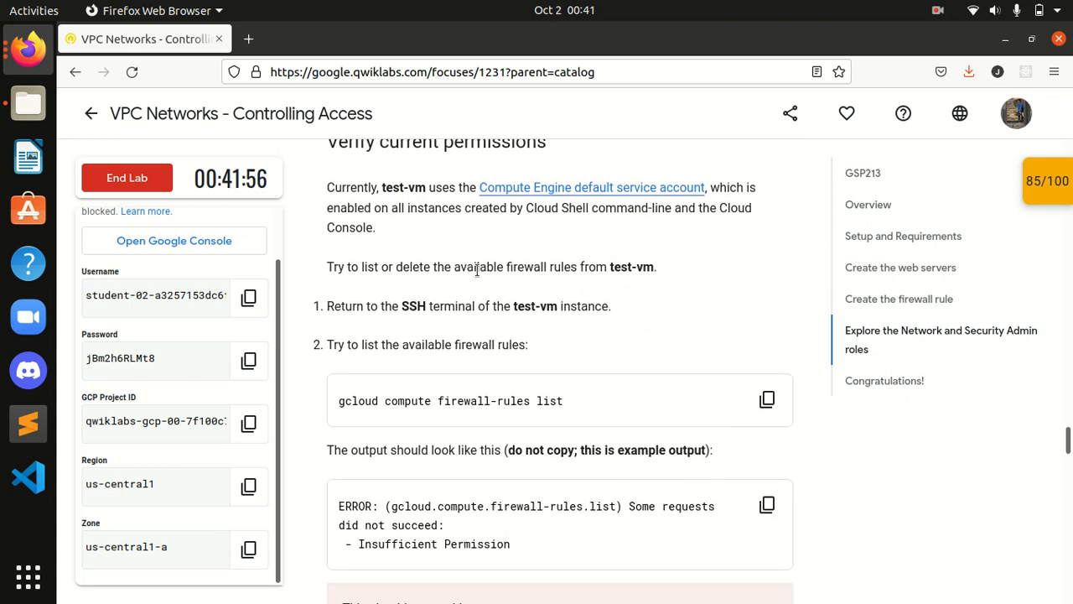
scroll(476, 270, down, 2)
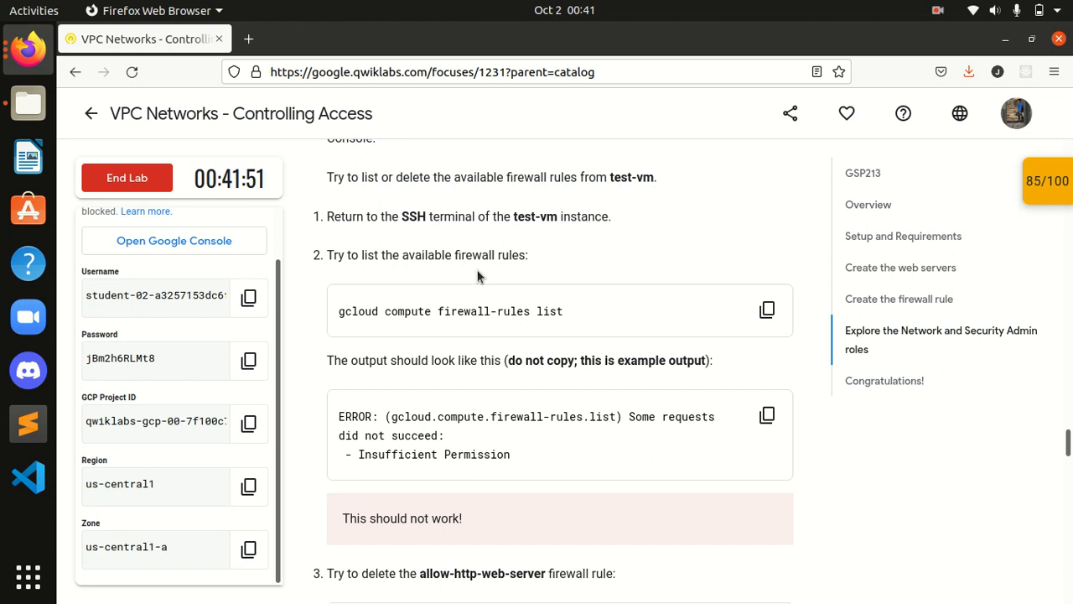
scroll(477, 277, up, 2)
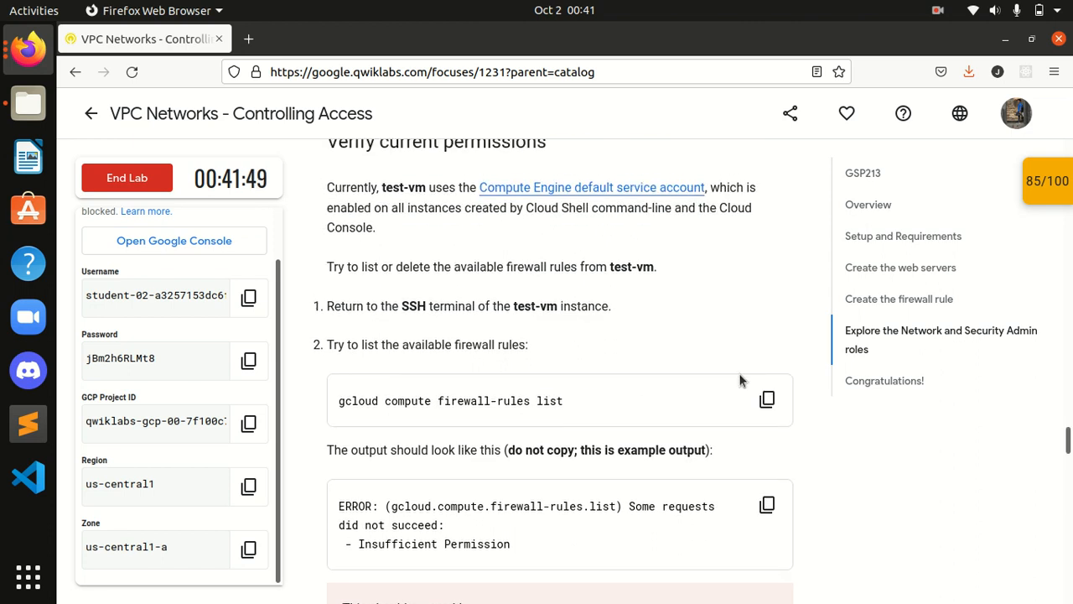
Step: Reopen the checkpoint progress list to review the 85/100 score
click(1047, 180)
scroll(895, 324, down, 3)
scroll(975, 277, up, 3)
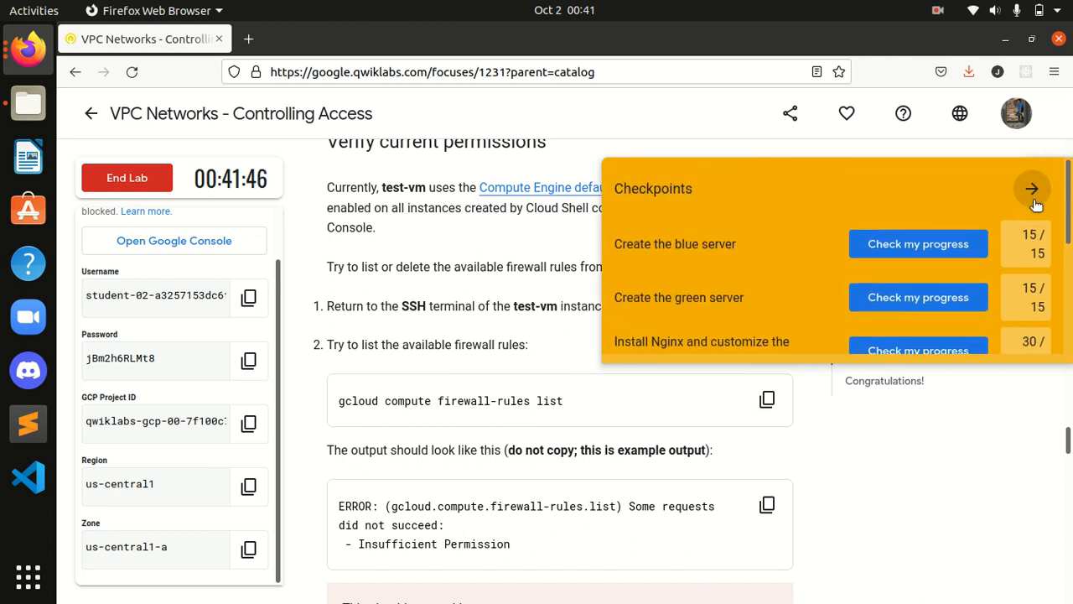
scroll(1042, 390, up, 5)
scroll(1042, 389, up, 4)
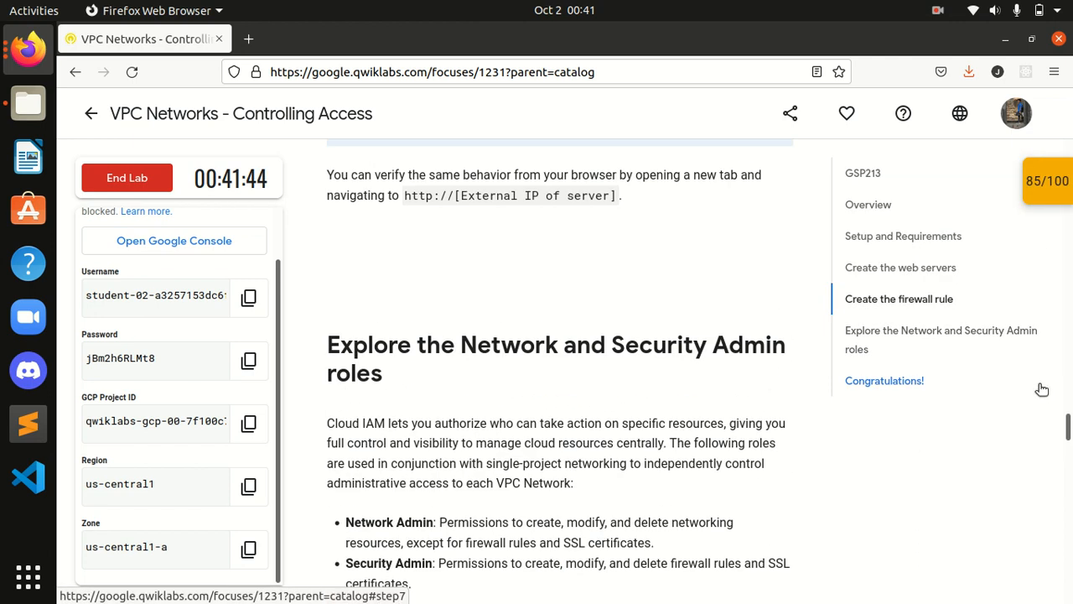
scroll(1042, 389, down, 9)
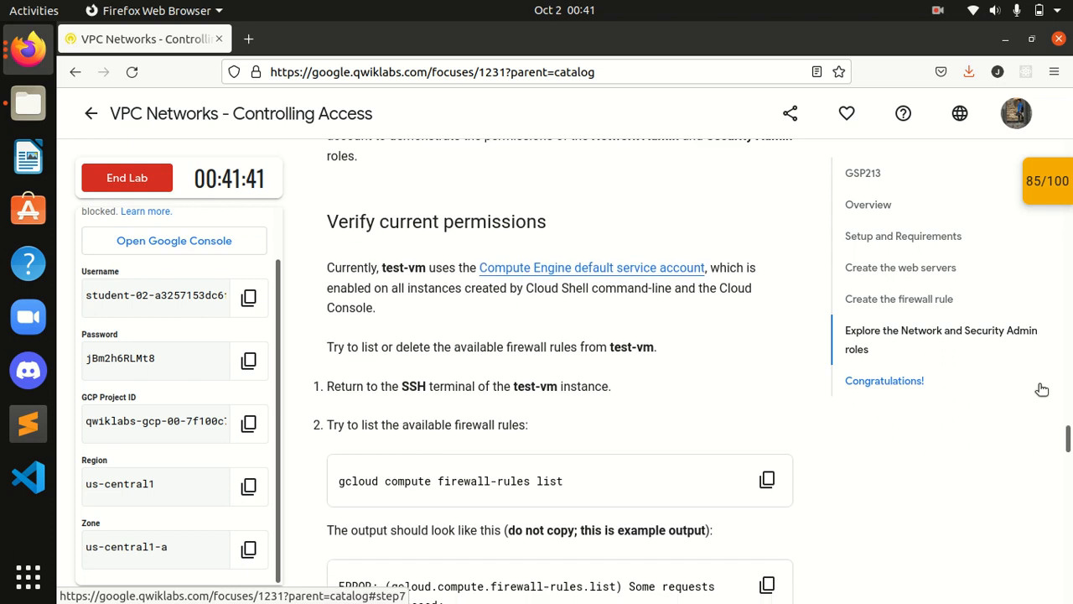
scroll(1042, 390, down, 2)
Step: Run gcloud compute firewall-rules list on test-vm; it fails with insufficient authentication scopes
click(770, 222)
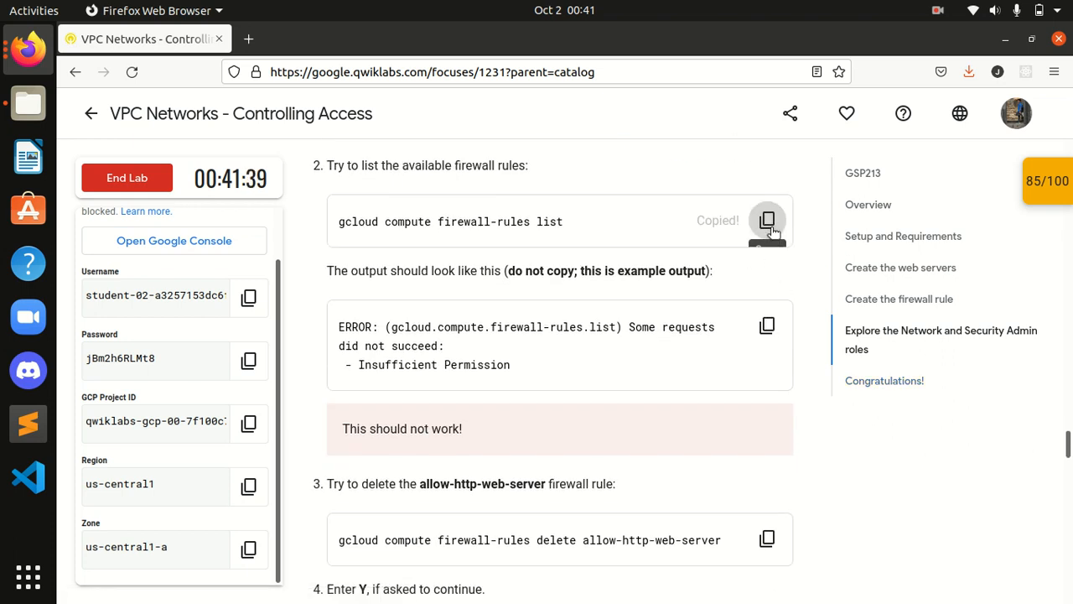
click(27, 51)
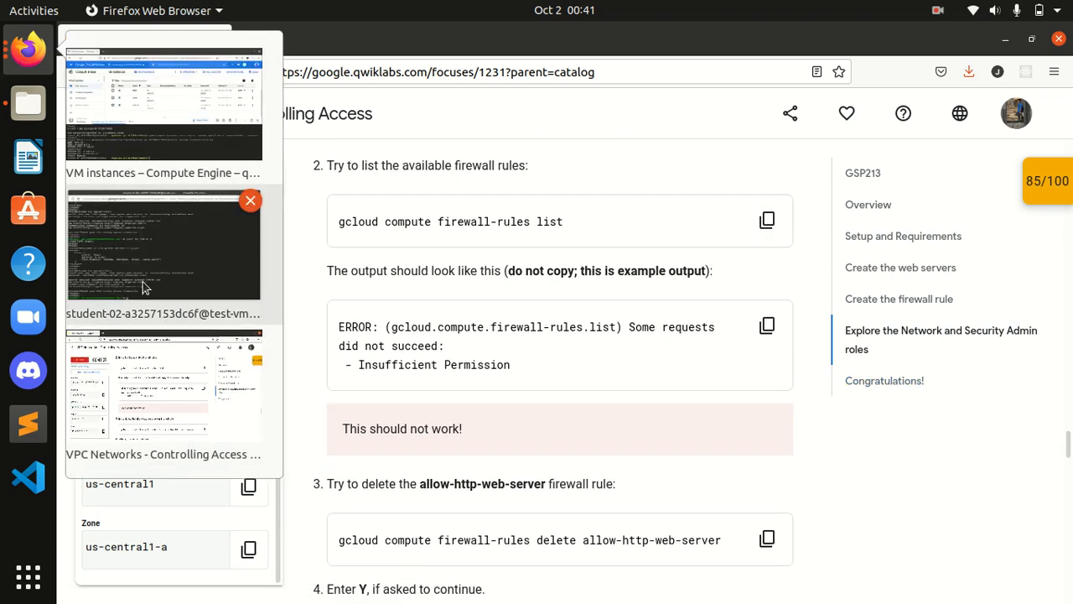
click(154, 298)
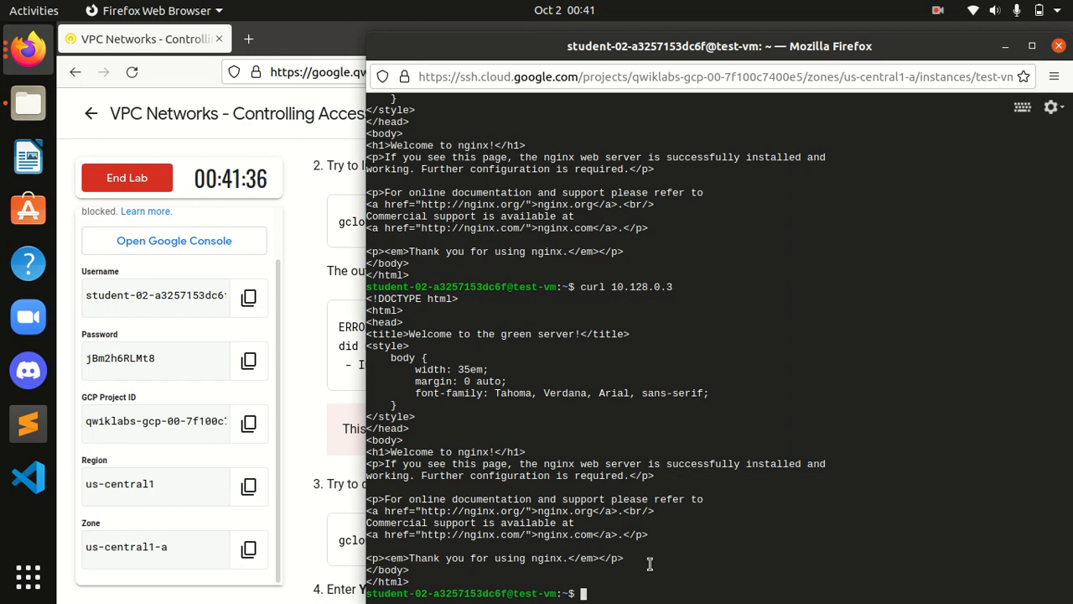
key(ctrl+v)
key(Return)
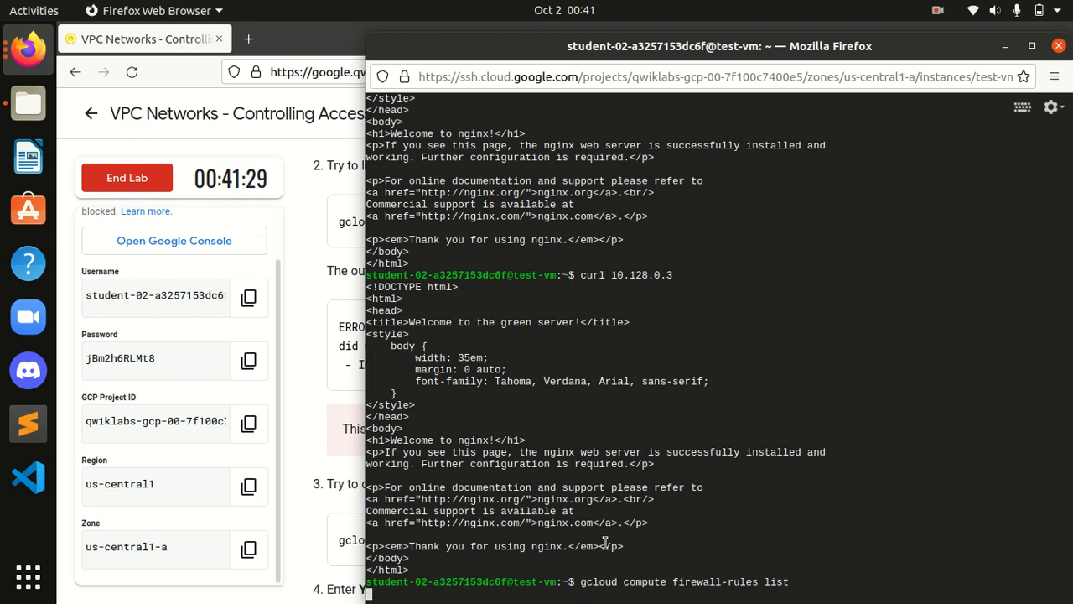
Step: Run the delete command for allow-http-web-server and confirm with y; it also fails
click(305, 156)
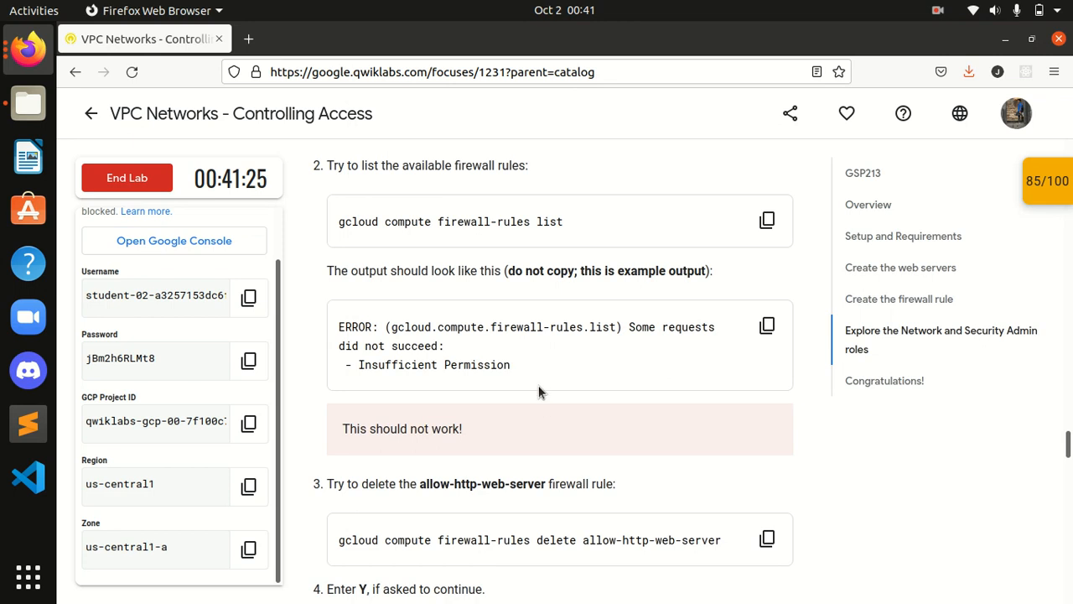
scroll(538, 385, down, 4)
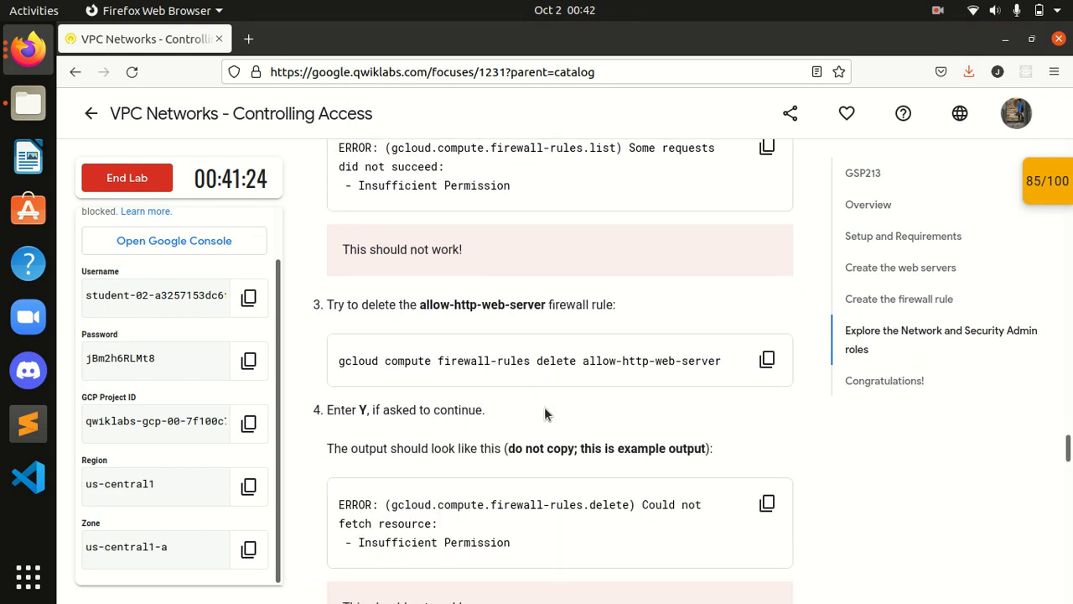
click(767, 361)
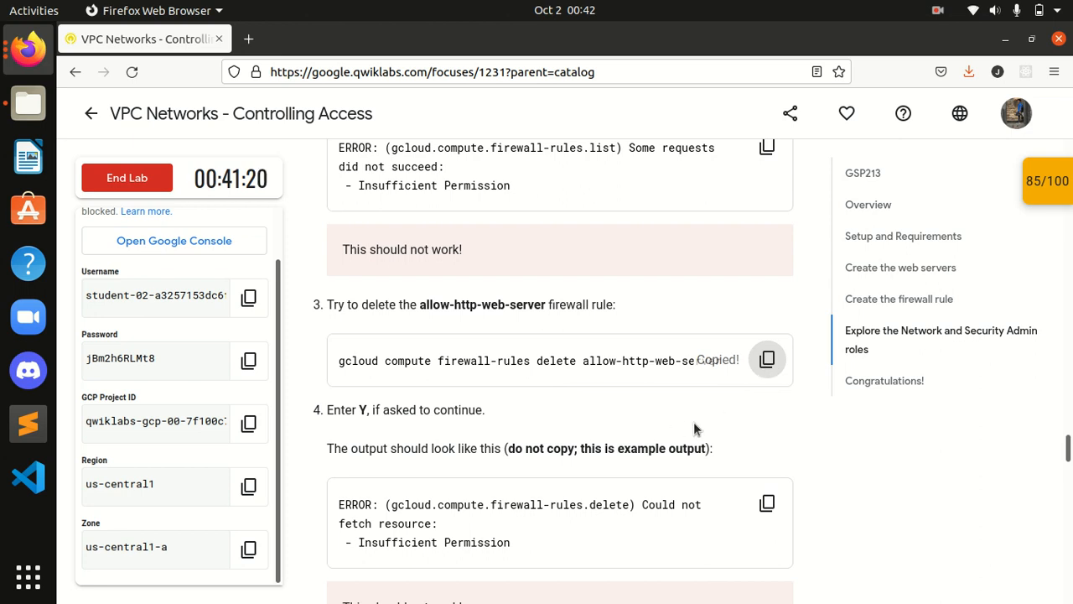
scroll(685, 423, down, 2)
click(28, 51)
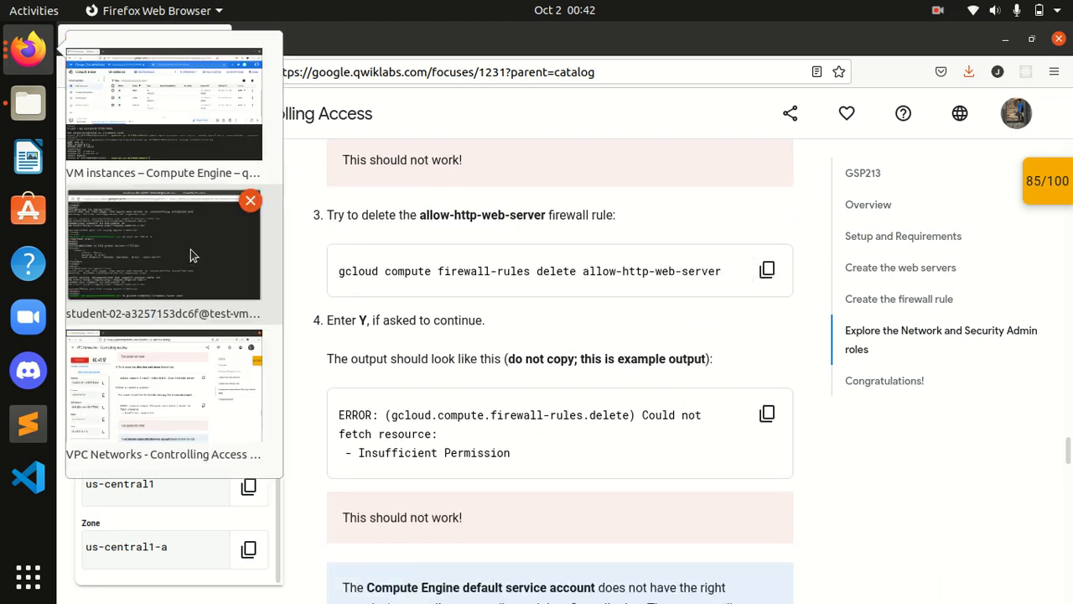
click(189, 260)
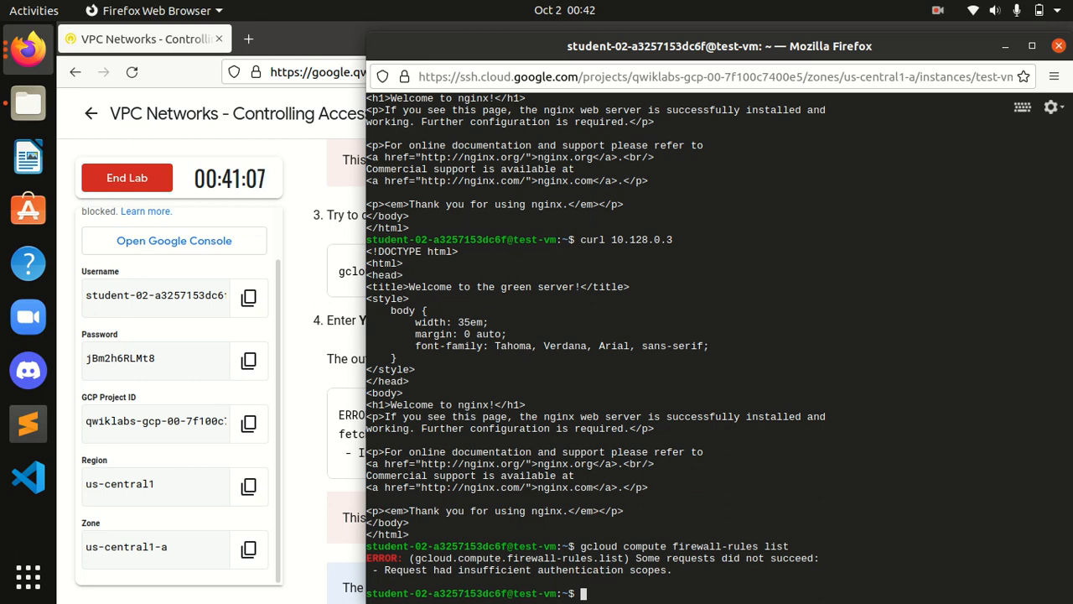
key(ctrl+v)
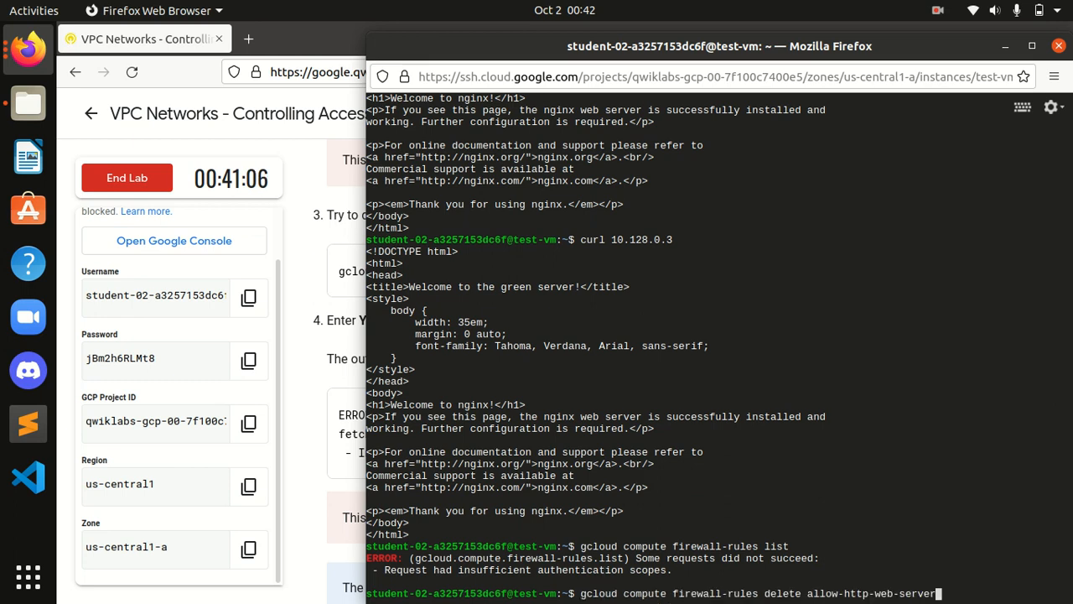
key(Return)
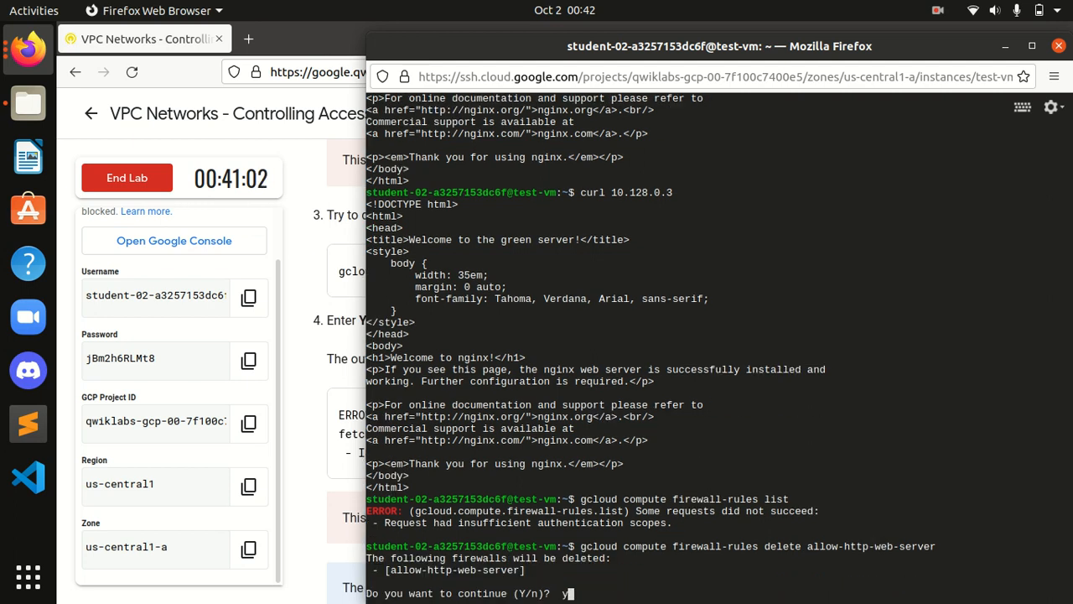
key(Return)
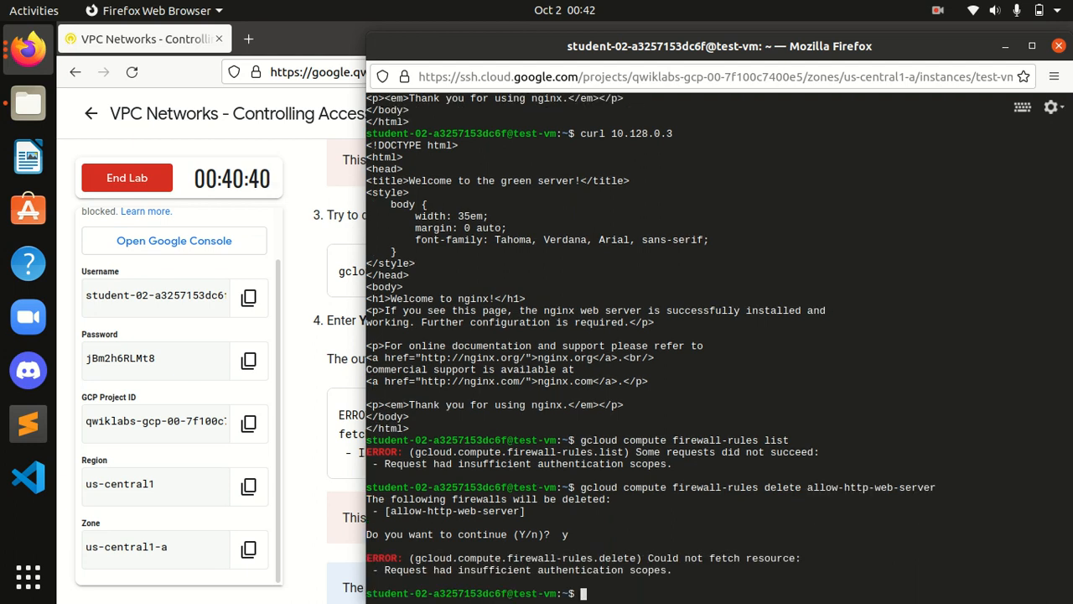
Step: Go to IAM & Admin > Service Accounts in the Cloud Console
click(293, 193)
scroll(482, 420, down, 5)
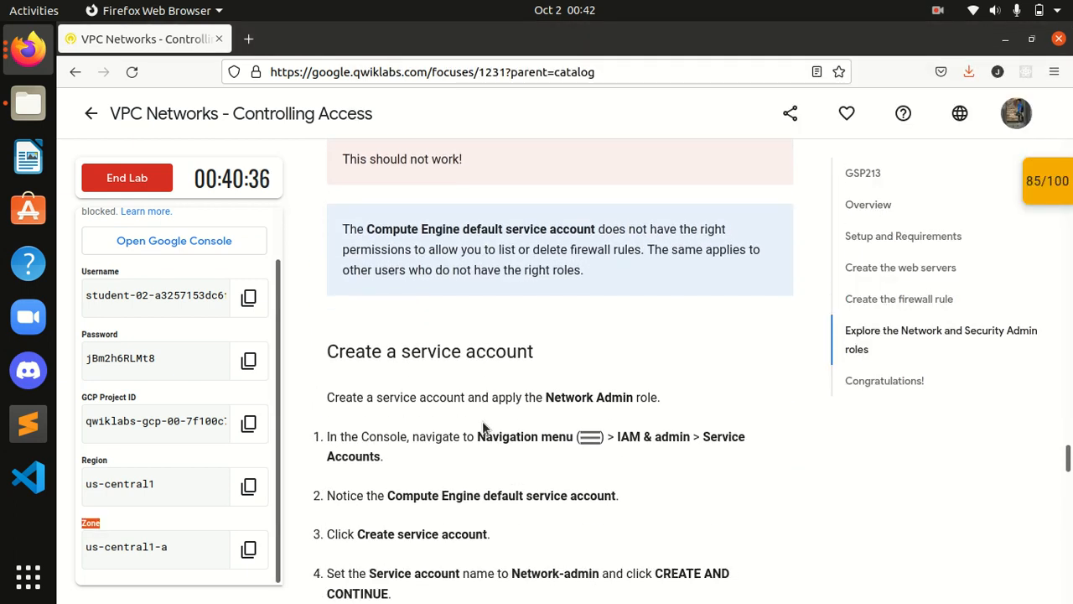
scroll(482, 420, down, 1)
scroll(491, 419, down, 1)
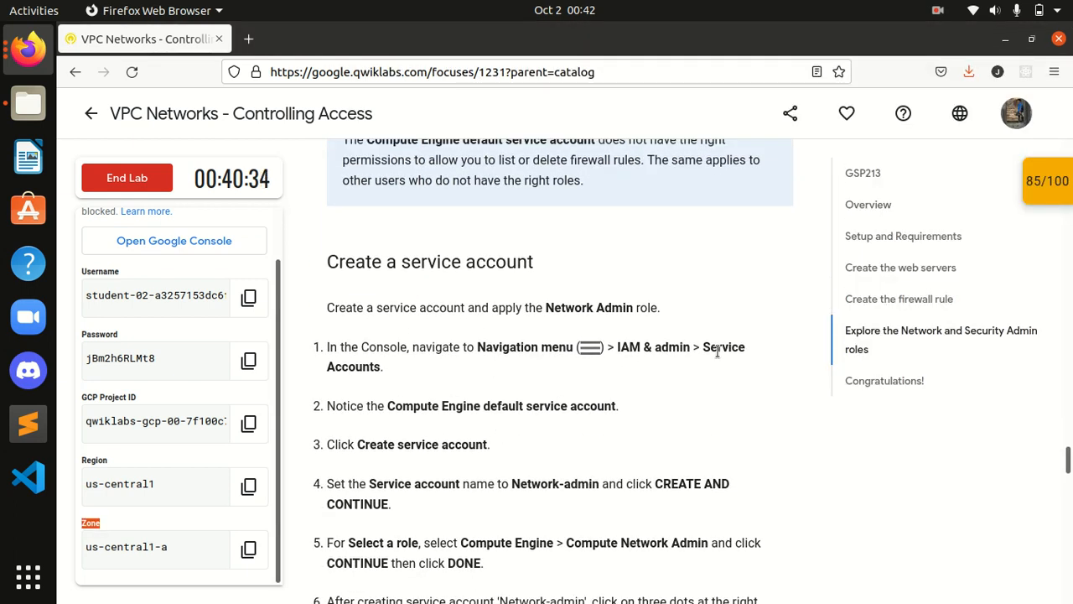
drag(618, 346, 701, 346)
click(415, 336)
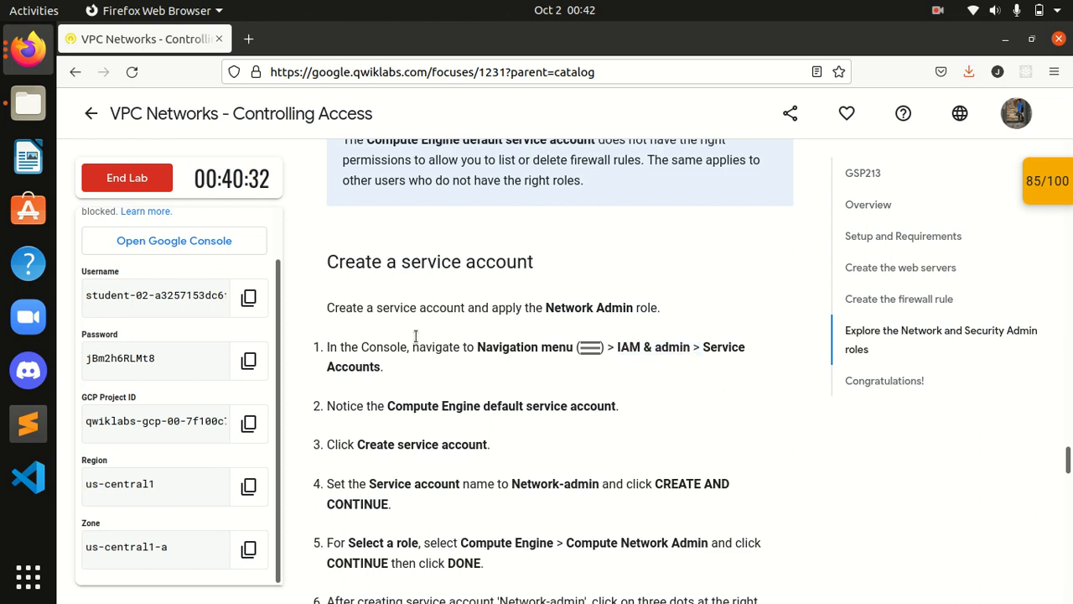
click(27, 49)
click(151, 128)
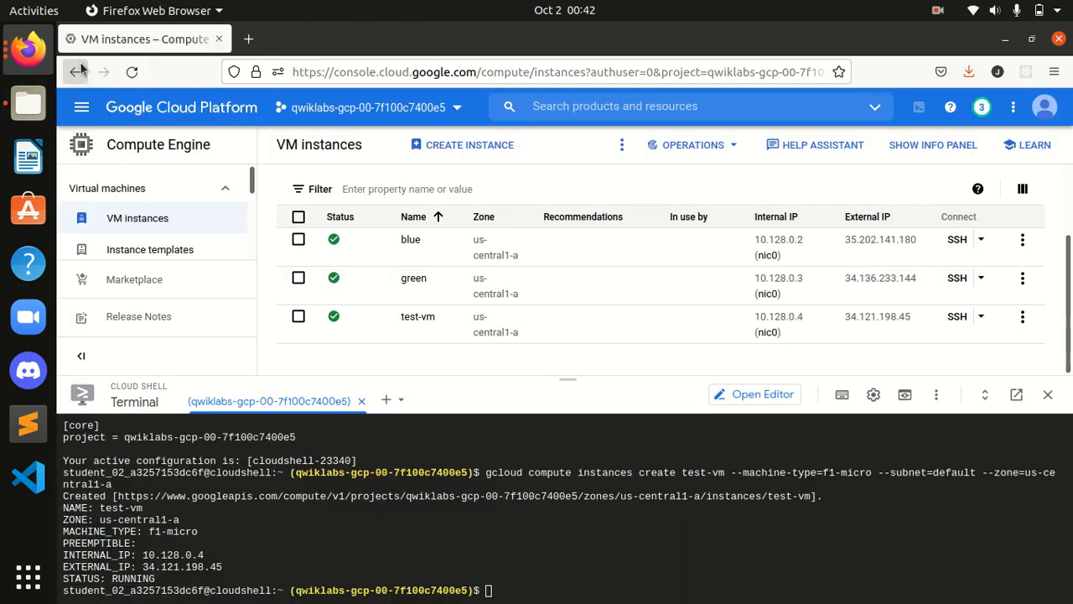
click(80, 117)
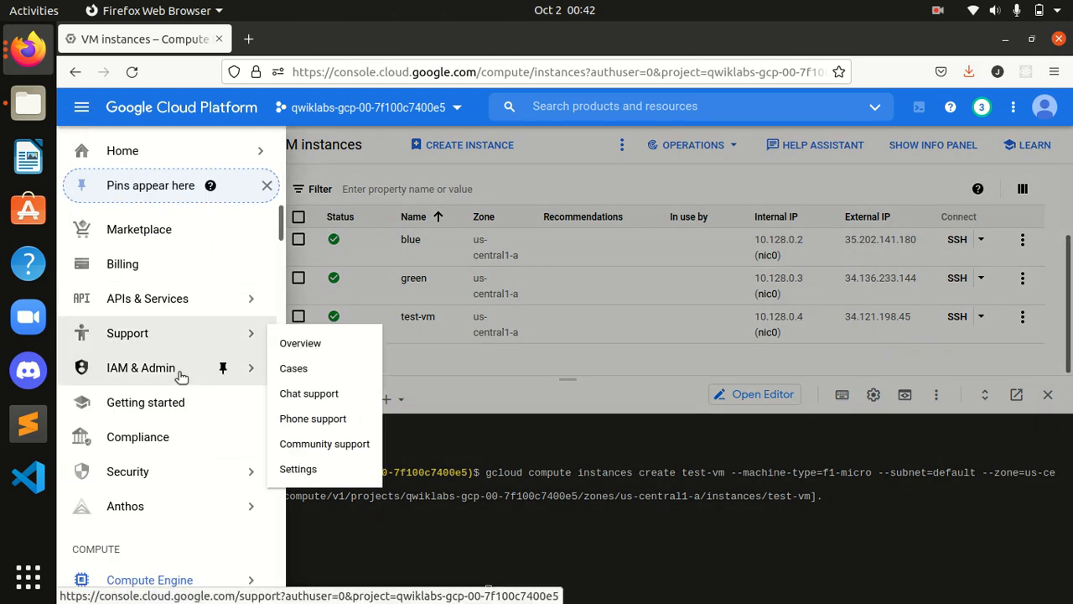
mouse_move(185, 375)
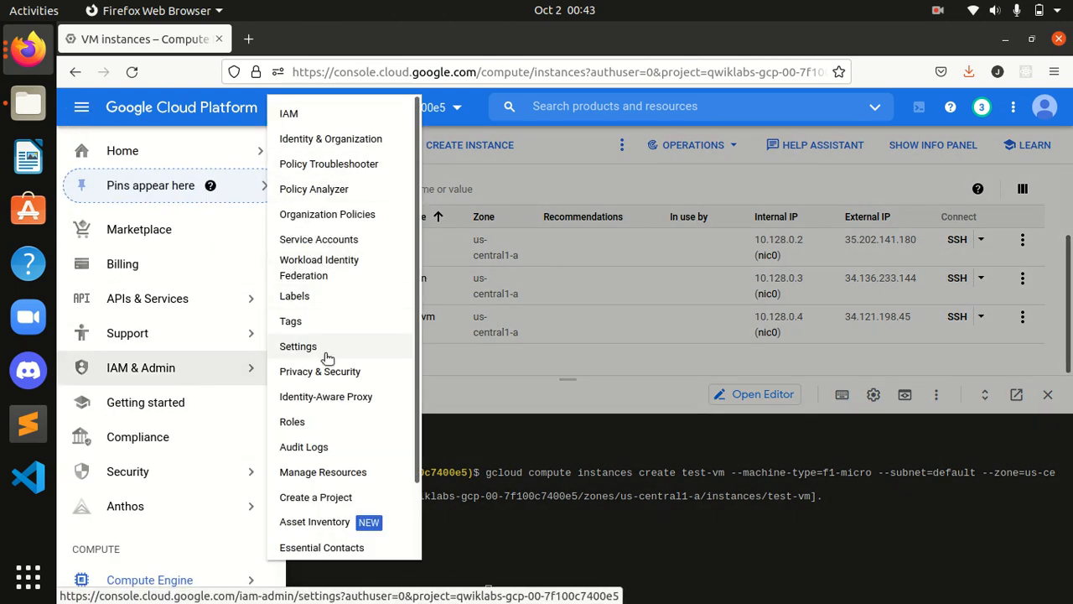
click(316, 240)
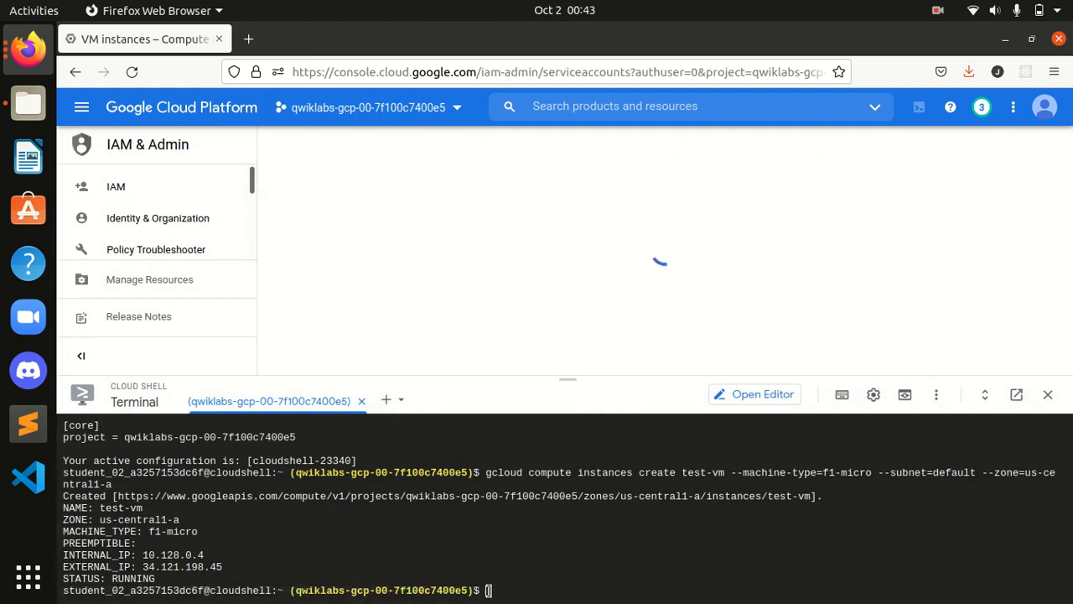
drag(584, 378, 567, 436)
Step: Dock the lab instructions as a tab in the console window and start a new service account
click(28, 50)
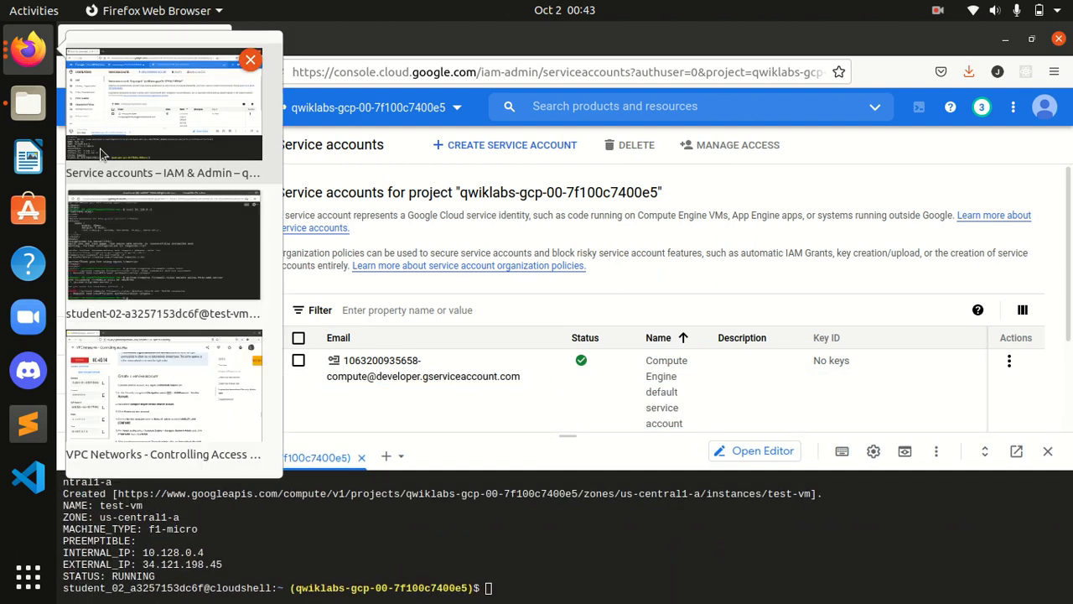
click(143, 410)
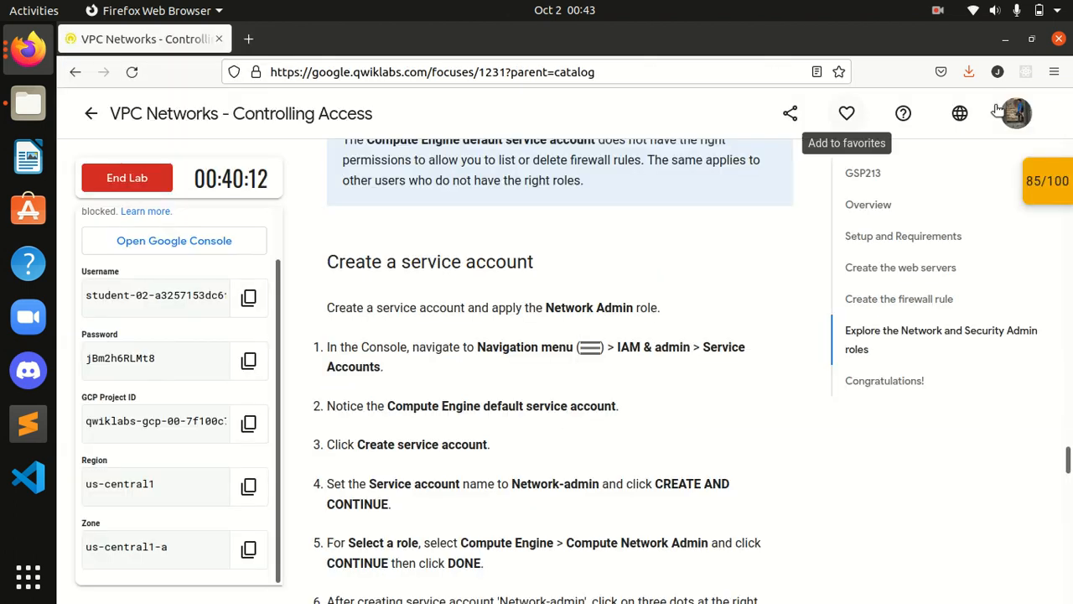
click(1031, 39)
drag(287, 87, 168, 47)
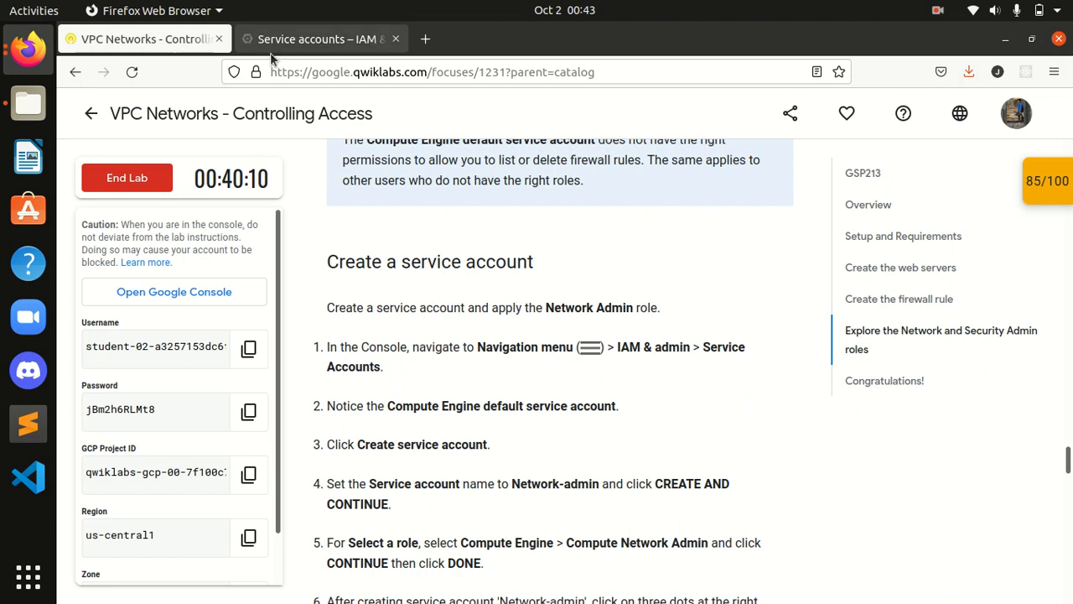
scroll(553, 381, down, 2)
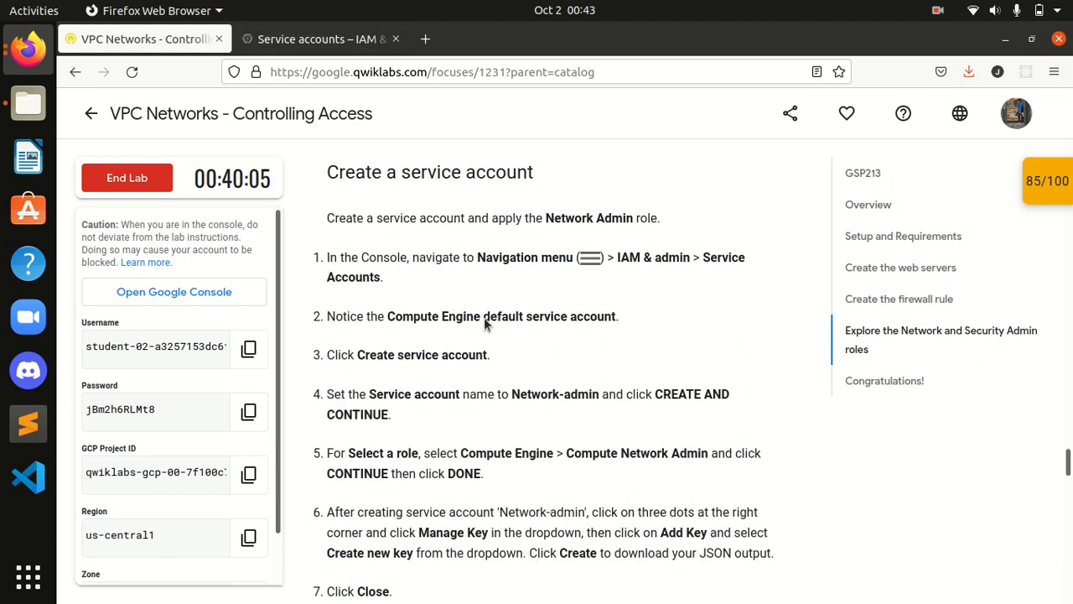
click(307, 39)
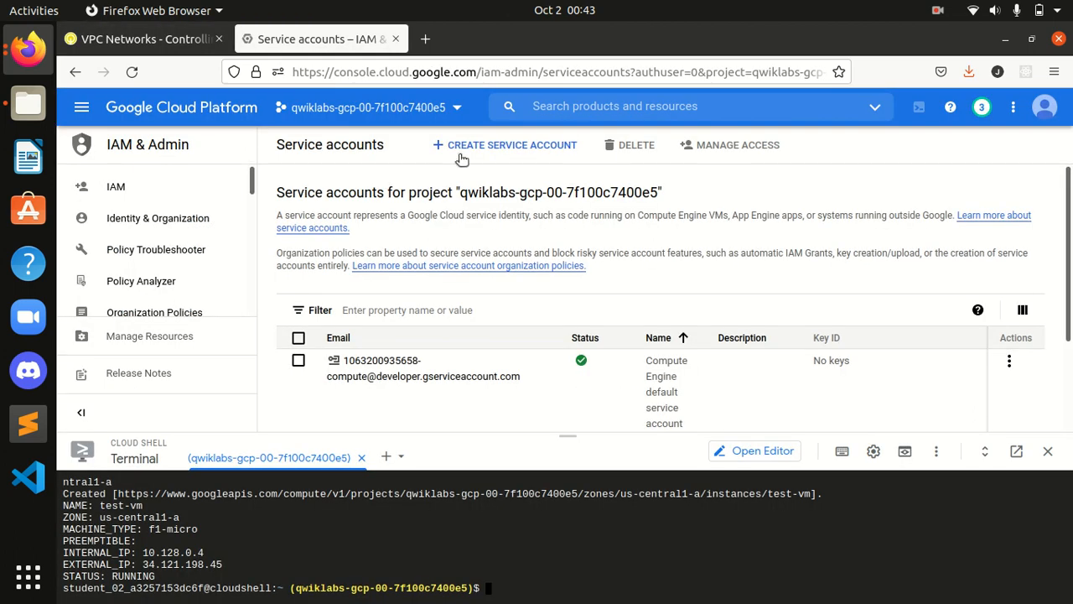
click(474, 149)
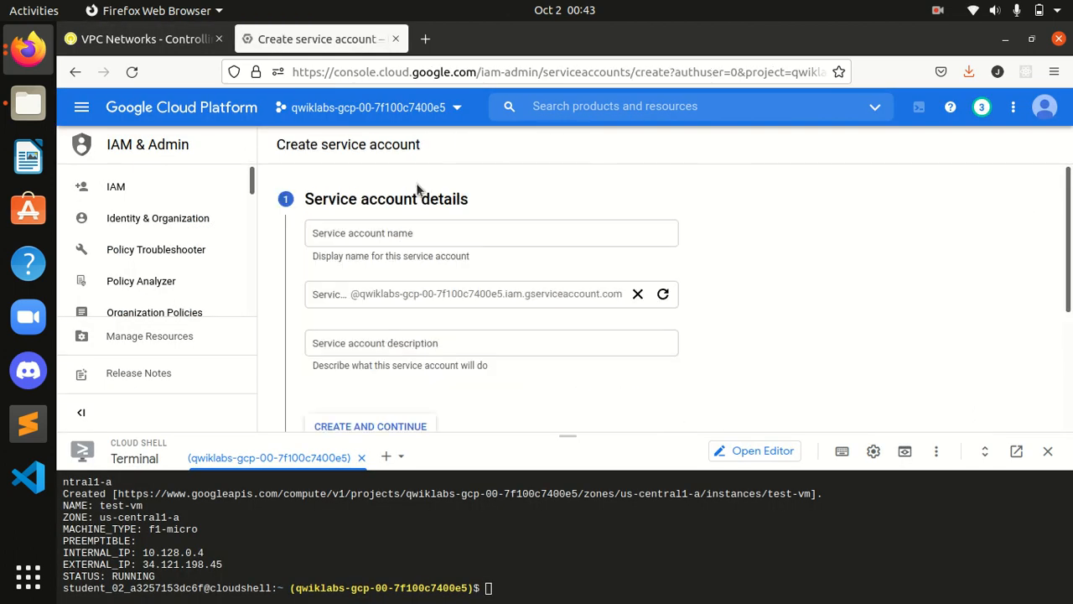
Step: Enter Network-admin, copied from the lab, as the service account name
click(138, 39)
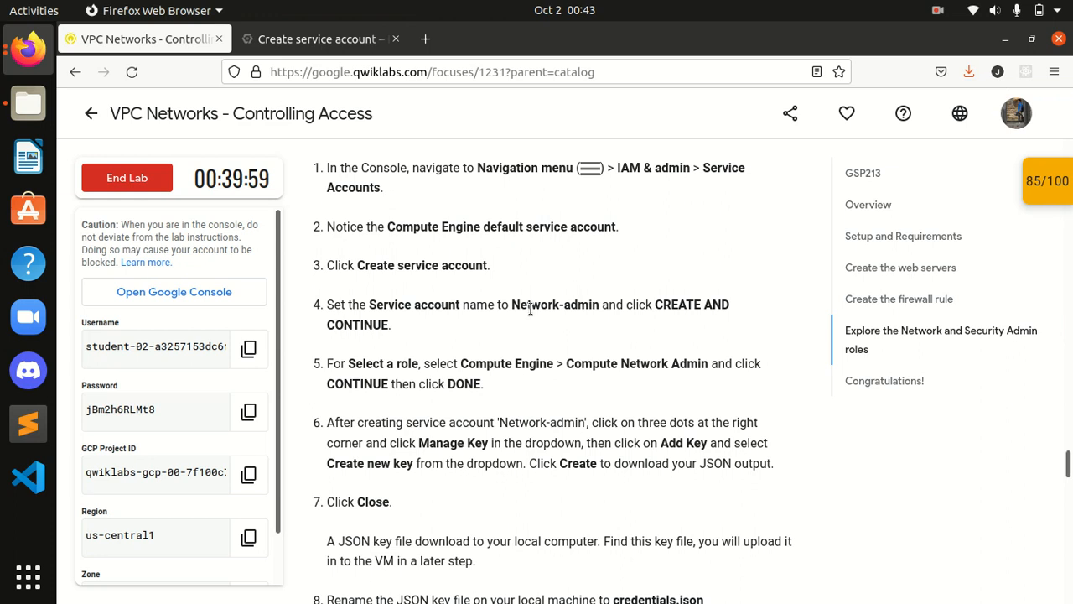
mouse_move(512, 302)
mouse_down()
mouse_move(597, 318)
mouse_move(510, 302)
mouse_up()
click(597, 311)
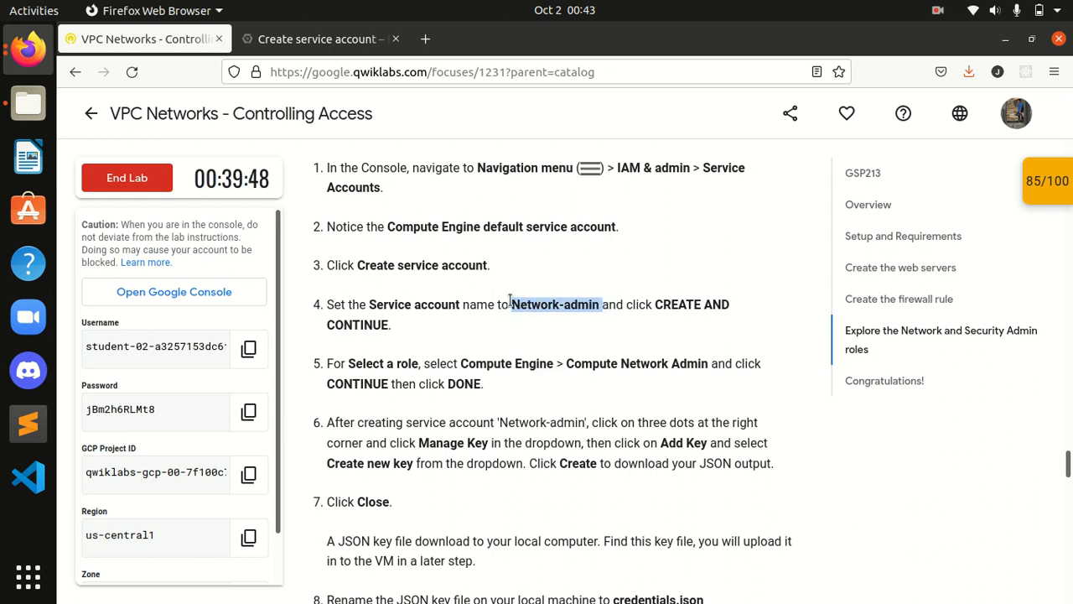
click(332, 46)
click(417, 235)
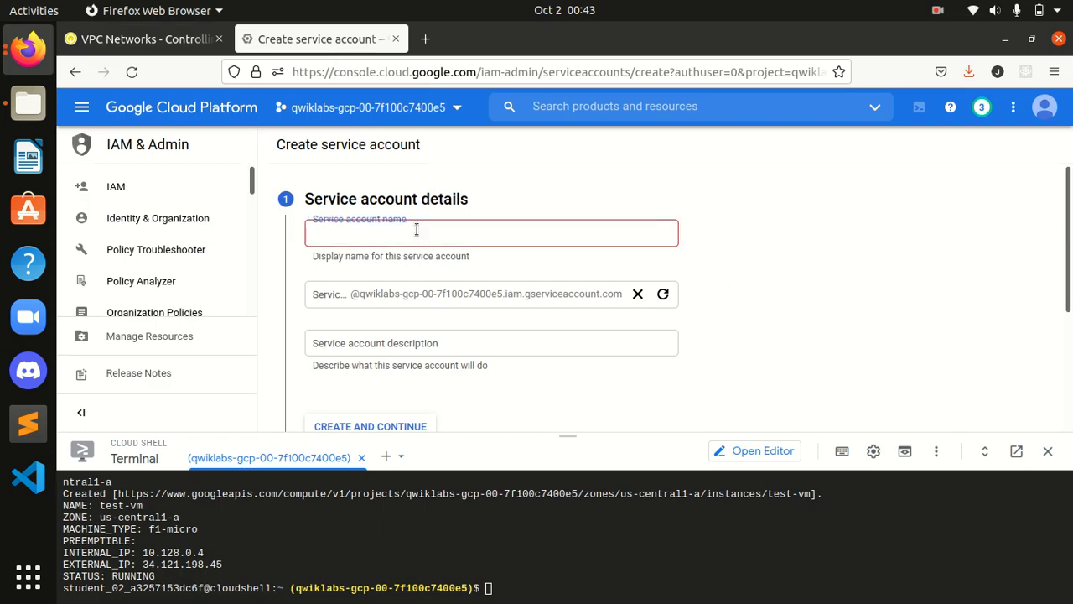
key(ctrl+v)
click(703, 252)
Step: Create the account and continue to the optional grant-access step
scroll(407, 352, down, 5)
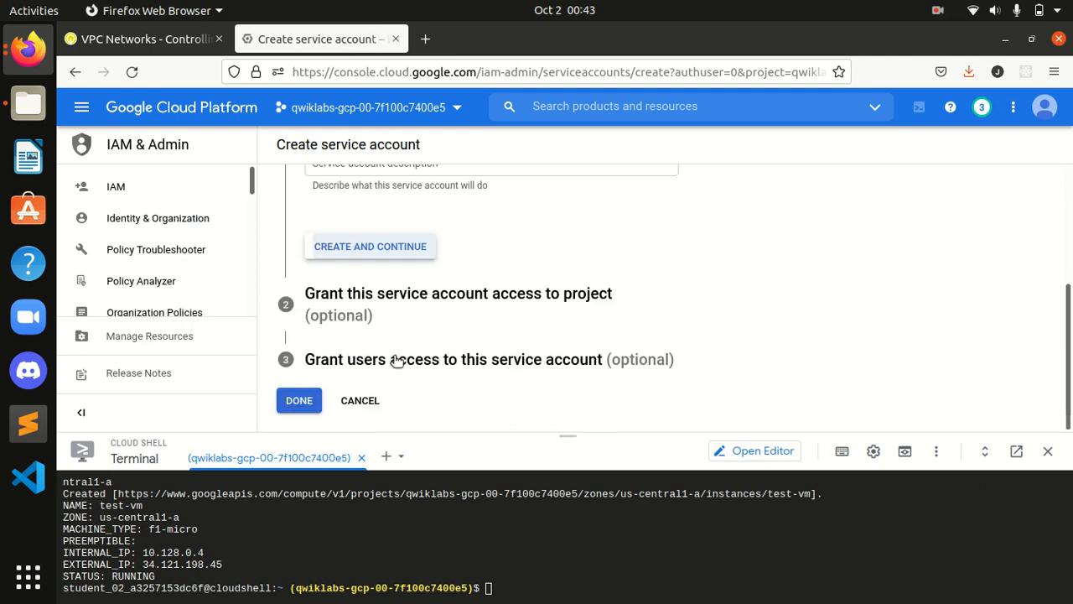
click(367, 256)
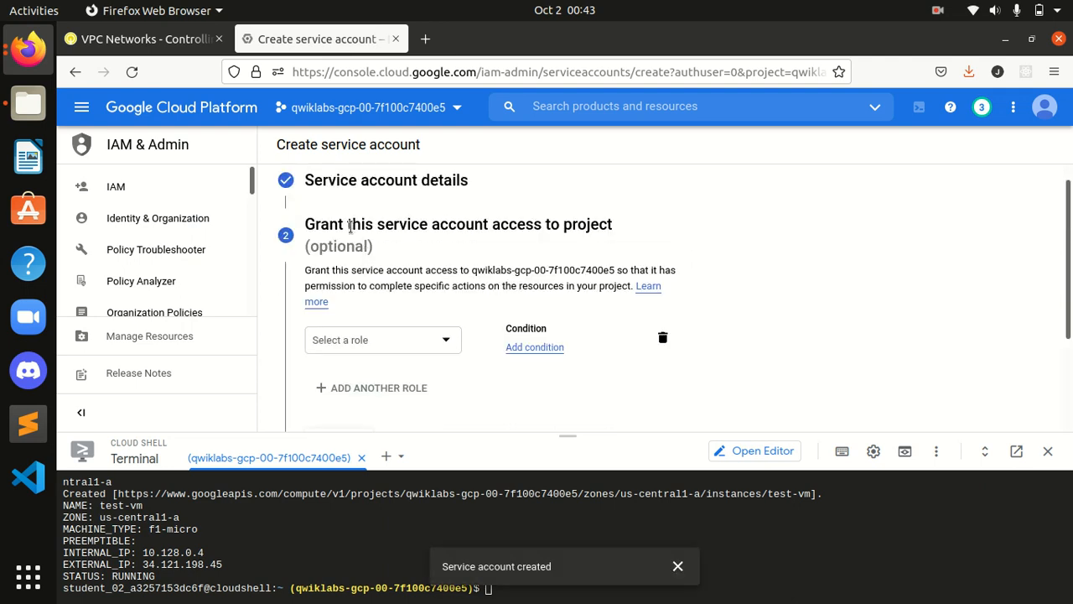
click(142, 39)
scroll(442, 317, down, 2)
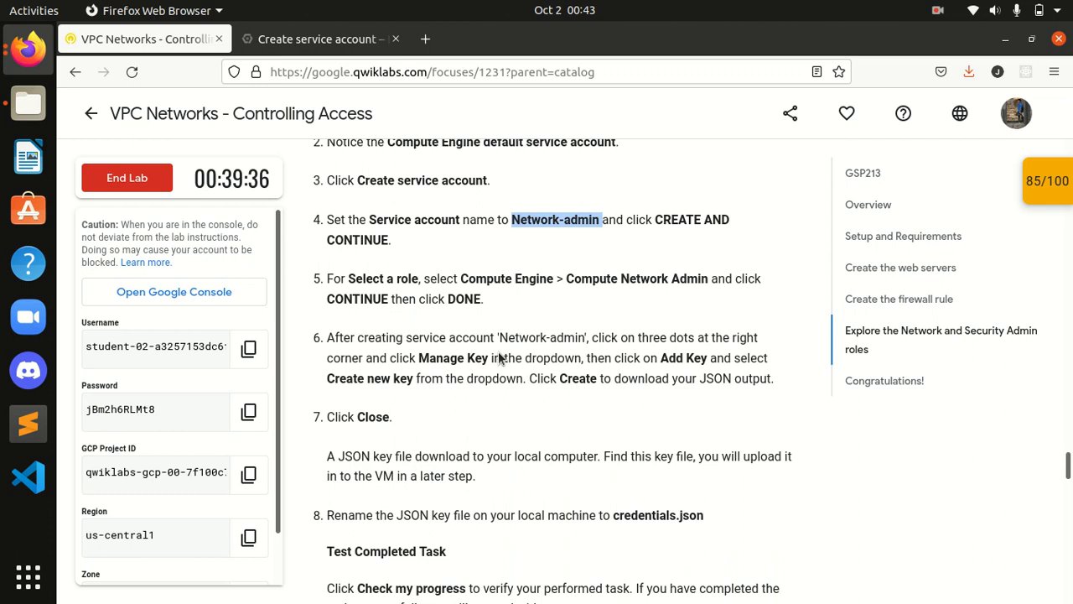
click(517, 297)
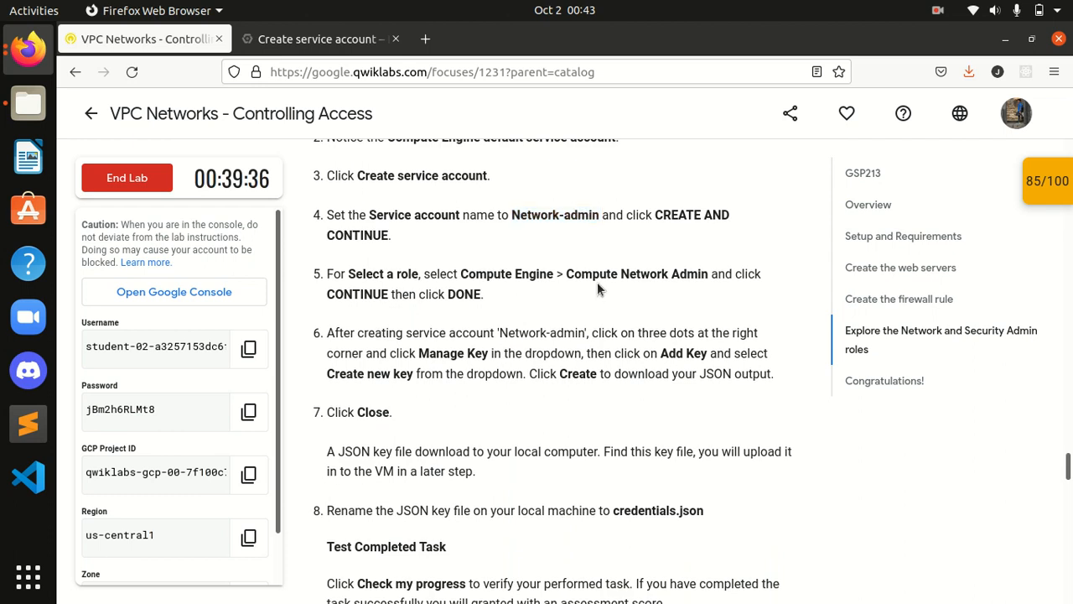
click(306, 44)
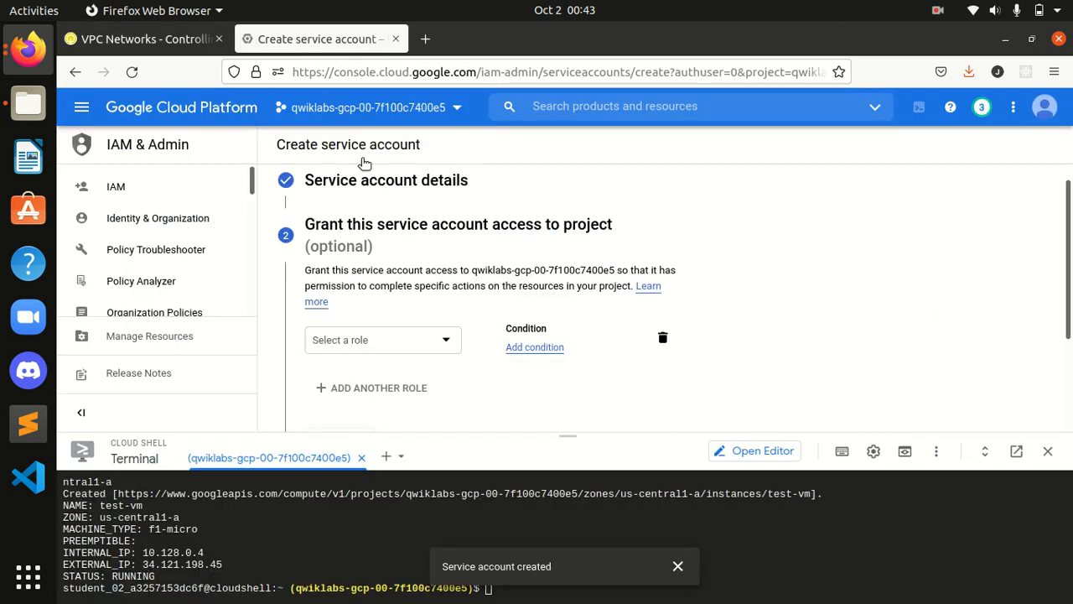
Step: Choose Compute Engine > Compute Network Admin as the account's role
click(394, 340)
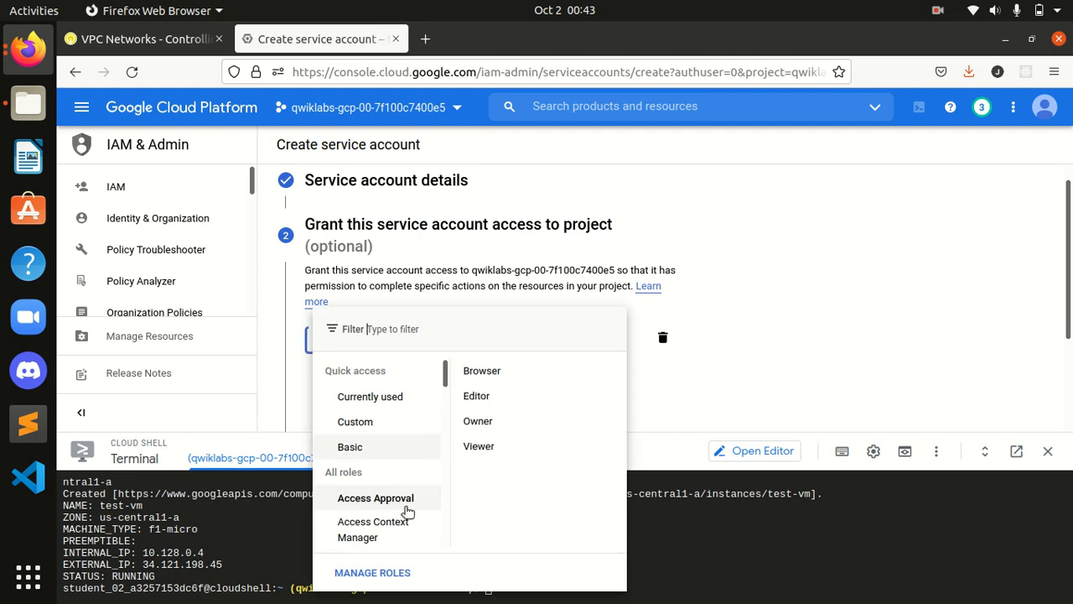
scroll(408, 465, down, 1)
scroll(408, 466, down, 8)
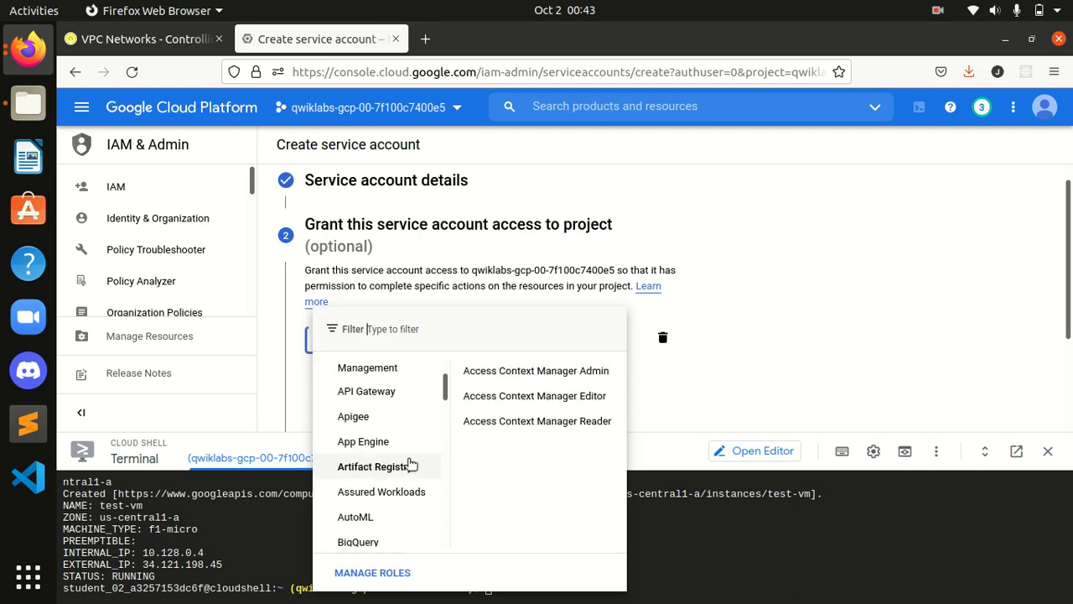
scroll(410, 463, down, 5)
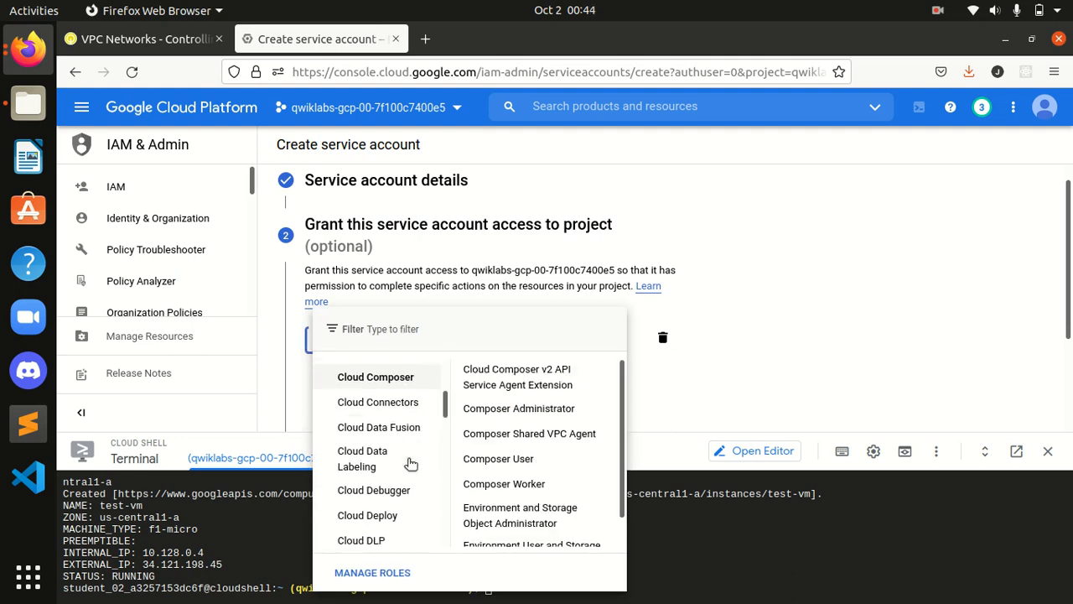
scroll(411, 464, down, 6)
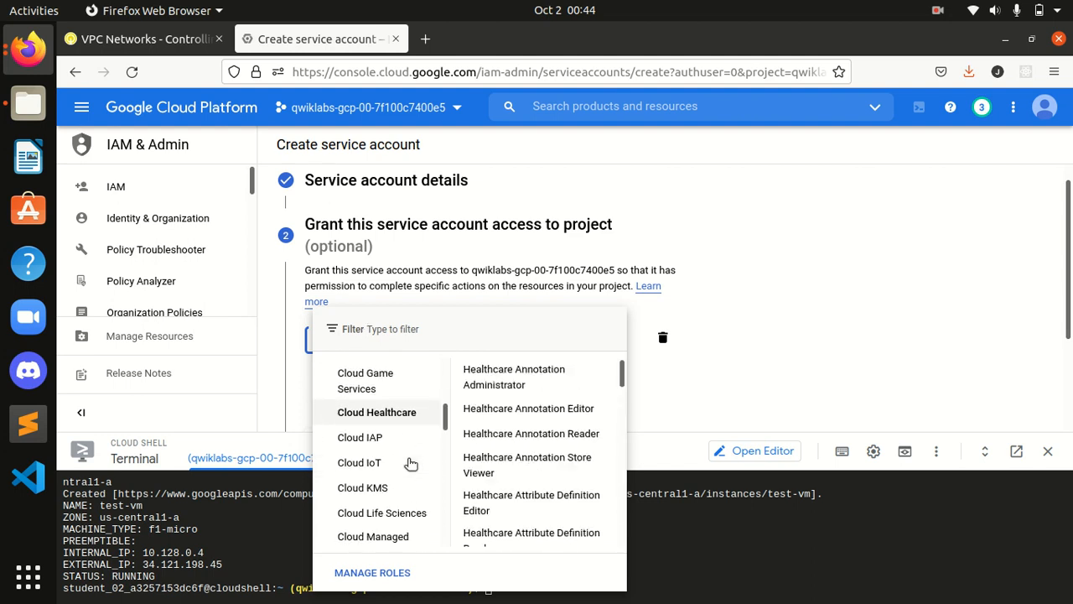
scroll(411, 464, down, 6)
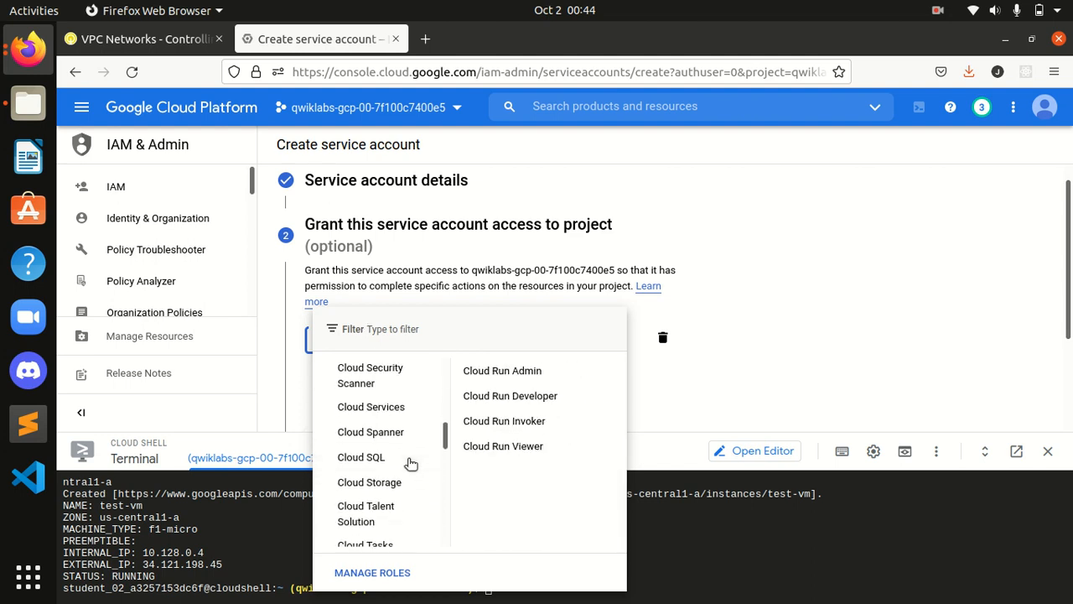
scroll(411, 464, down, 5)
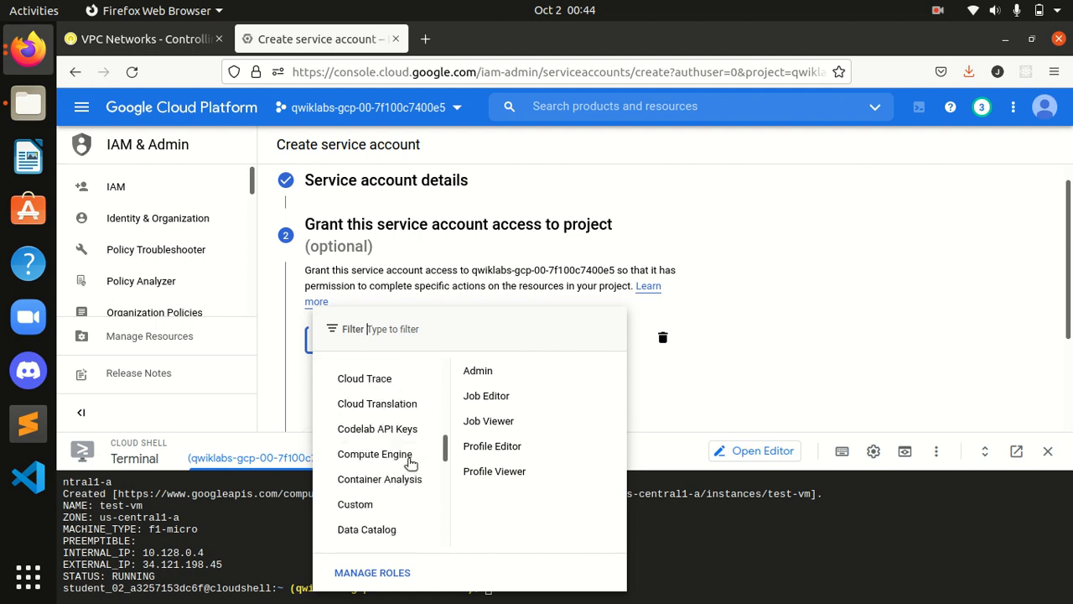
mouse_move(401, 434)
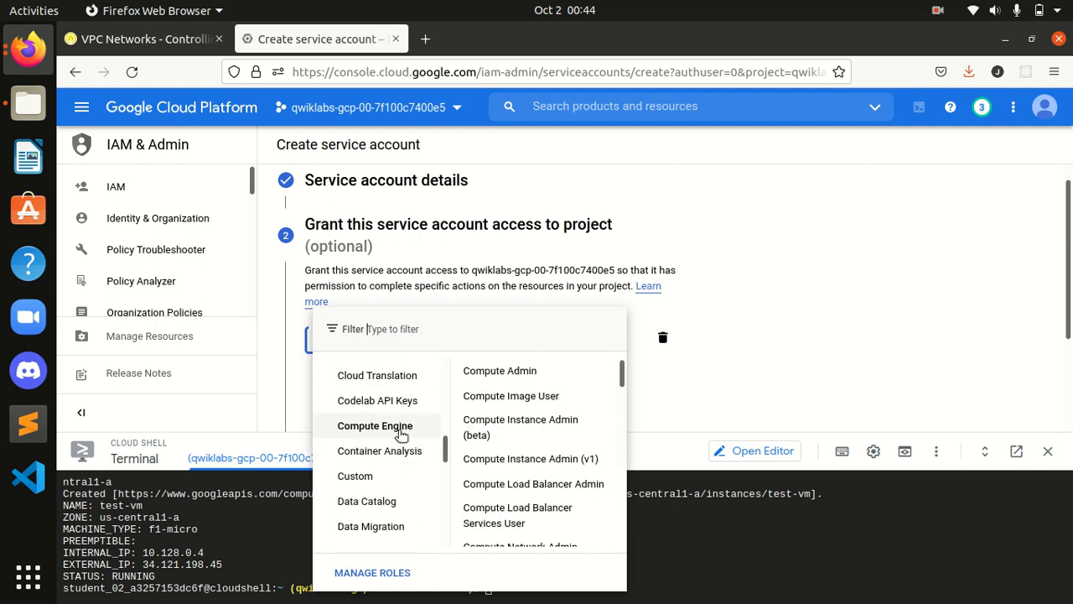
click(154, 47)
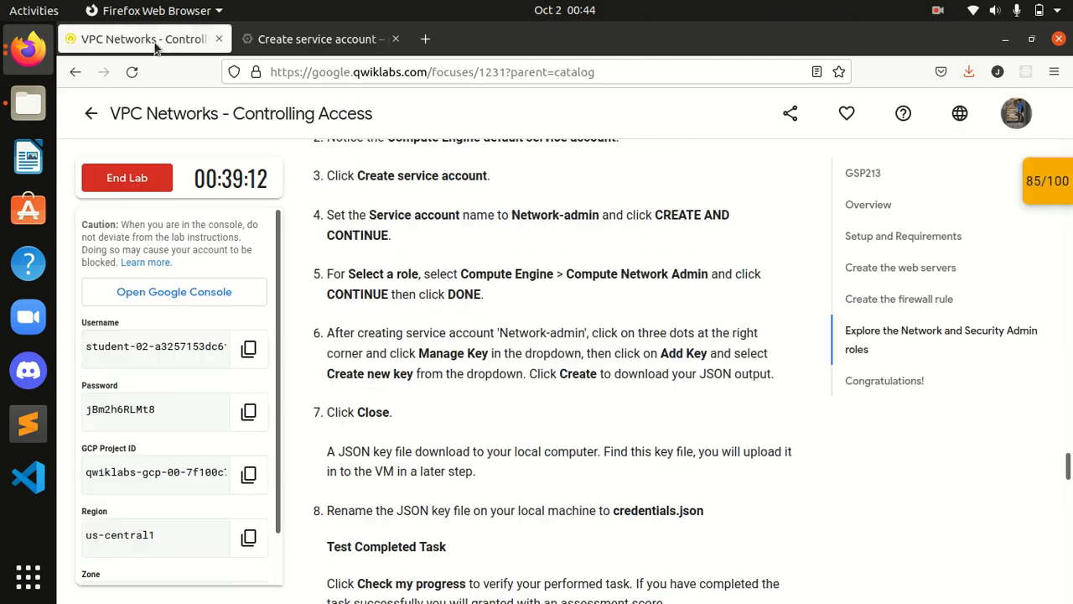
click(318, 39)
mouse_move(399, 424)
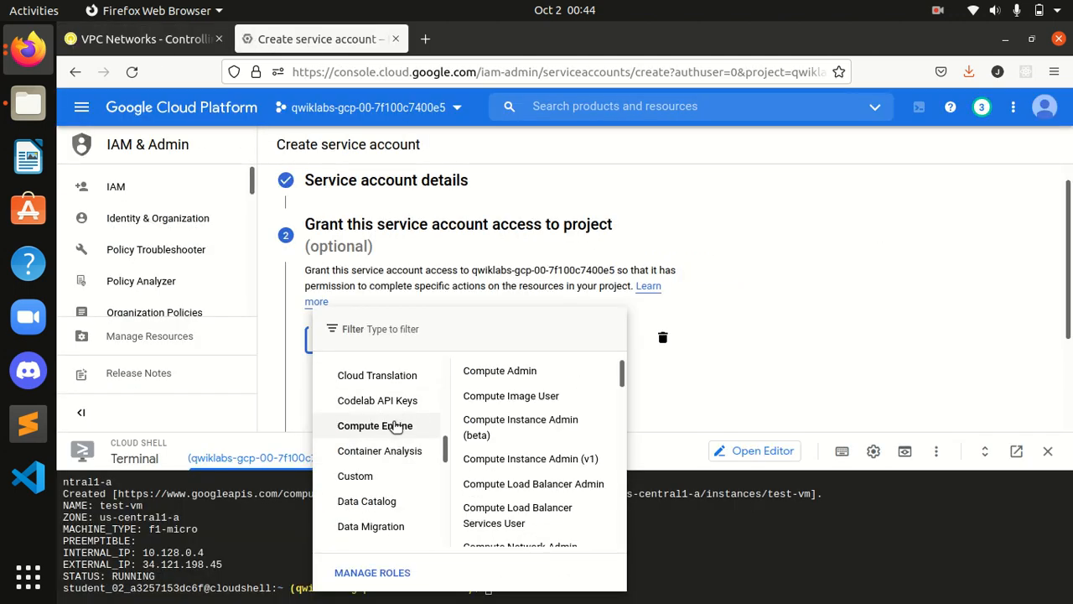
scroll(522, 457, down, 2)
click(524, 476)
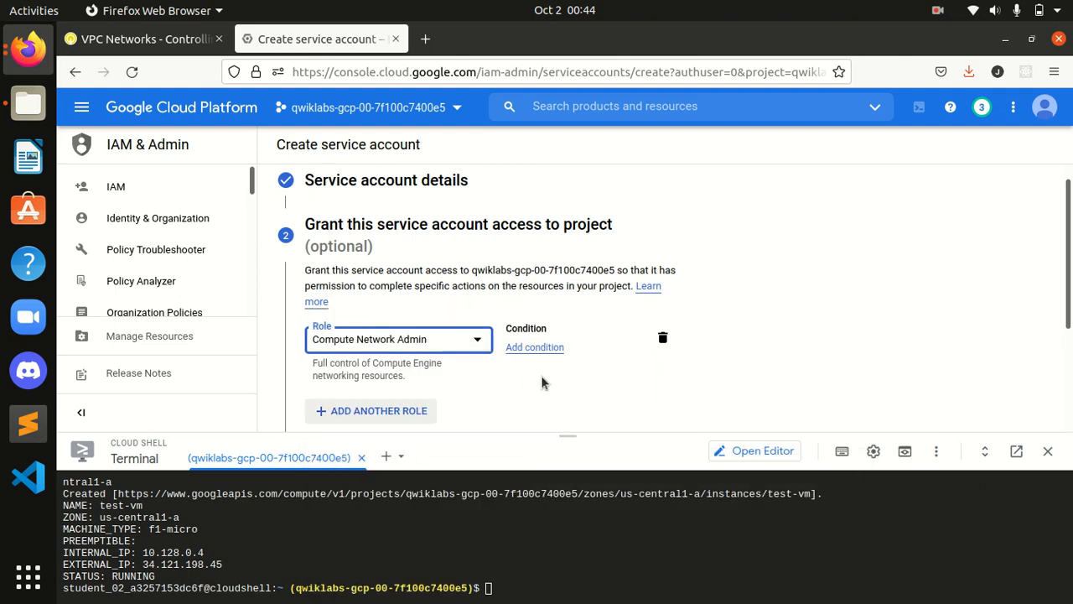
Step: Continue and finish the setup, returning to the service accounts list
scroll(1062, 342, down, 2)
scroll(1062, 342, down, 1)
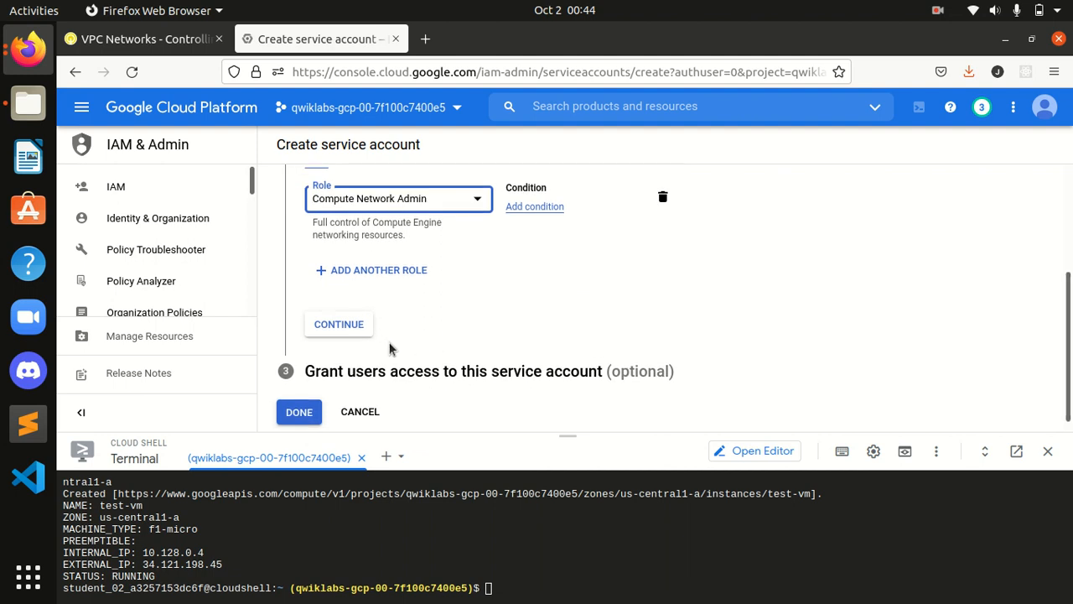
click(344, 332)
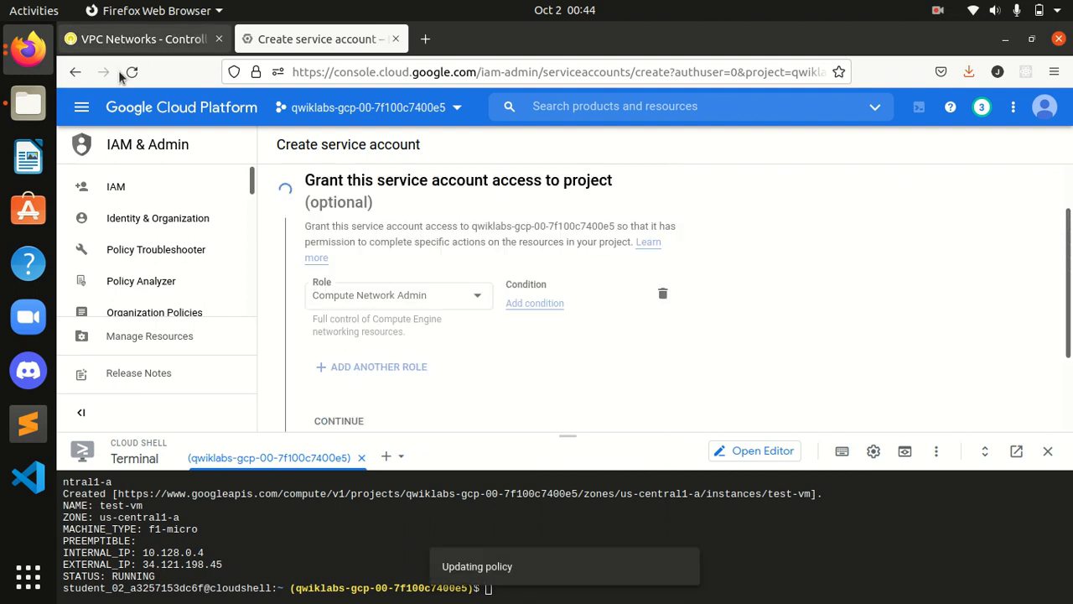
click(162, 40)
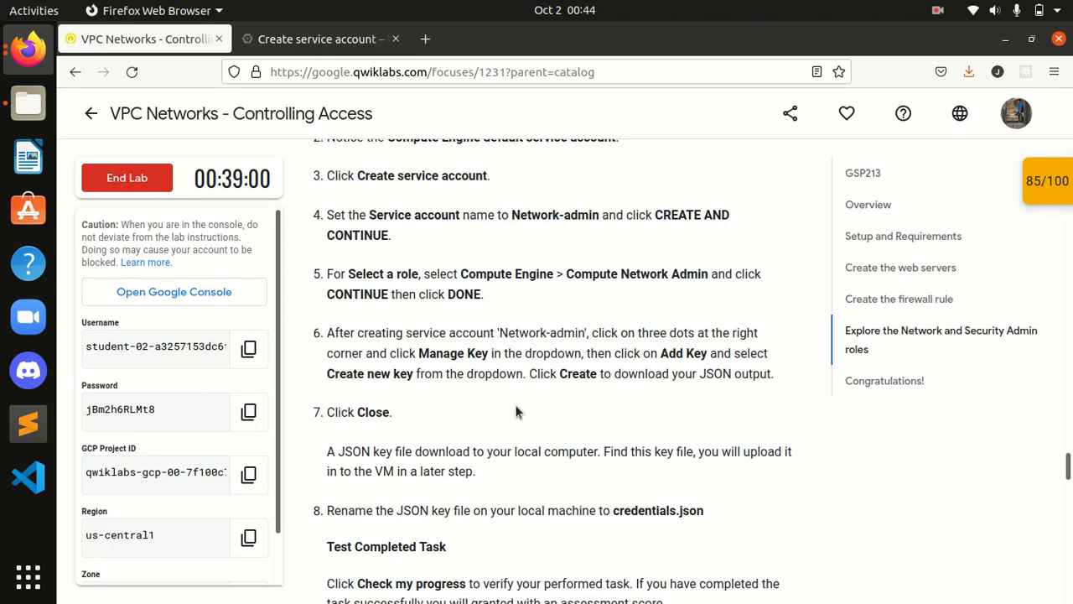
click(318, 38)
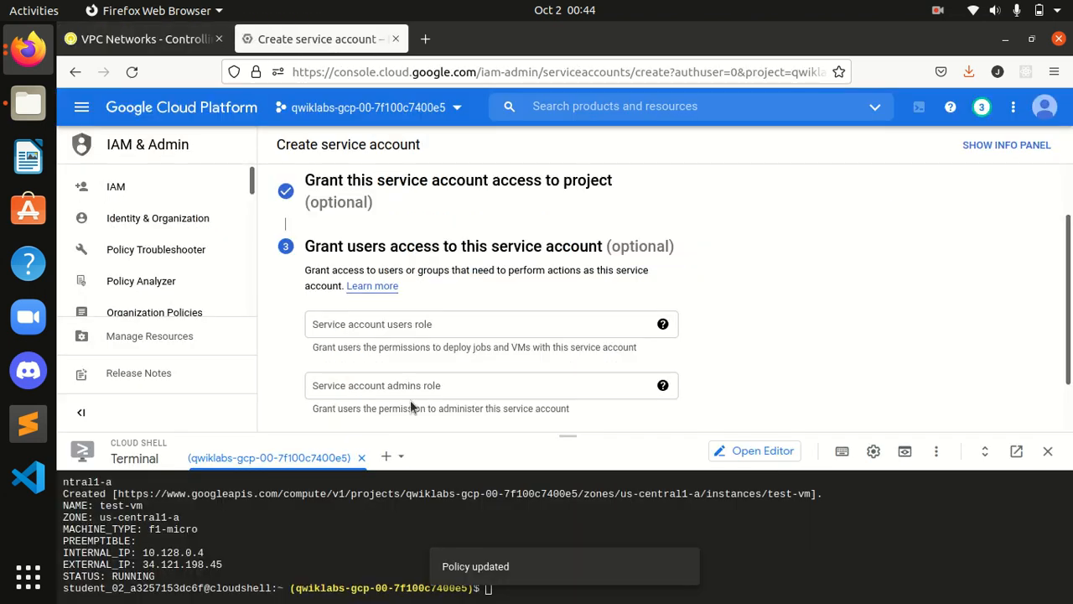
click(294, 404)
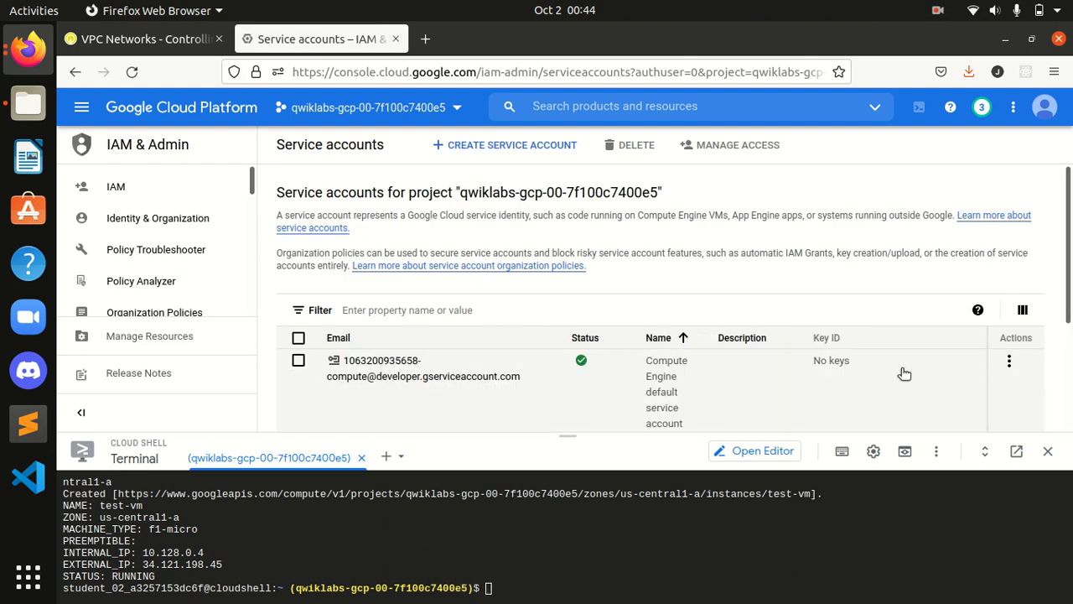
scroll(783, 373, down, 3)
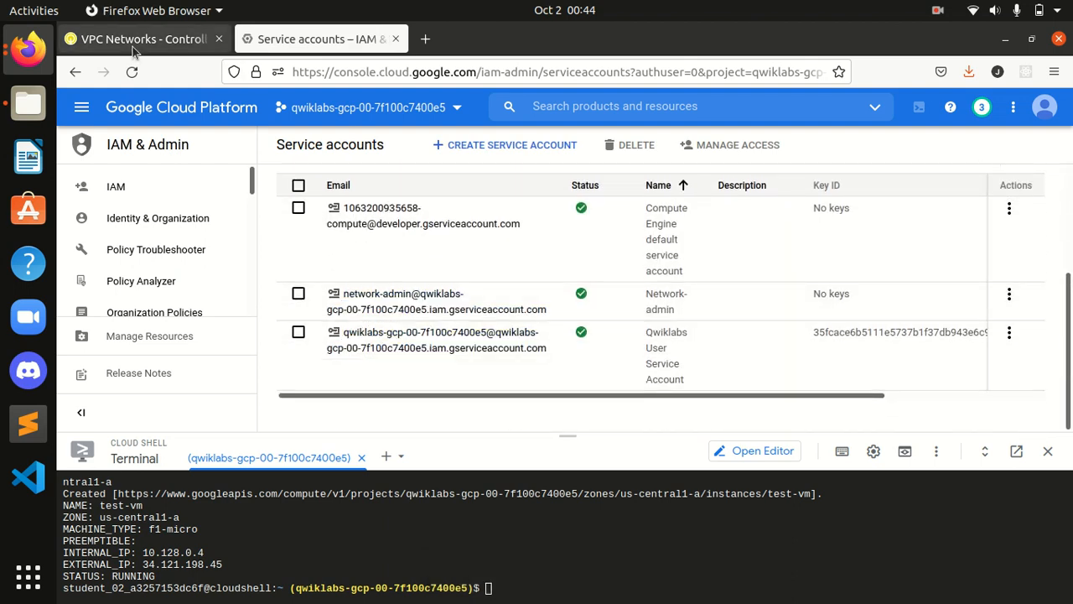
click(138, 39)
scroll(545, 330, down, 1)
scroll(545, 330, down, 1)
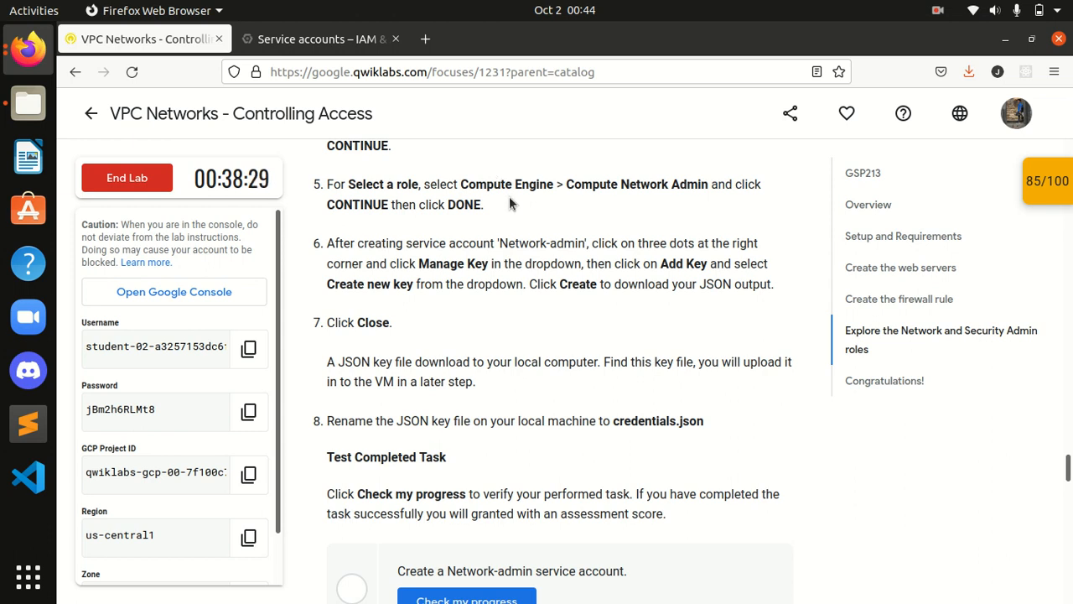
scroll(508, 198, down, 2)
scroll(455, 271, up, 2)
click(321, 38)
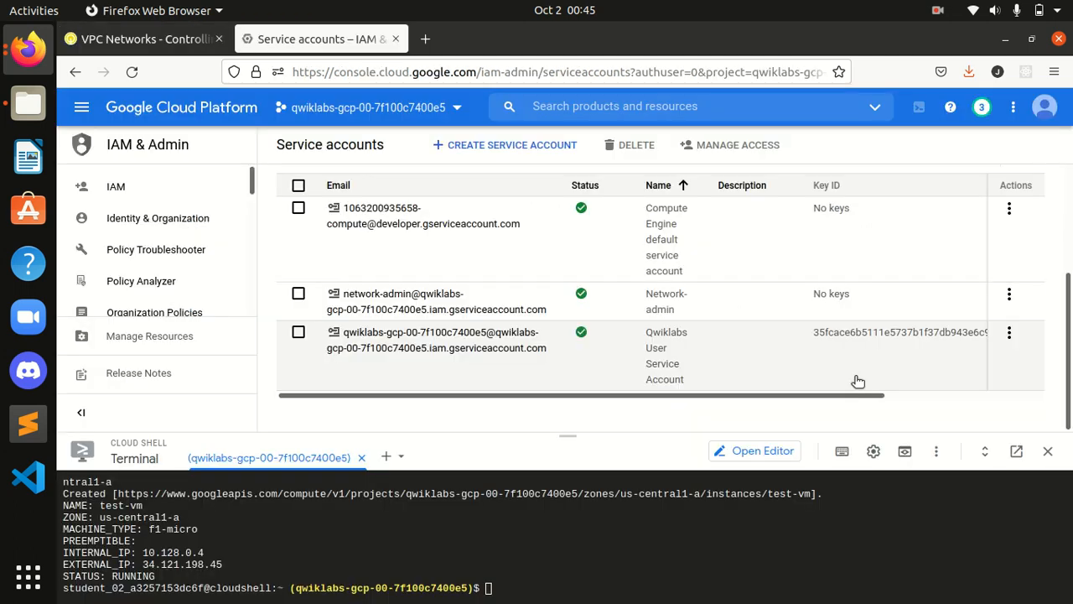
Step: Open Manage keys for the network-admin service account
click(1009, 293)
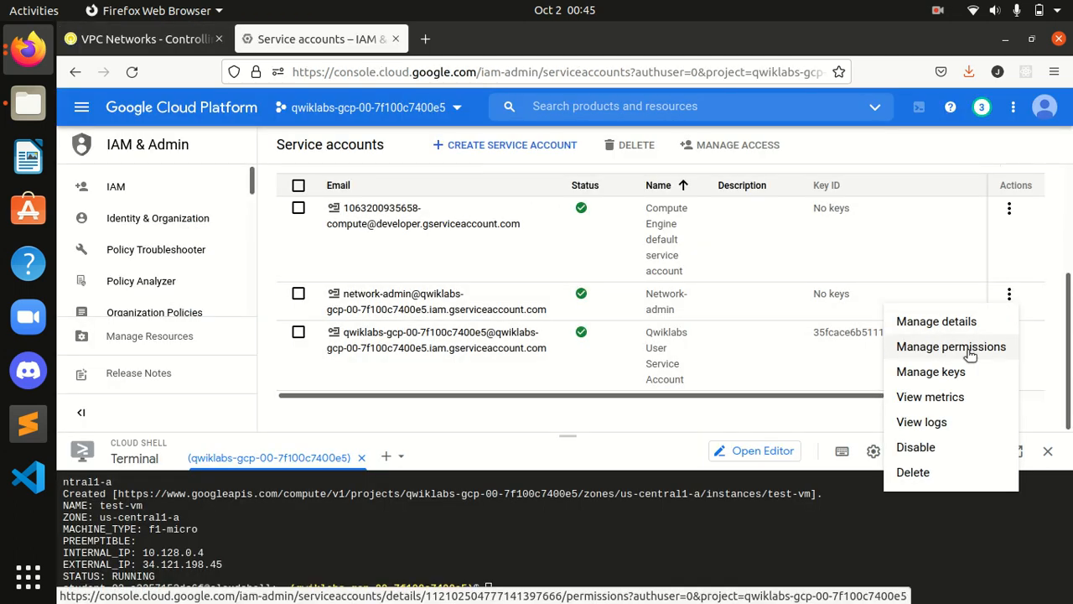
click(173, 38)
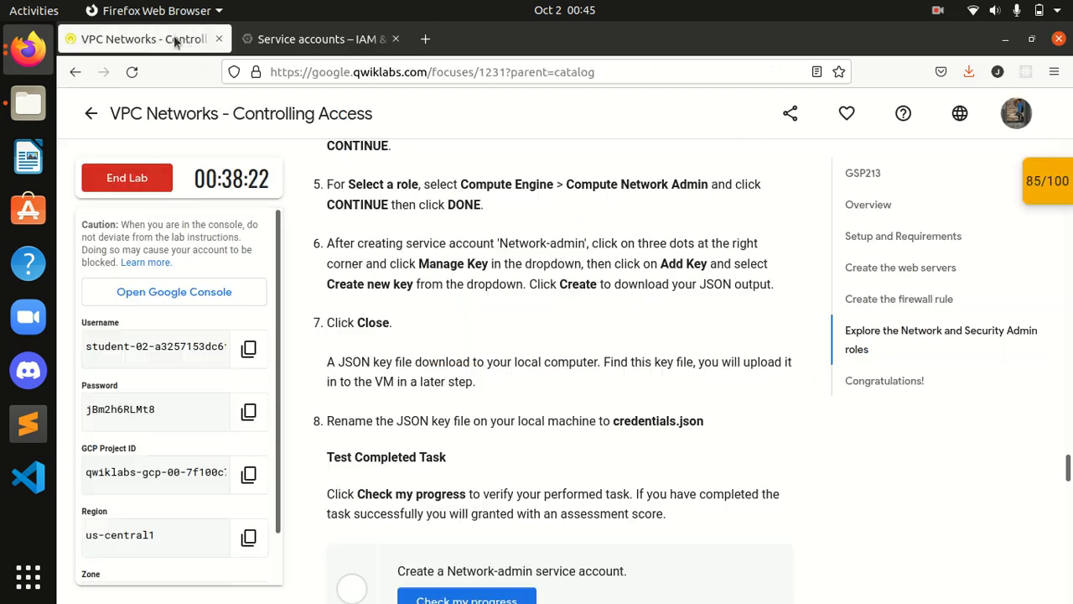
click(267, 44)
click(951, 378)
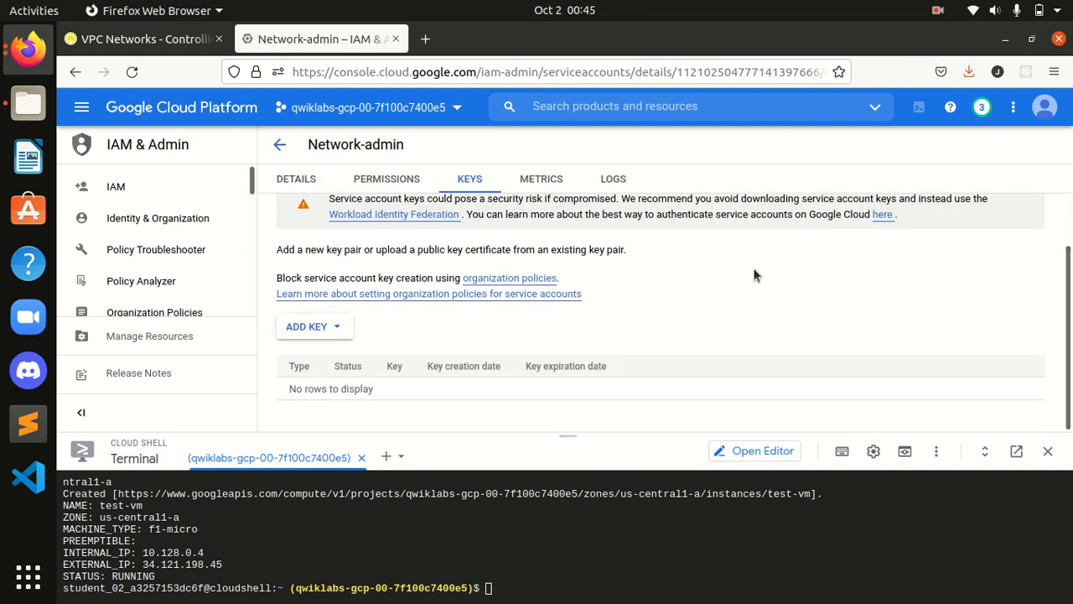
click(140, 38)
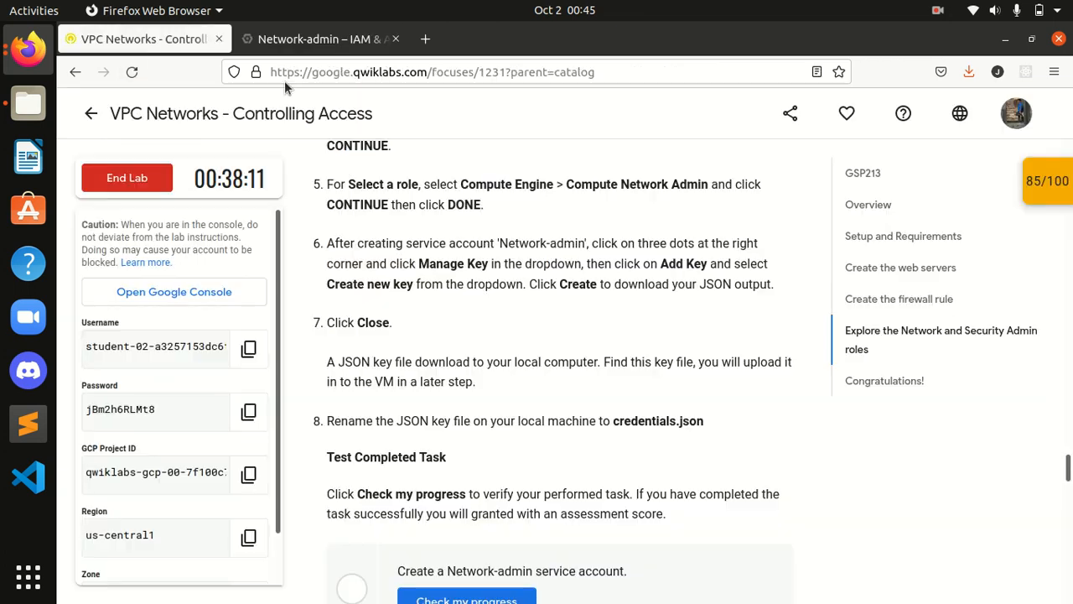
click(319, 39)
Step: Create a new JSON private key and save the key file to disk
click(320, 330)
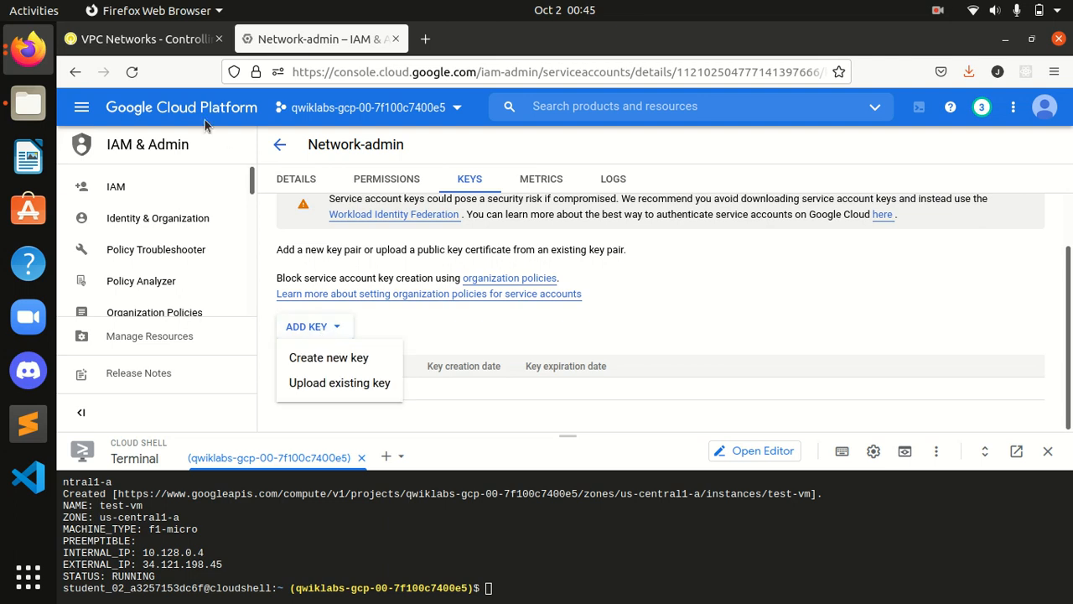
click(150, 40)
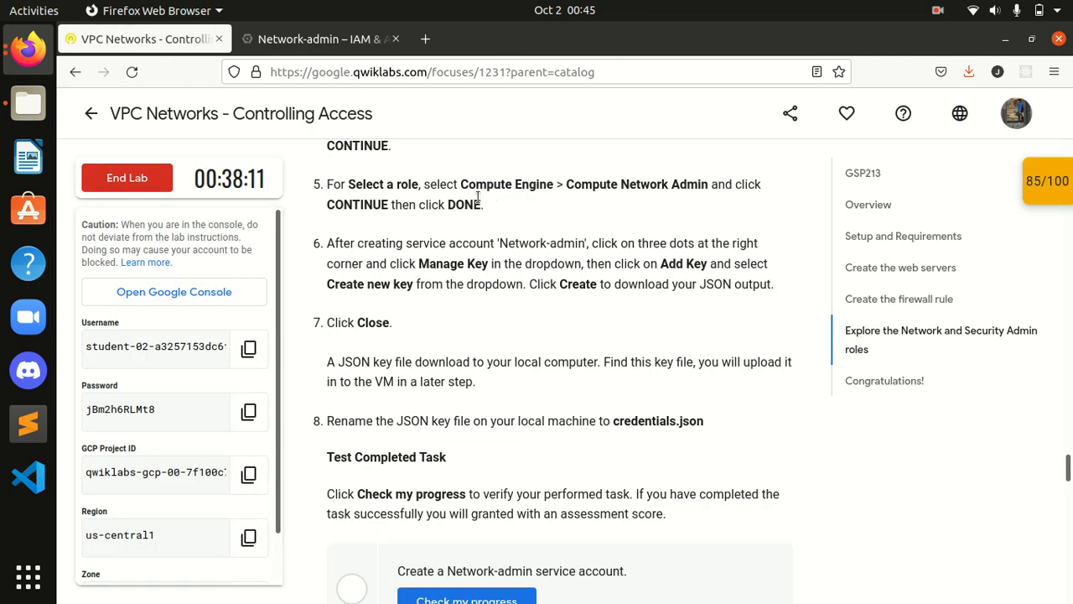
click(290, 48)
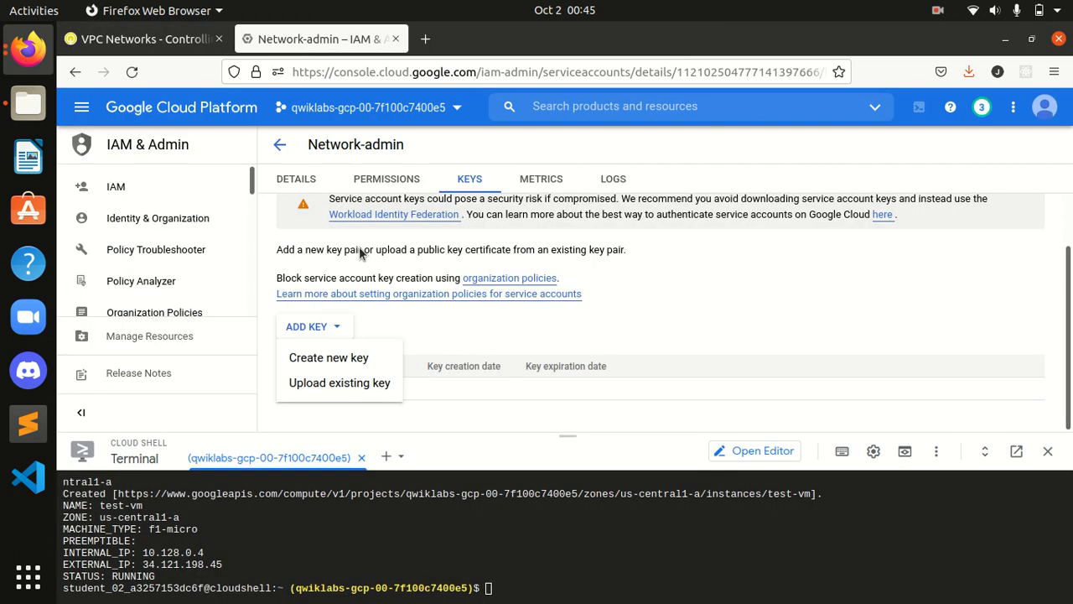
click(342, 359)
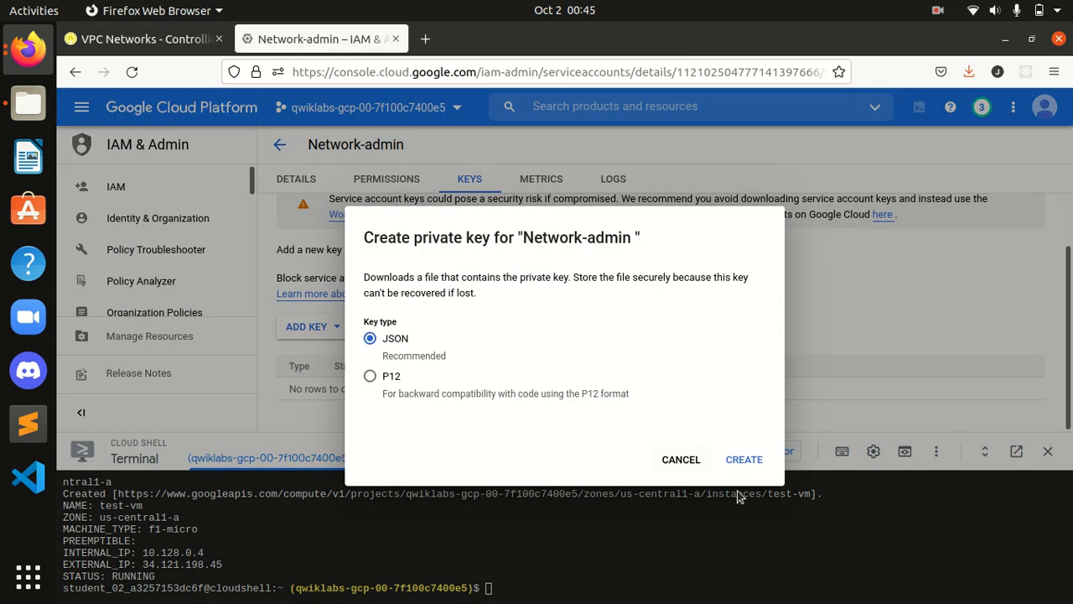
click(746, 463)
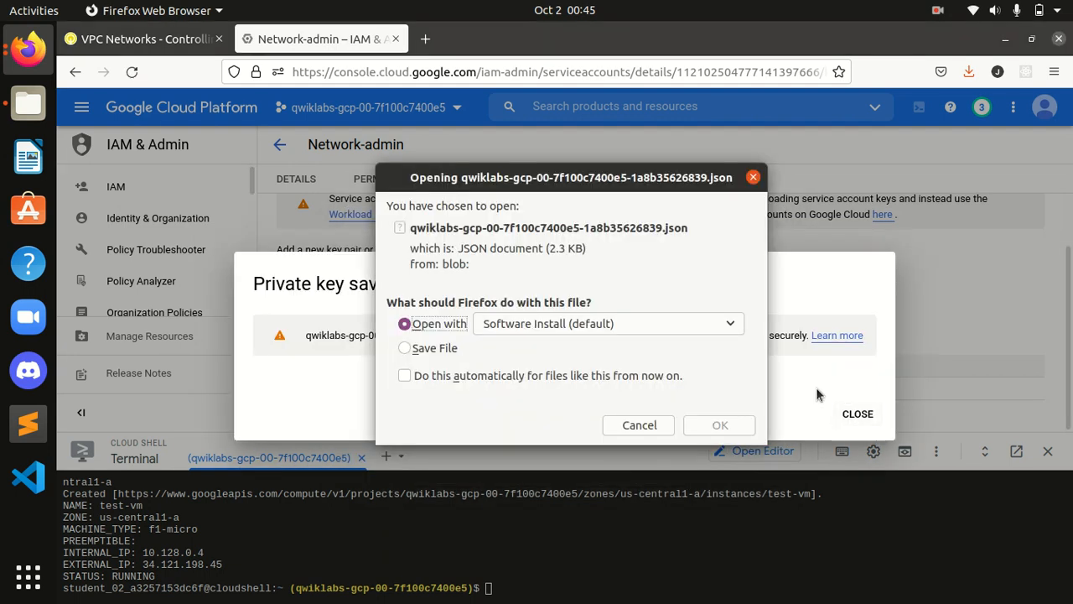
click(447, 351)
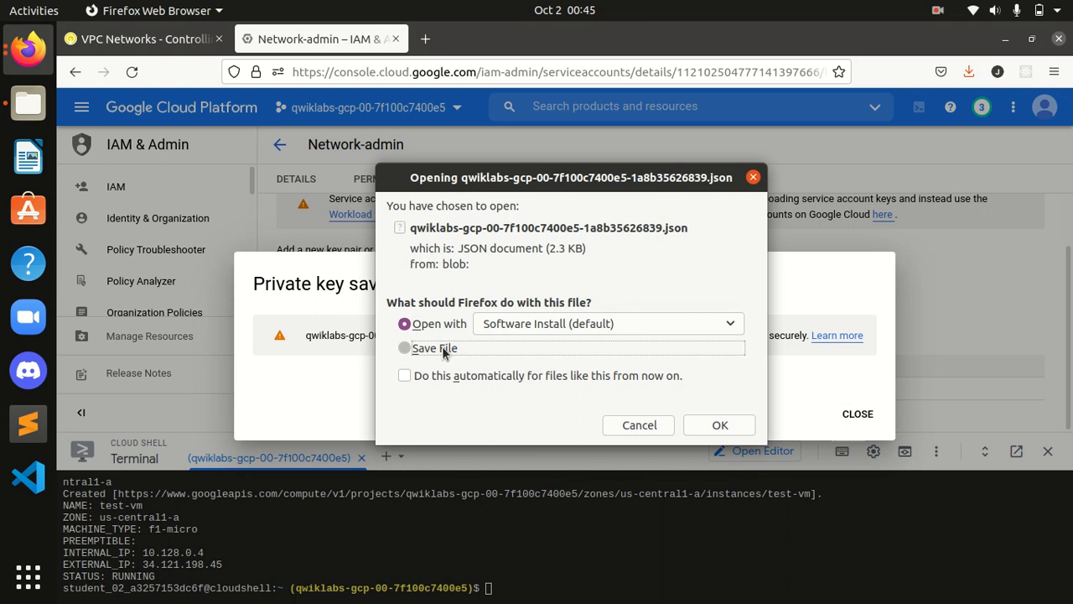
click(720, 425)
Step: Check progress on the Network-admin task and dismiss the private-key-saved notice
click(185, 47)
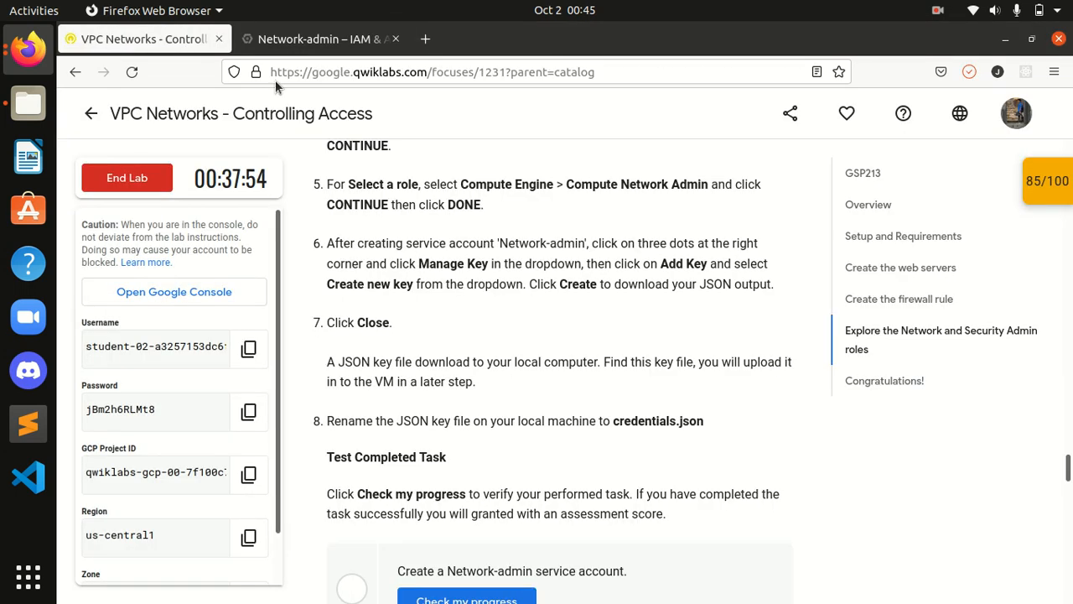
scroll(585, 381, down, 2)
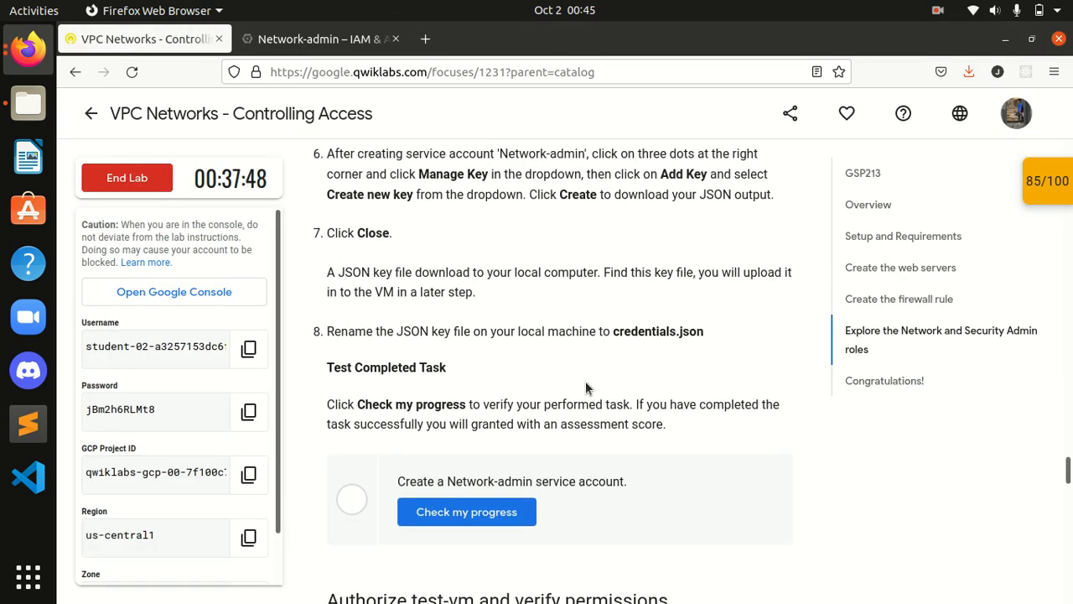
scroll(528, 458, down, 2)
click(472, 429)
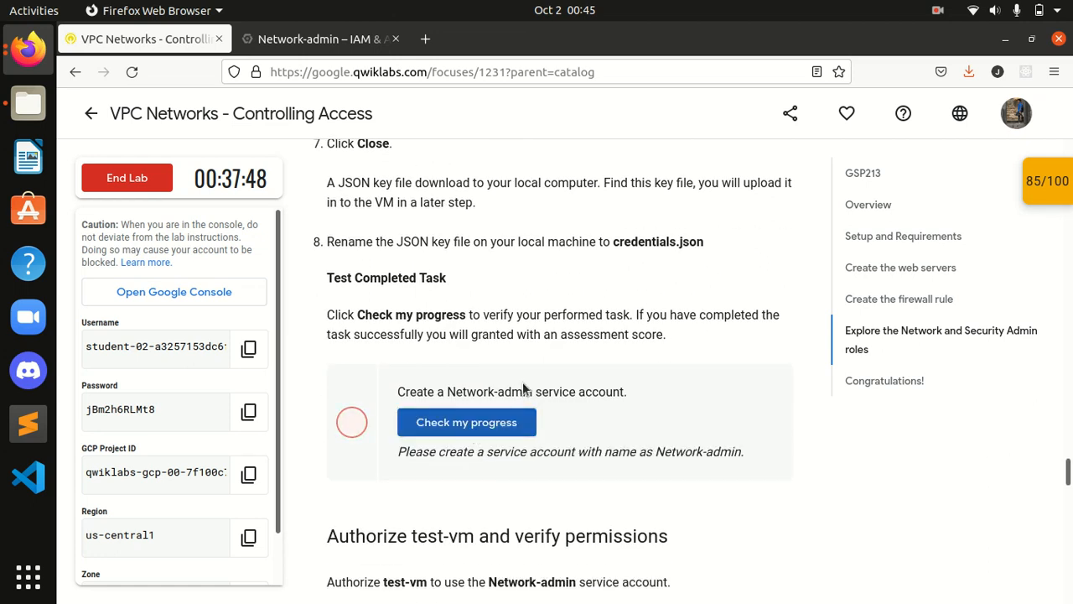
scroll(523, 387, up, 2)
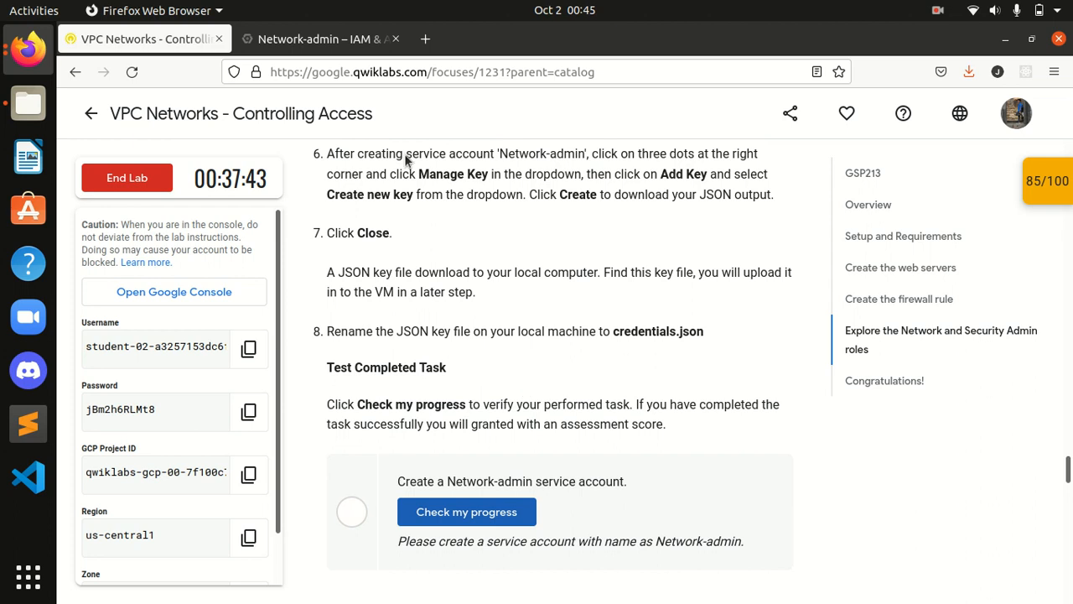
click(318, 38)
click(853, 413)
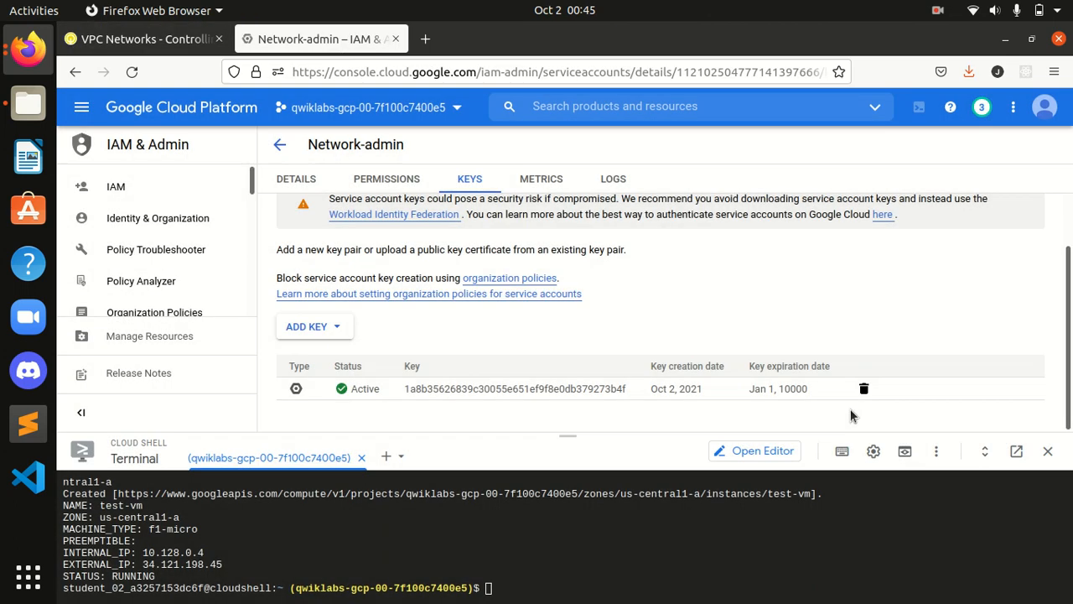
Step: Find step 8 and highlight credentials.json, the key file's new name
click(172, 42)
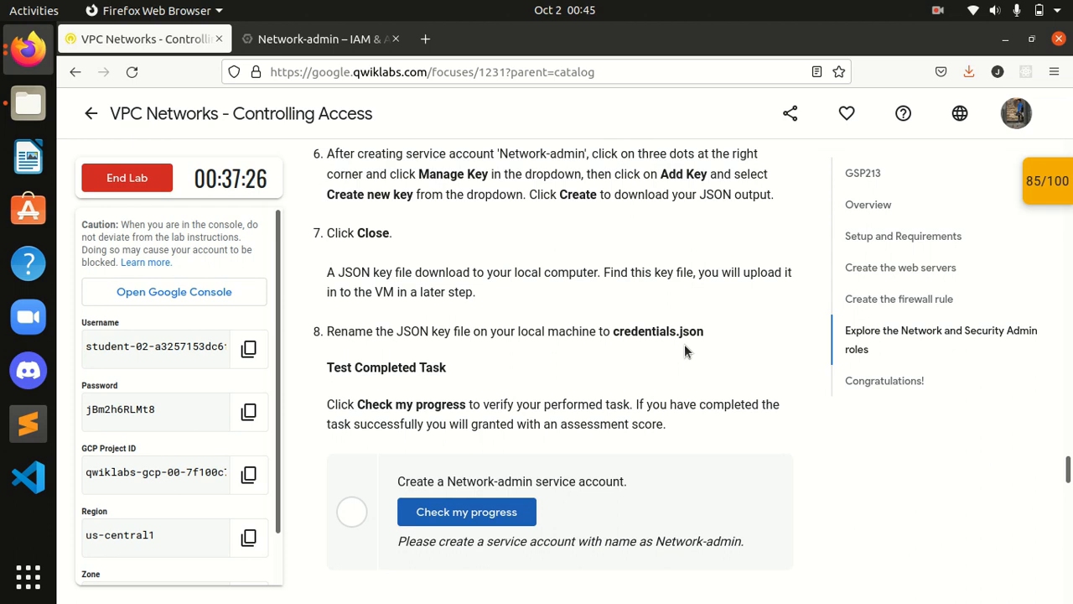
drag(701, 333, 627, 336)
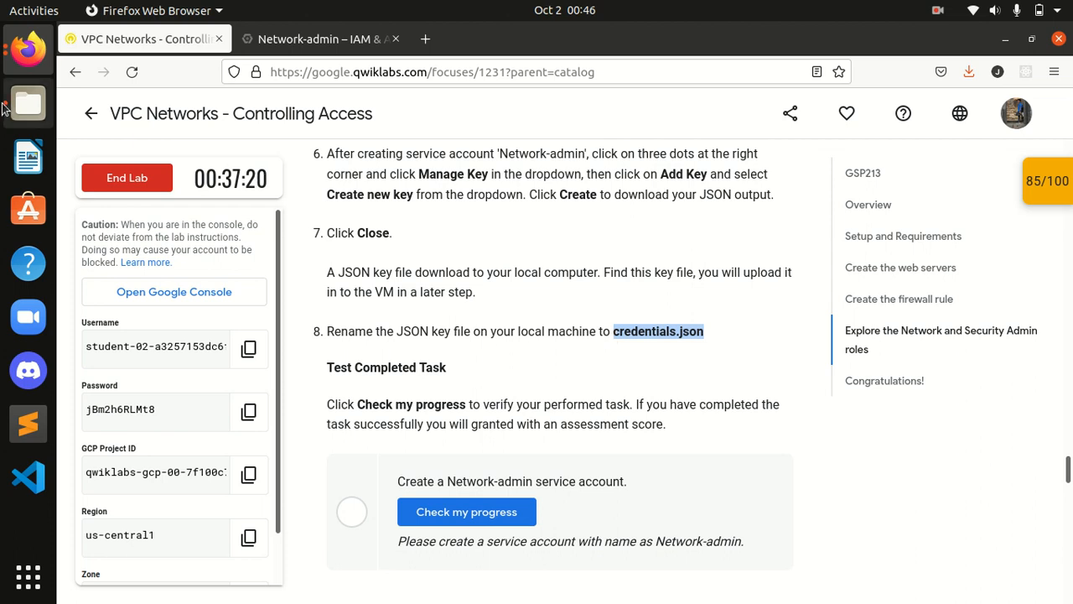
click(28, 102)
Step: Rename the downloaded qwiklabs key file in Downloads to credentials.json, copying the name from the lab step
click(129, 228)
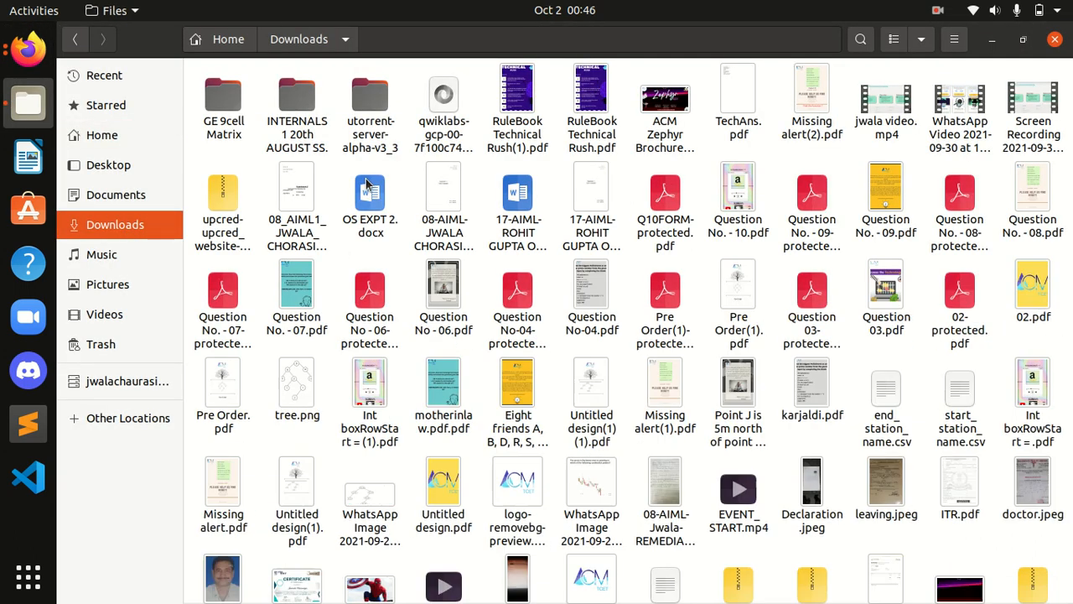
right_click(434, 104)
click(507, 256)
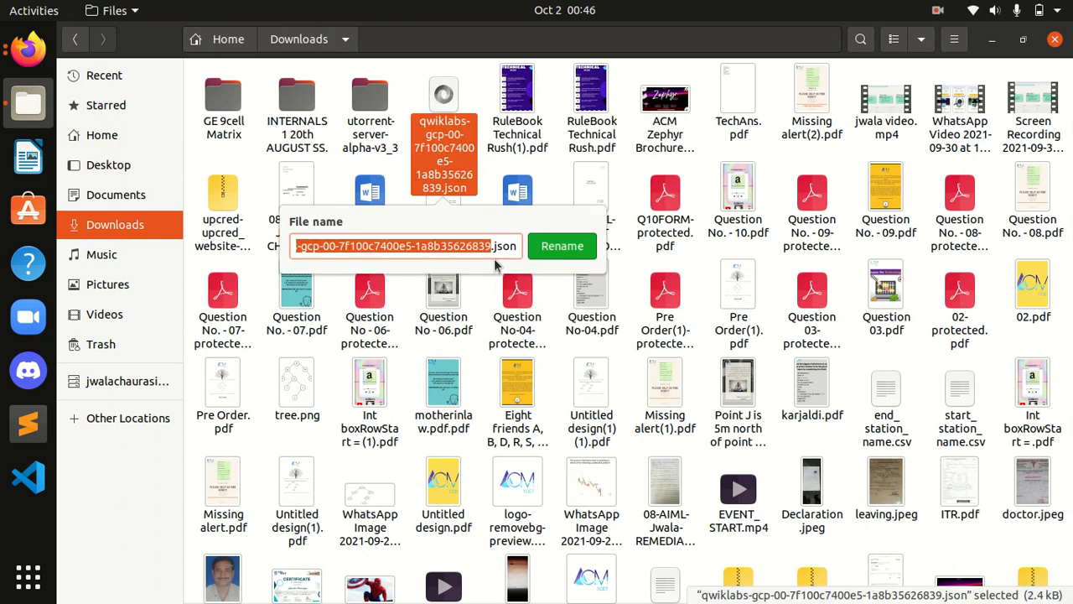
text(Network-admin)
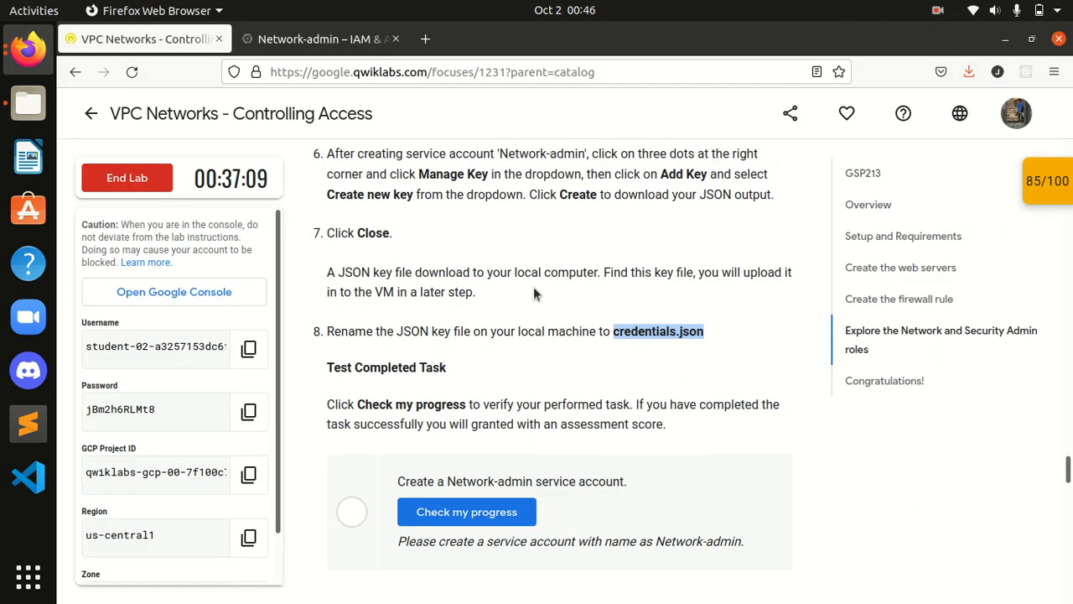
click(27, 49)
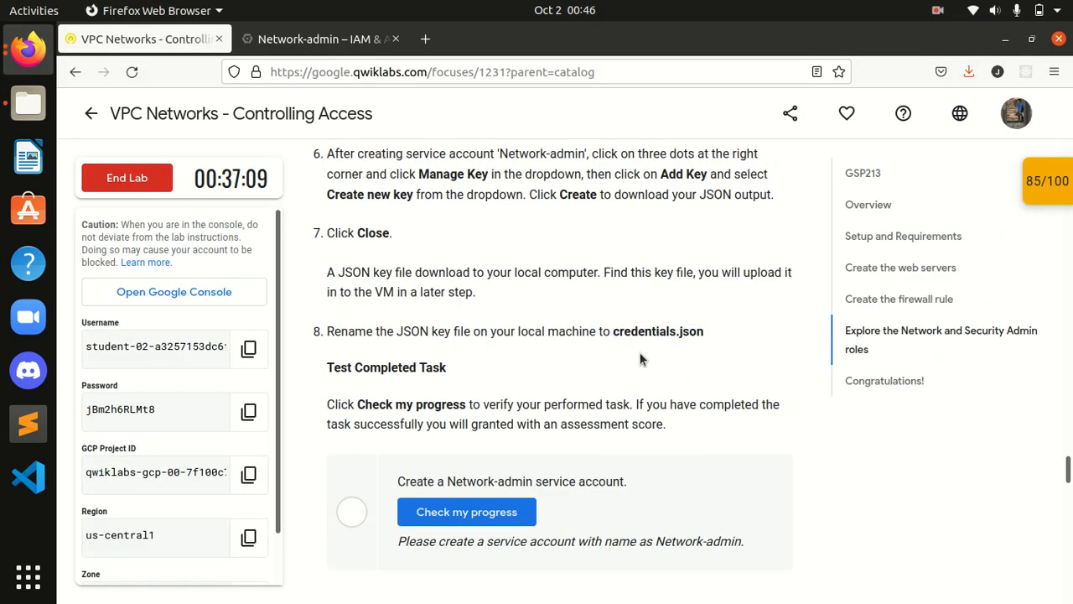
drag(676, 331, 615, 331)
key(ctrl+c)
click(28, 102)
drag(378, 245, 292, 248)
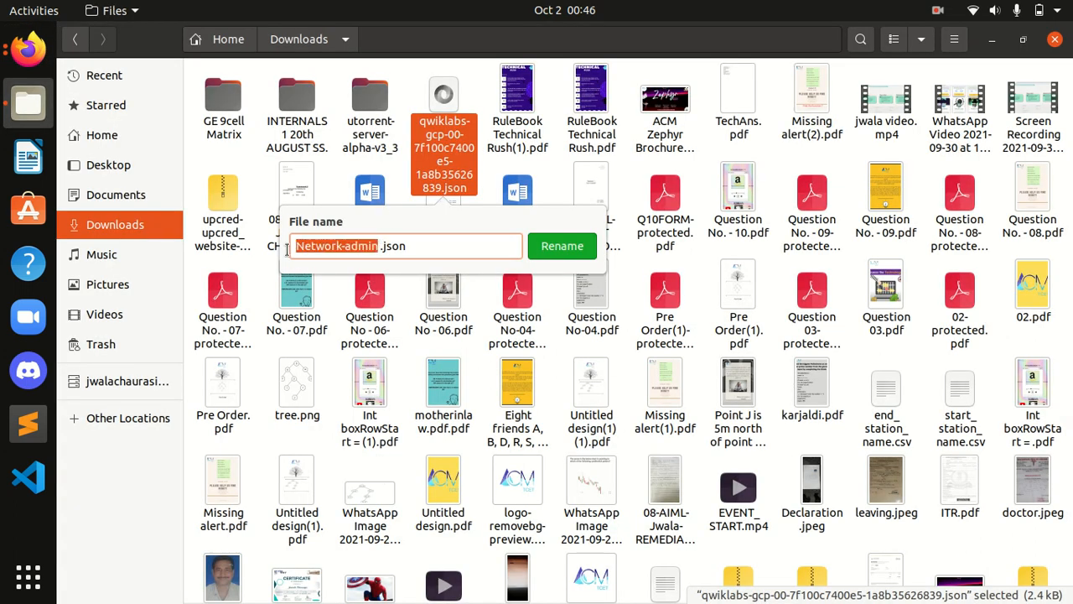
key(ctrl+v)
click(584, 252)
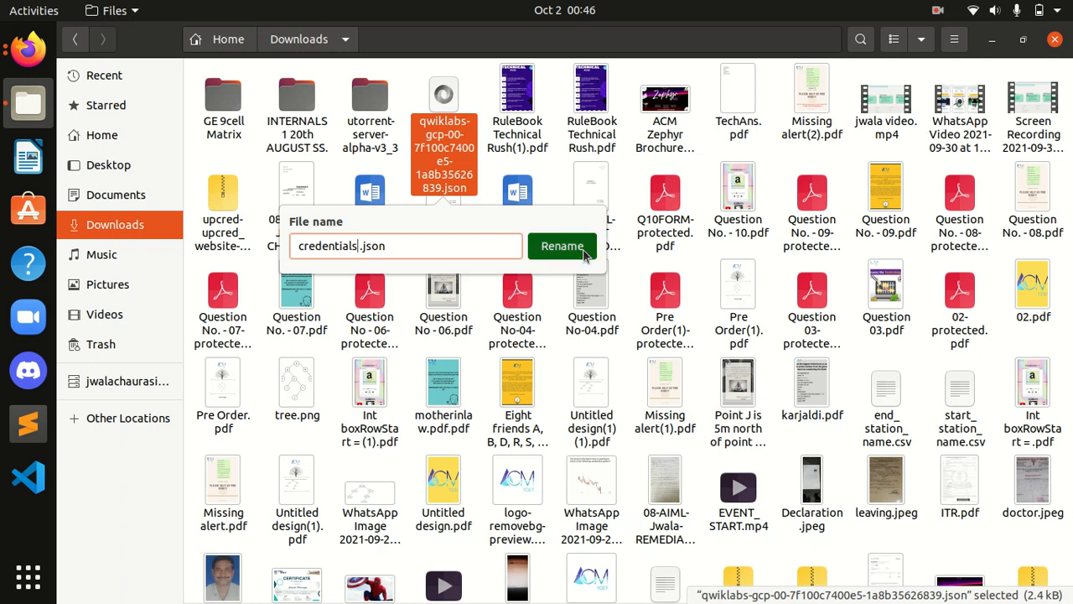
click(27, 48)
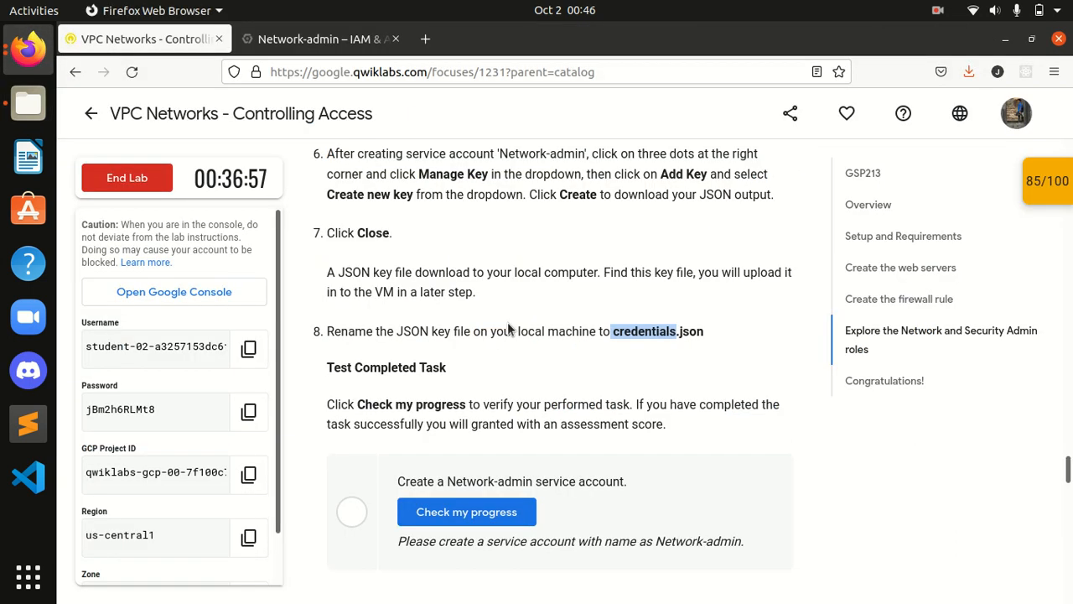
Step: Rerun the Network-admin service account progress check three times
scroll(486, 352, down, 2)
click(498, 415)
scroll(498, 415, down, 2)
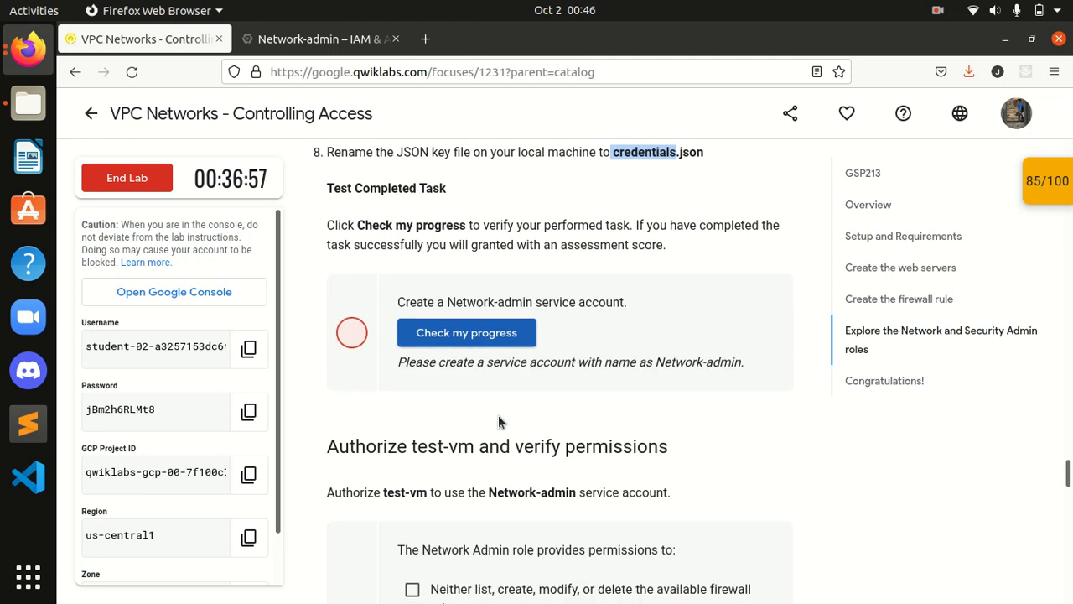
click(483, 332)
click(482, 332)
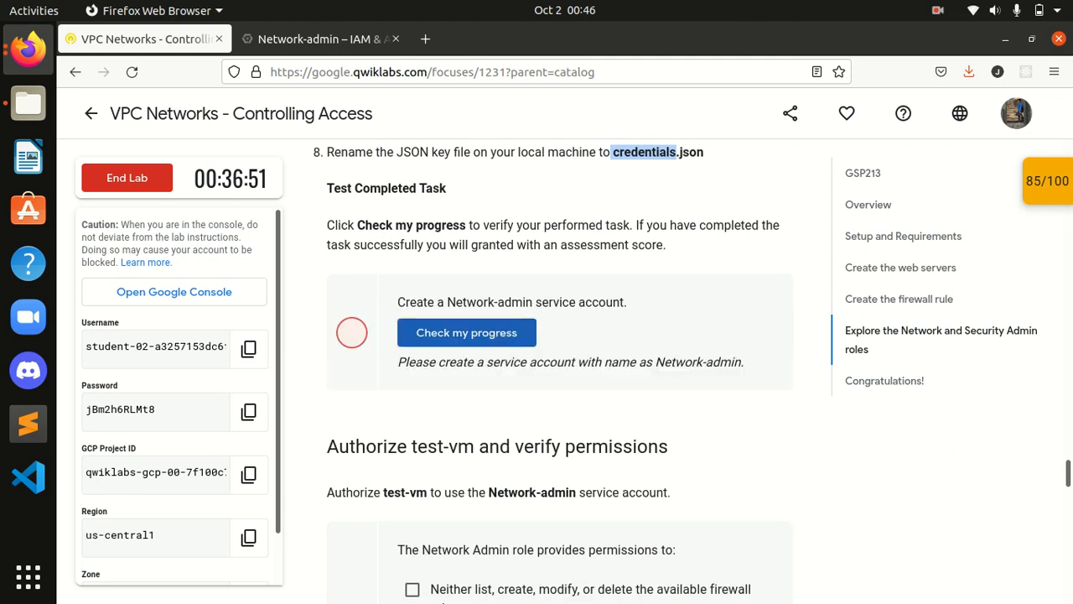
Step: Open the Checkpoints score panel to review task scores, then collapse it
click(1059, 185)
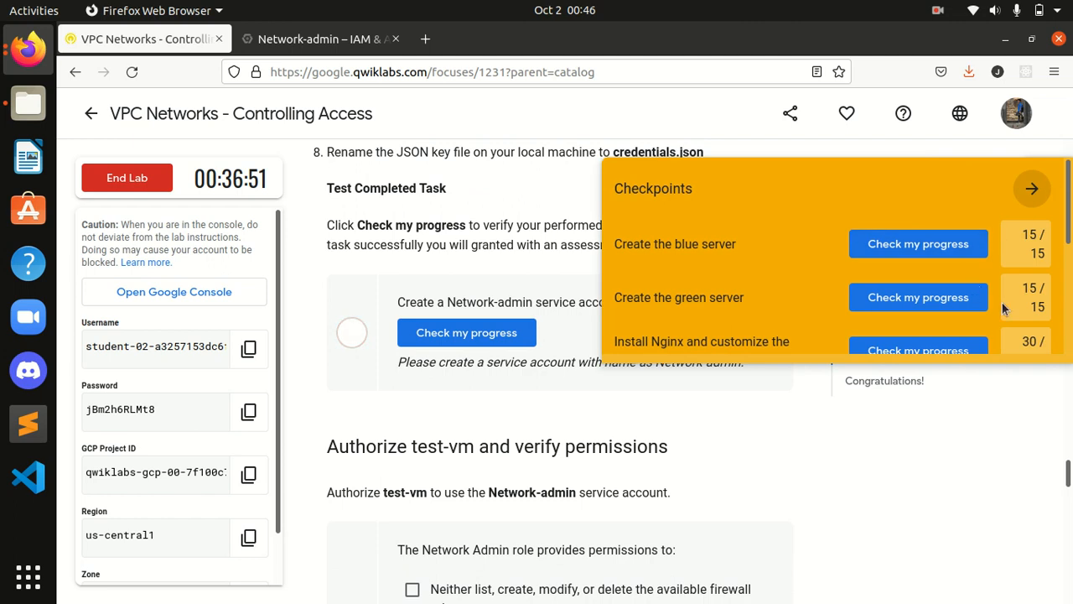
scroll(1003, 309, down, 4)
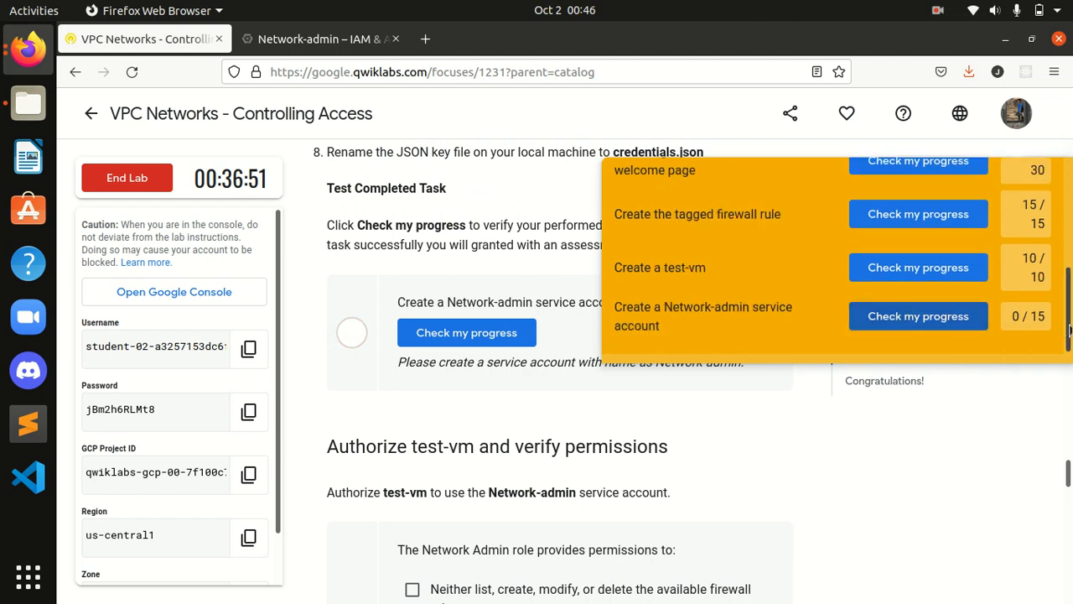
scroll(1056, 319, up, 4)
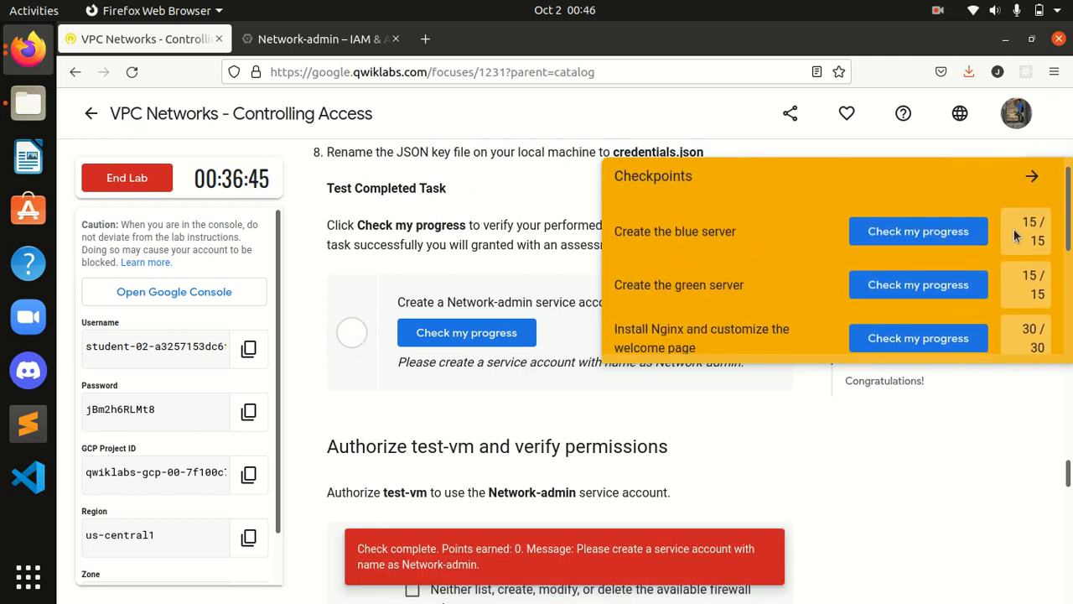
click(1031, 180)
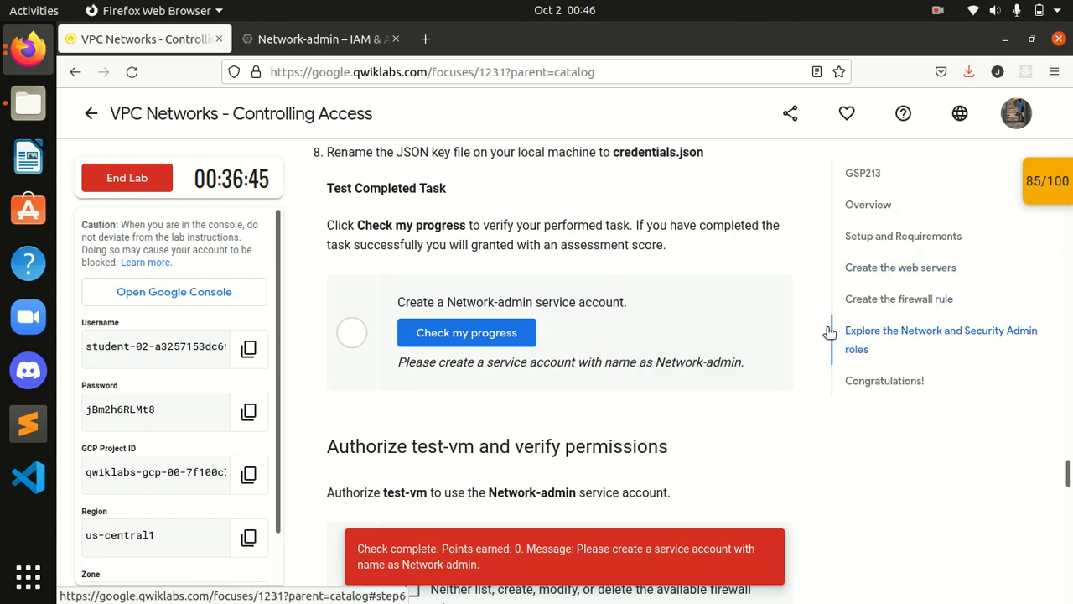
scroll(503, 282, up, 2)
scroll(503, 287, up, 1)
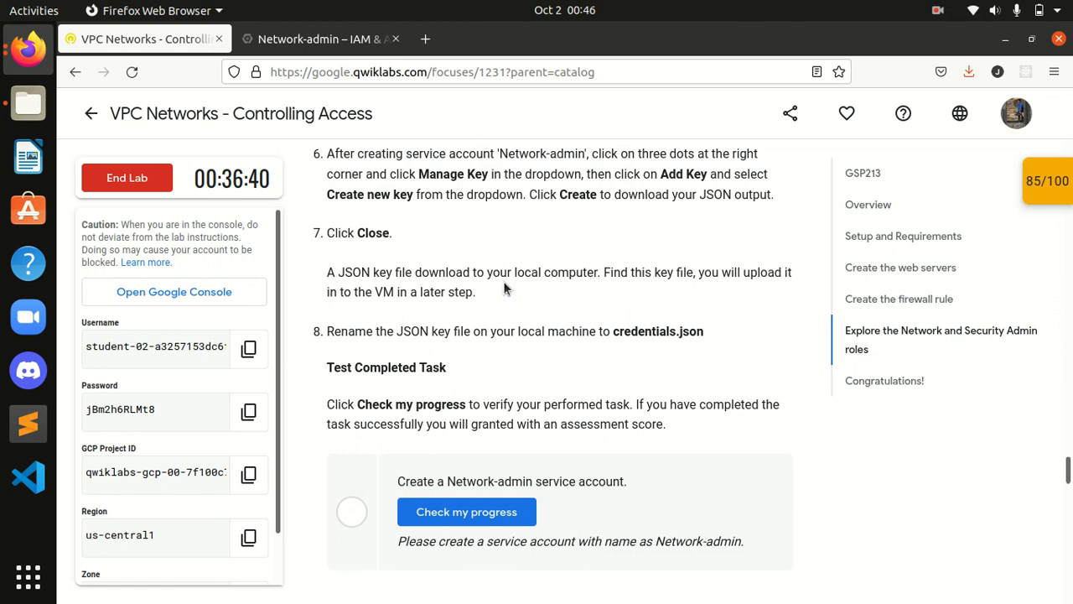
scroll(503, 281, down, 15)
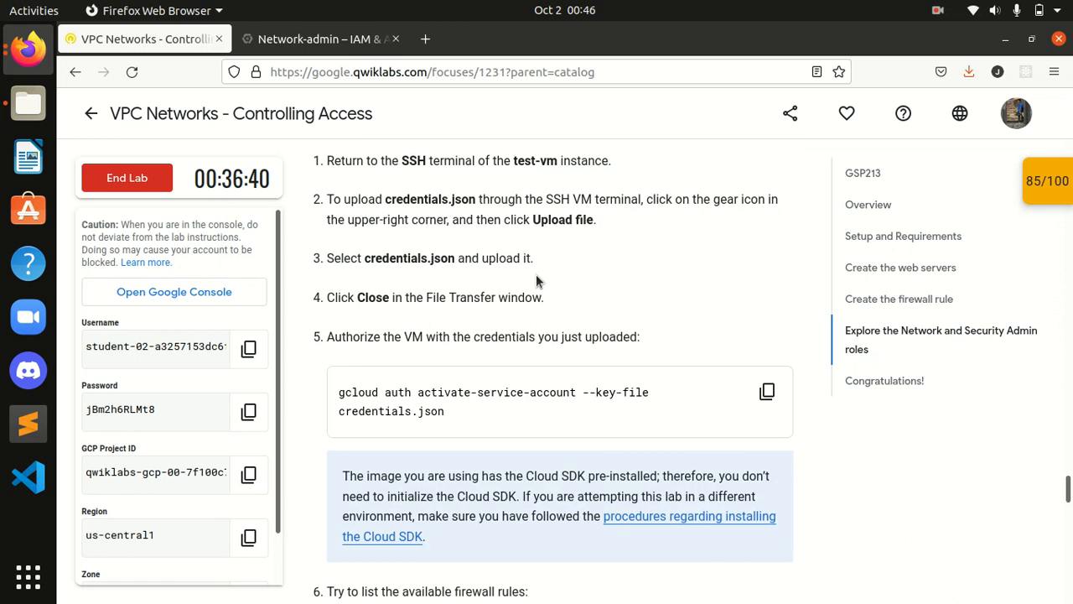
scroll(535, 274, up, 1)
scroll(535, 274, down, 4)
scroll(536, 274, down, 4)
scroll(536, 274, up, 3)
scroll(535, 274, up, 13)
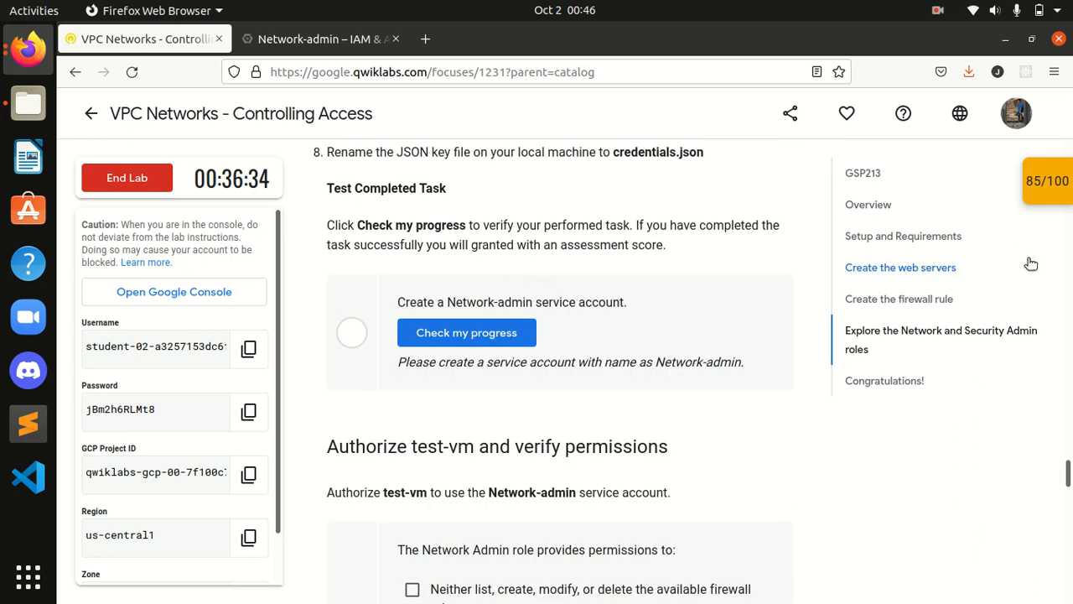
Step: Check the Network-admin checkpoint from the panel, close it, and rerun the check twice
click(1053, 199)
scroll(945, 293, down, 2)
click(899, 318)
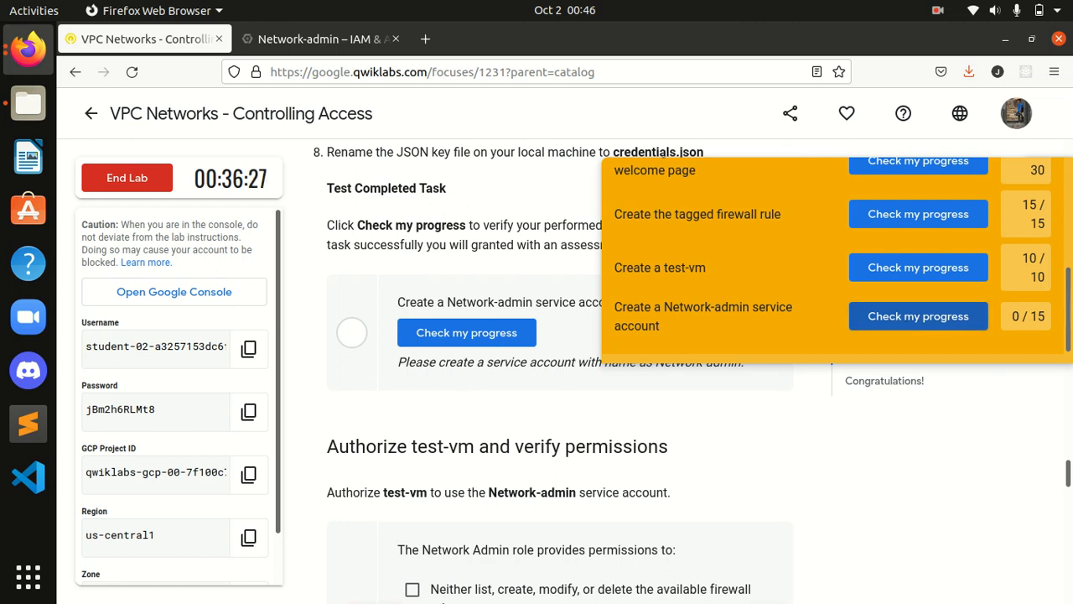
drag(1069, 312, 1069, 200)
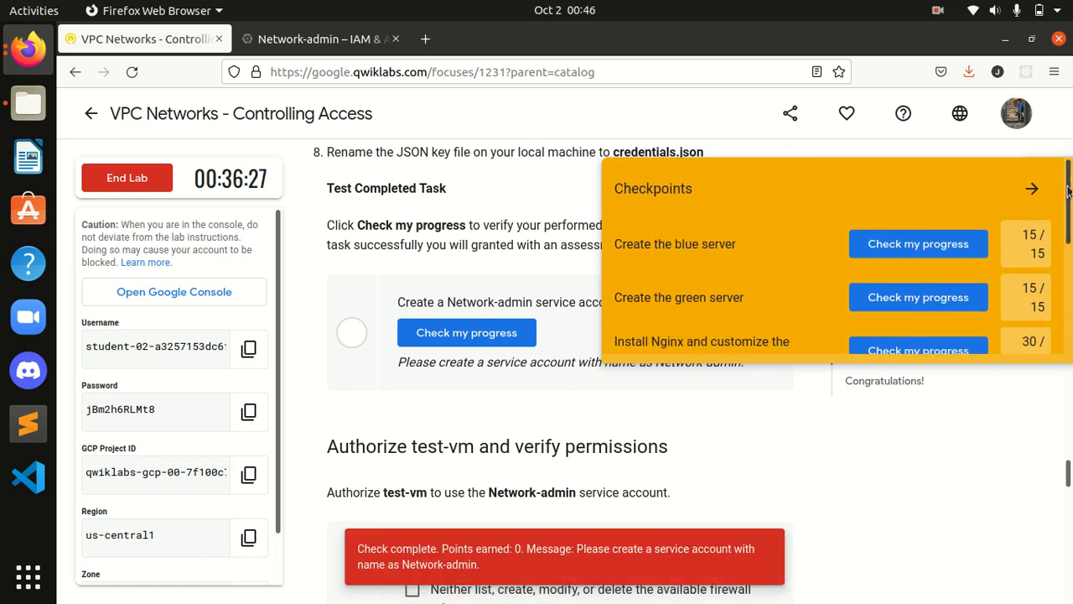
click(1035, 189)
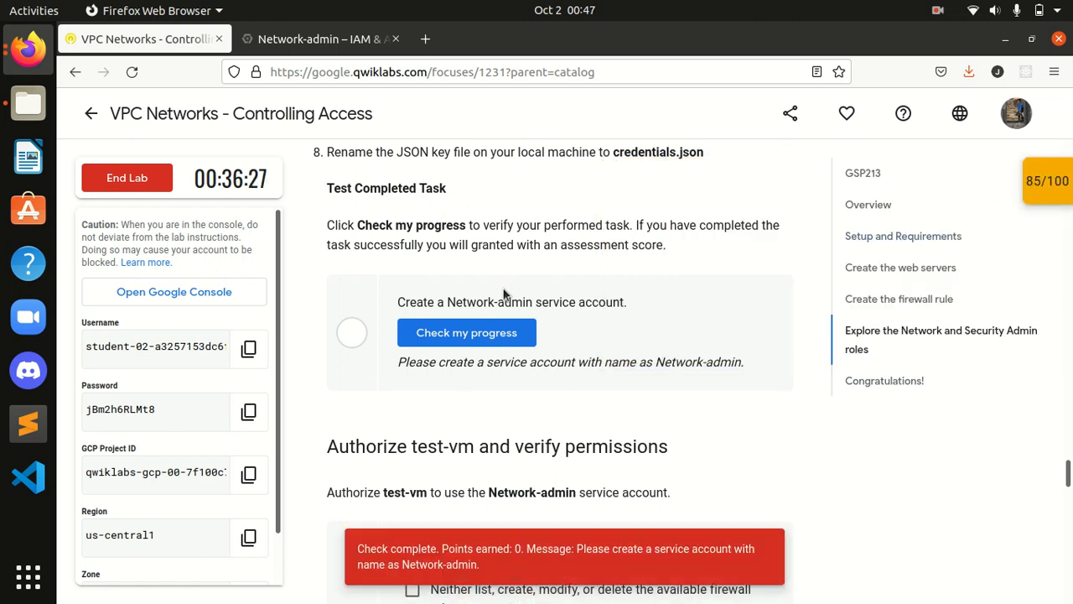
click(494, 334)
click(493, 334)
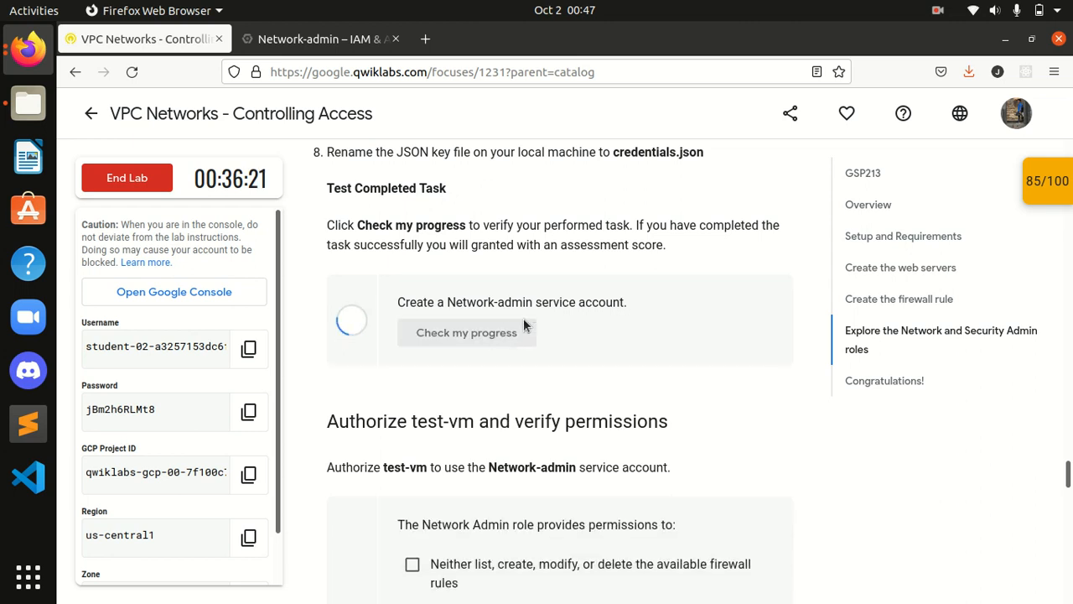
scroll(523, 318, up, 2)
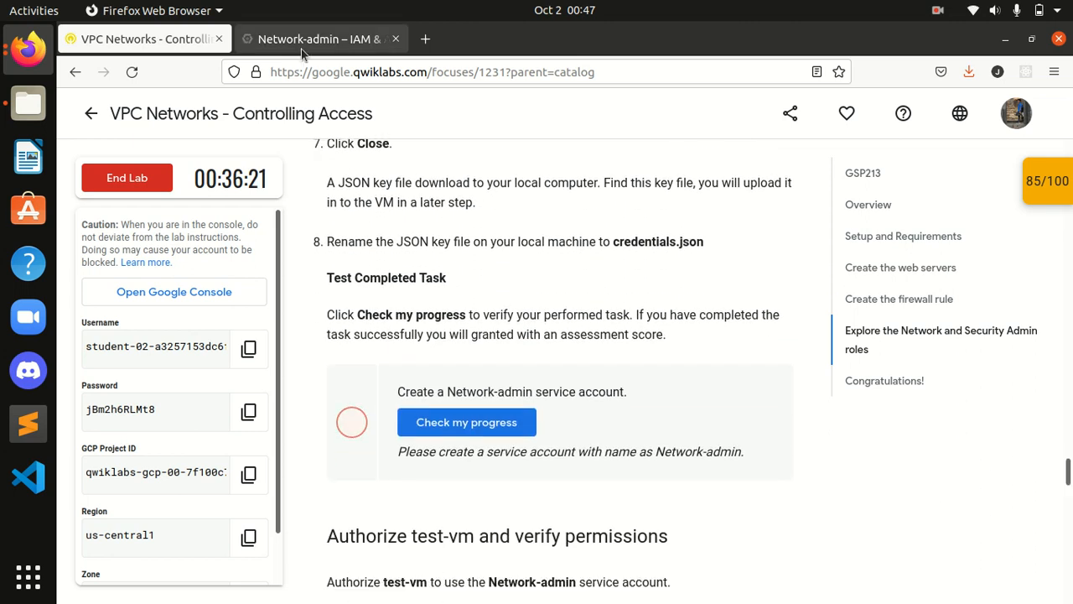
Step: Glance at the Network-admin IAM tab, then review the lab instructions again
click(319, 39)
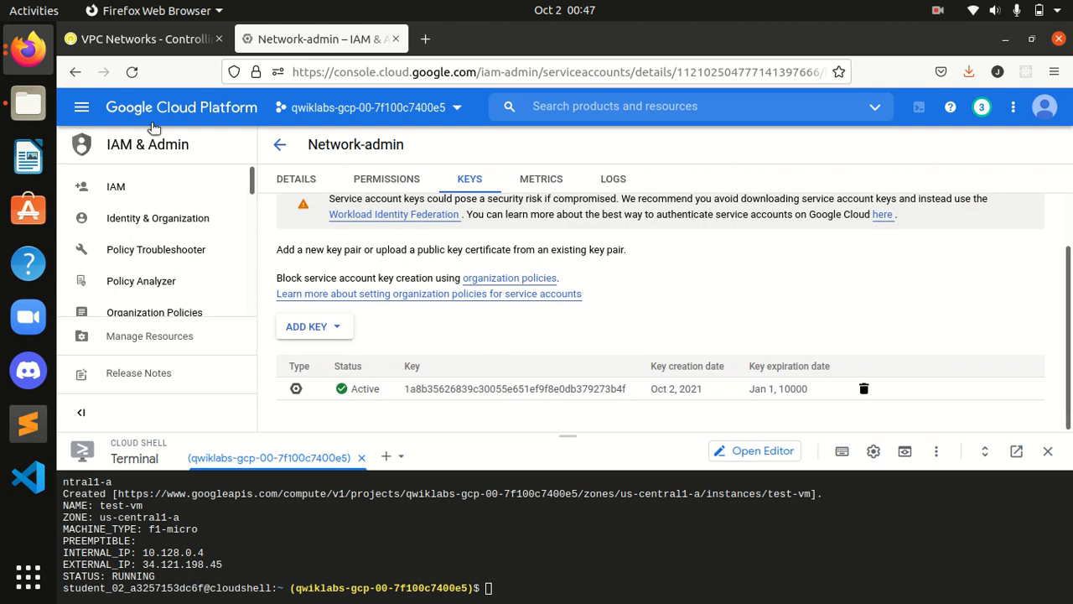
click(155, 40)
scroll(620, 386, up, 1)
scroll(617, 398, down, 1)
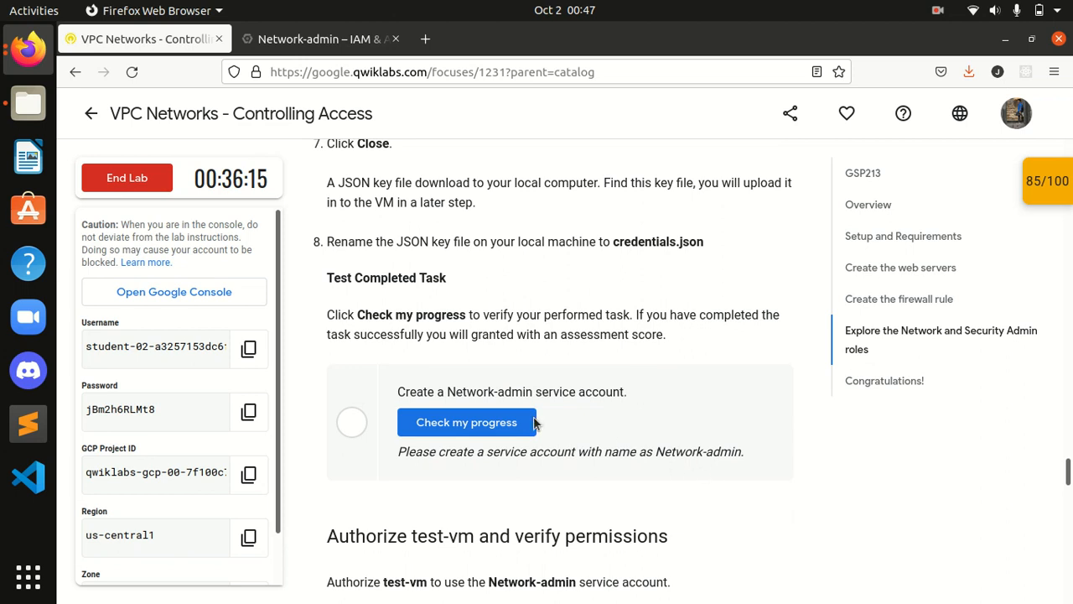
scroll(549, 414, up, 5)
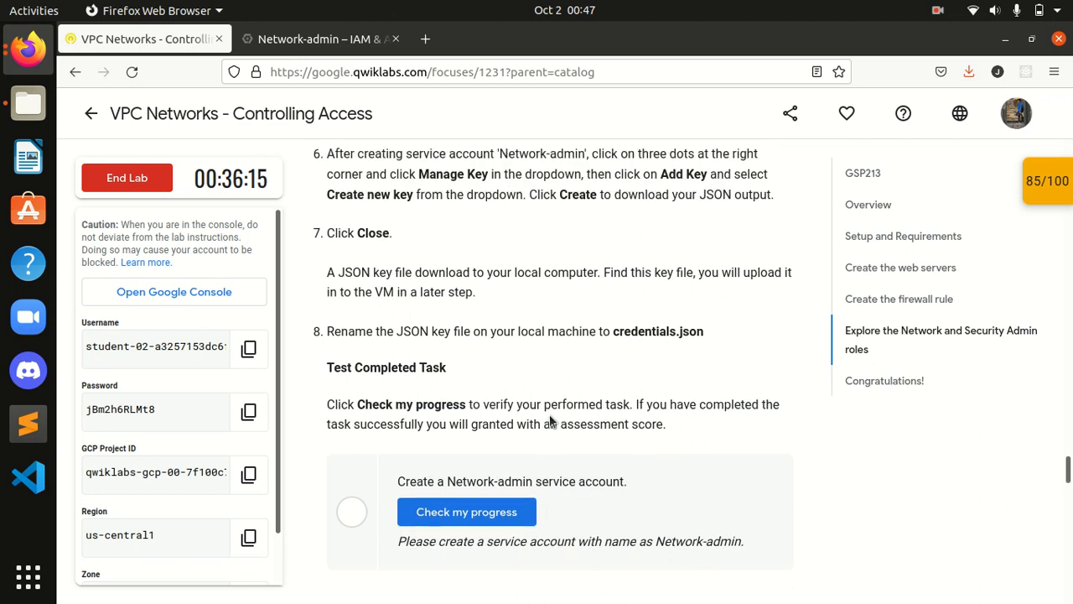
scroll(549, 414, up, 3)
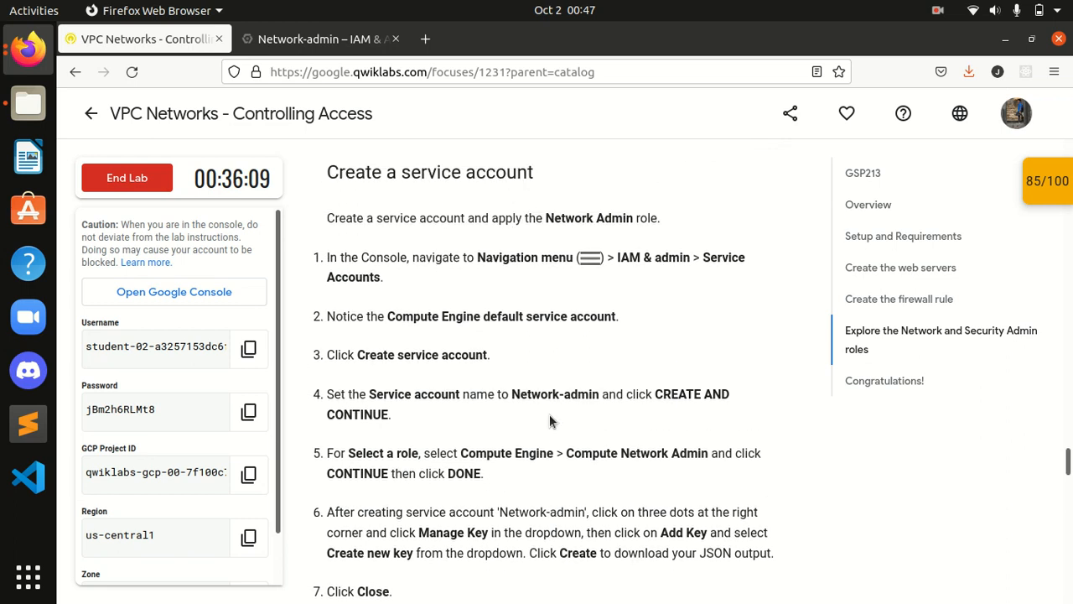
scroll(549, 414, down, 2)
scroll(550, 420, down, 5)
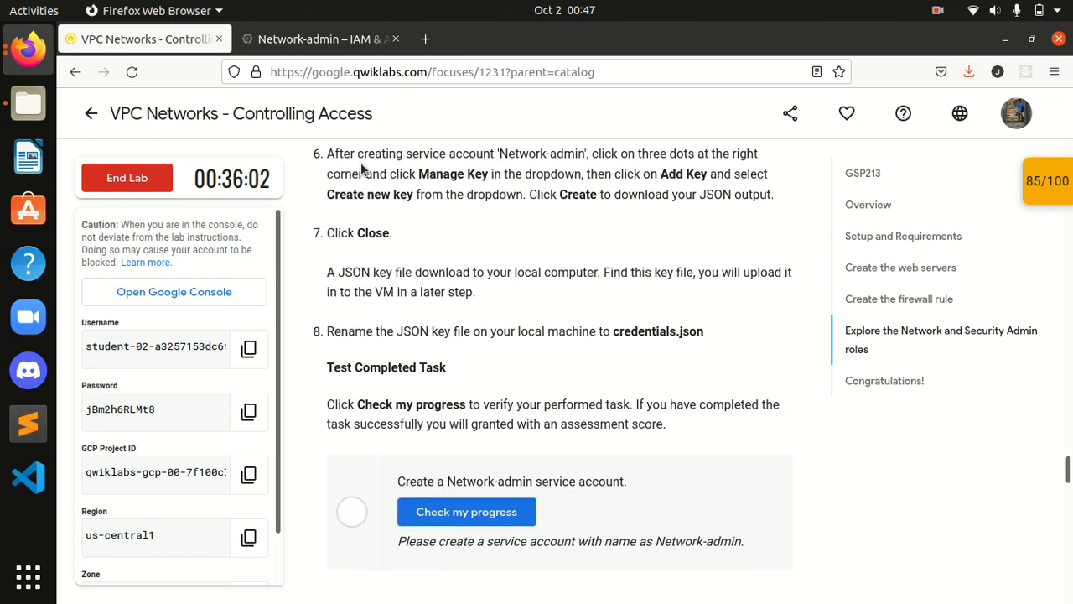
Step: Recheck the Network-admin checkpoint from the panel, close it, and reload the lab page
click(1054, 193)
scroll(910, 285, down, 4)
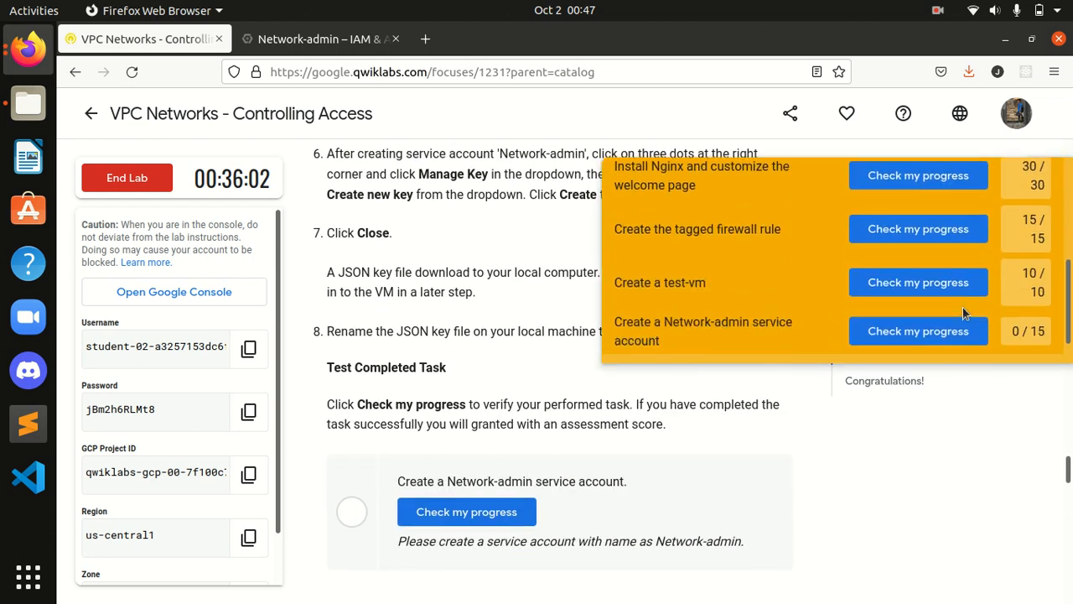
click(916, 336)
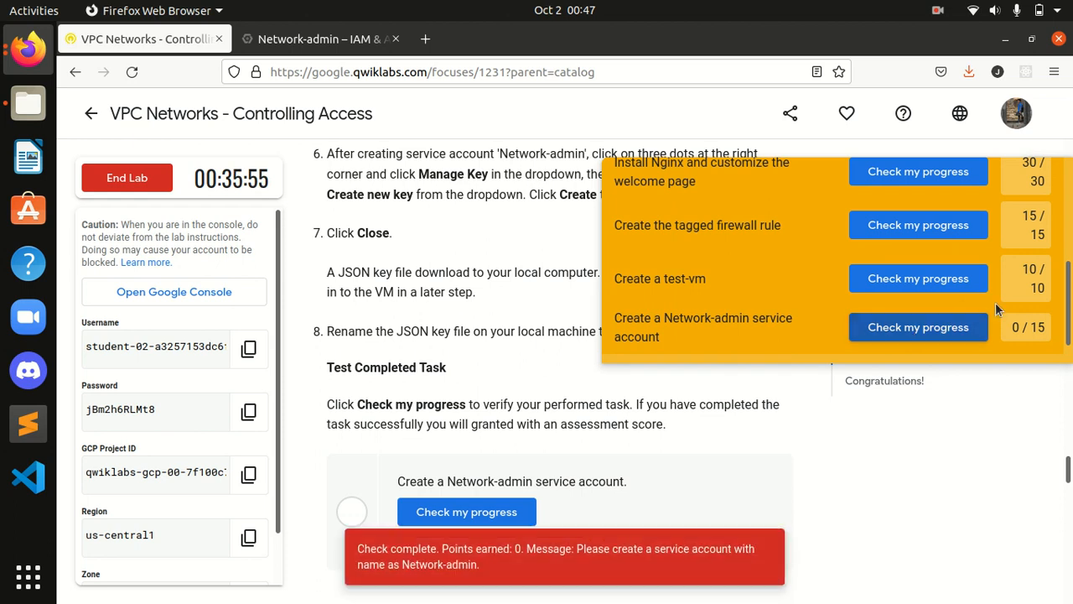
scroll(941, 326, up, 5)
click(1028, 192)
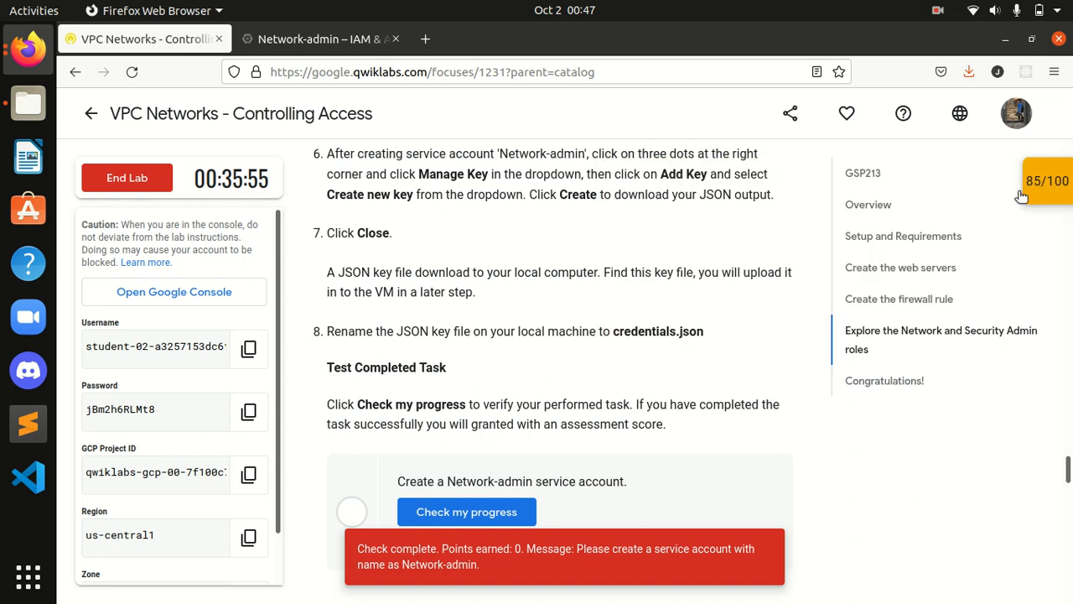
click(139, 73)
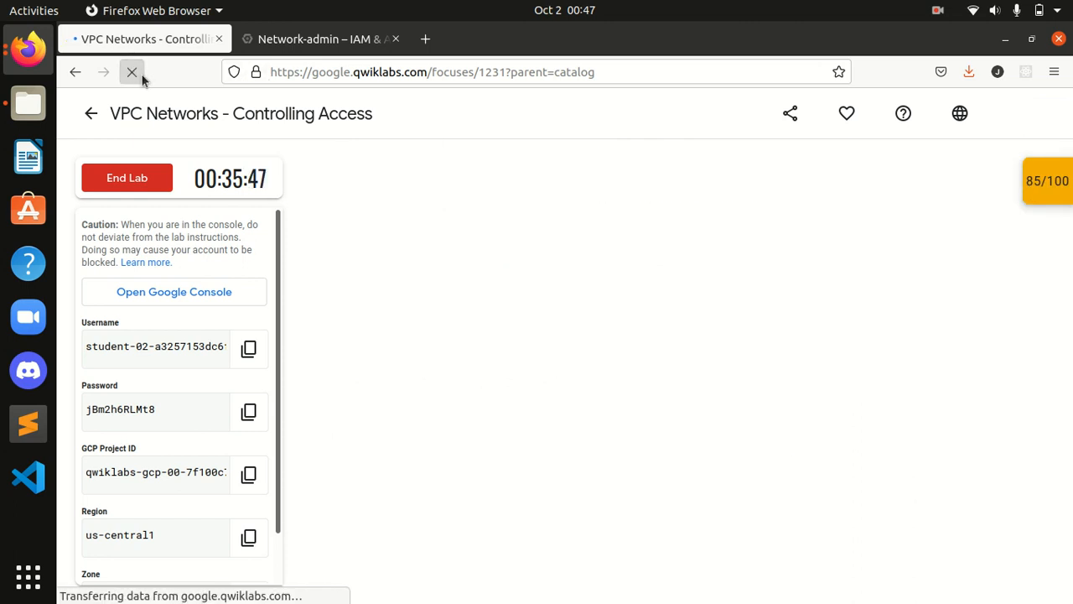
Step: Recheck the Network-admin service account task twice from the Checkpoints panel, then close it
drag(1068, 475, 1056, 259)
click(1050, 193)
scroll(962, 350, down, 3)
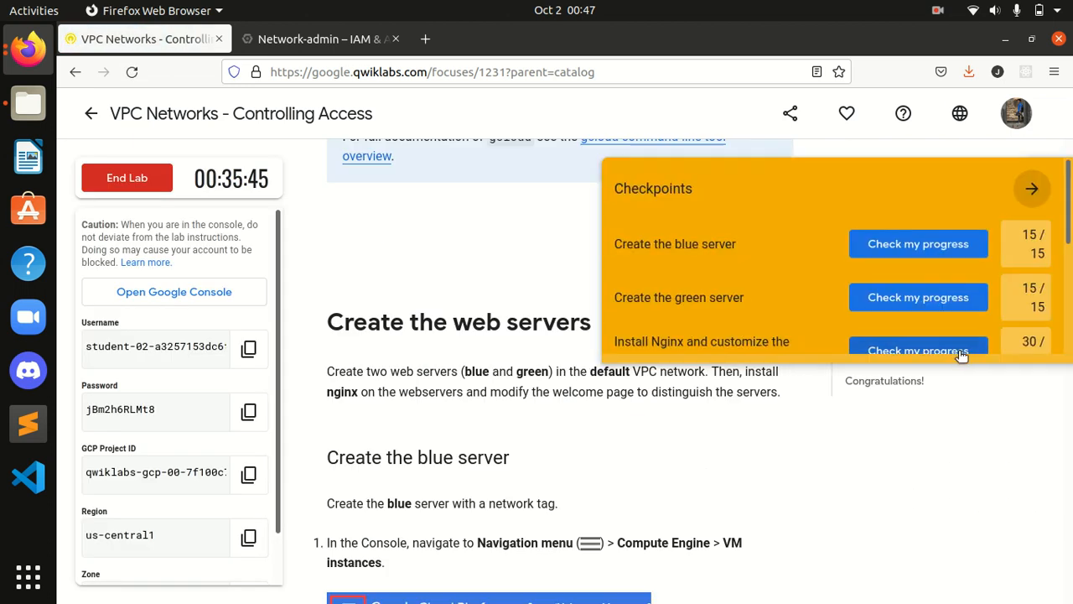
click(927, 330)
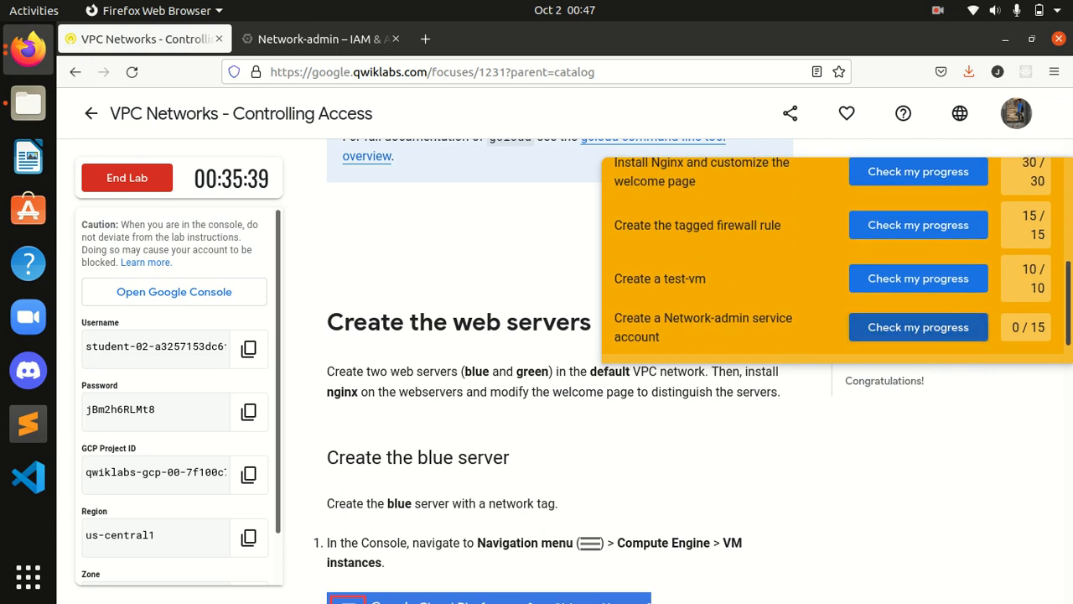
drag(1067, 218, 1052, 362)
click(965, 327)
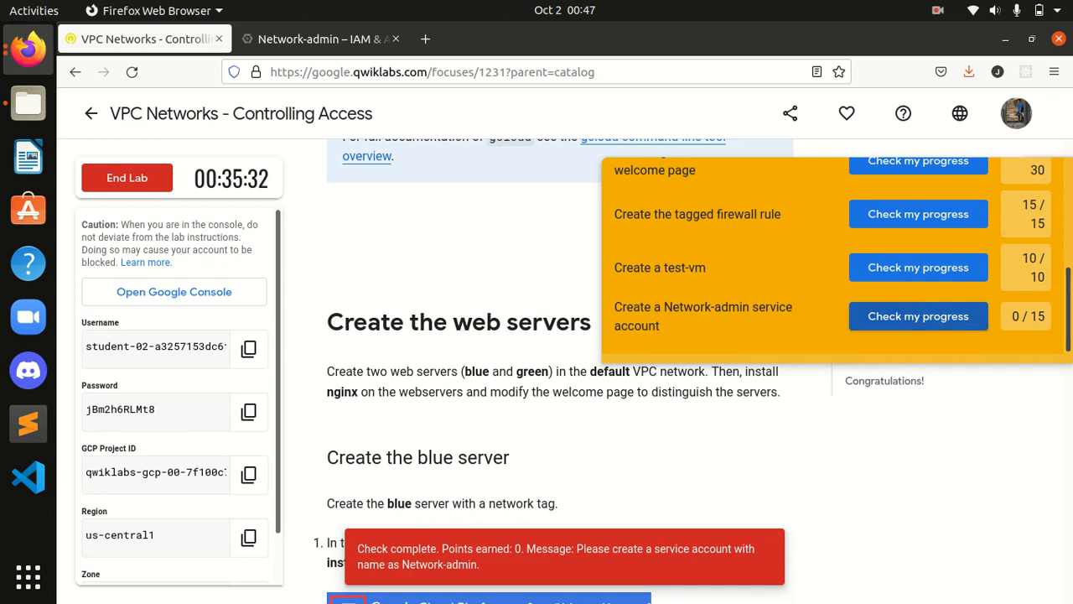
scroll(1067, 332, up, 3)
click(1030, 182)
Step: Re-verify the blue server, green server and nginx welcome page tasks
scroll(807, 370, down, 1)
scroll(807, 370, down, 10)
scroll(808, 370, down, 10)
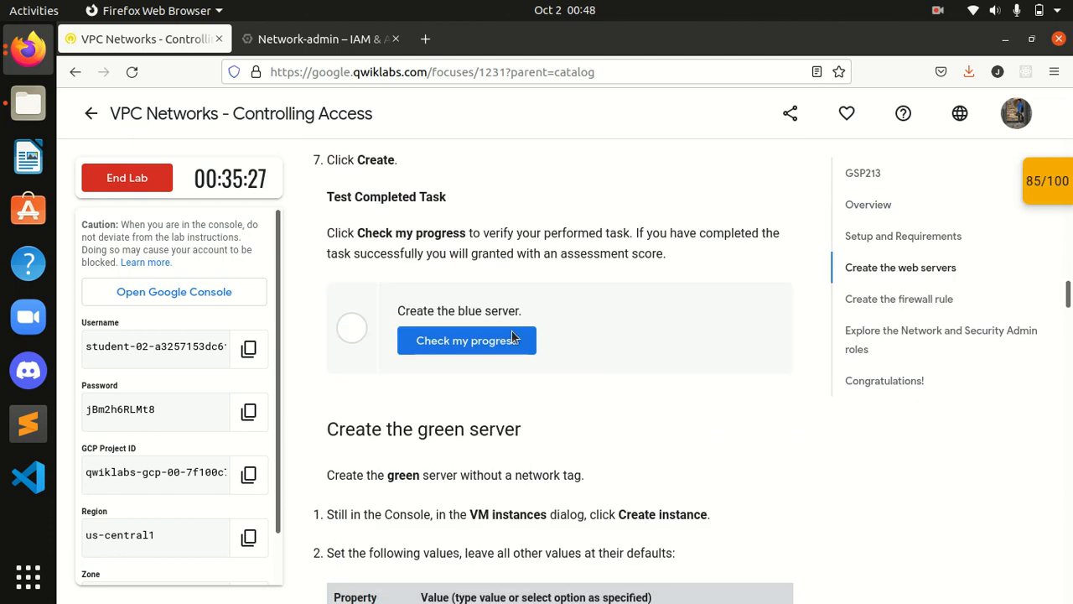
click(447, 340)
scroll(447, 341, down, 2)
scroll(449, 337, down, 10)
click(457, 403)
scroll(458, 402, down, 2)
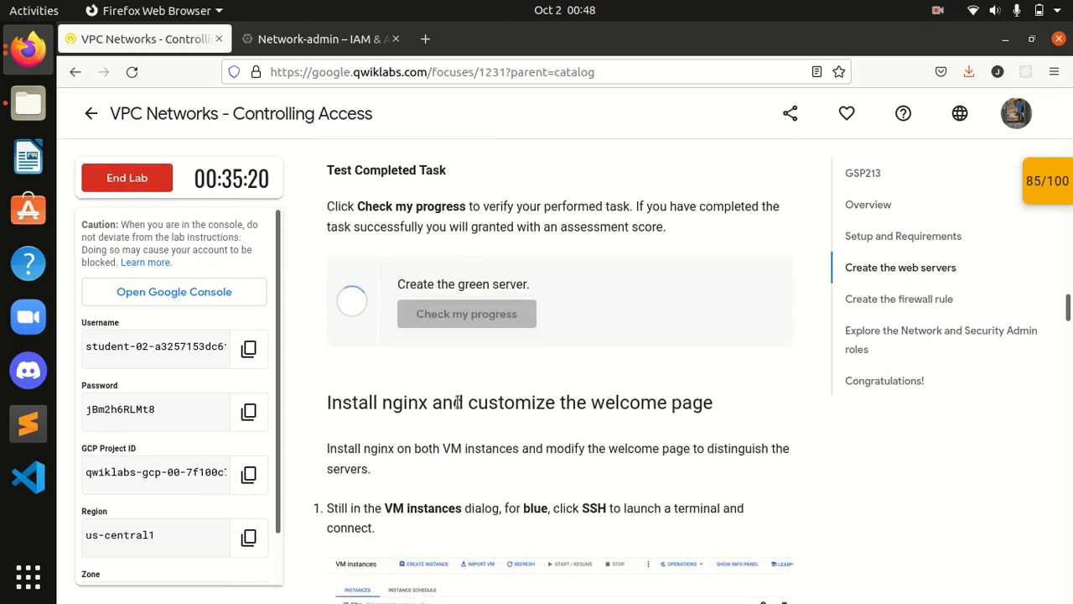
scroll(456, 402, down, 10)
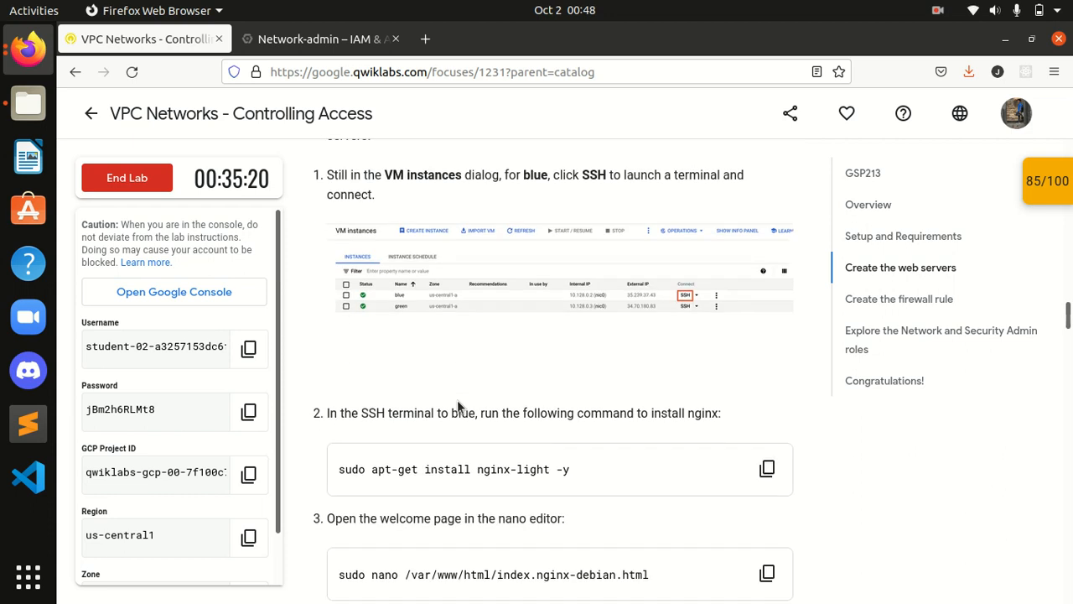
scroll(458, 407, down, 15)
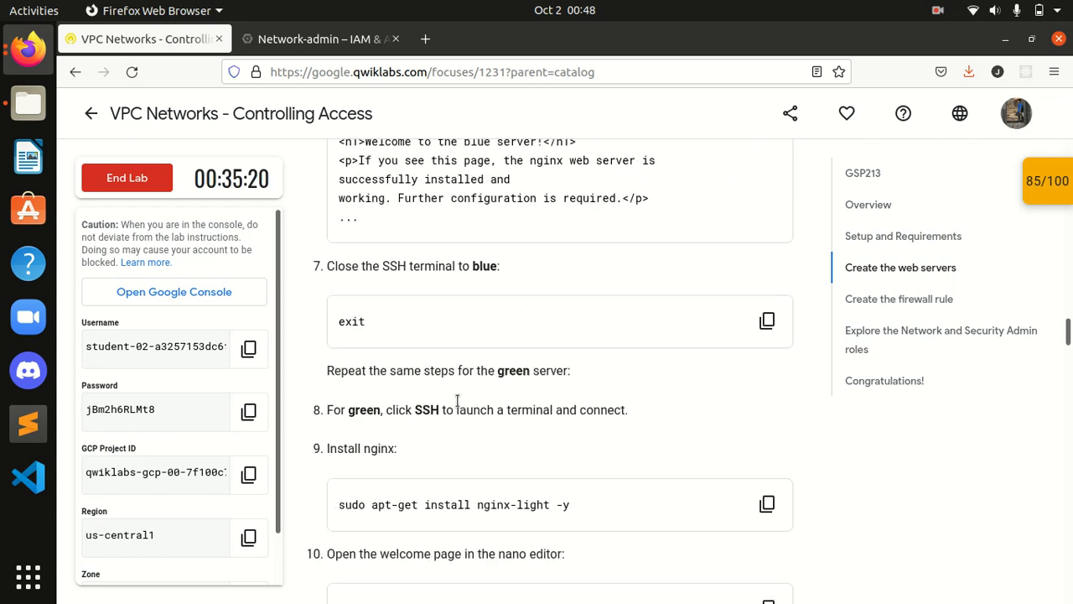
scroll(457, 400, down, 10)
click(464, 375)
Step: Re-verify the tagged firewall rule and test-vm tasks
scroll(465, 374, down, 4)
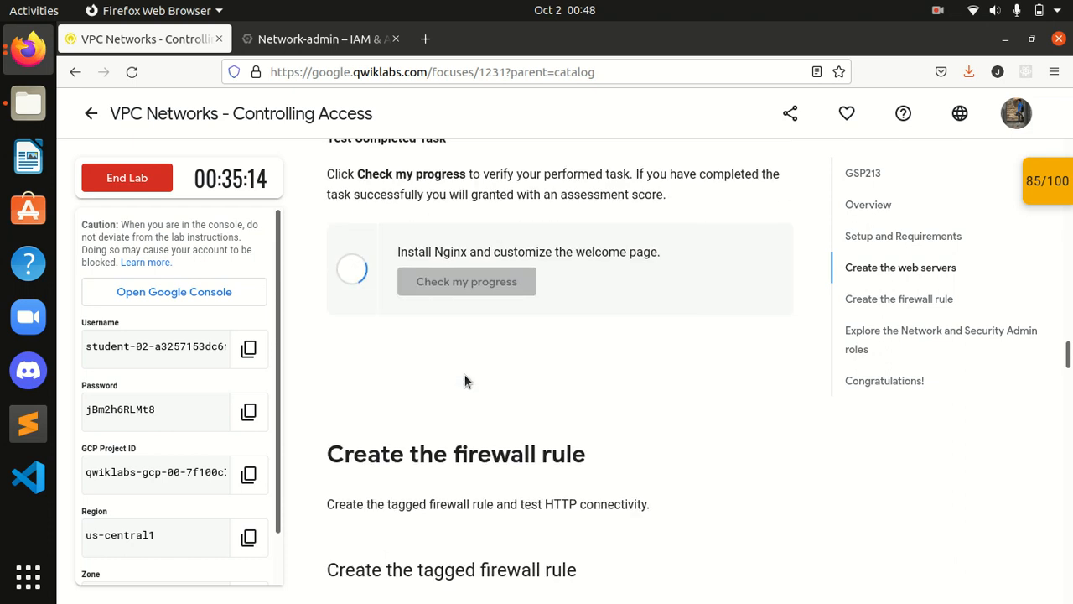
scroll(464, 375, up, 2)
scroll(464, 374, down, 10)
scroll(466, 379, up, 11)
scroll(467, 378, down, 15)
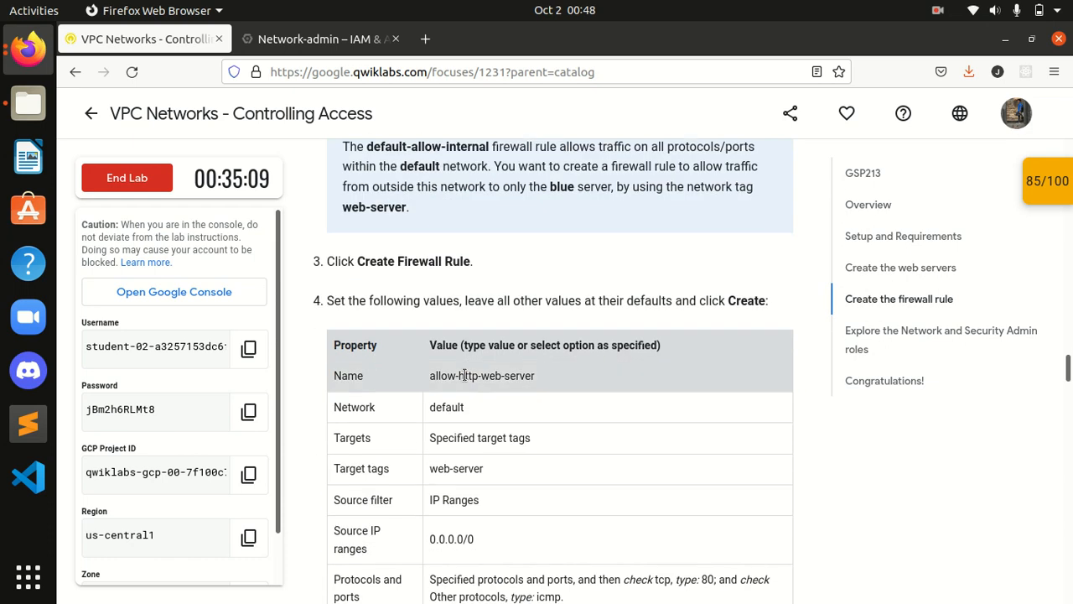
click(466, 442)
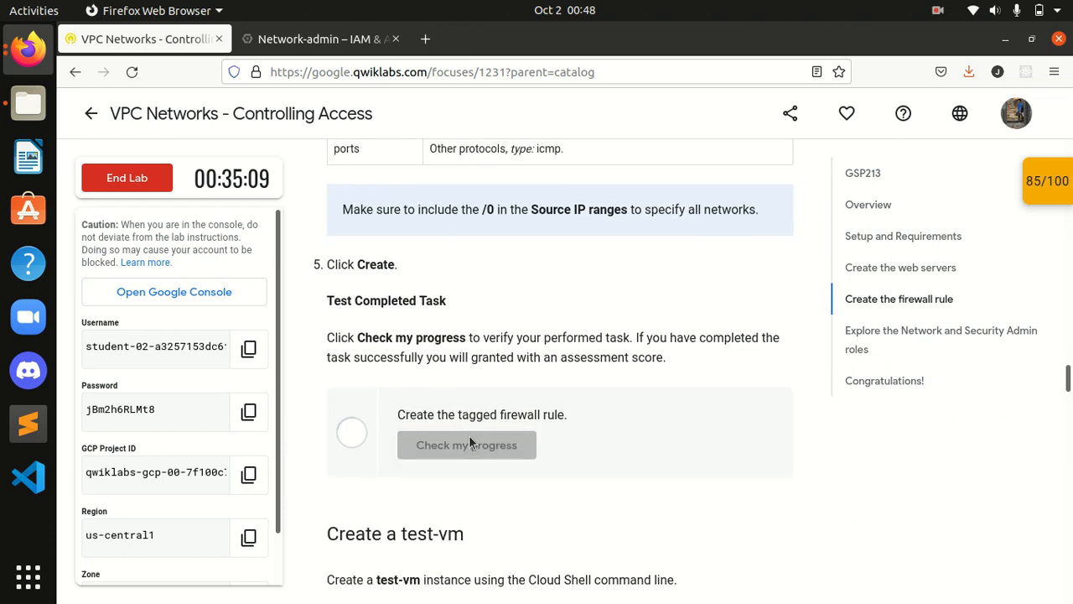
scroll(471, 433, down, 2)
scroll(472, 430, down, 12)
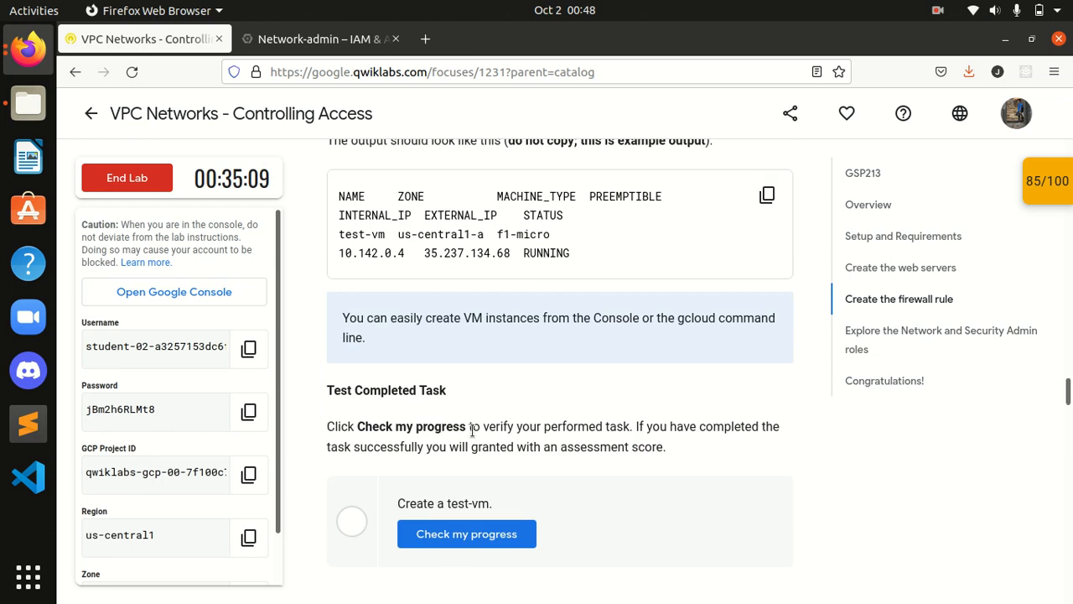
click(481, 366)
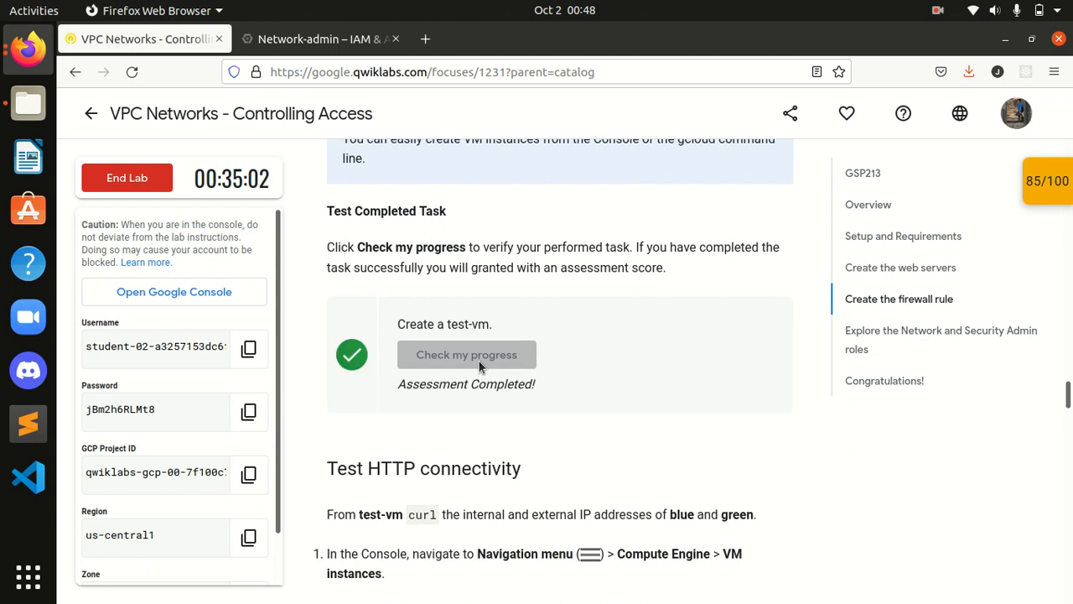
Step: Rerun the failing Network-admin service account check seven times, then go to the Network-admin console tab
scroll(480, 363, down, 5)
scroll(478, 359, down, 12)
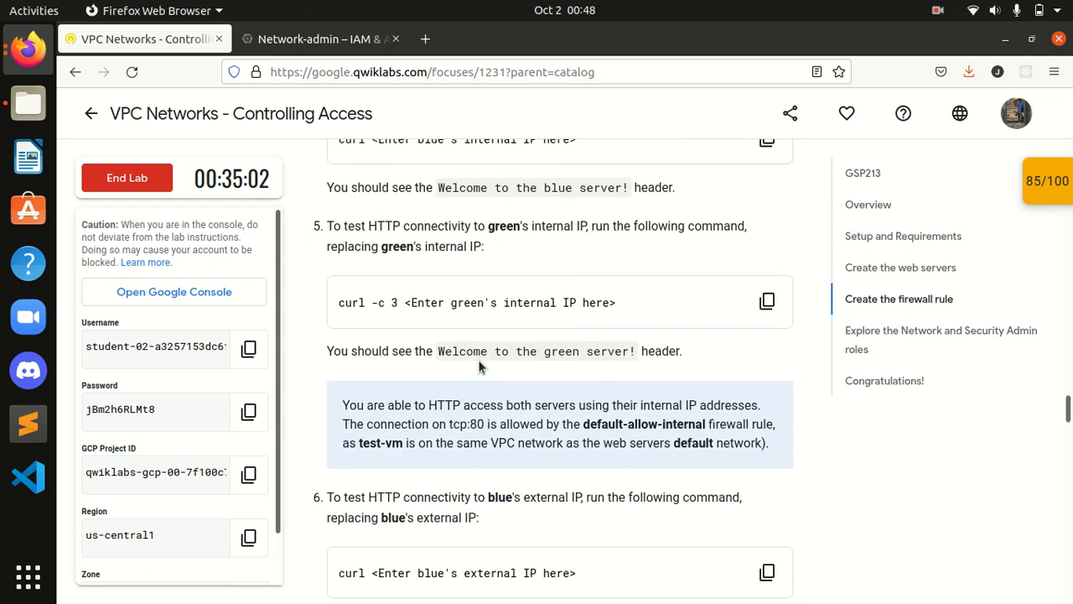
scroll(480, 367, down, 10)
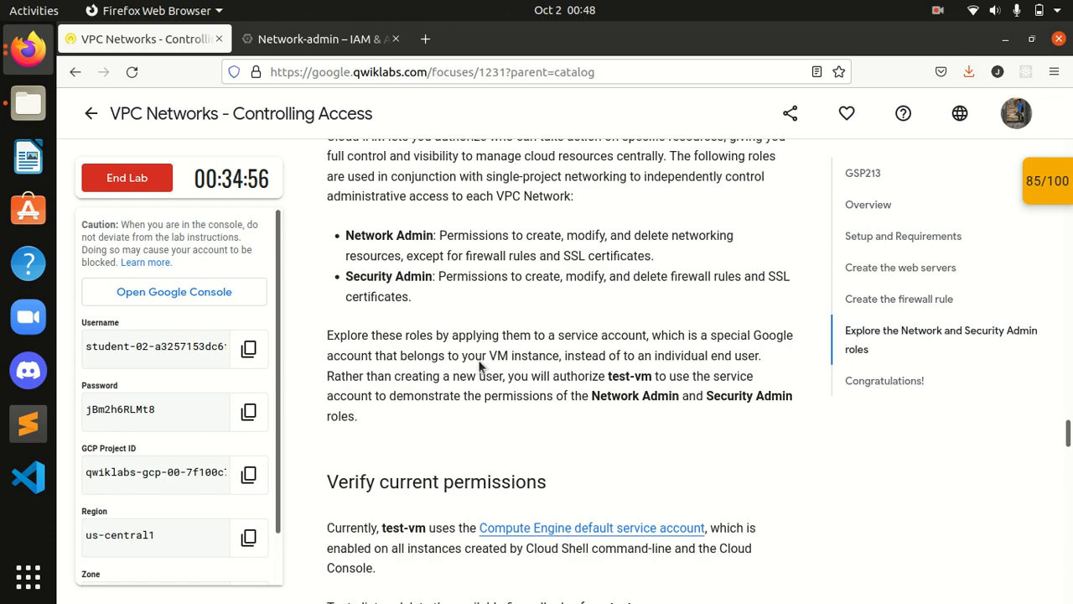
scroll(478, 365, down, 10)
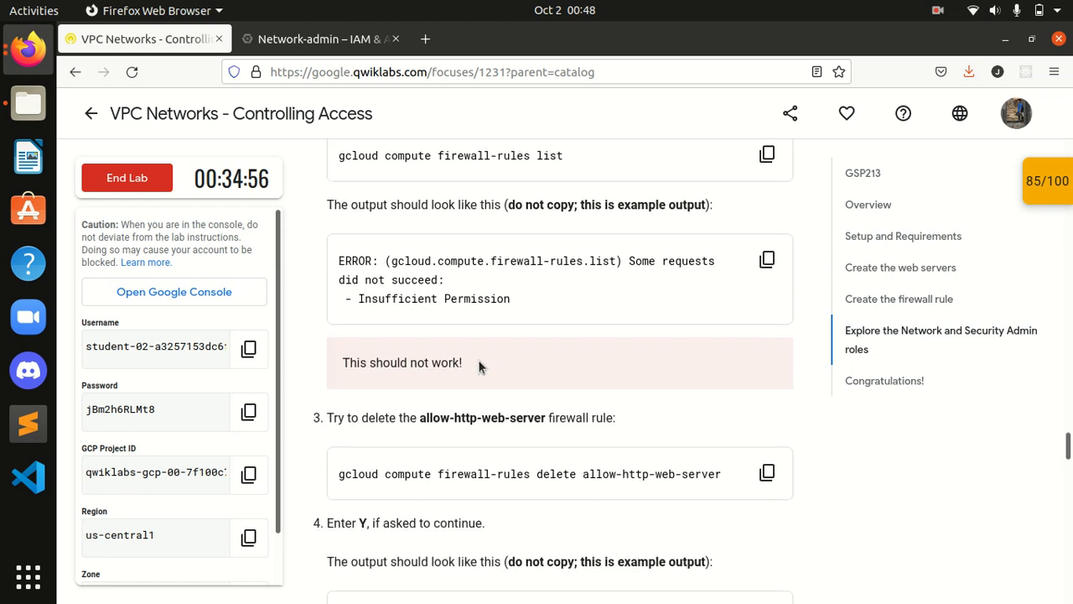
scroll(480, 365, down, 10)
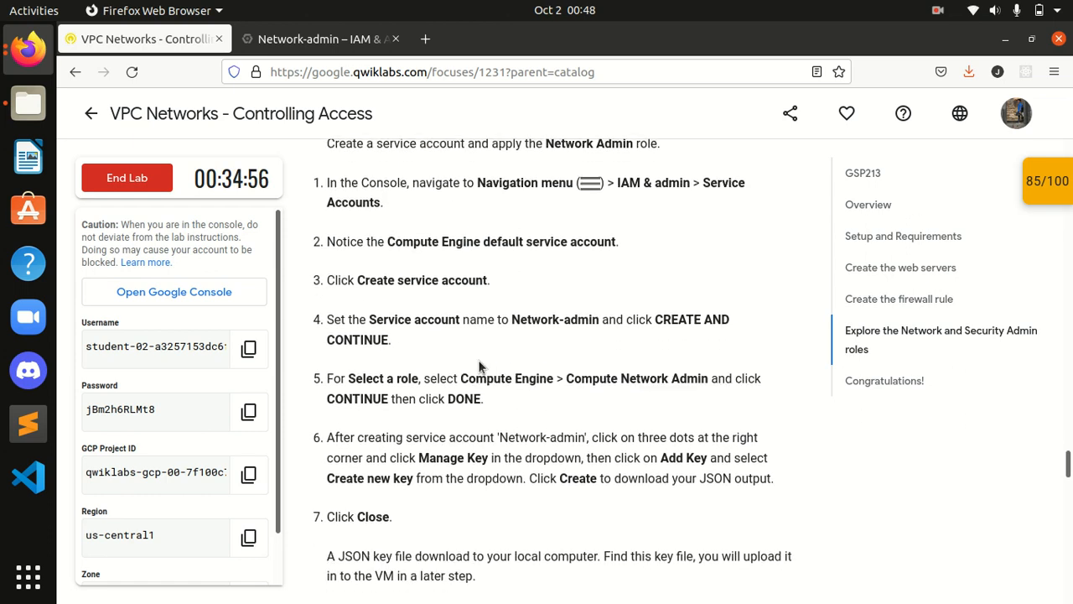
click(478, 360)
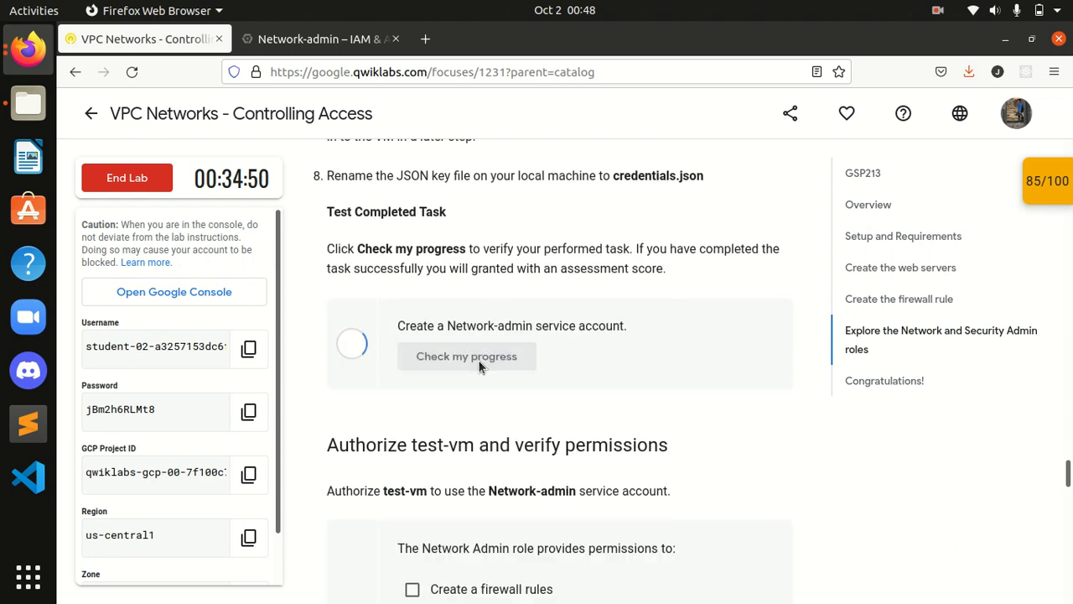
click(479, 361)
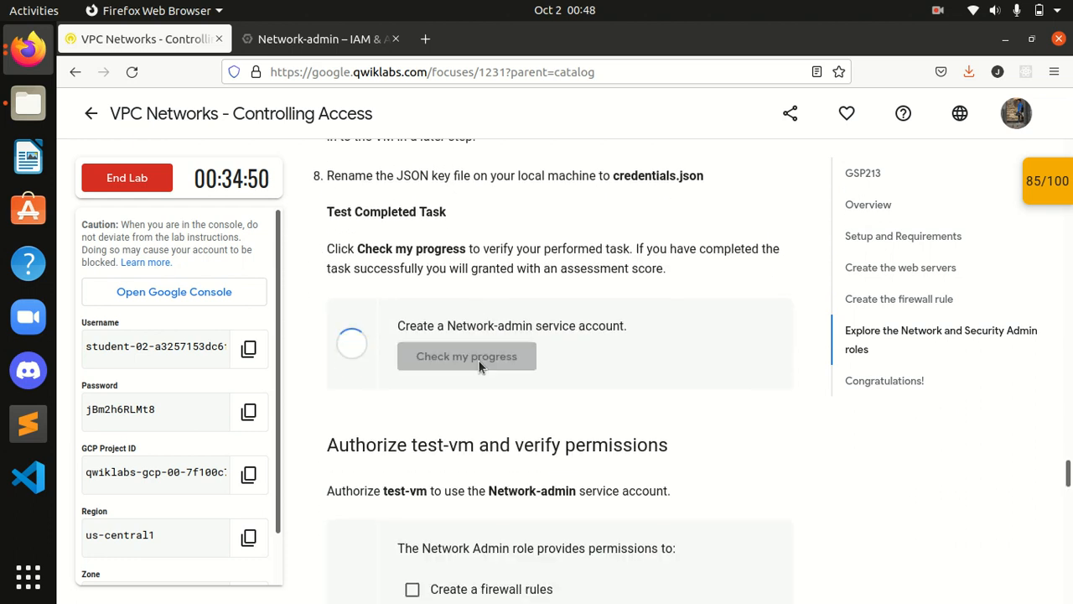
click(478, 361)
click(479, 361)
click(478, 360)
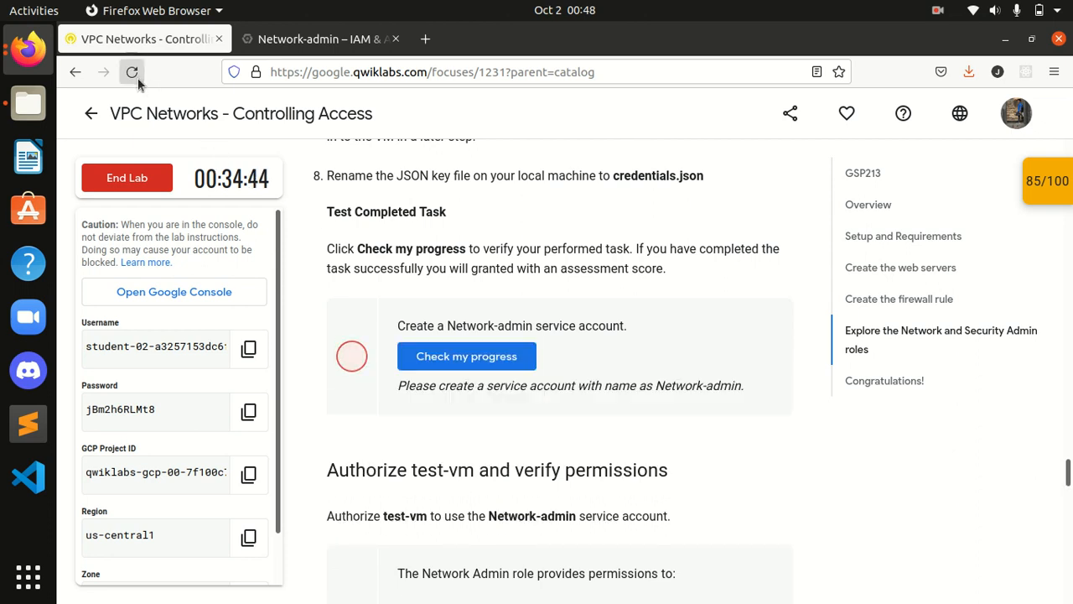
click(453, 355)
click(451, 359)
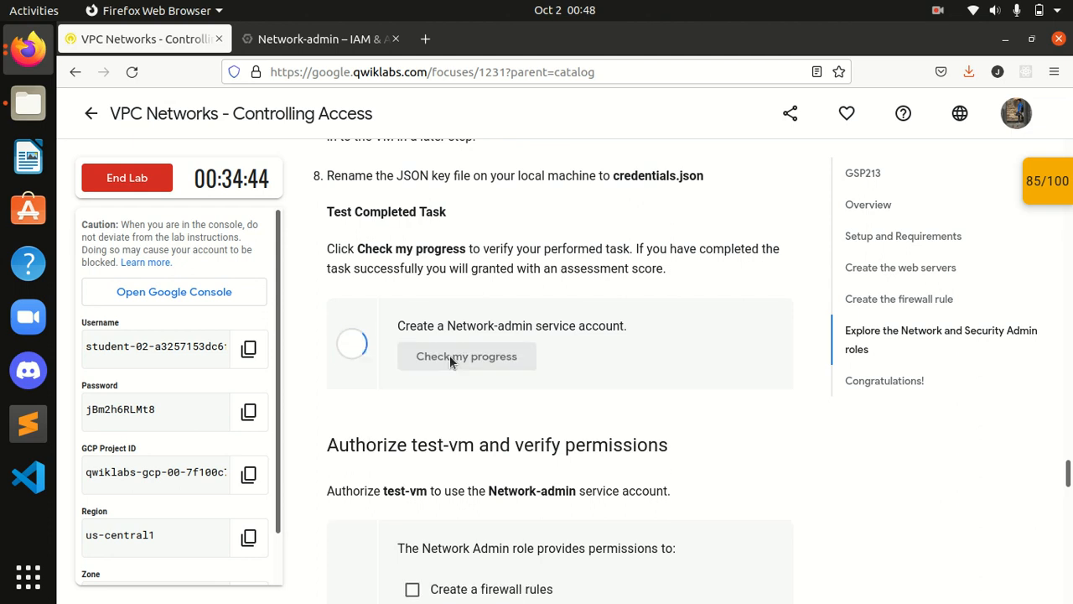
click(318, 39)
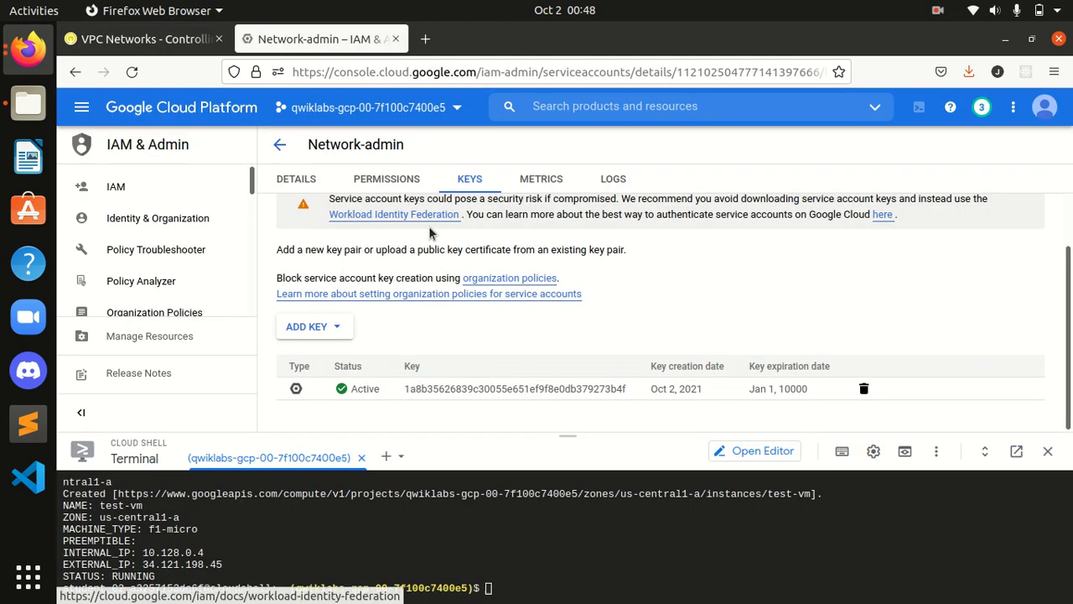
Step: Review the network-admin account's details and permissions, then return to the Service accounts list
click(295, 179)
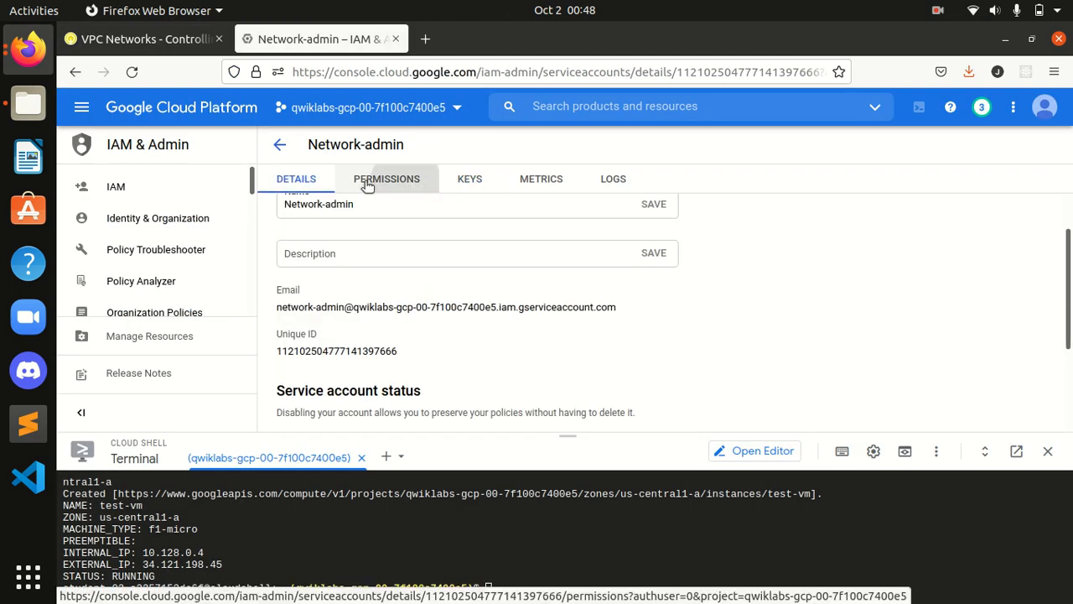
click(410, 186)
click(283, 144)
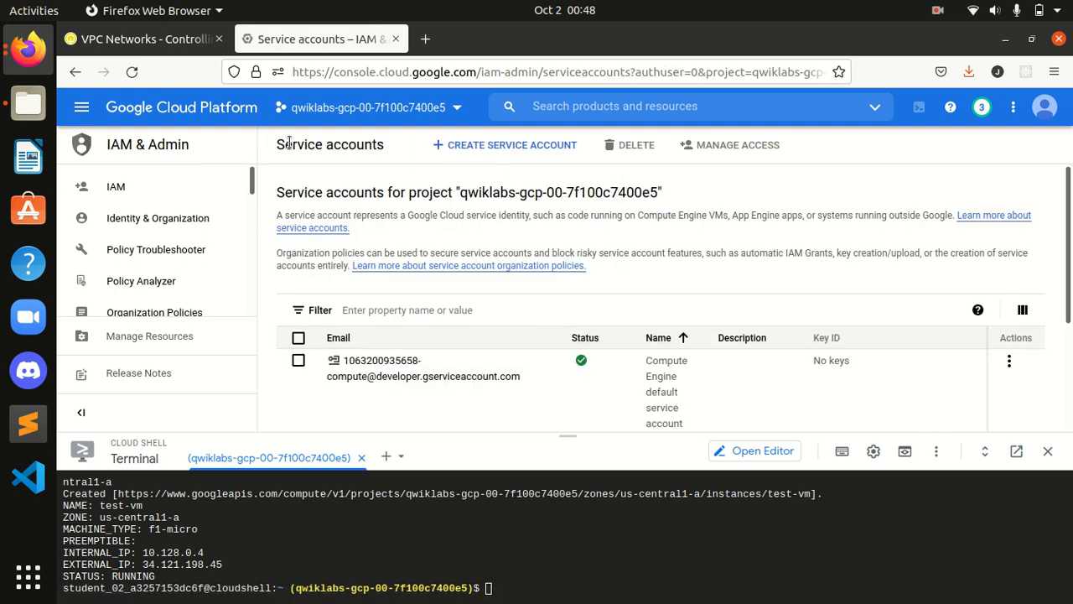
scroll(578, 311, down, 3)
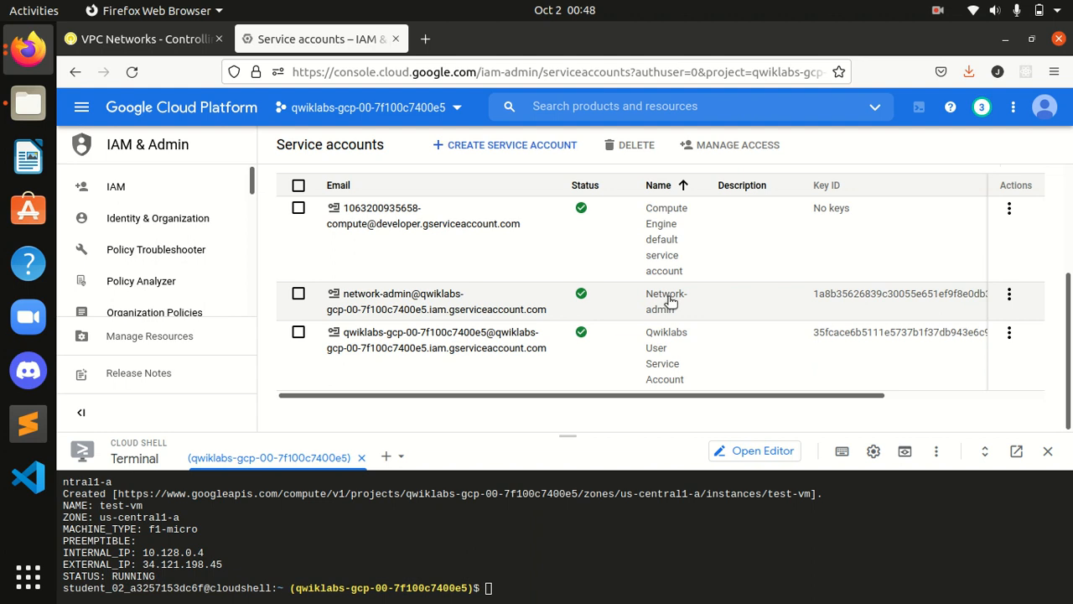
Step: Back in the lab instructions, rerun the Network-admin service account check three times
click(143, 39)
click(525, 362)
click(526, 362)
click(524, 361)
Step: Rerun the Network-admin service account check five more times
click(493, 361)
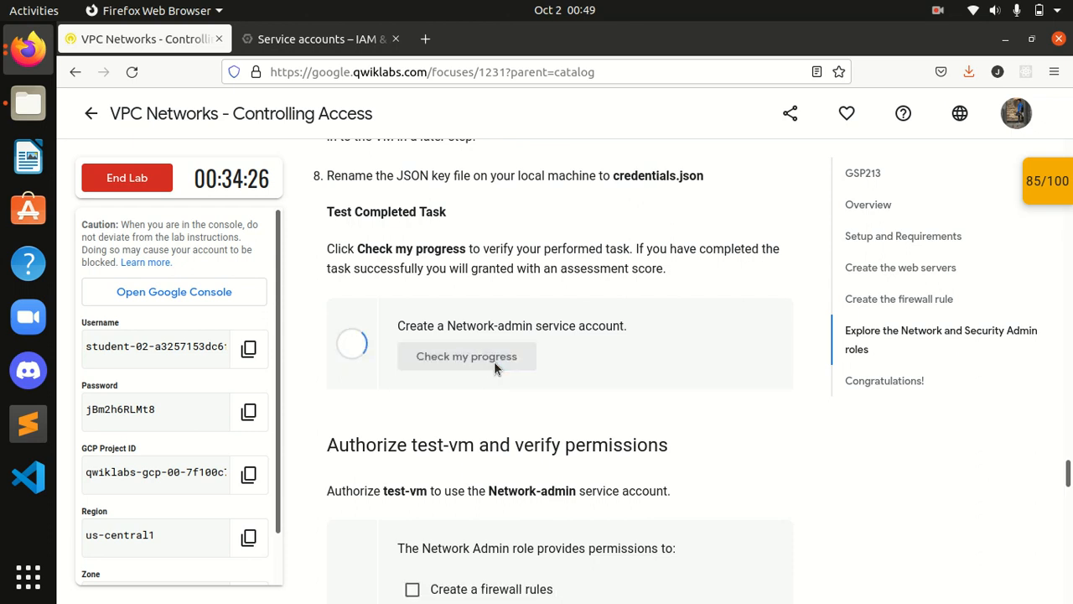
click(494, 361)
scroll(223, 398, down, 1)
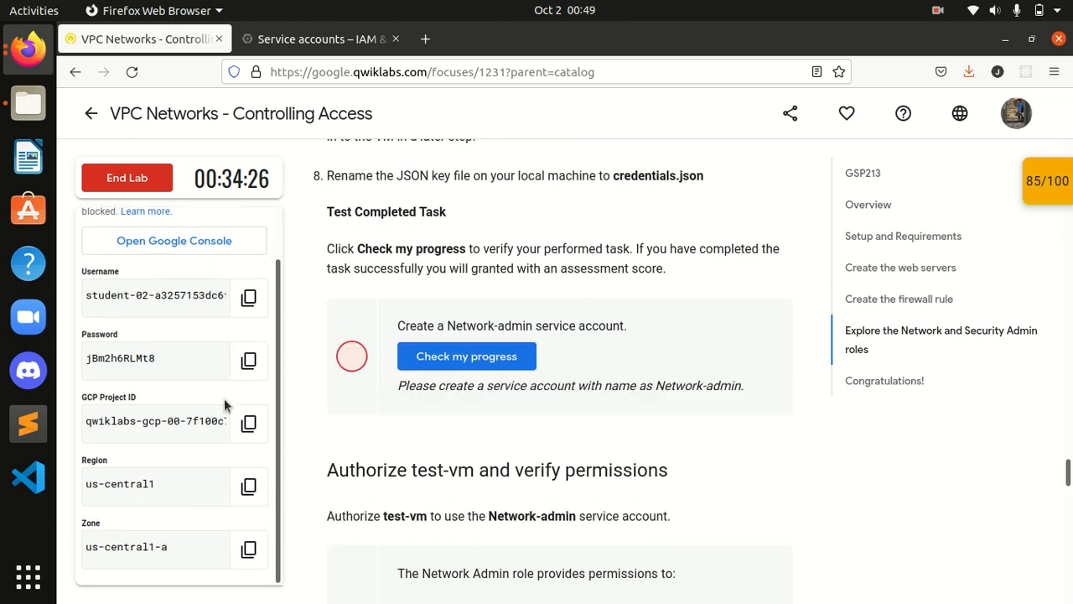
scroll(224, 399, up, 4)
click(447, 453)
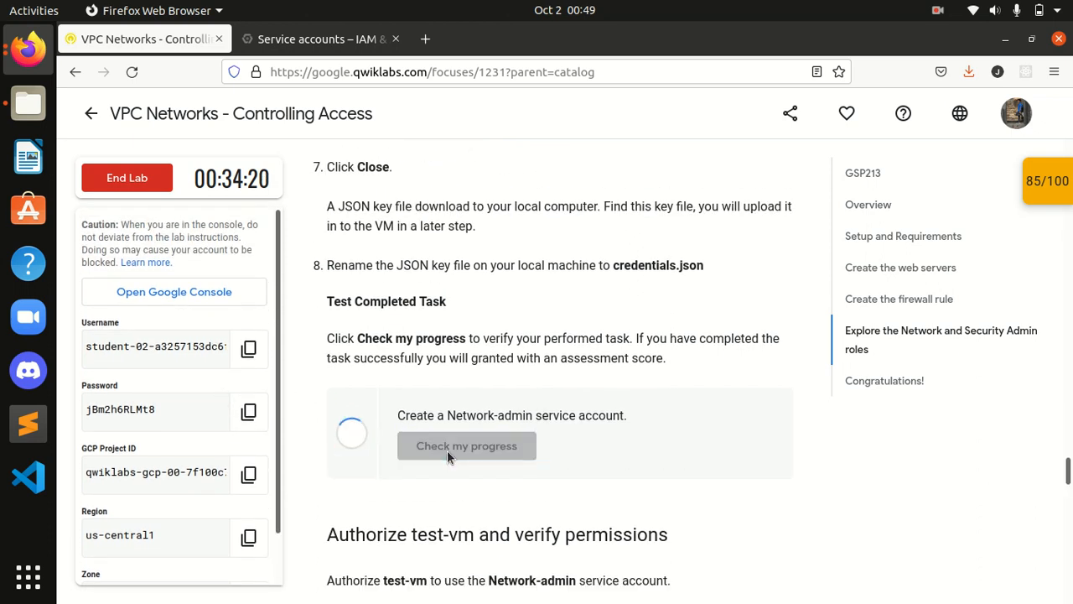
click(448, 453)
click(448, 453)
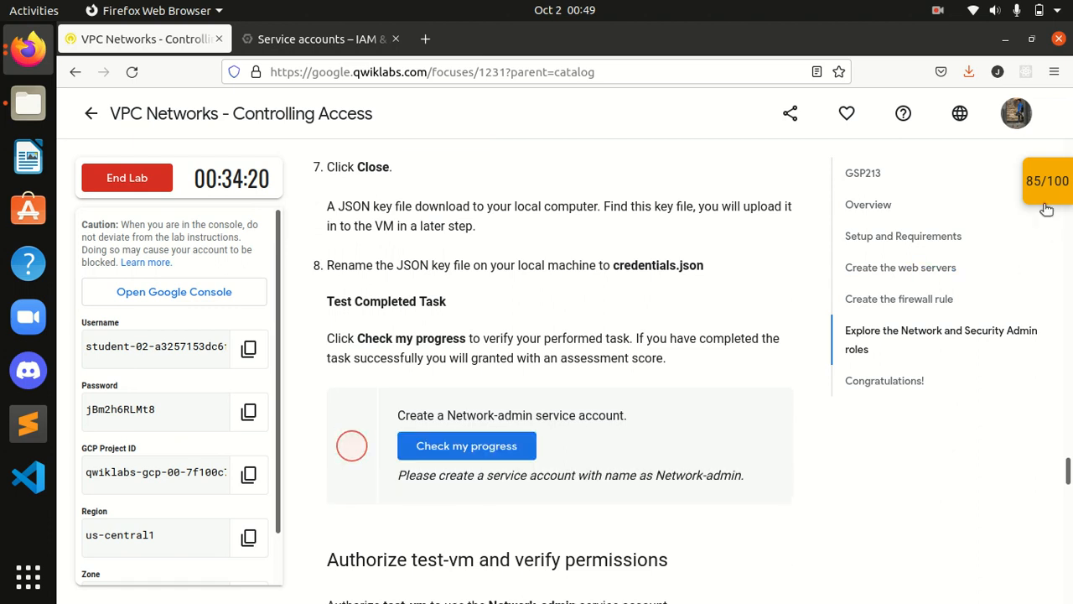
Step: Check the Network-admin account task from the Checkpoints panel
click(1063, 193)
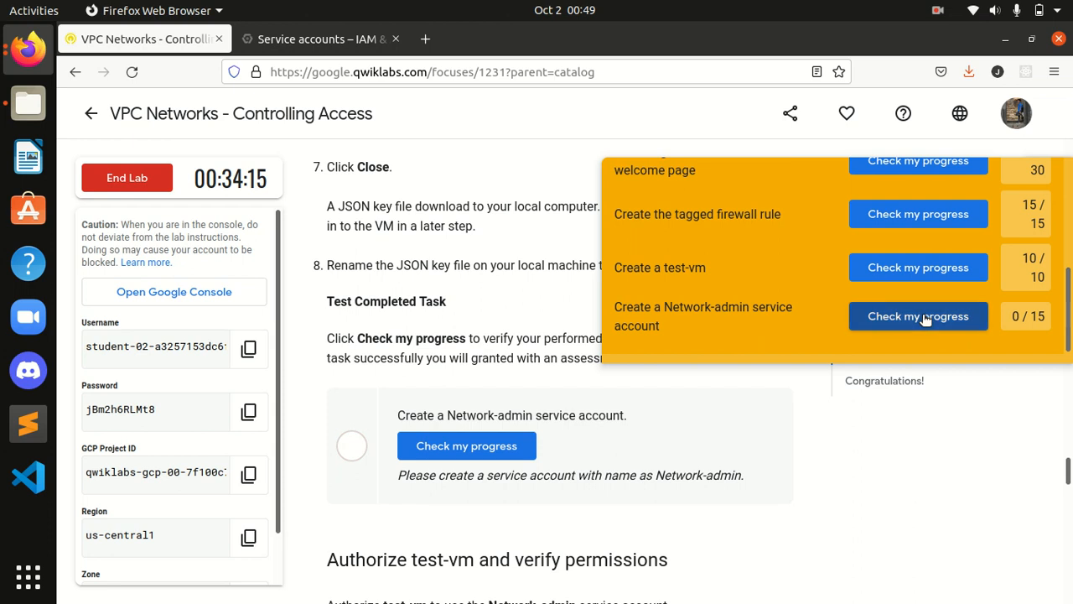
click(925, 318)
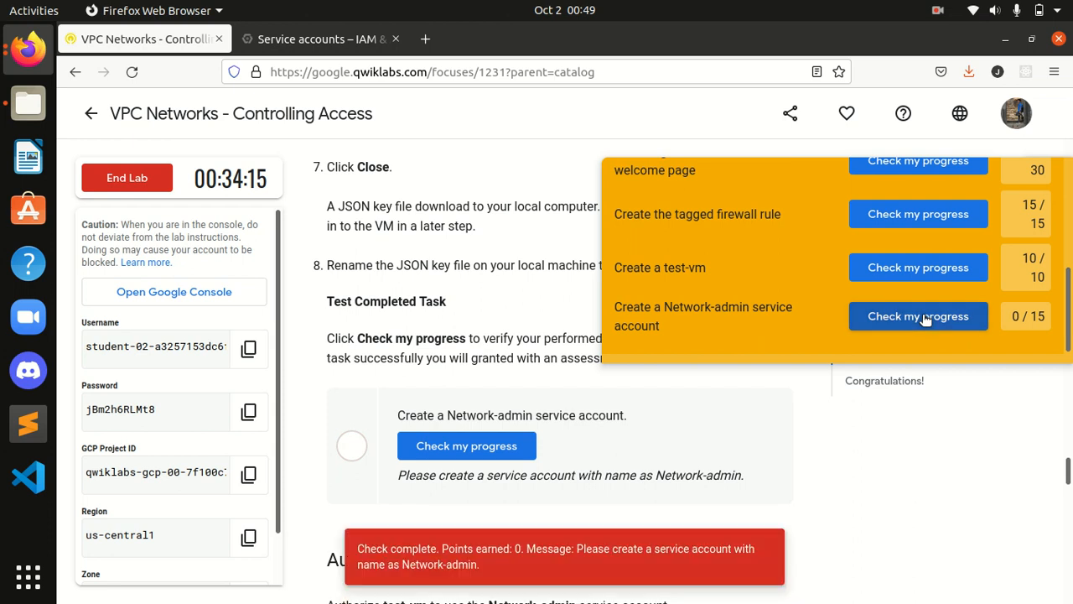
scroll(1062, 321, up, 5)
scroll(805, 369, down, 3)
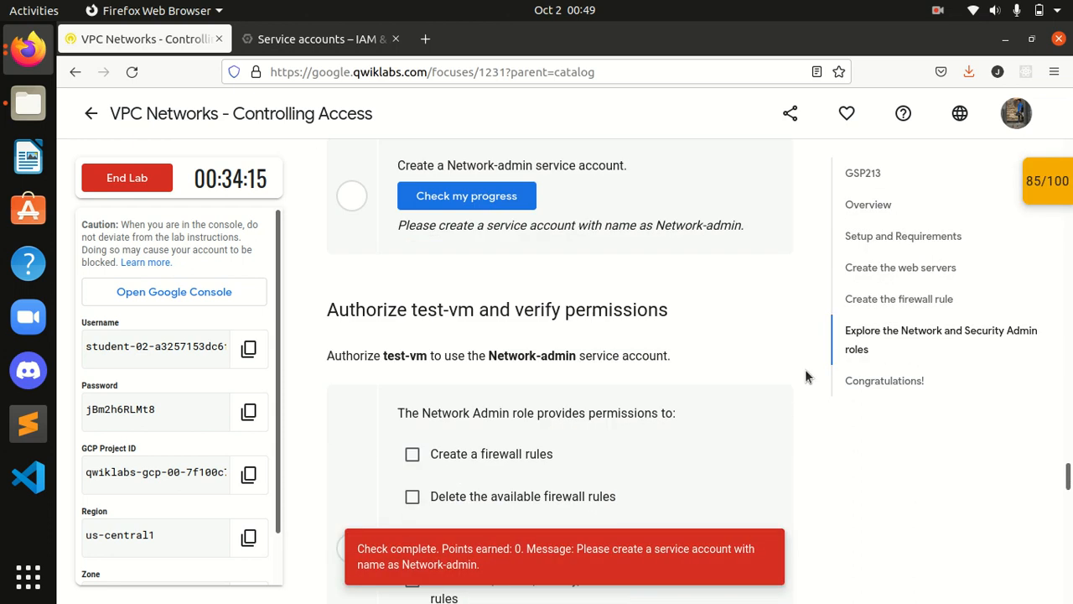
scroll(399, 361, down, 3)
scroll(399, 362, up, 1)
scroll(401, 361, down, 2)
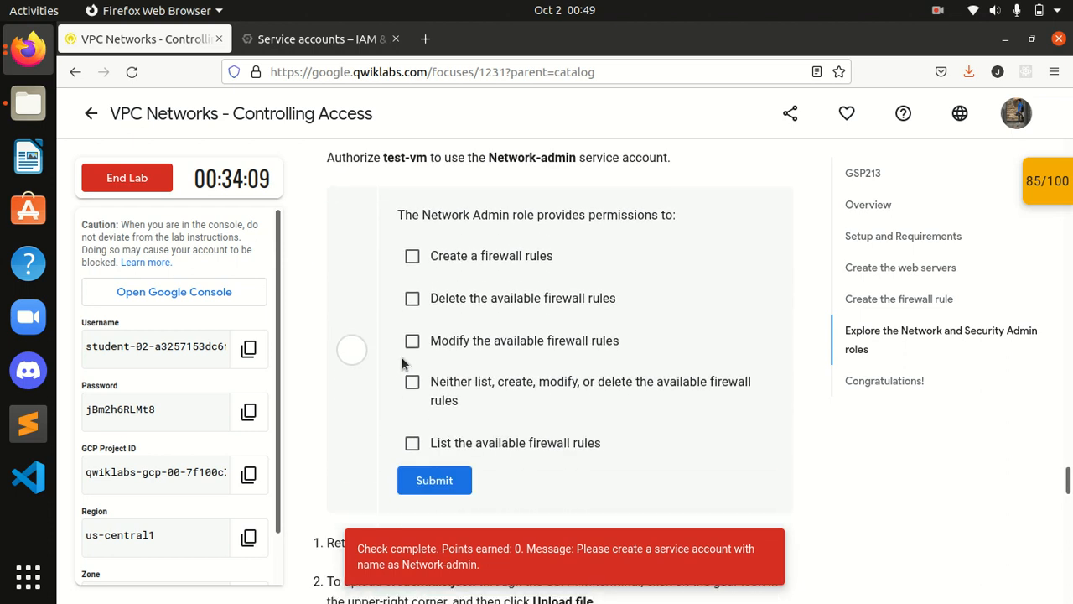
scroll(402, 362, up, 1)
Step: Submit the firewall permissions quiz with create, modify and neither-list-nor-modify ticked
click(414, 263)
click(417, 345)
click(412, 382)
click(435, 480)
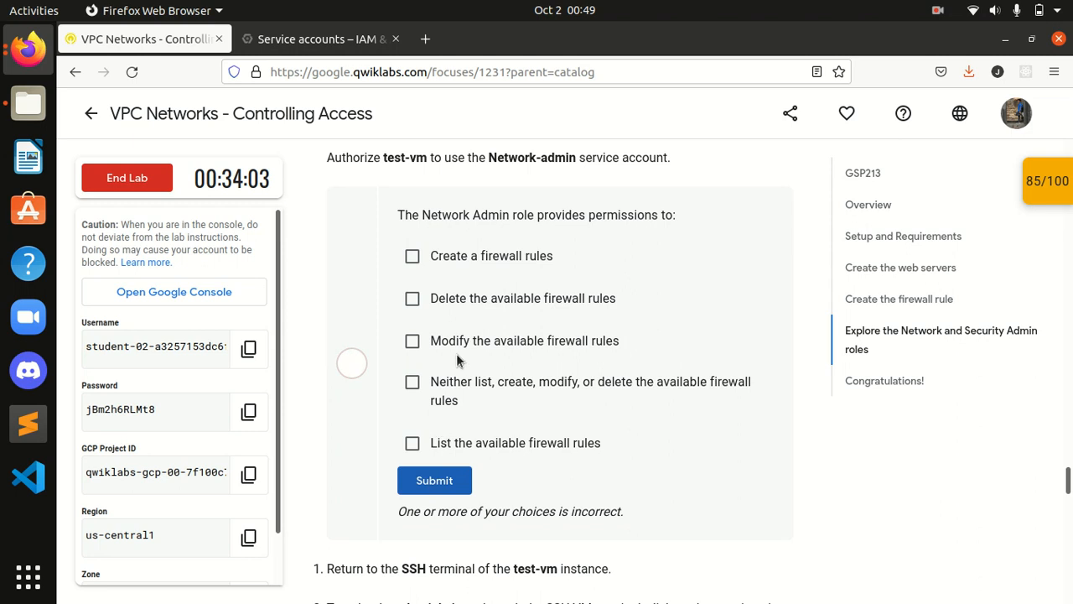
Step: Resubmit the quiz with revised answers, finally create, delete and modify firewall rules
click(412, 259)
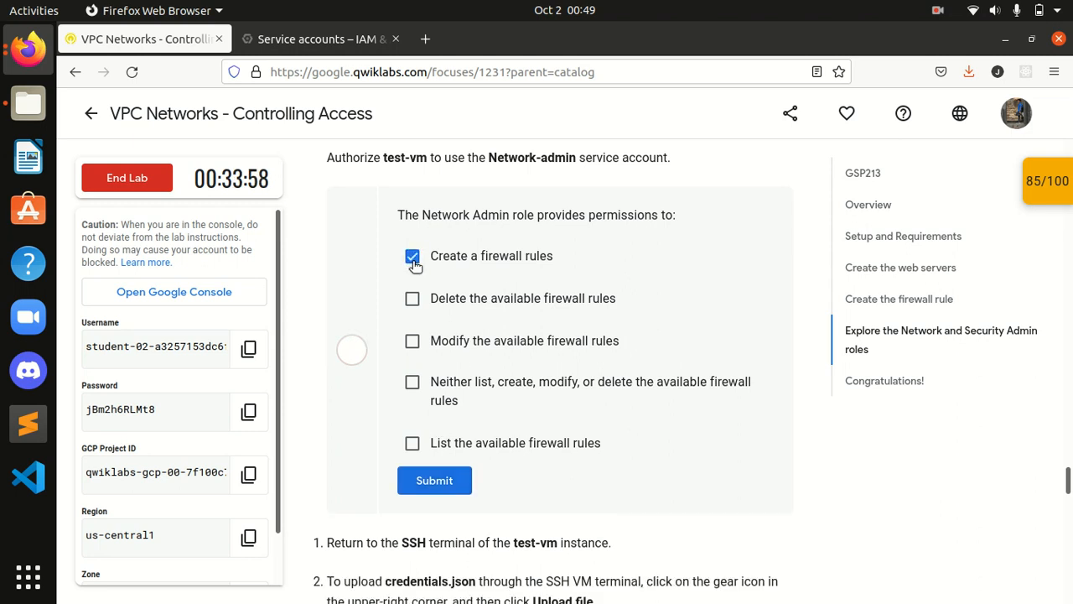
click(412, 341)
click(434, 481)
click(412, 299)
click(412, 340)
click(412, 256)
click(436, 480)
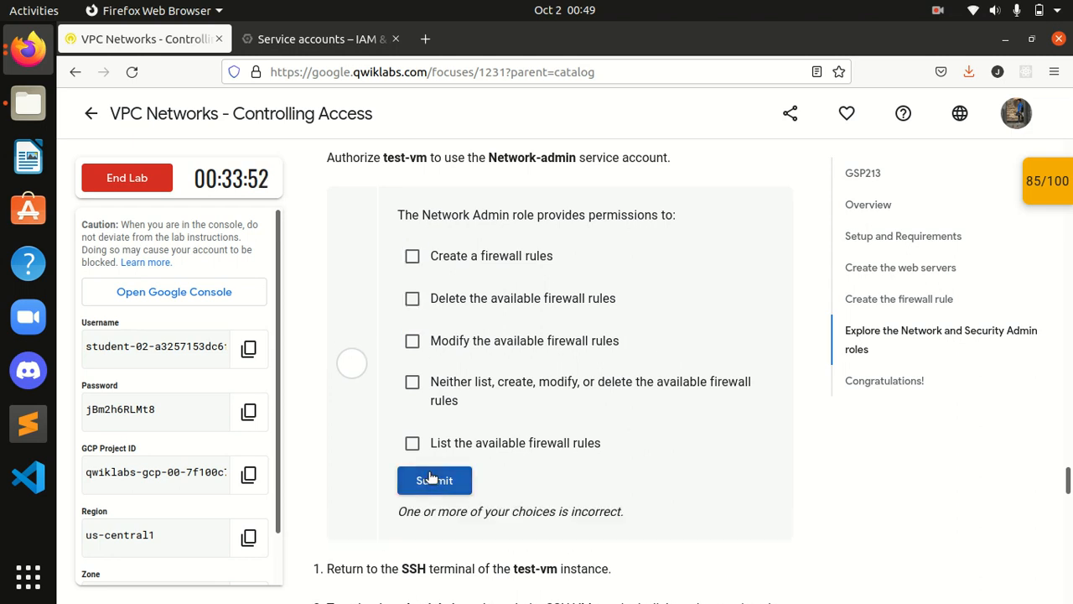
scroll(432, 476, down, 3)
scroll(429, 473, down, 2)
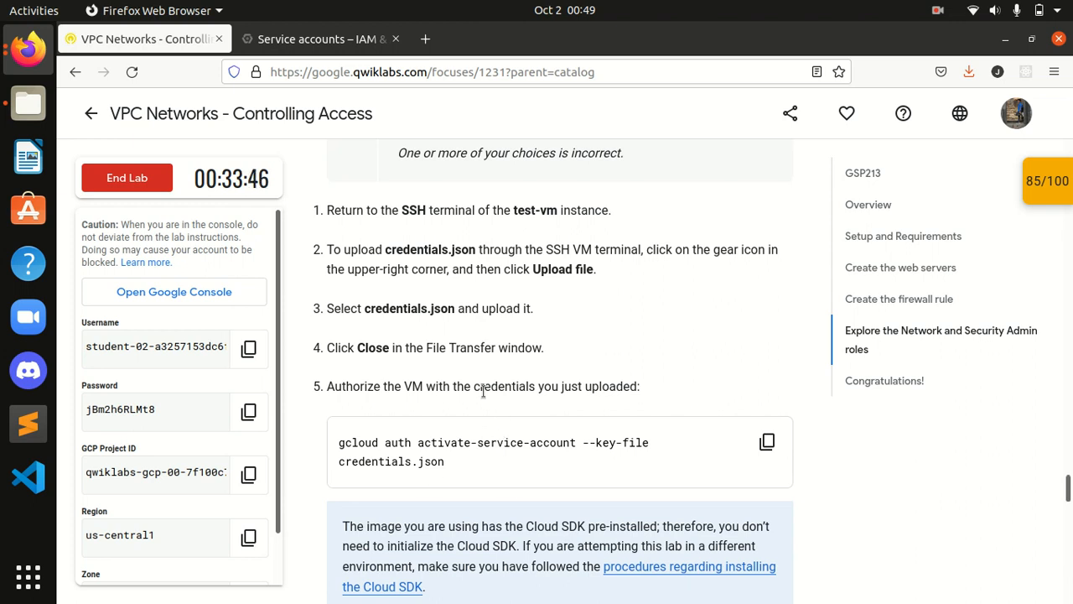
Step: Recheck the Network-admin service account checkpoint in the 85/100 Checkpoints panel; it scores 0 of 15
click(1050, 193)
scroll(944, 327, down, 2)
scroll(956, 331, down, 2)
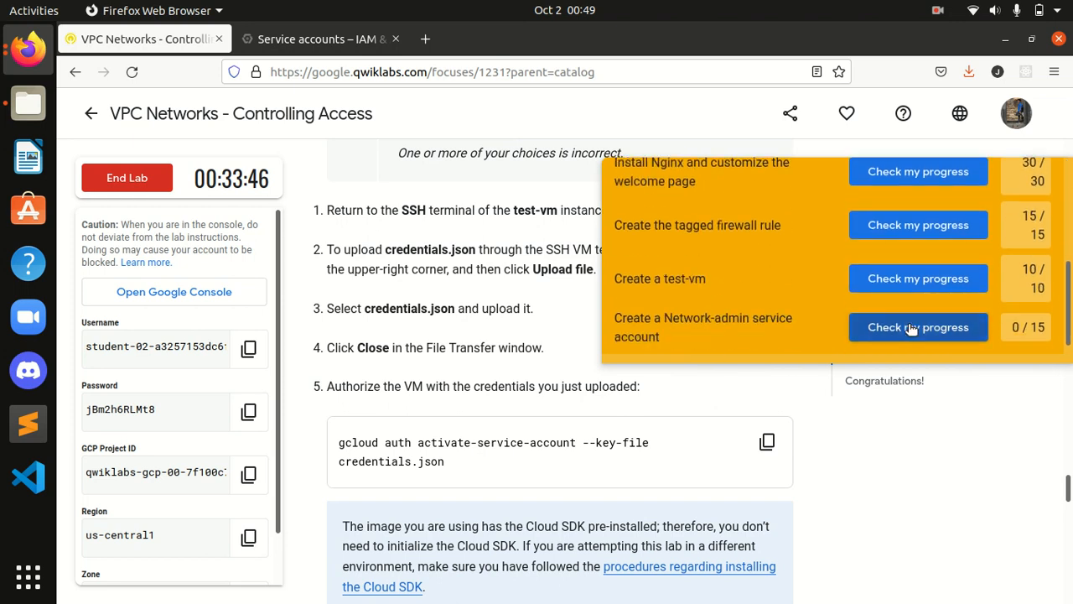
click(911, 329)
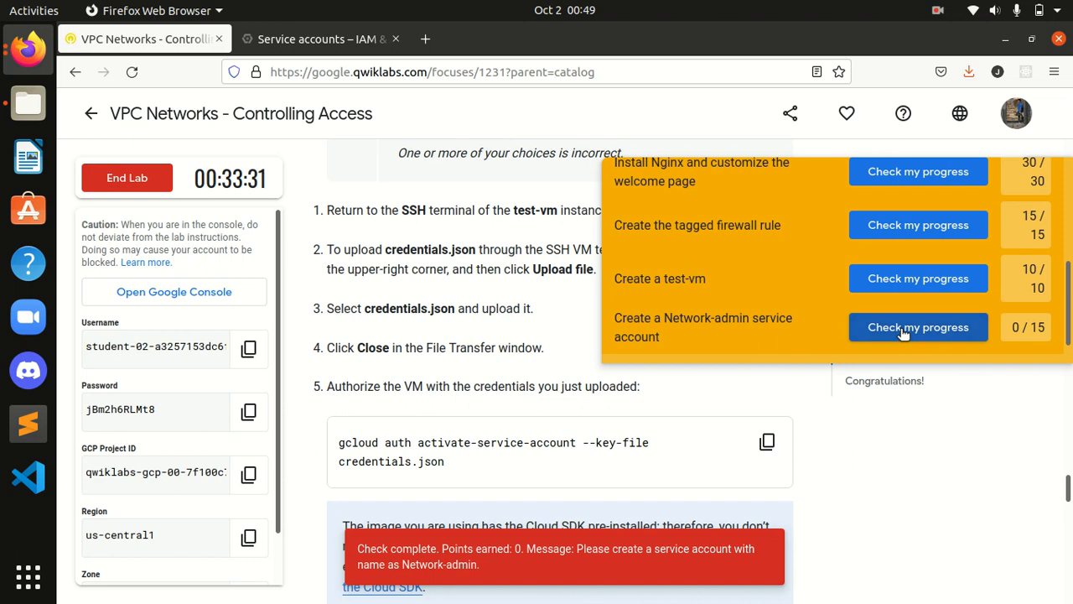
scroll(1036, 203, up, 3)
click(1035, 199)
Step: Rerun the Network-admin checkpoint twice more from the reopened Checkpoints panel
click(1046, 179)
scroll(953, 311, down, 3)
scroll(952, 312, down, 1)
click(927, 325)
drag(1068, 309, 1068, 201)
click(1033, 188)
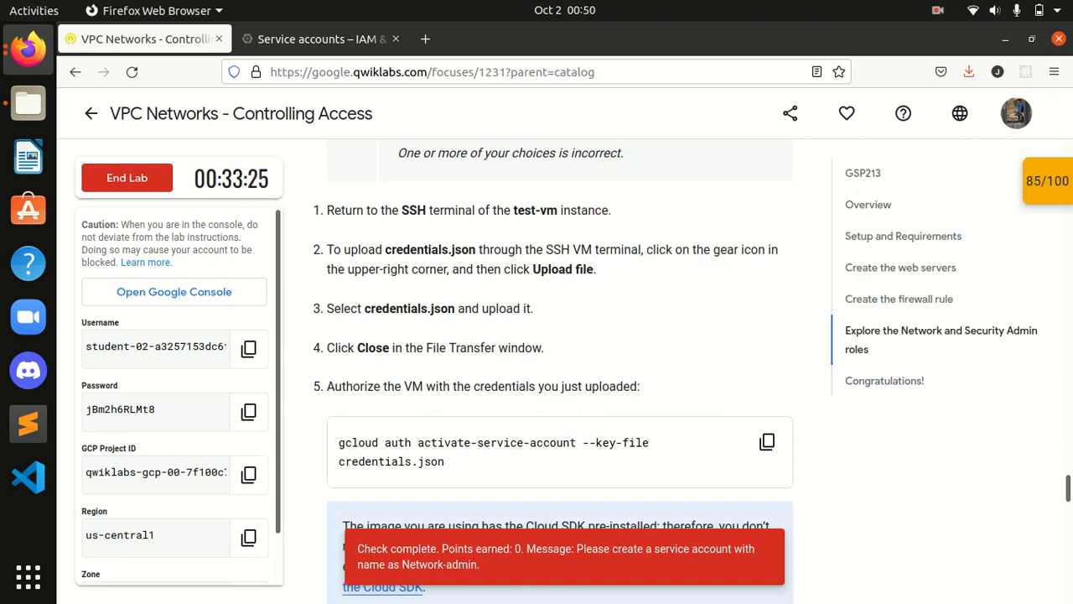
click(1058, 183)
scroll(954, 299, down, 4)
scroll(954, 308, up, 4)
click(1034, 199)
click(1058, 202)
scroll(1019, 303, down, 1)
scroll(1018, 309, down, 2)
click(976, 314)
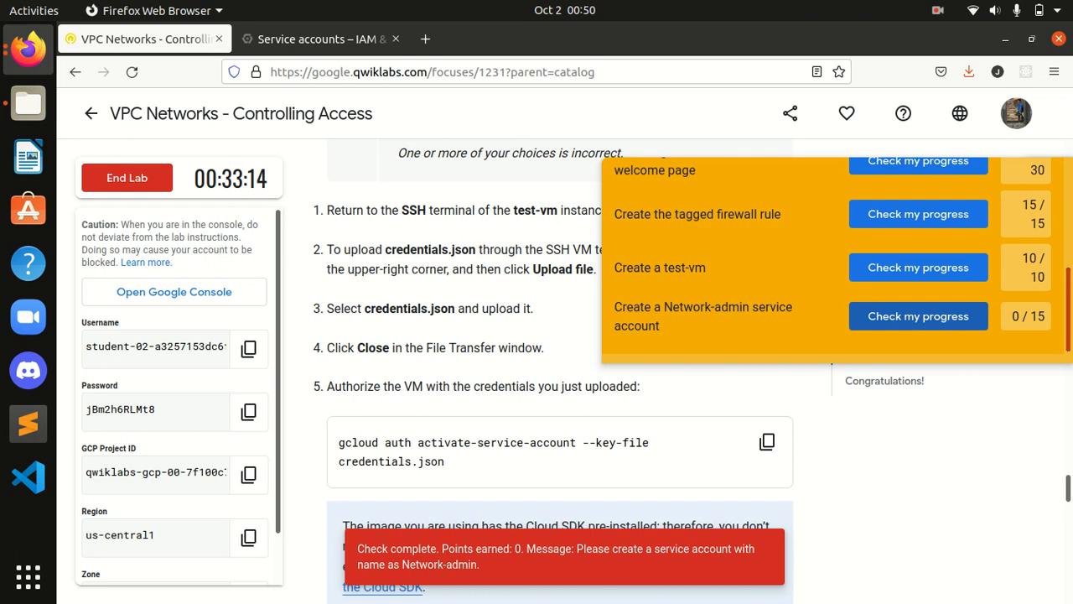
Step: Run the in-page Network-admin Check my progress button twice; still 0 points
scroll(1006, 327, up, 4)
scroll(1029, 337, down, 4)
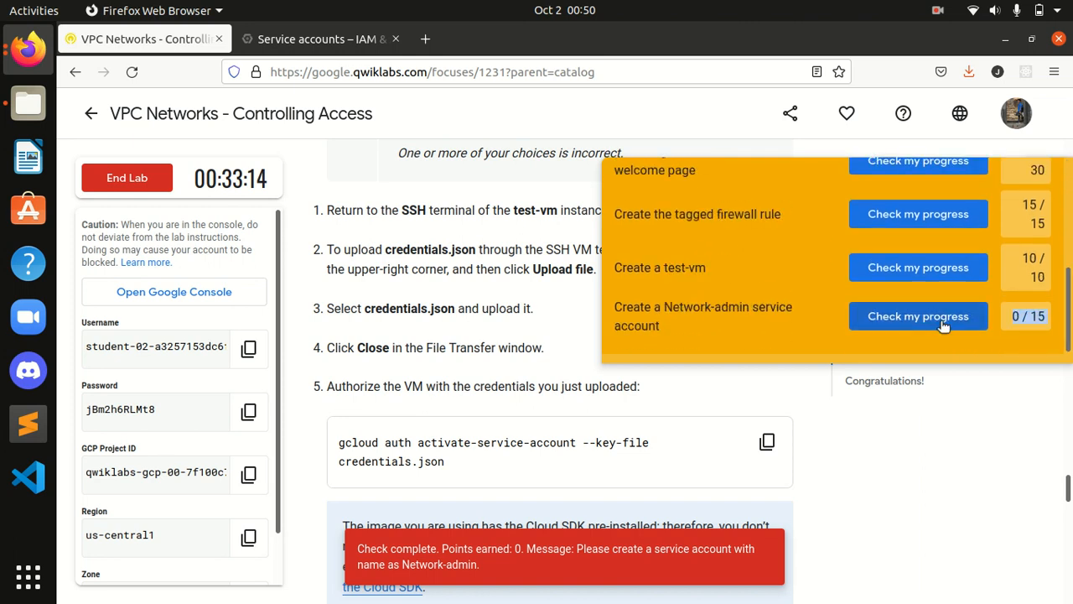
scroll(911, 318, up, 5)
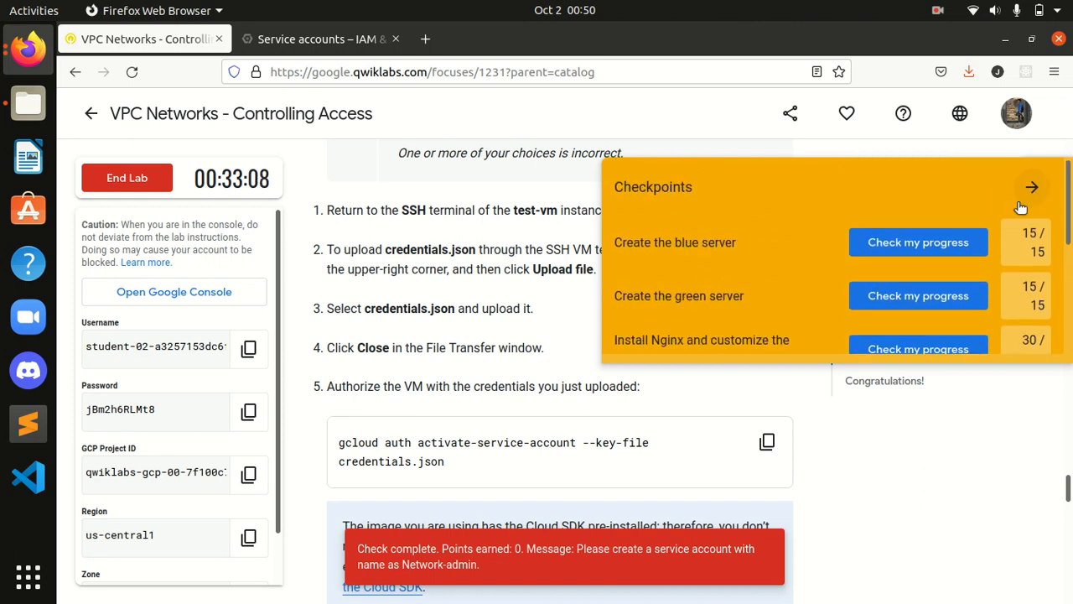
scroll(728, 403, up, 3)
scroll(728, 403, down, 8)
scroll(728, 403, up, 10)
scroll(726, 396, up, 6)
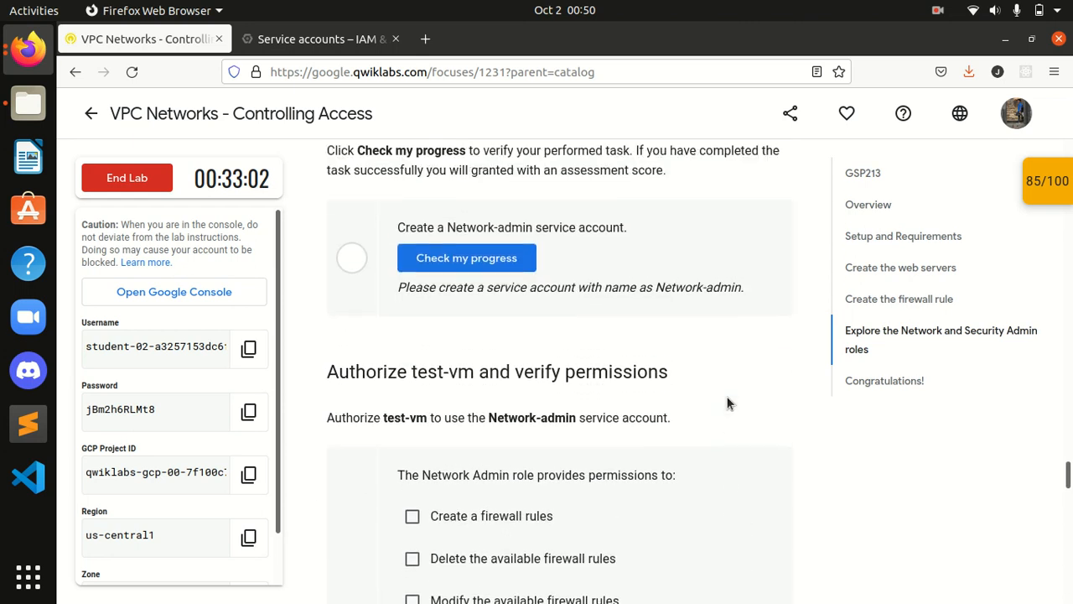
click(449, 534)
scroll(452, 530, down, 2)
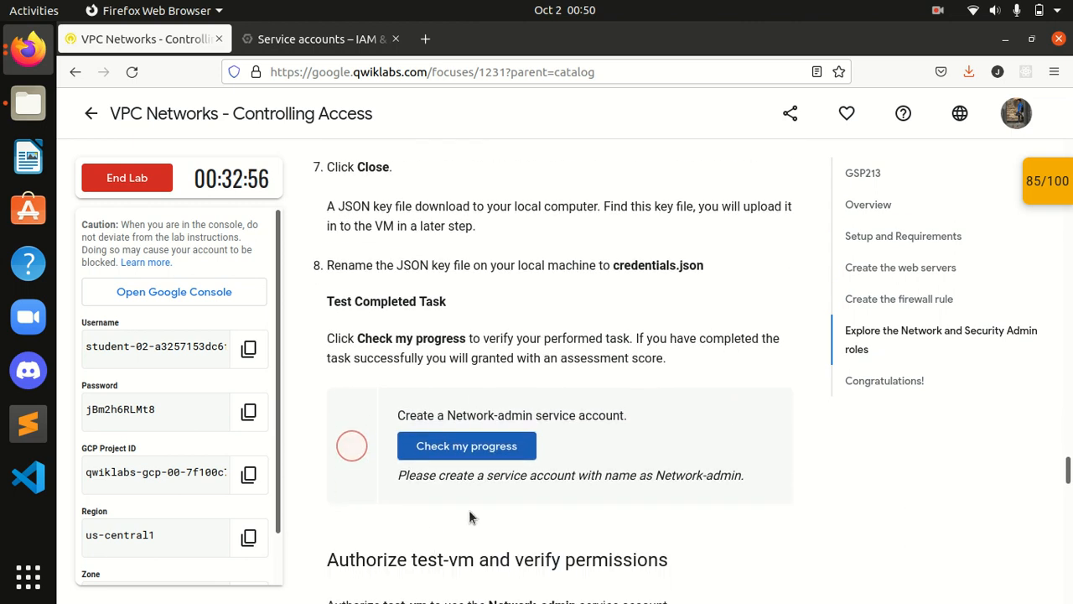
click(484, 457)
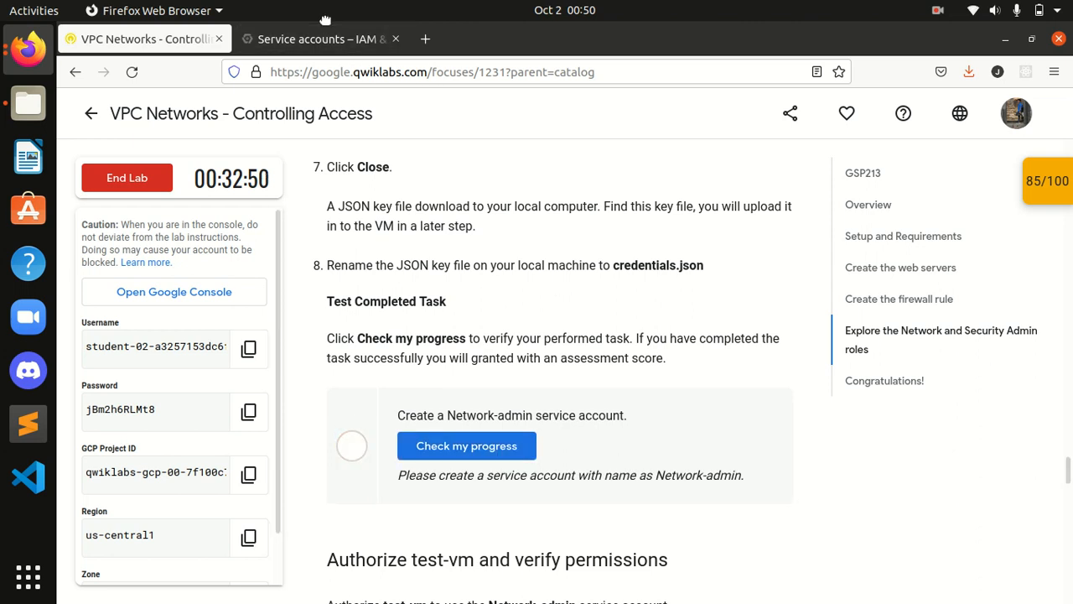
click(332, 43)
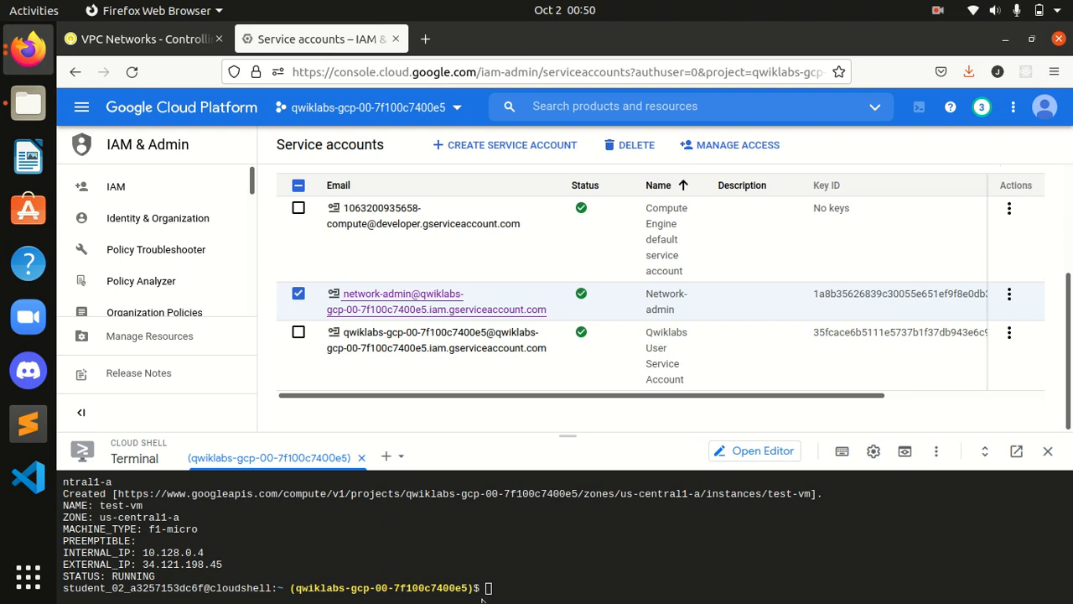
Step: Review the project's IAM permissions page and its recent activity notifications
click(184, 198)
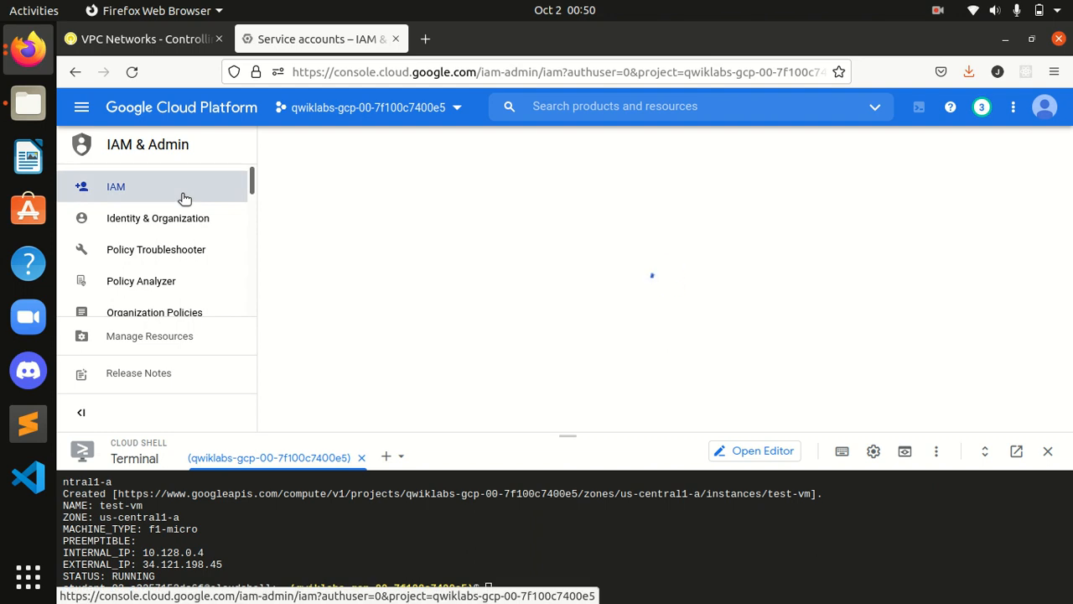
click(980, 107)
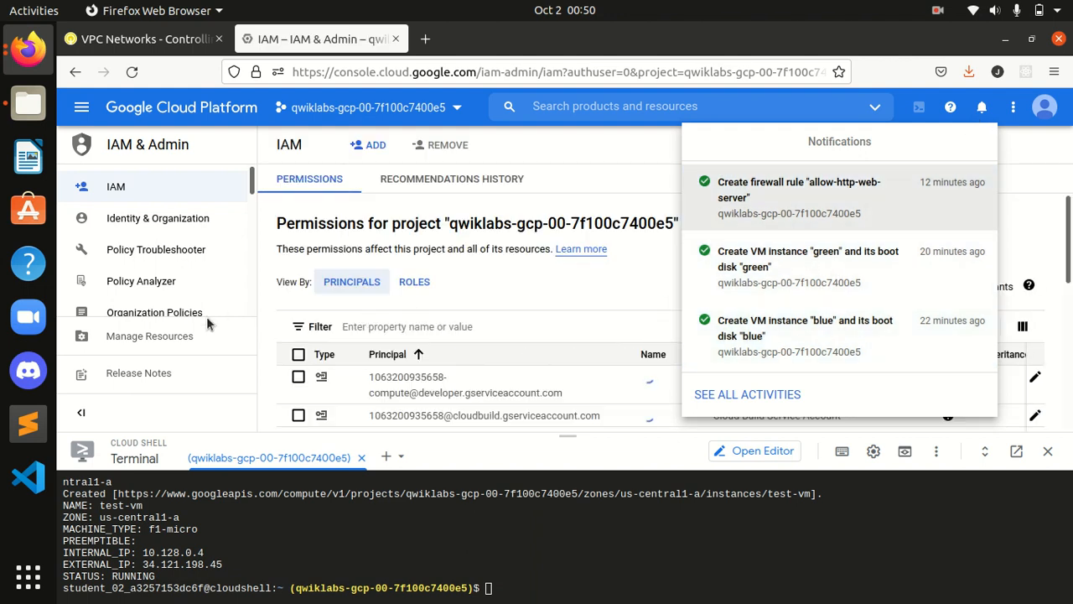
click(568, 149)
scroll(373, 211, down, 1)
scroll(189, 218, down, 5)
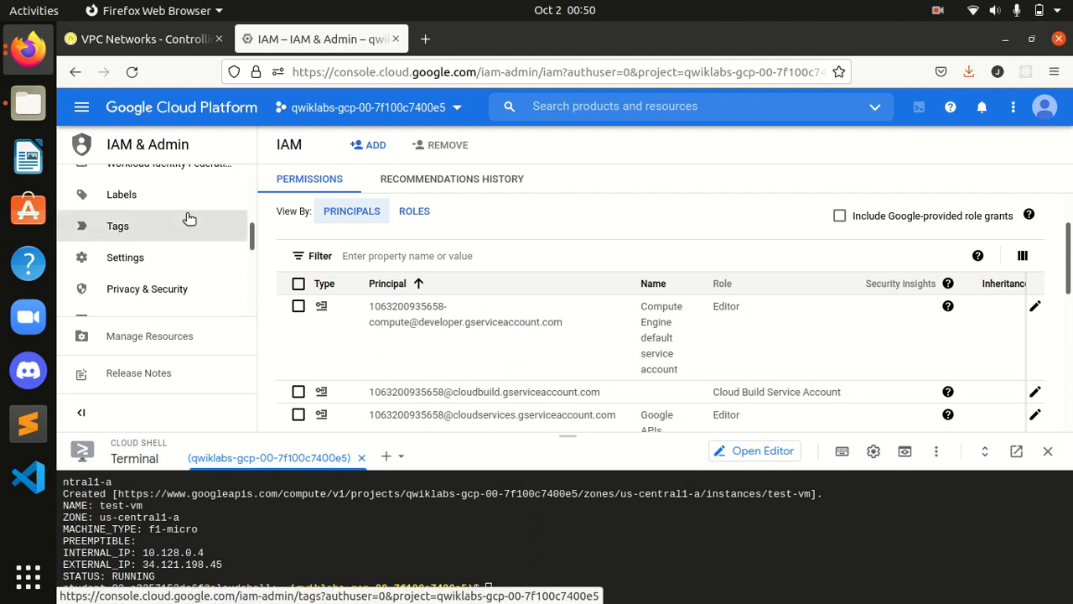
scroll(190, 214, up, 3)
scroll(190, 214, down, 3)
scroll(190, 212, down, 4)
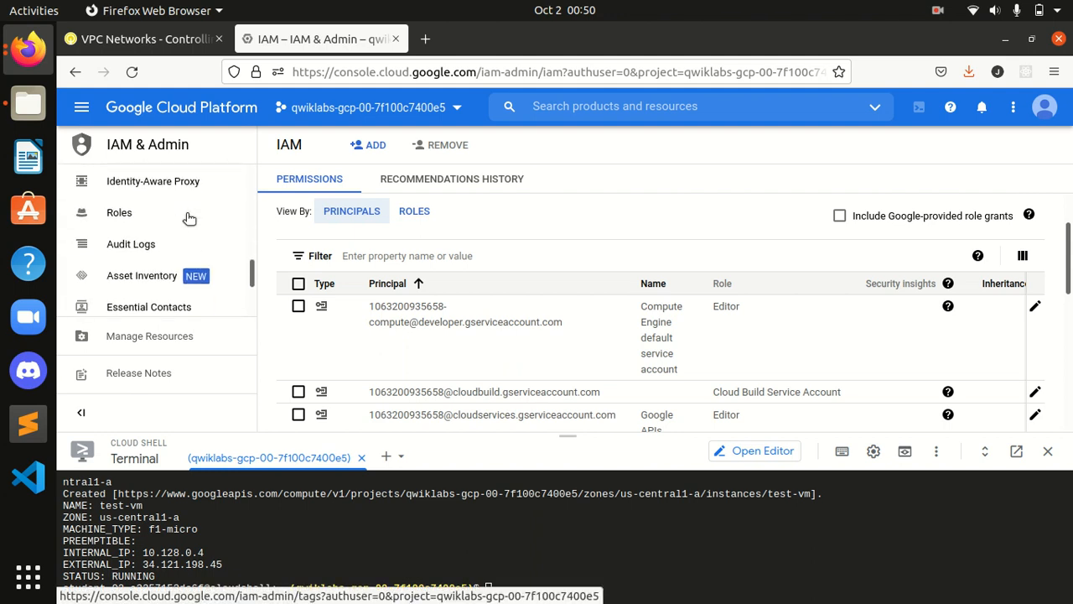
scroll(184, 265, up, 2)
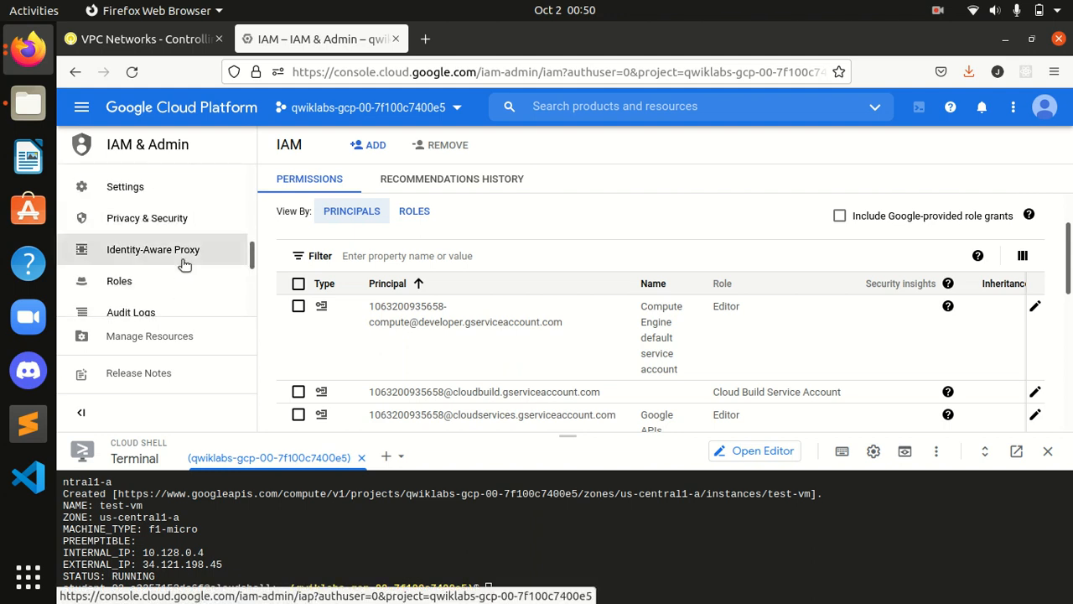
scroll(196, 255, down, 2)
scroll(196, 255, down, 3)
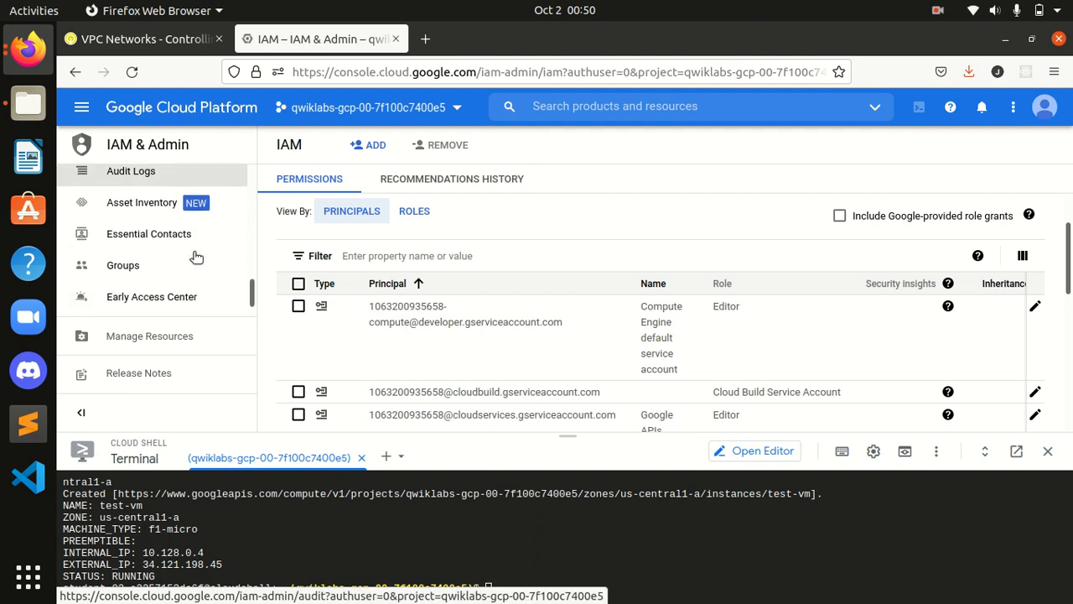
scroll(195, 256, up, 6)
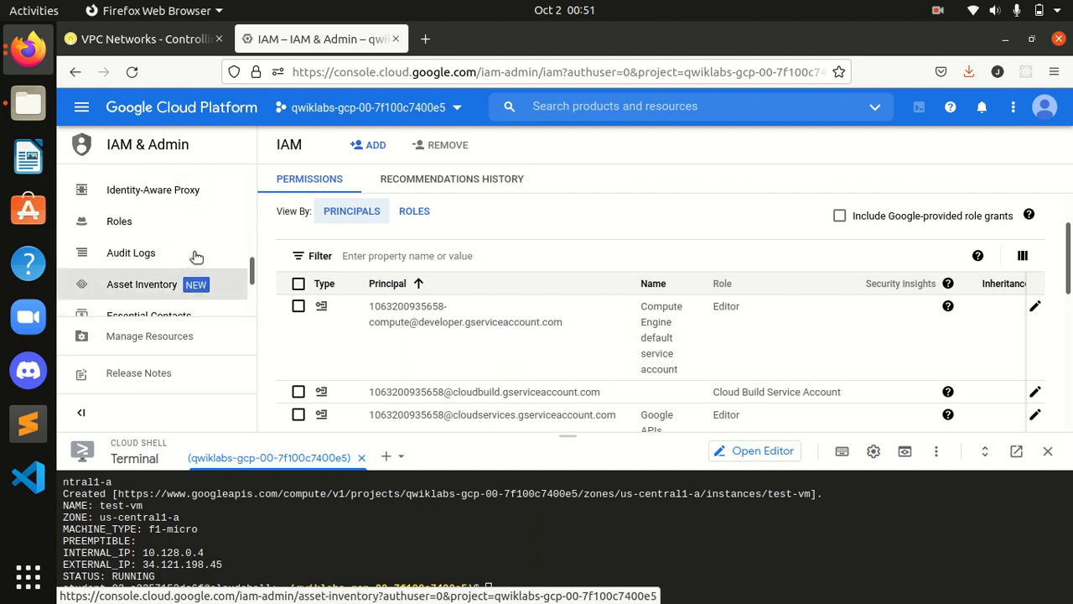
scroll(195, 256, up, 4)
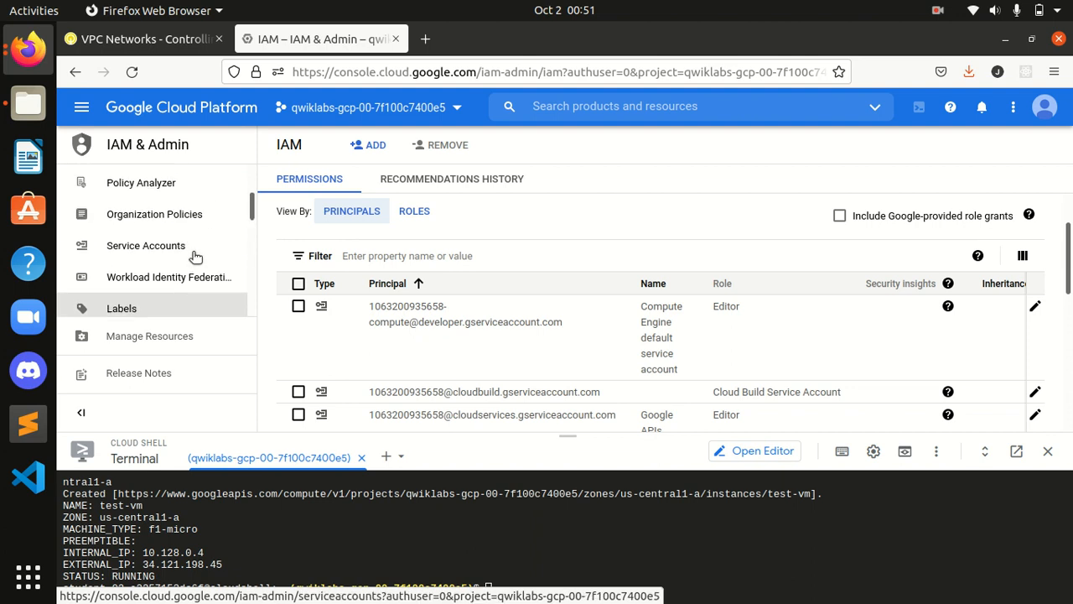
Step: Open Service Accounts and reload the page, choosing Leave page
click(176, 275)
click(179, 248)
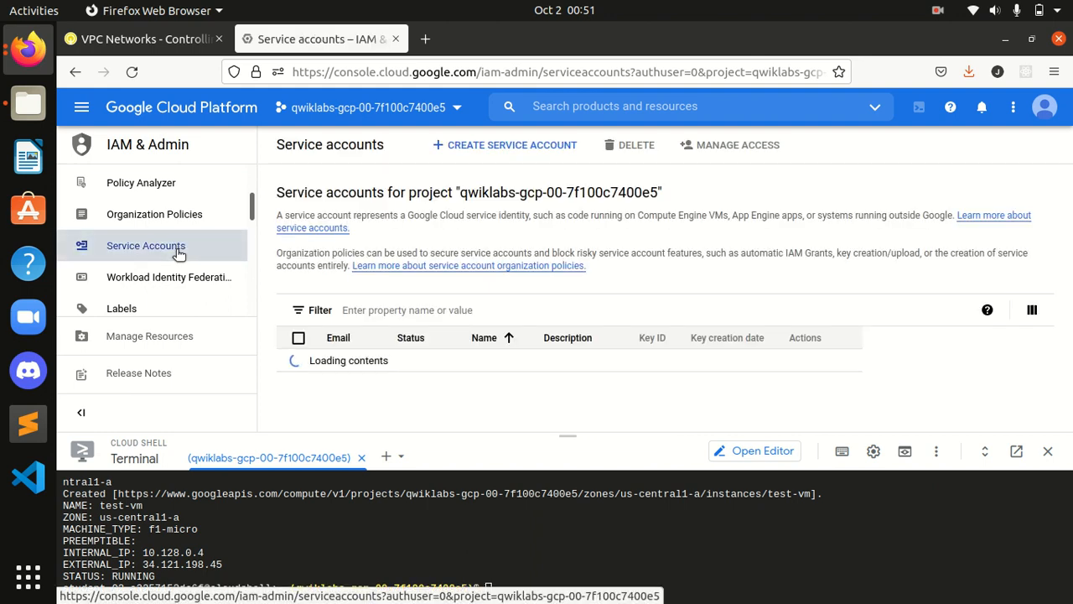
scroll(1050, 384, down, 3)
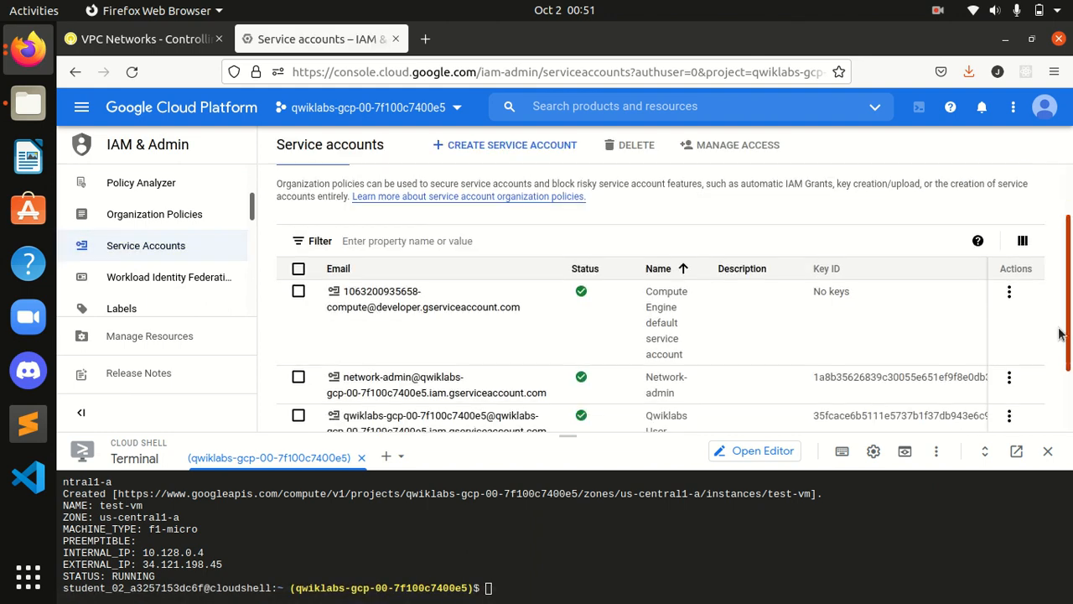
scroll(1051, 383, up, 3)
scroll(1050, 383, down, 3)
scroll(1050, 384, up, 3)
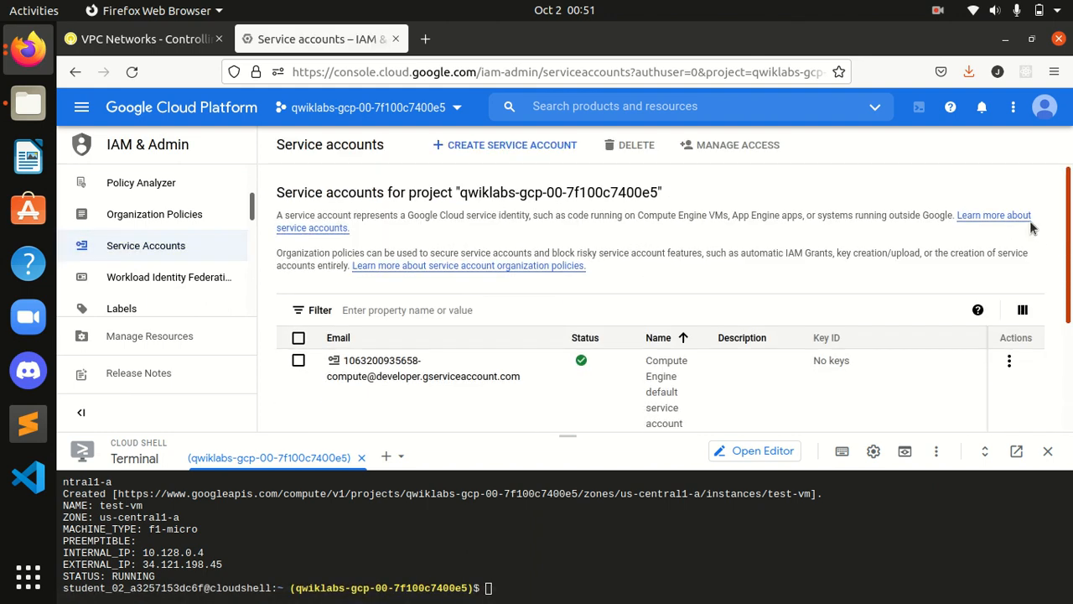
click(132, 71)
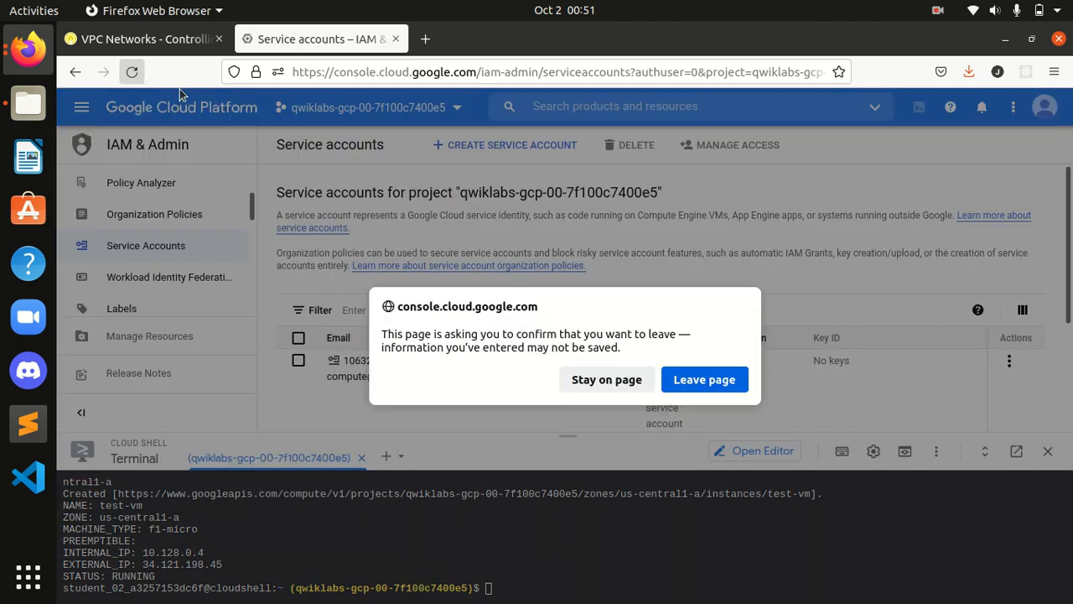
click(704, 379)
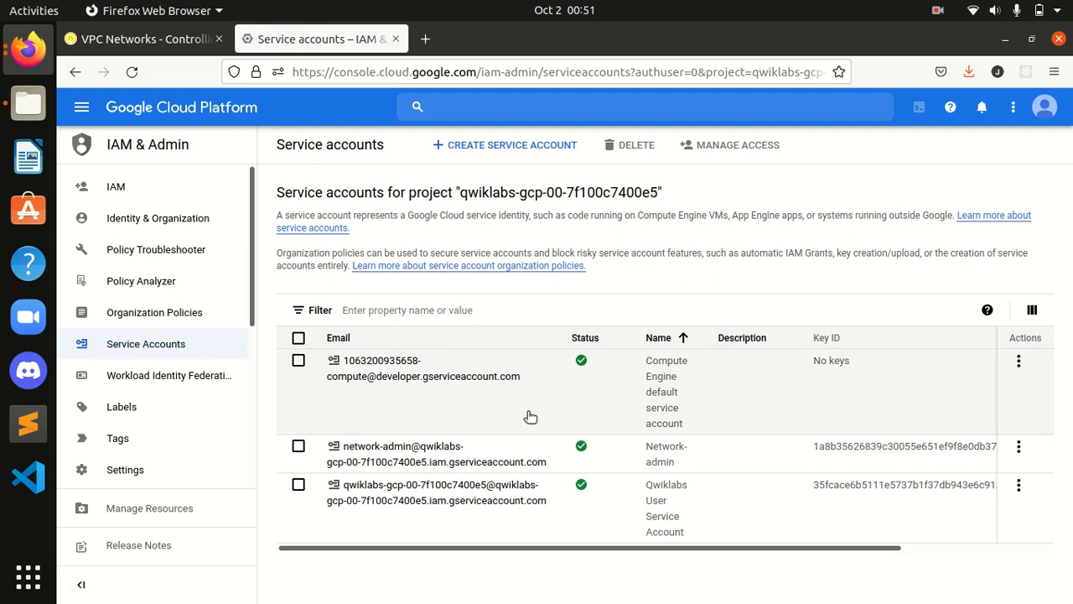
Step: Rerun the lab's Network-admin Check my progress three times, then return to the Service accounts list
click(189, 42)
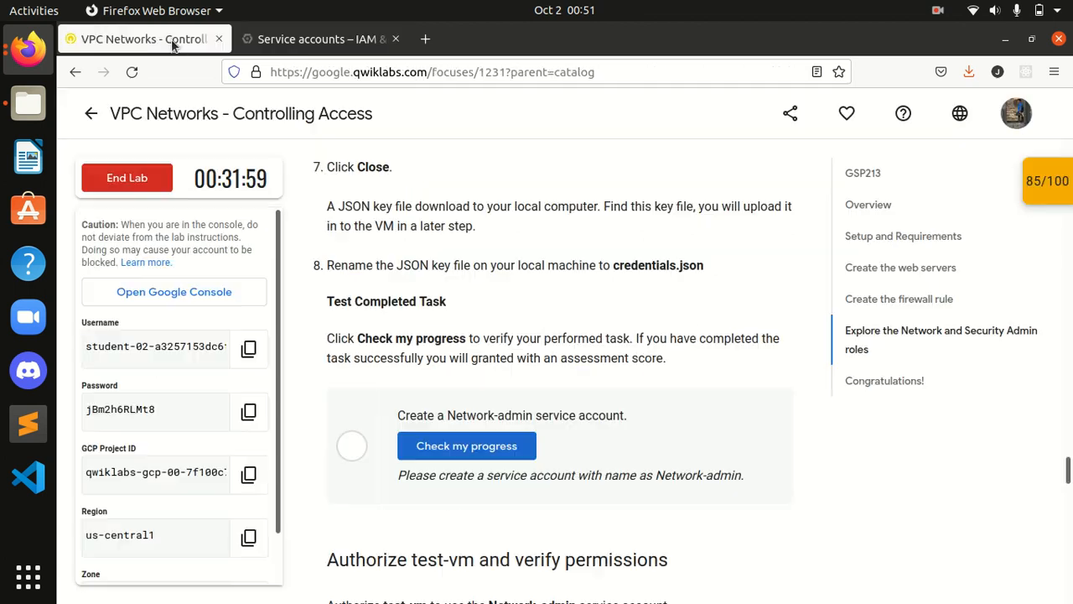
click(468, 440)
click(468, 439)
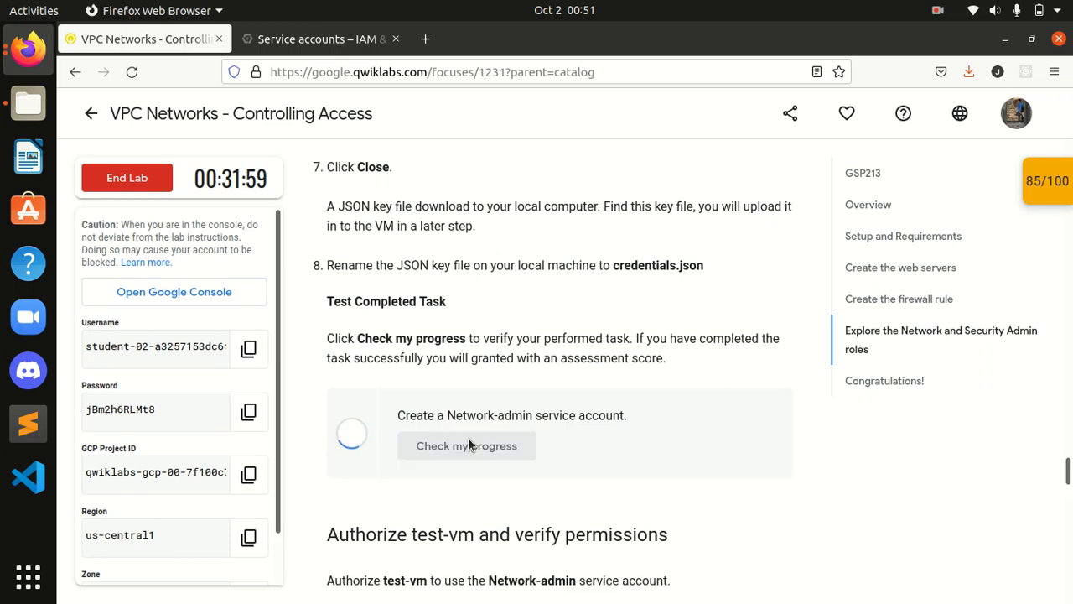
click(467, 444)
scroll(523, 345, up, 10)
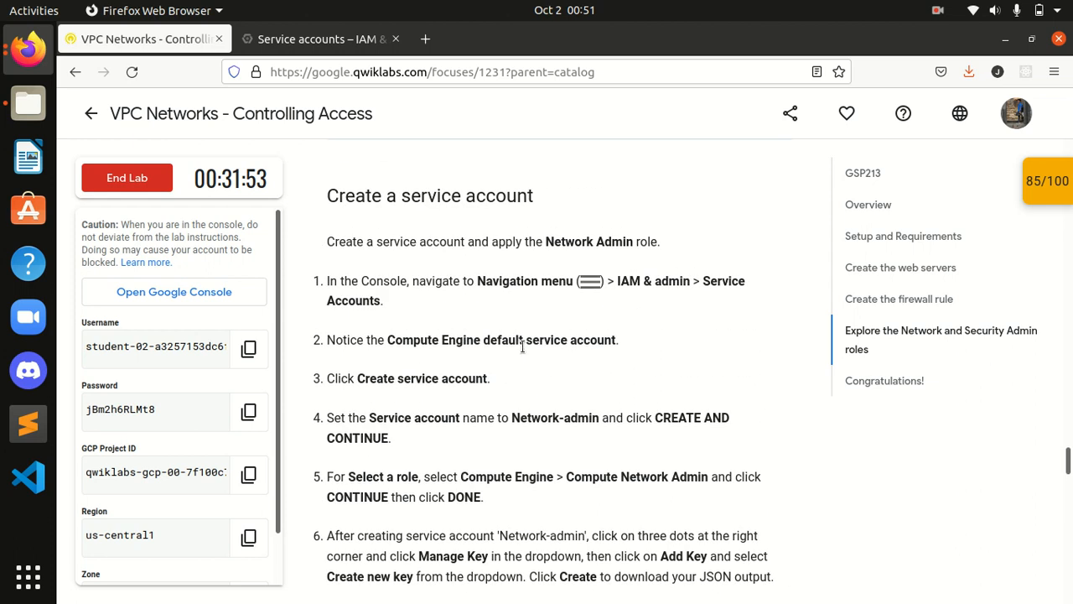
scroll(503, 234, down, 2)
click(313, 44)
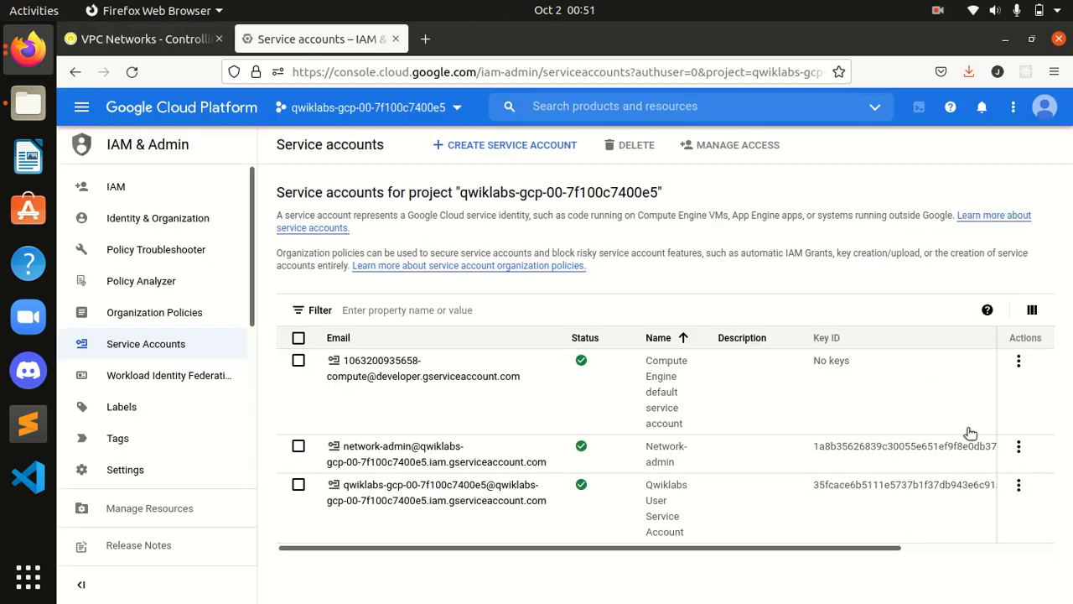
Step: Delete the network-admin service account from its Actions menu, then begin a new service account
click(1012, 449)
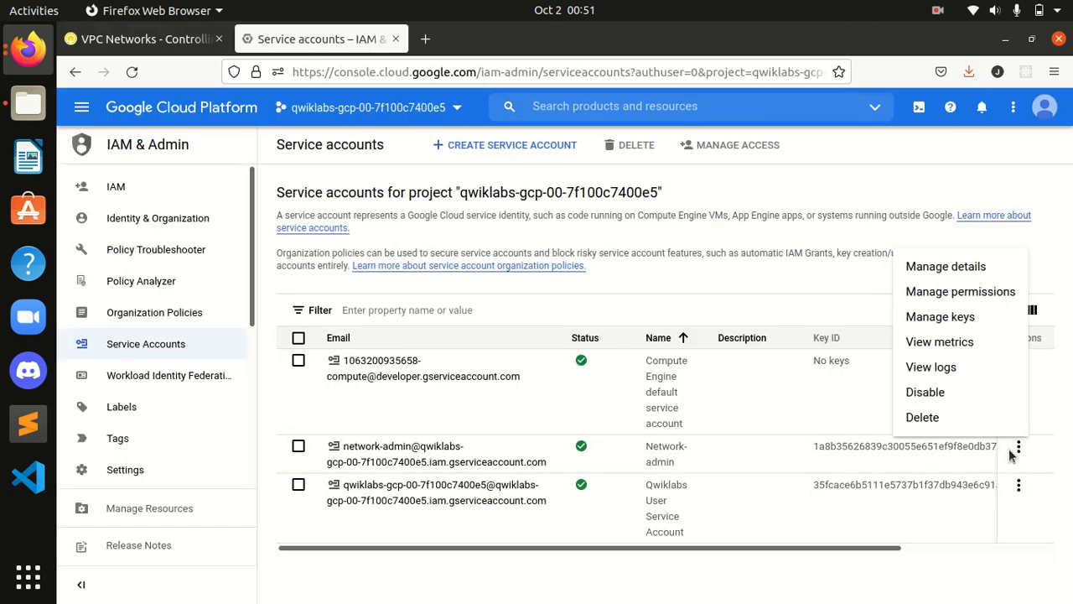
click(942, 417)
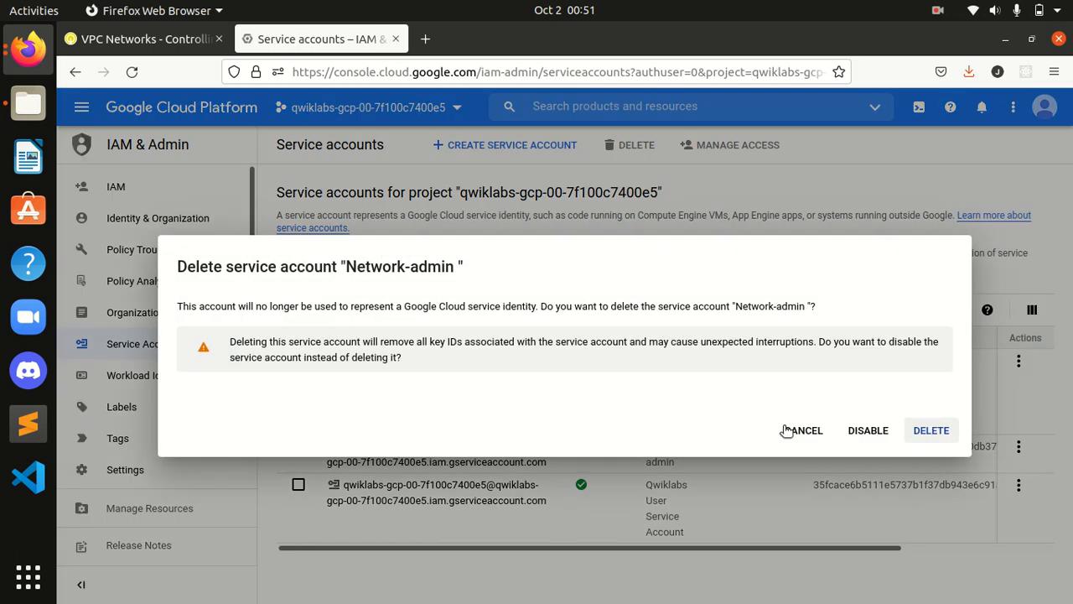
click(925, 434)
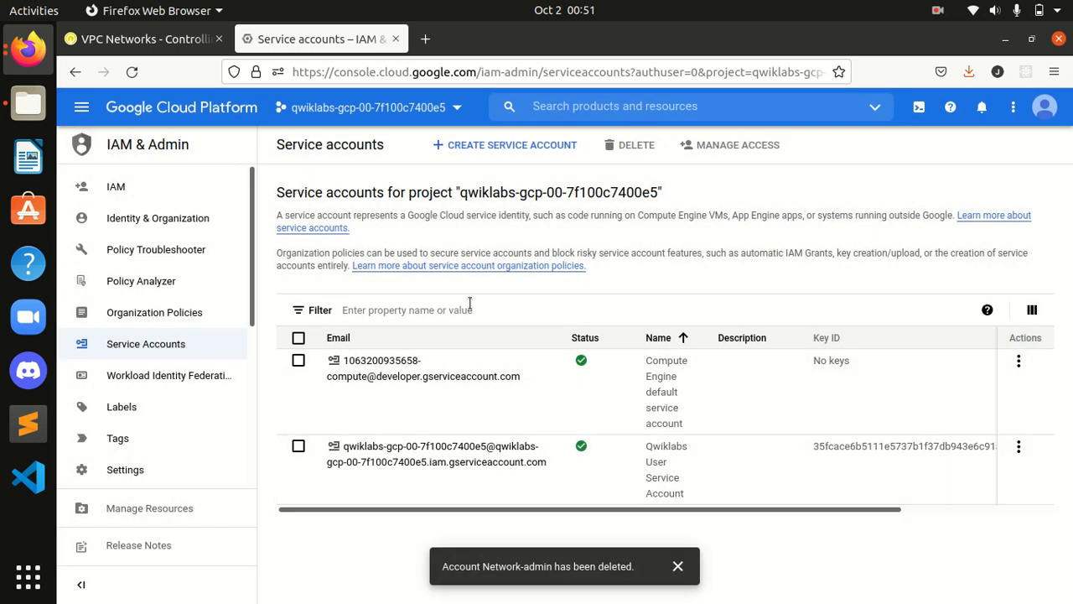
click(506, 145)
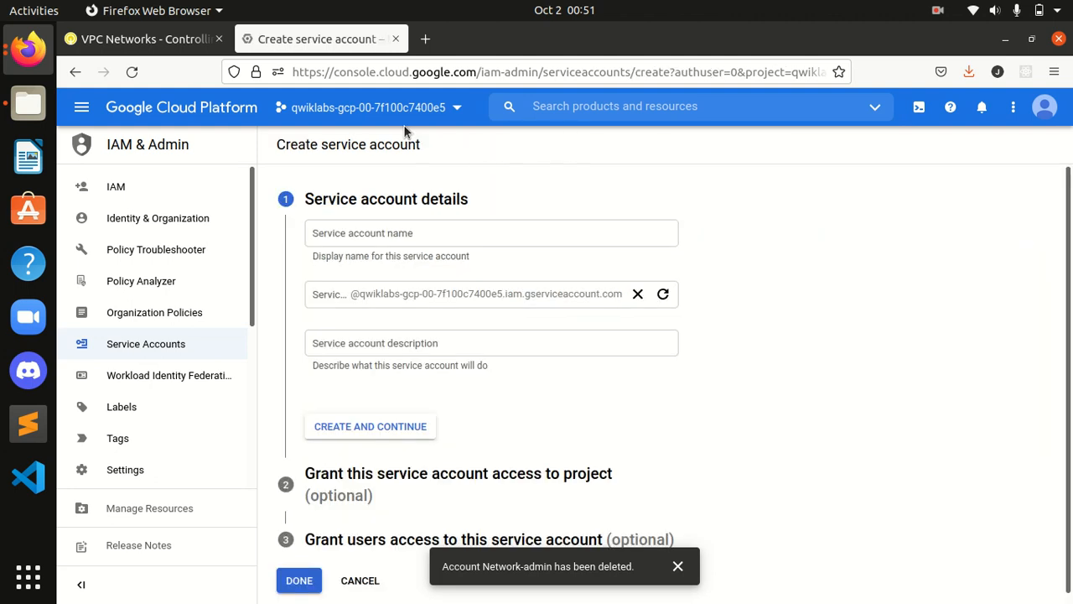
Step: Select the account name 'Network-admin' in step 4 of the lab instructions
click(156, 40)
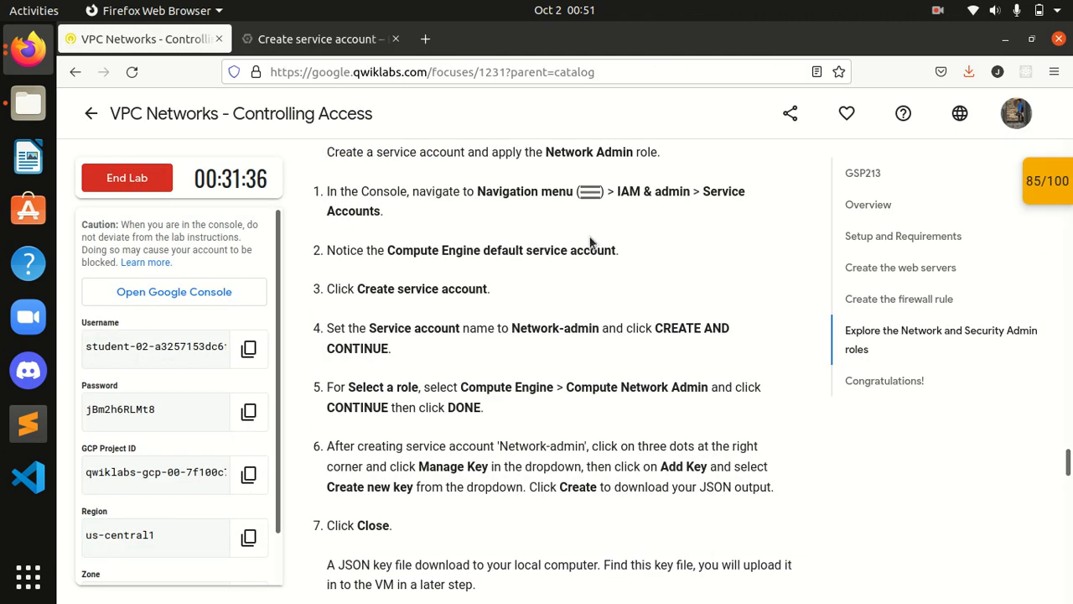
scroll(517, 259, down, 2)
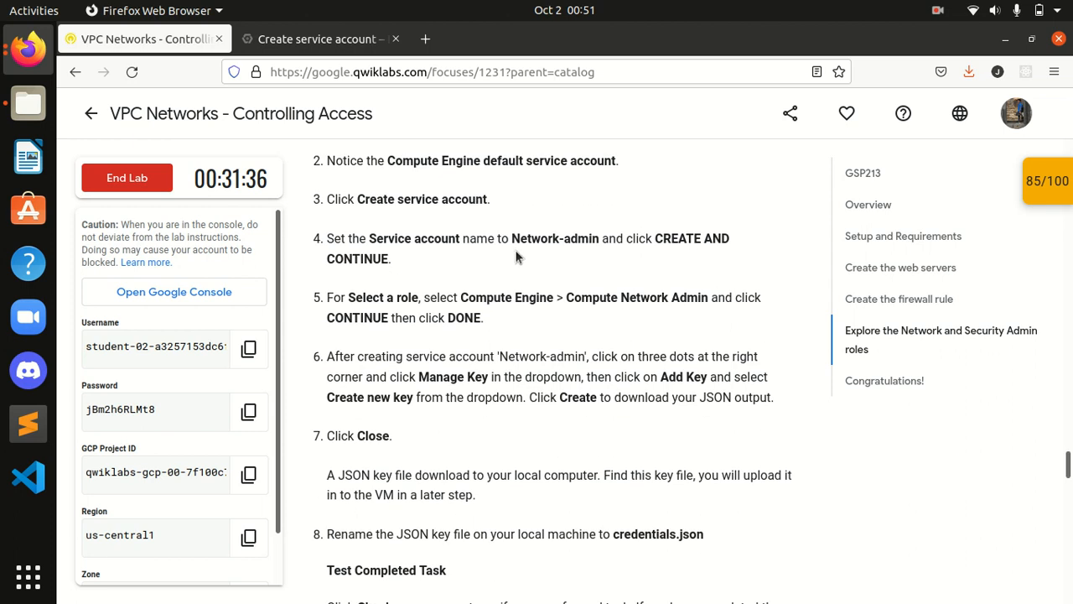
drag(514, 242, 585, 241)
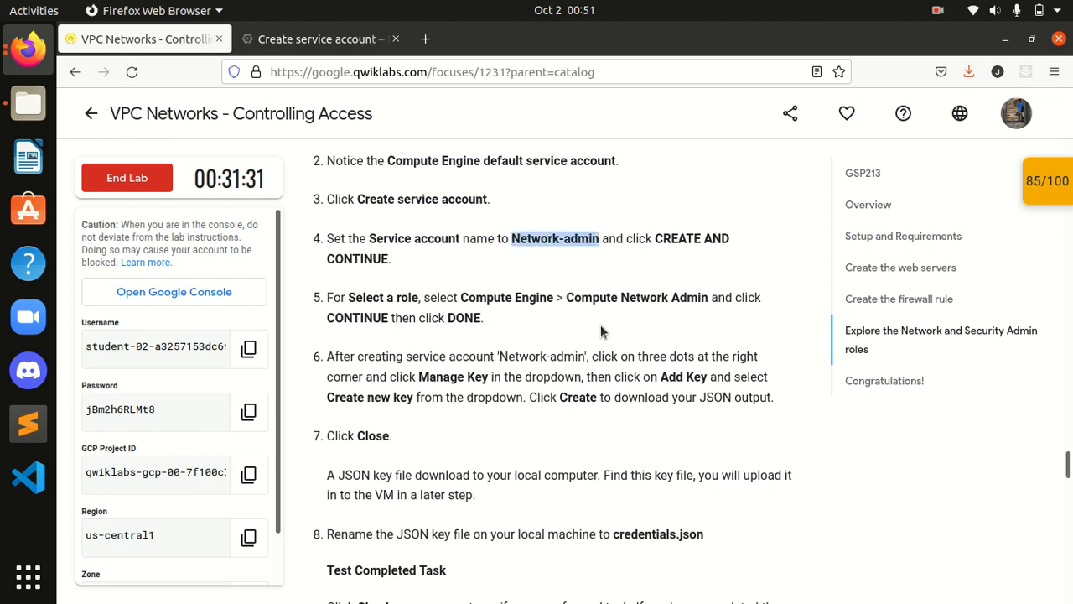
scroll(600, 325, down, 4)
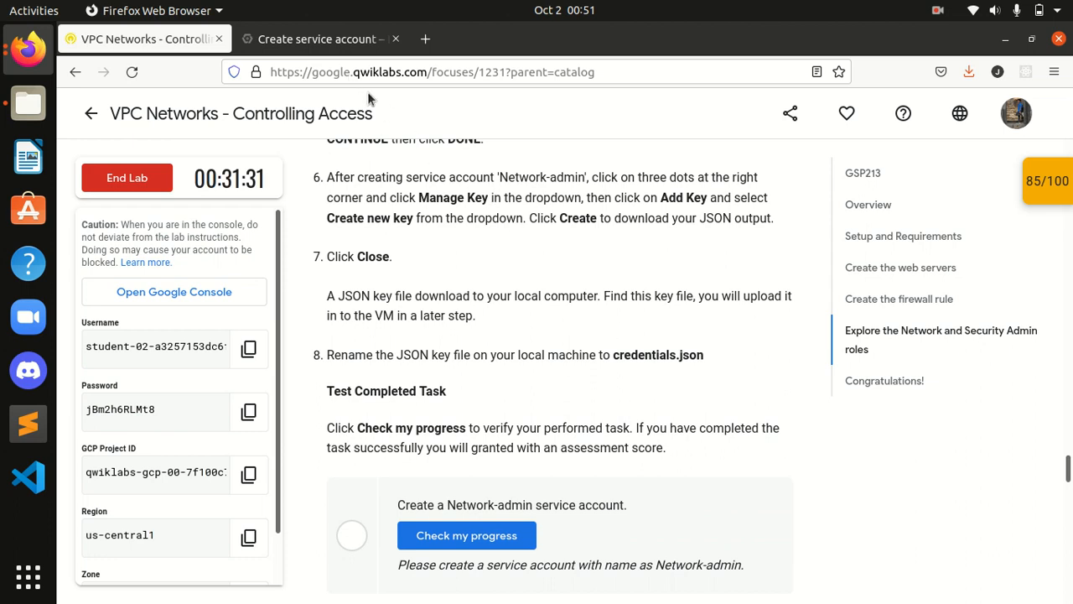
Step: Paste 'Network-admin' as the service account name and create the account
click(319, 38)
click(325, 232)
text(Network-admin)
click(435, 252)
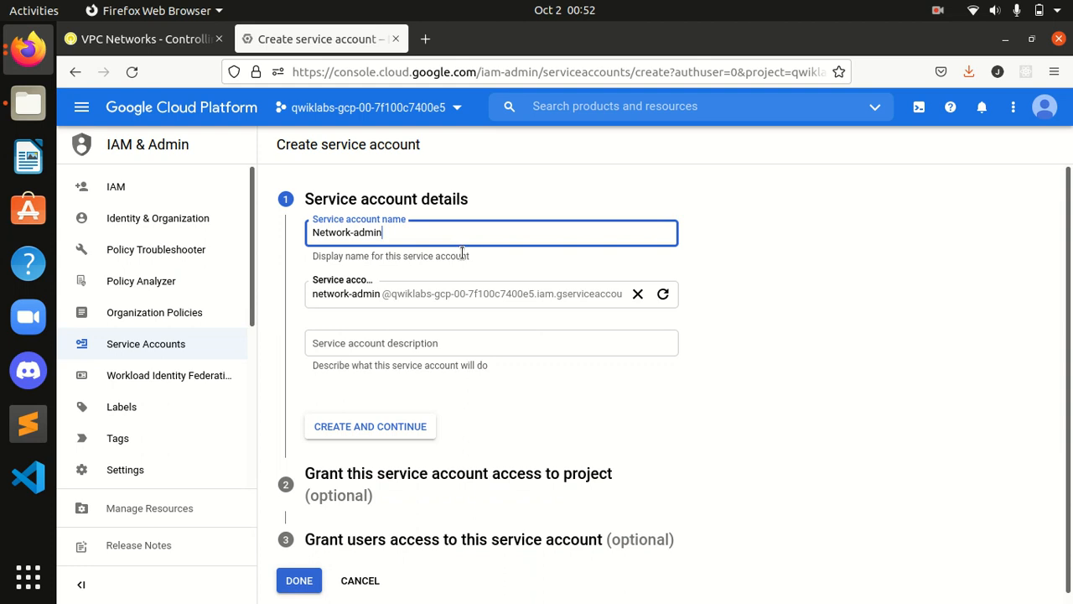
scroll(434, 344, down, 1)
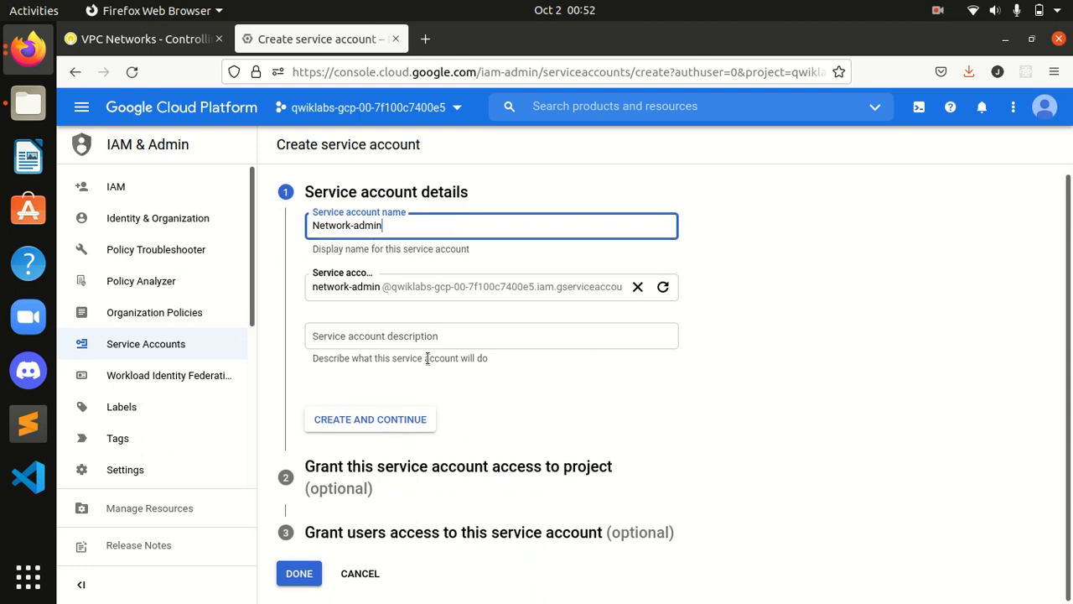
click(398, 424)
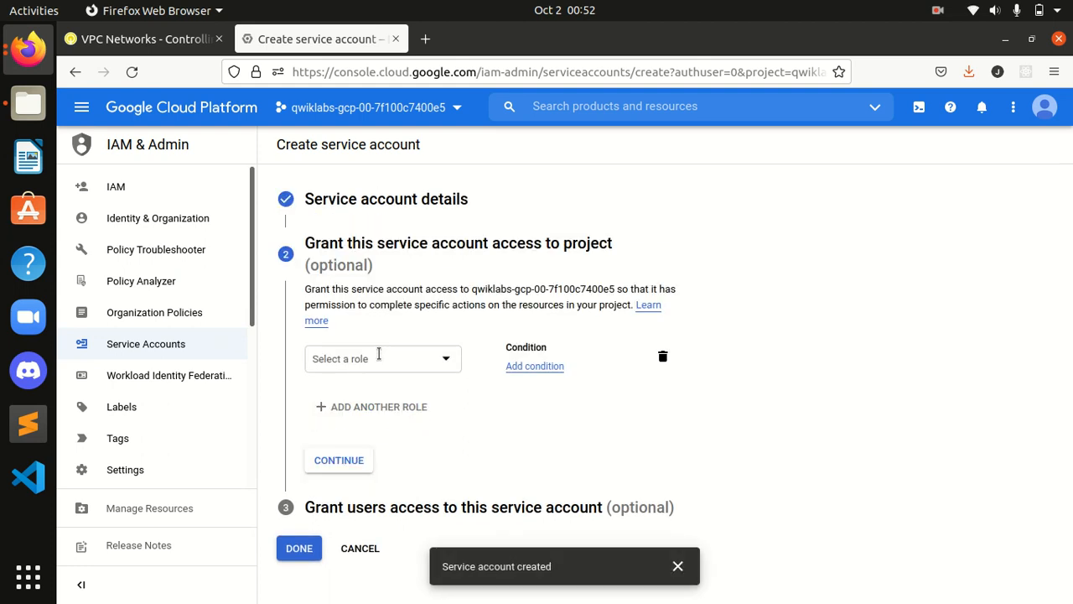
Step: Grant the account the Compute Engine > Compute Network Admin role
click(396, 371)
scroll(408, 268, down, 5)
scroll(410, 268, down, 12)
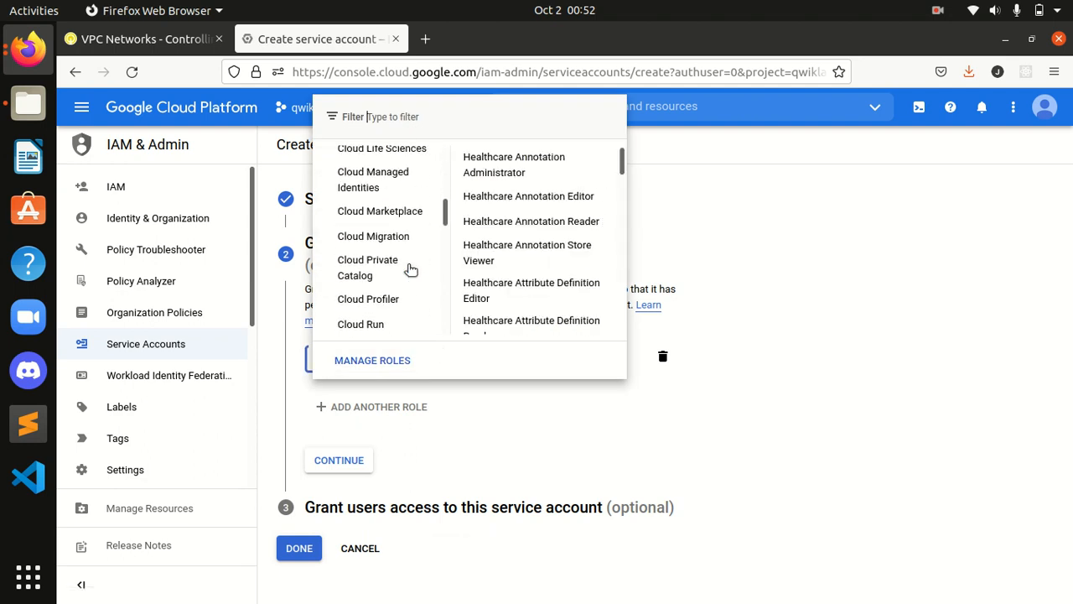
scroll(410, 268, down, 3)
scroll(410, 268, up, 3)
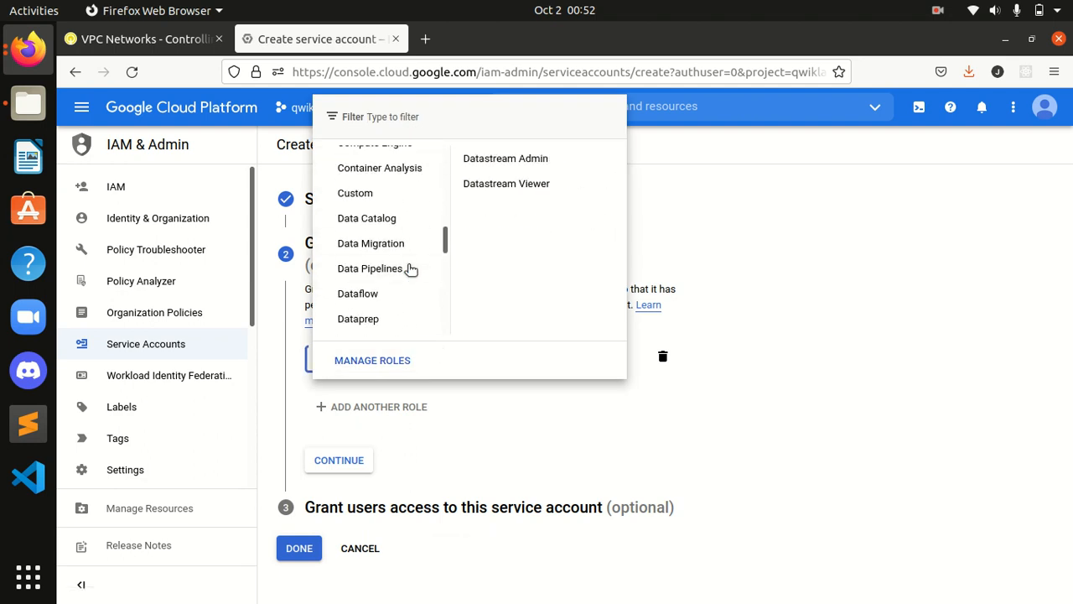
scroll(396, 245, down, 3)
scroll(394, 245, up, 5)
scroll(392, 245, up, 1)
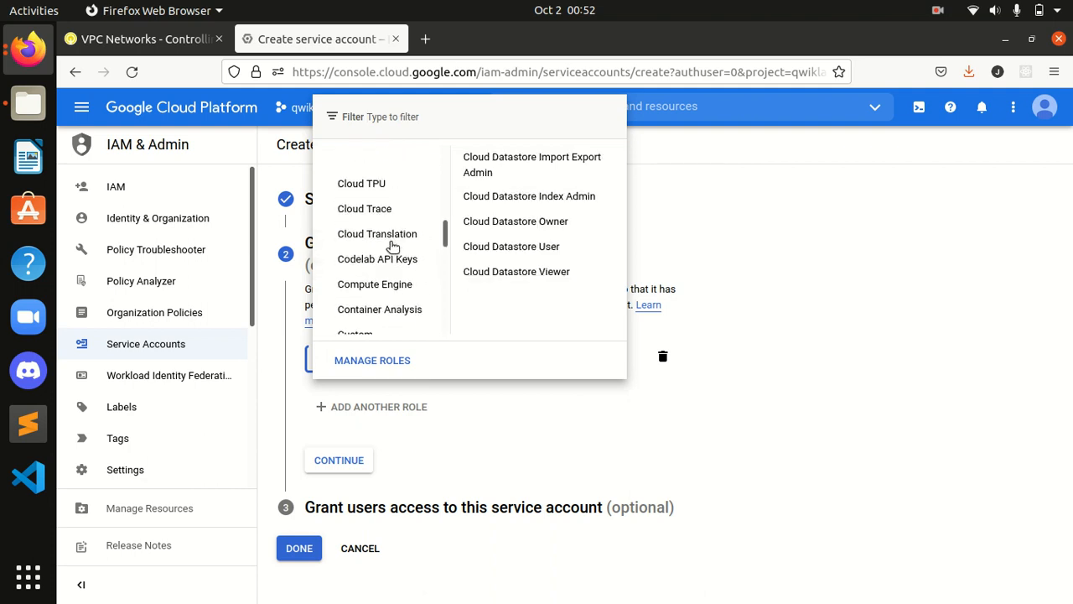
mouse_move(381, 285)
scroll(516, 291, down, 2)
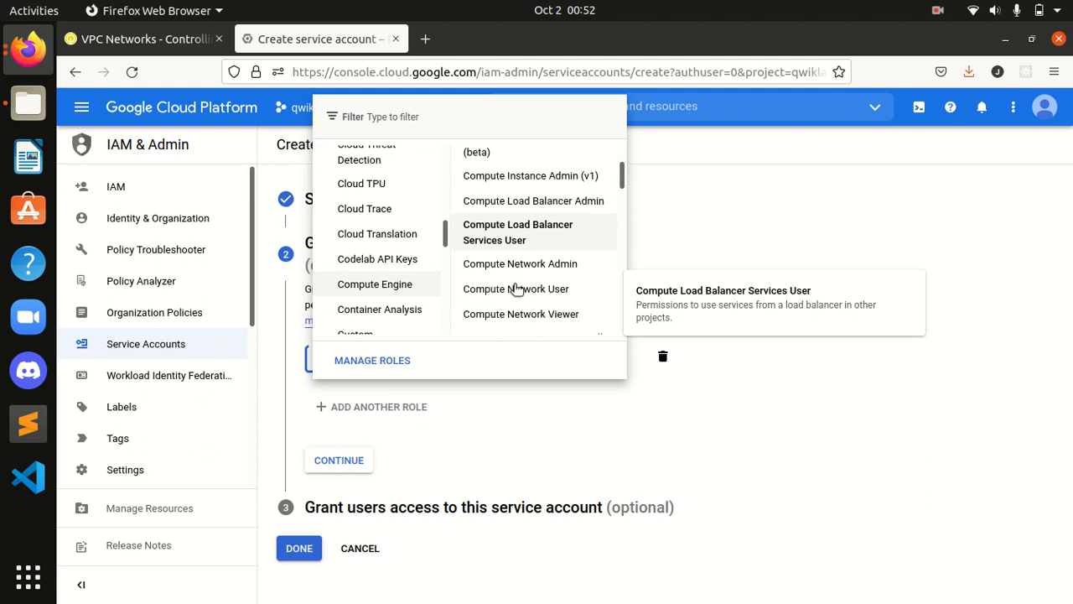
click(504, 265)
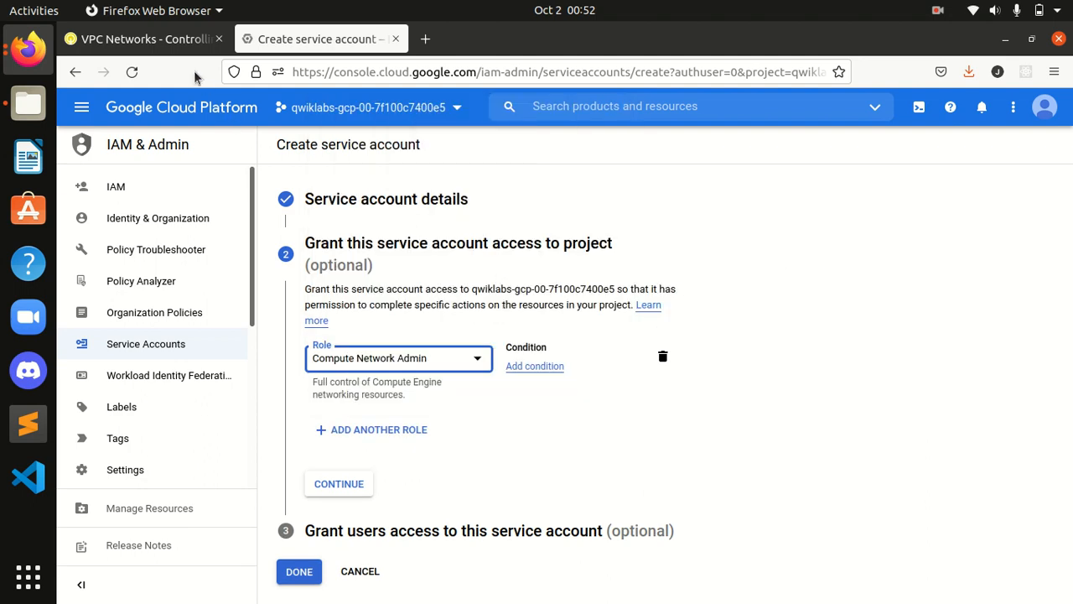
Step: After consulting the lab instructions, continue and finish with DONE
click(142, 39)
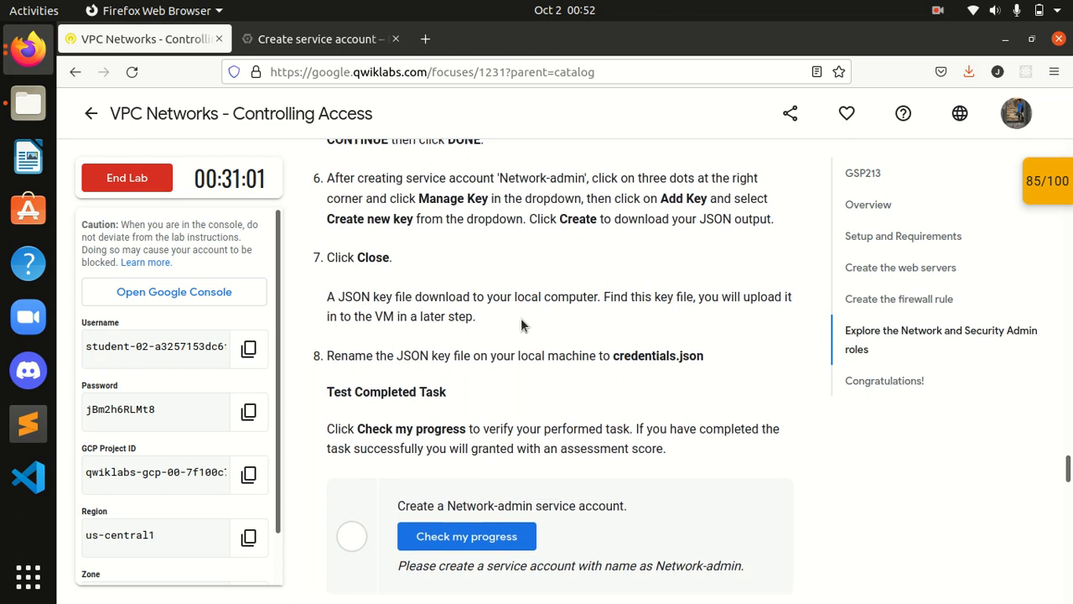
scroll(521, 318, up, 2)
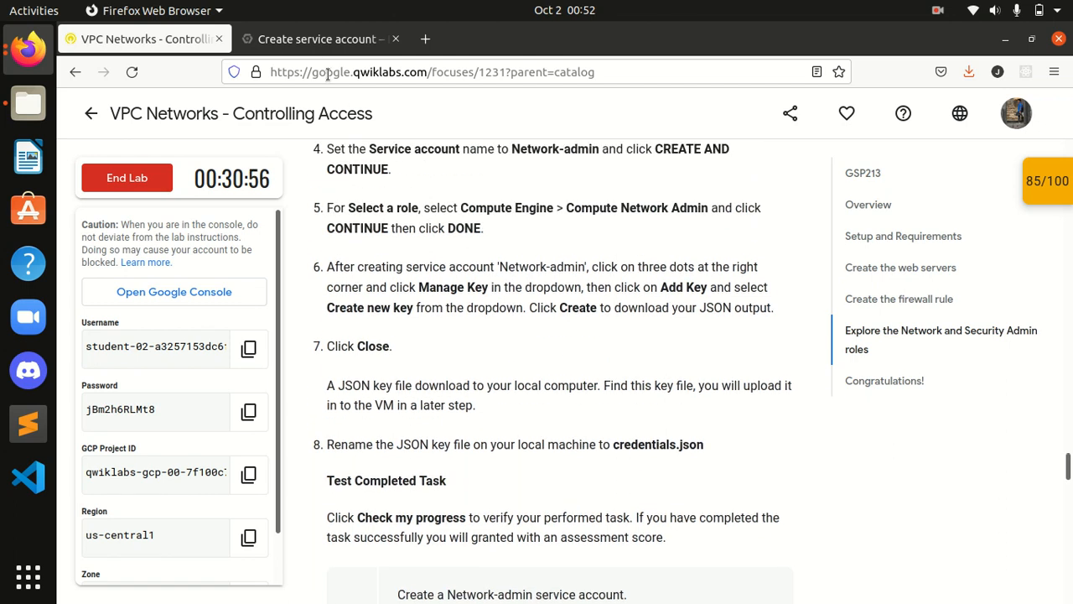
click(310, 42)
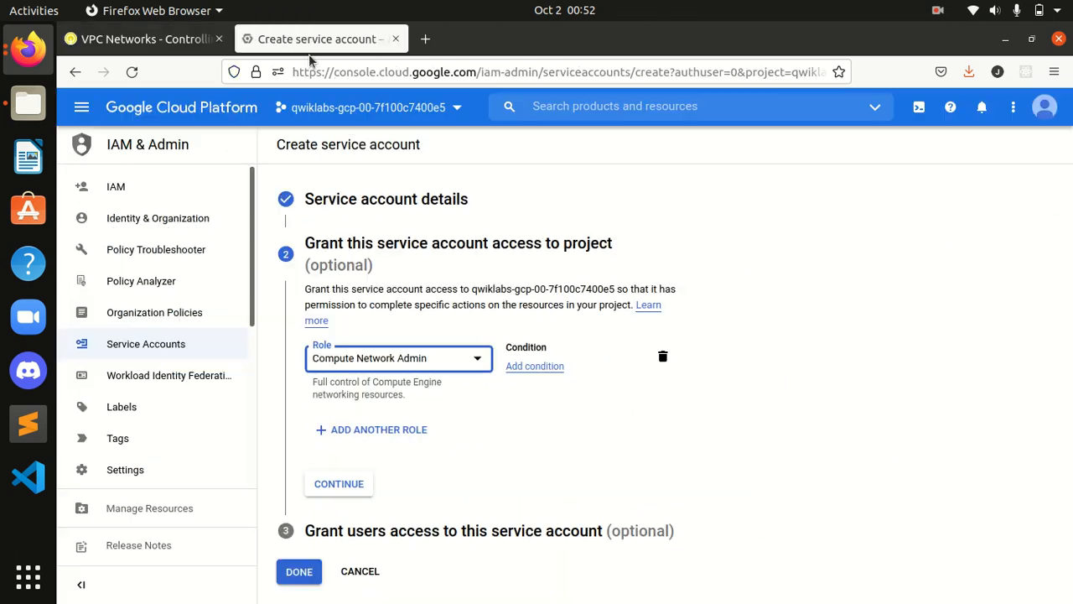
click(330, 490)
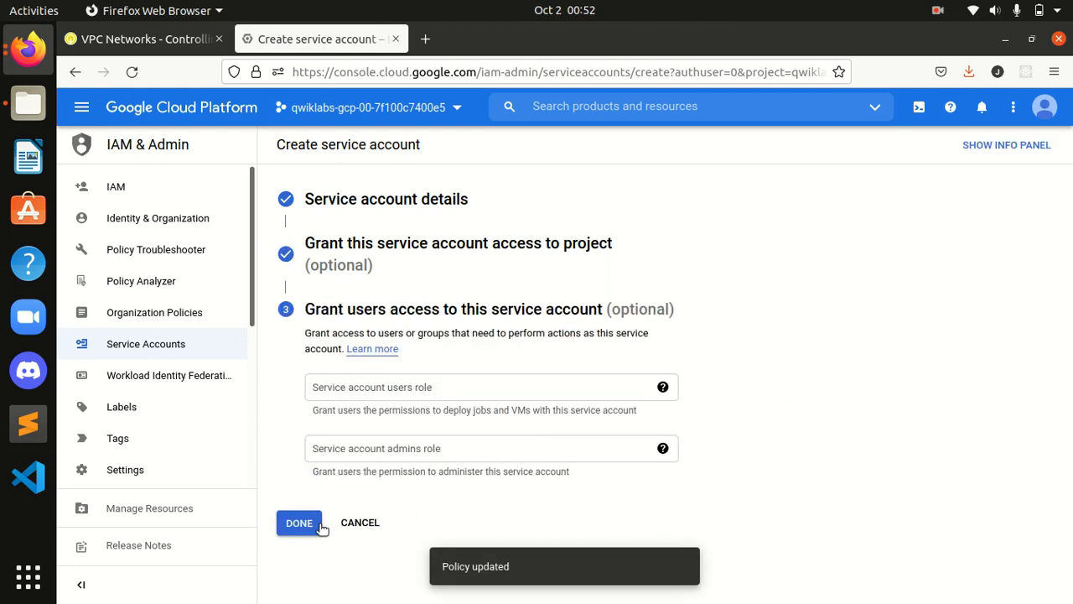
click(299, 524)
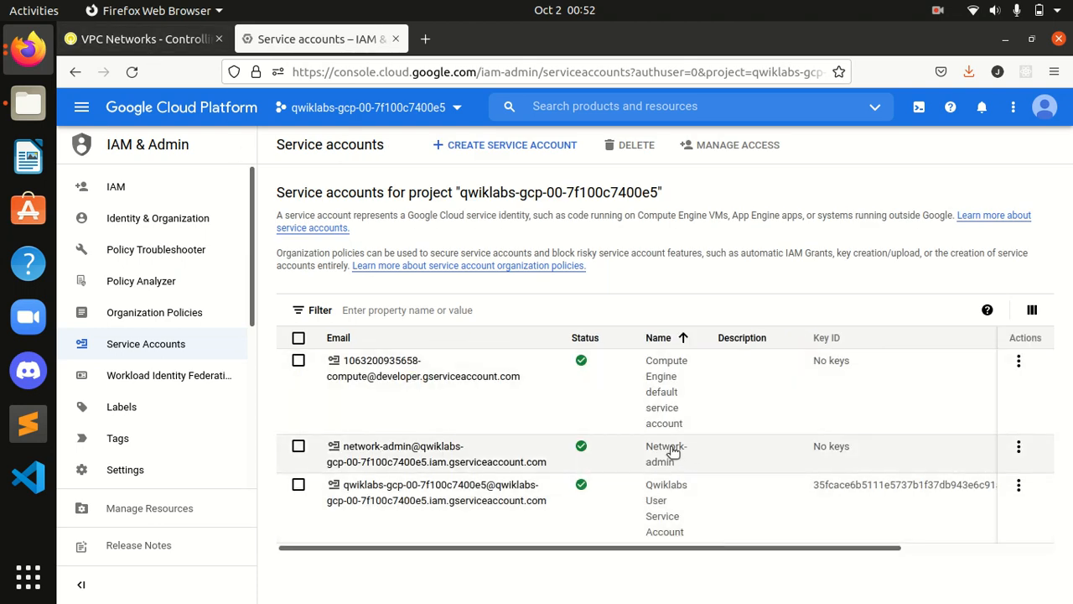
Step: Run the Network-admin Check my progress and confirm the score reaches 100/100
click(162, 47)
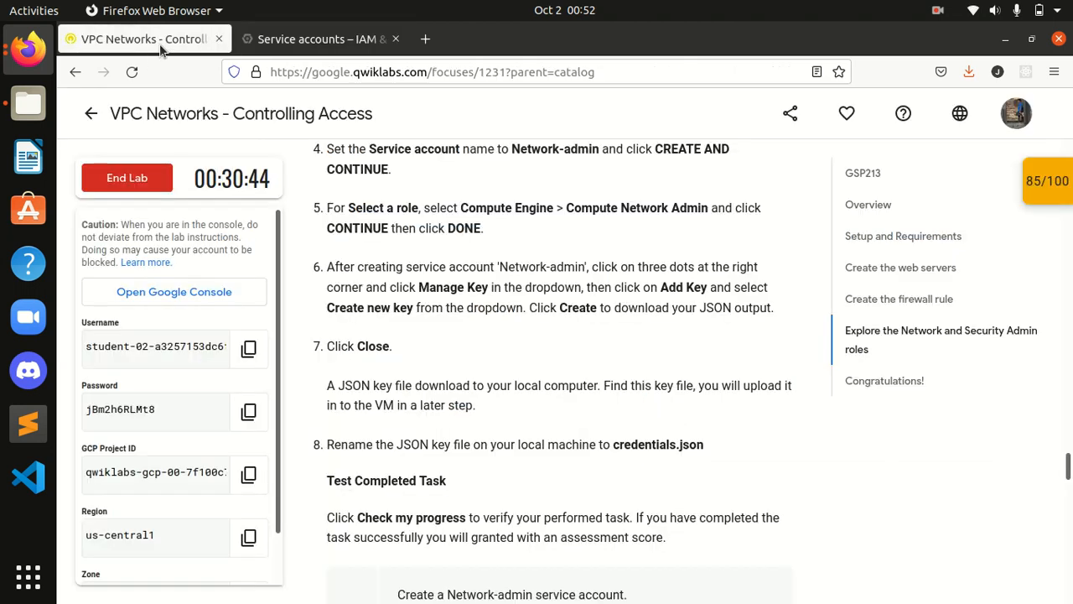
scroll(611, 285, down, 2)
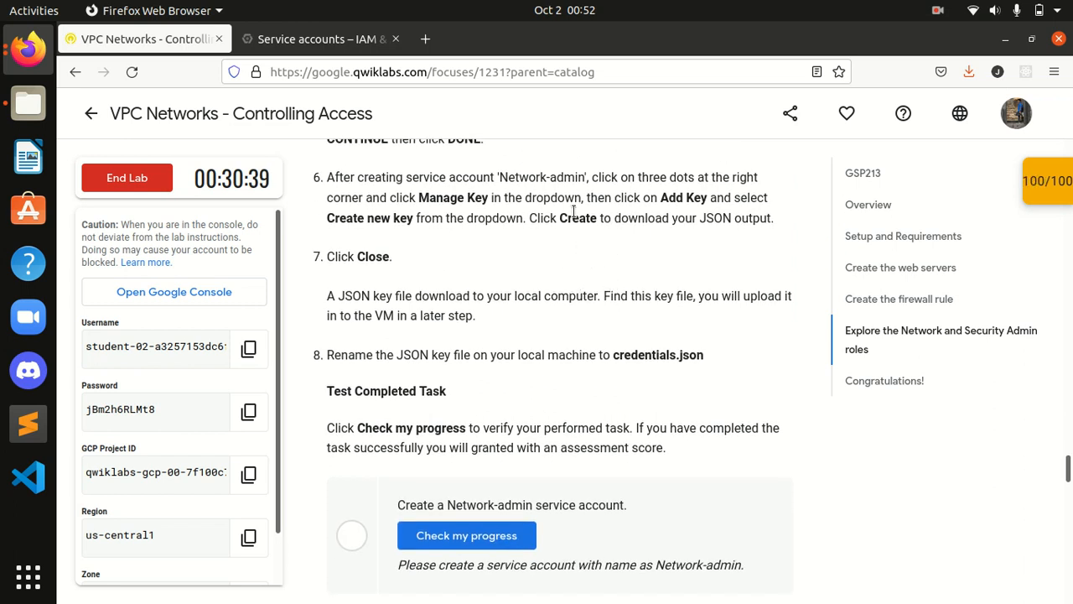
click(463, 534)
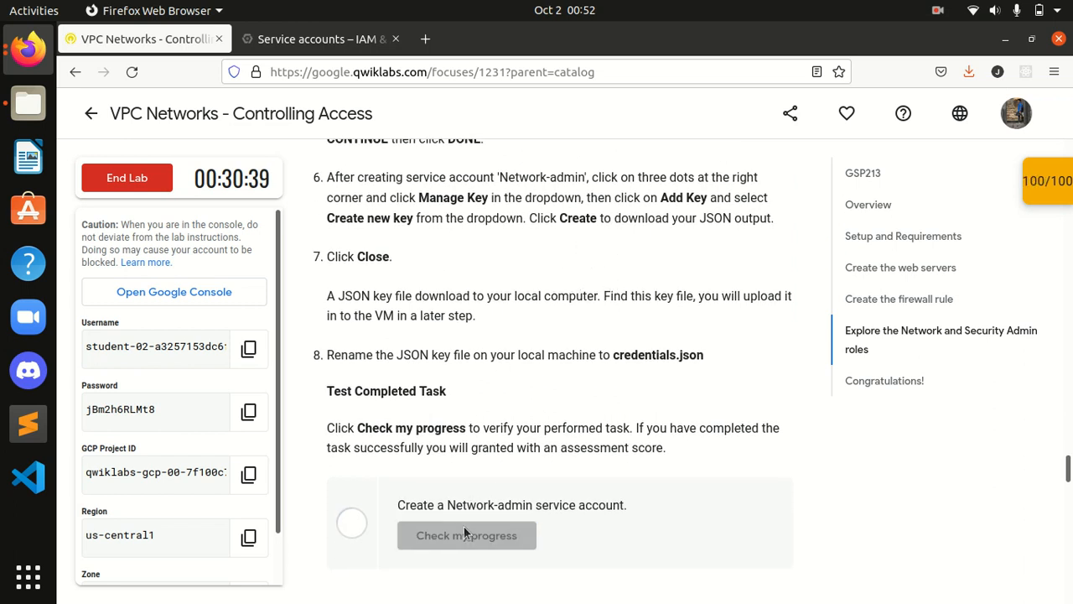
click(1063, 198)
scroll(991, 256, down, 3)
scroll(992, 256, up, 3)
click(1036, 187)
scroll(608, 335, down, 3)
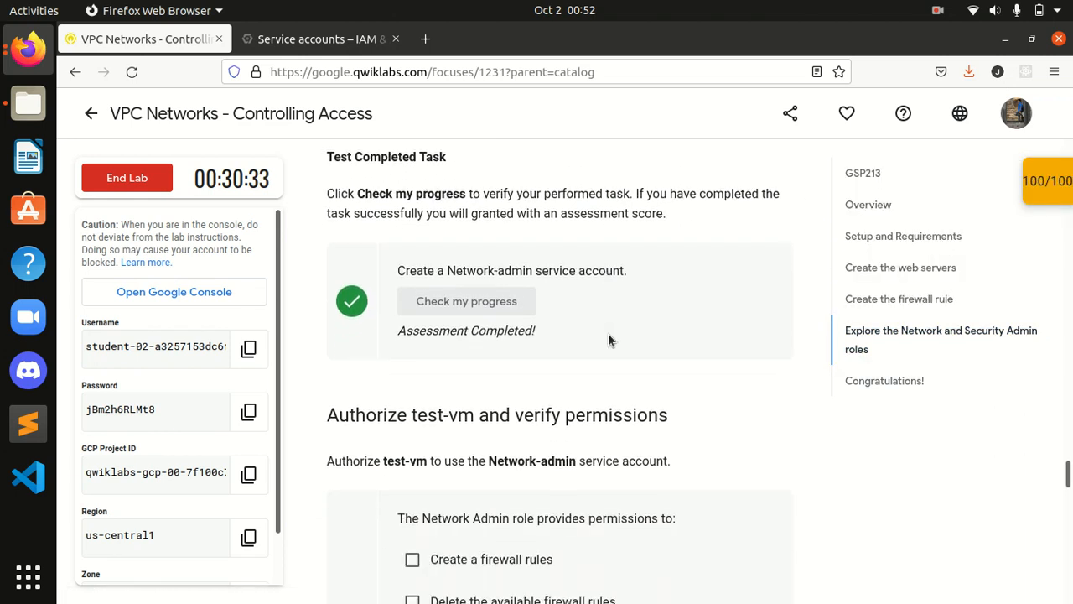
drag(1068, 474, 1070, 577)
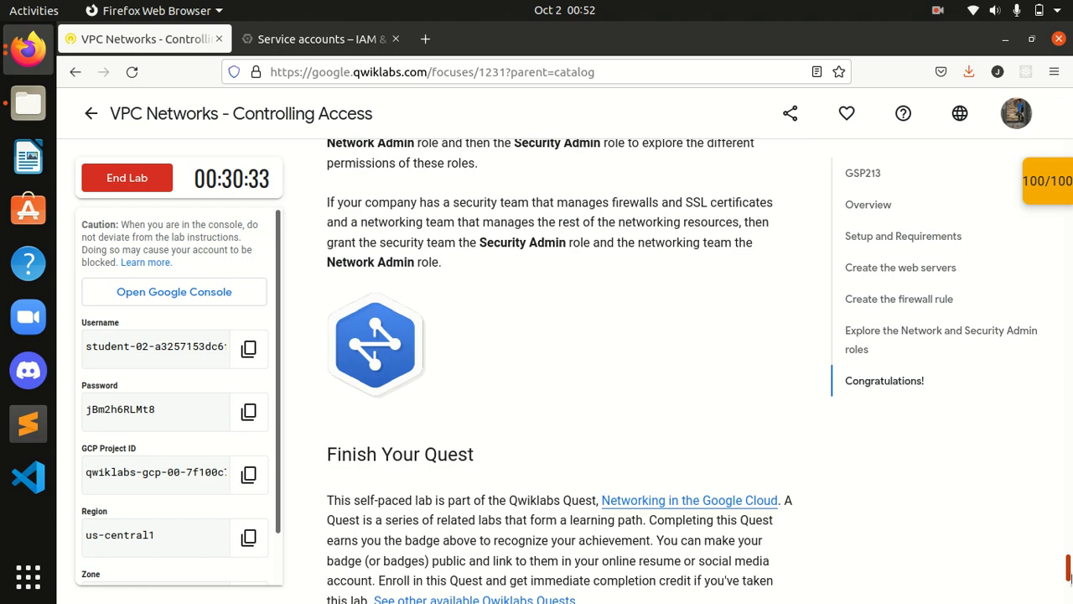
scroll(1070, 576, up, 2)
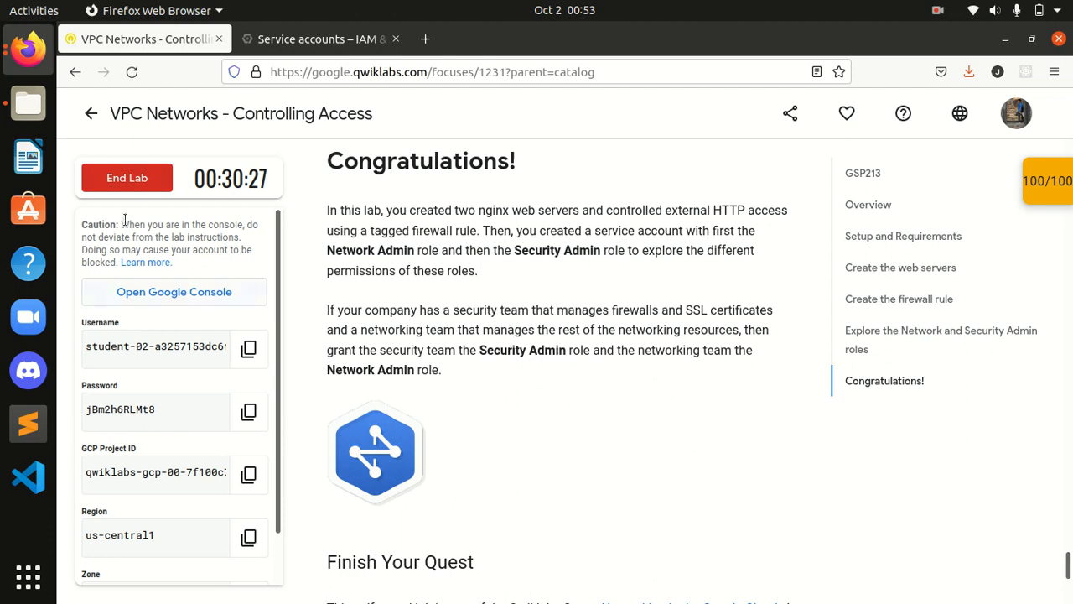
Step: End the lab, submit, and cancel the rating prompt
click(126, 178)
click(723, 410)
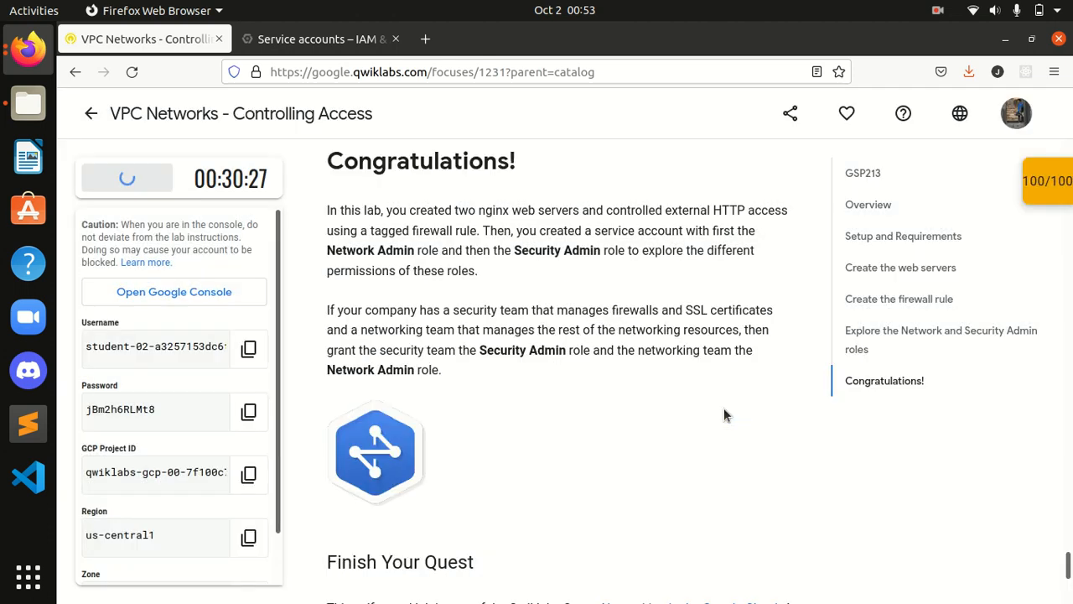
click(665, 422)
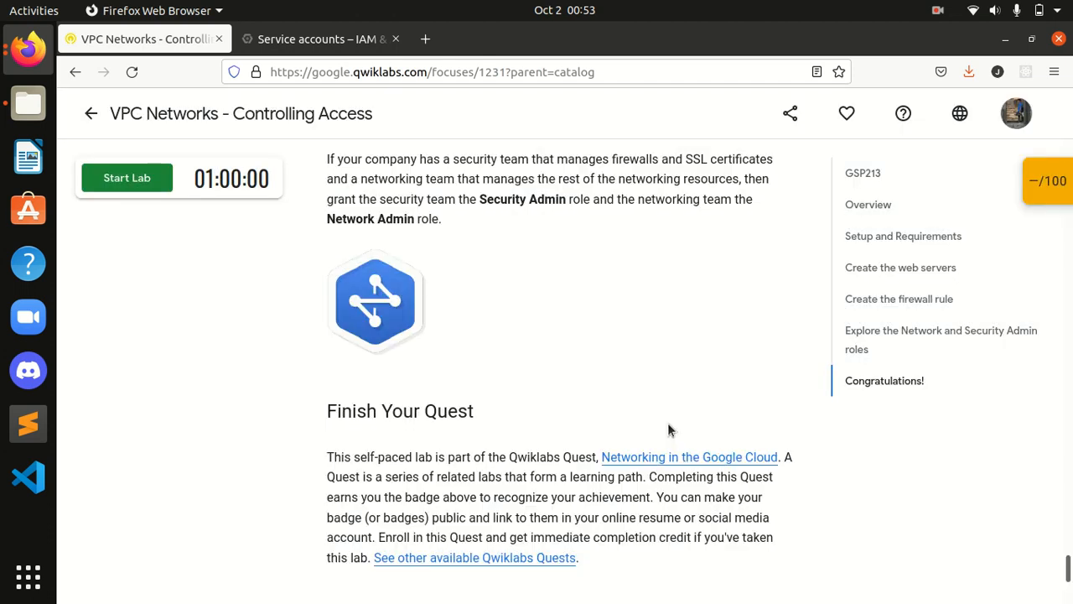